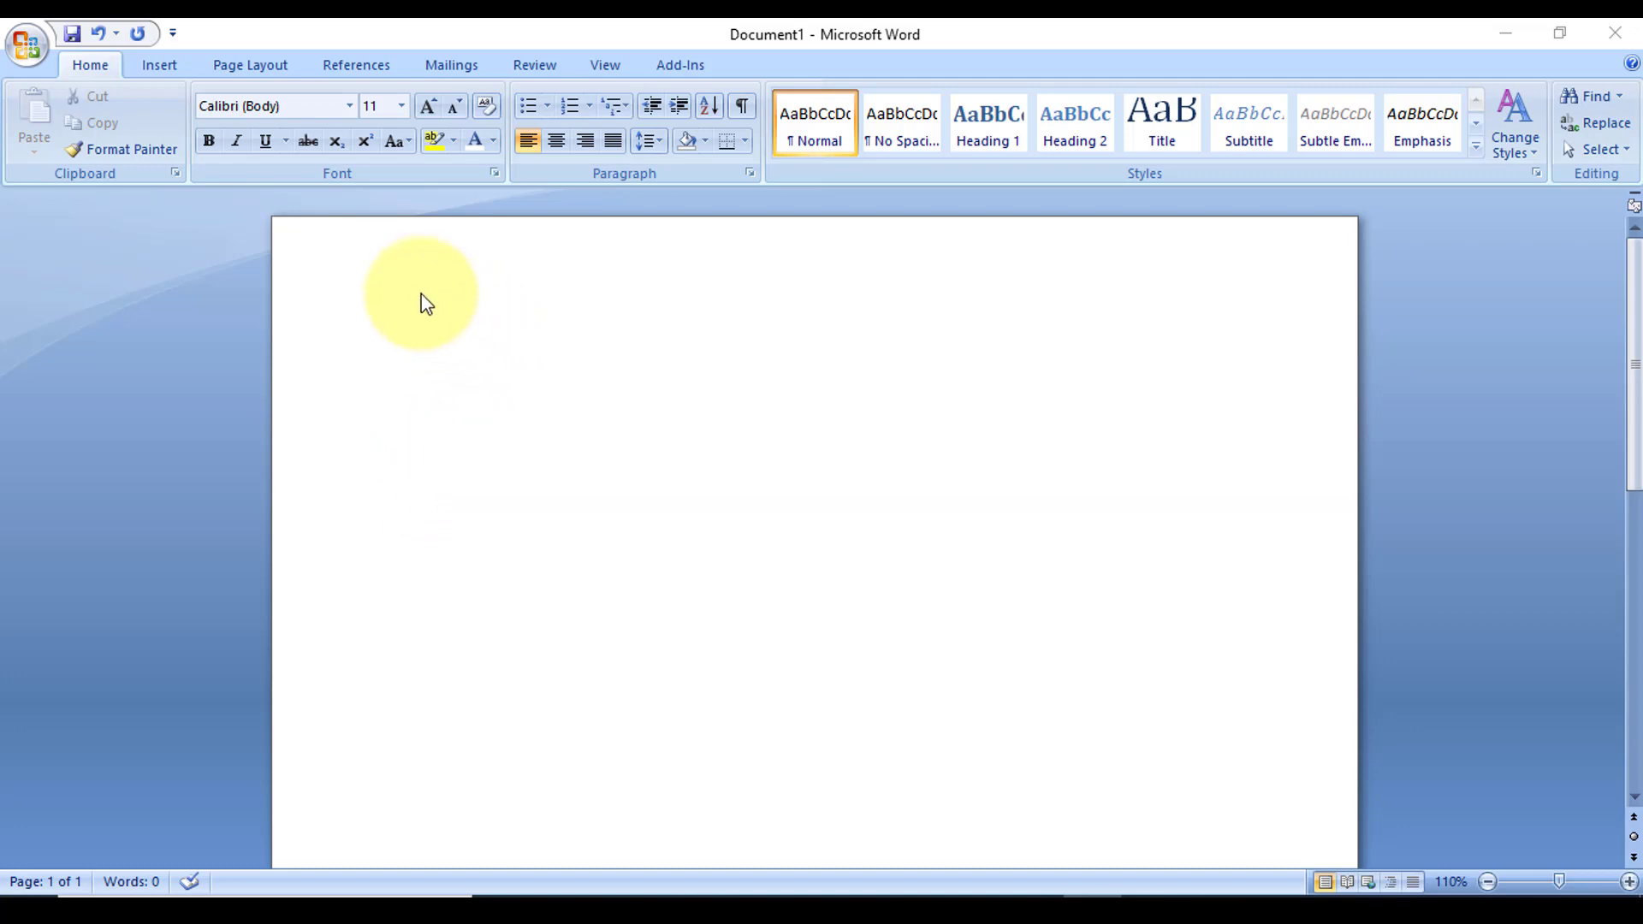
# Draw a 2.06" by 3.6" outlined rectangle on the page as the card.
pyautogui.click(161, 69)
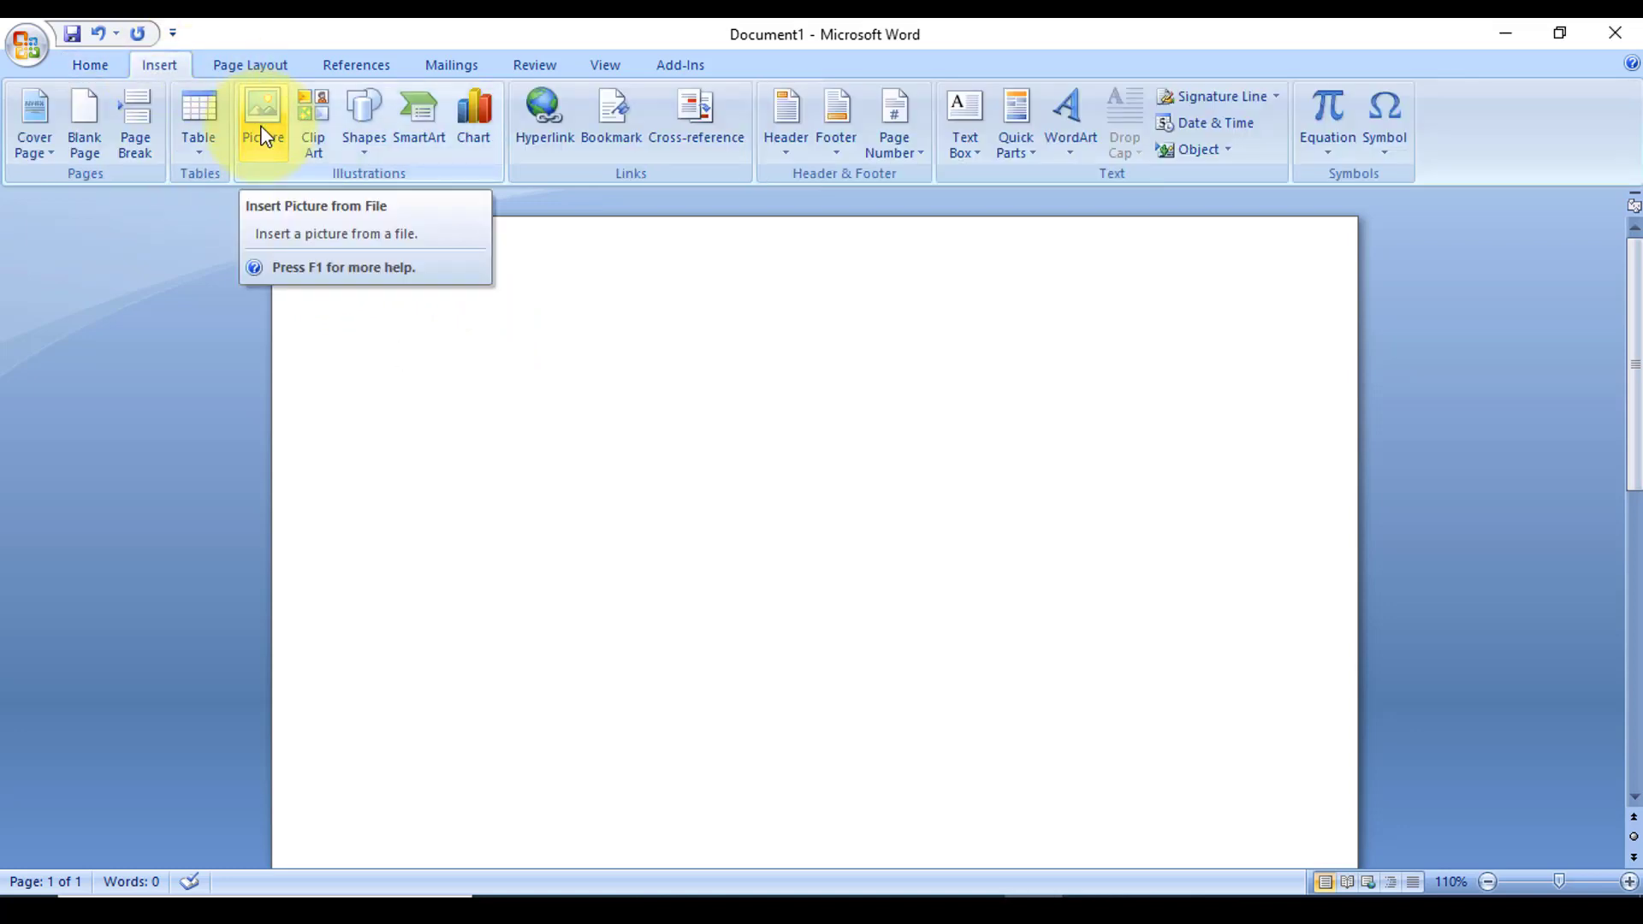
pyautogui.click(368, 156)
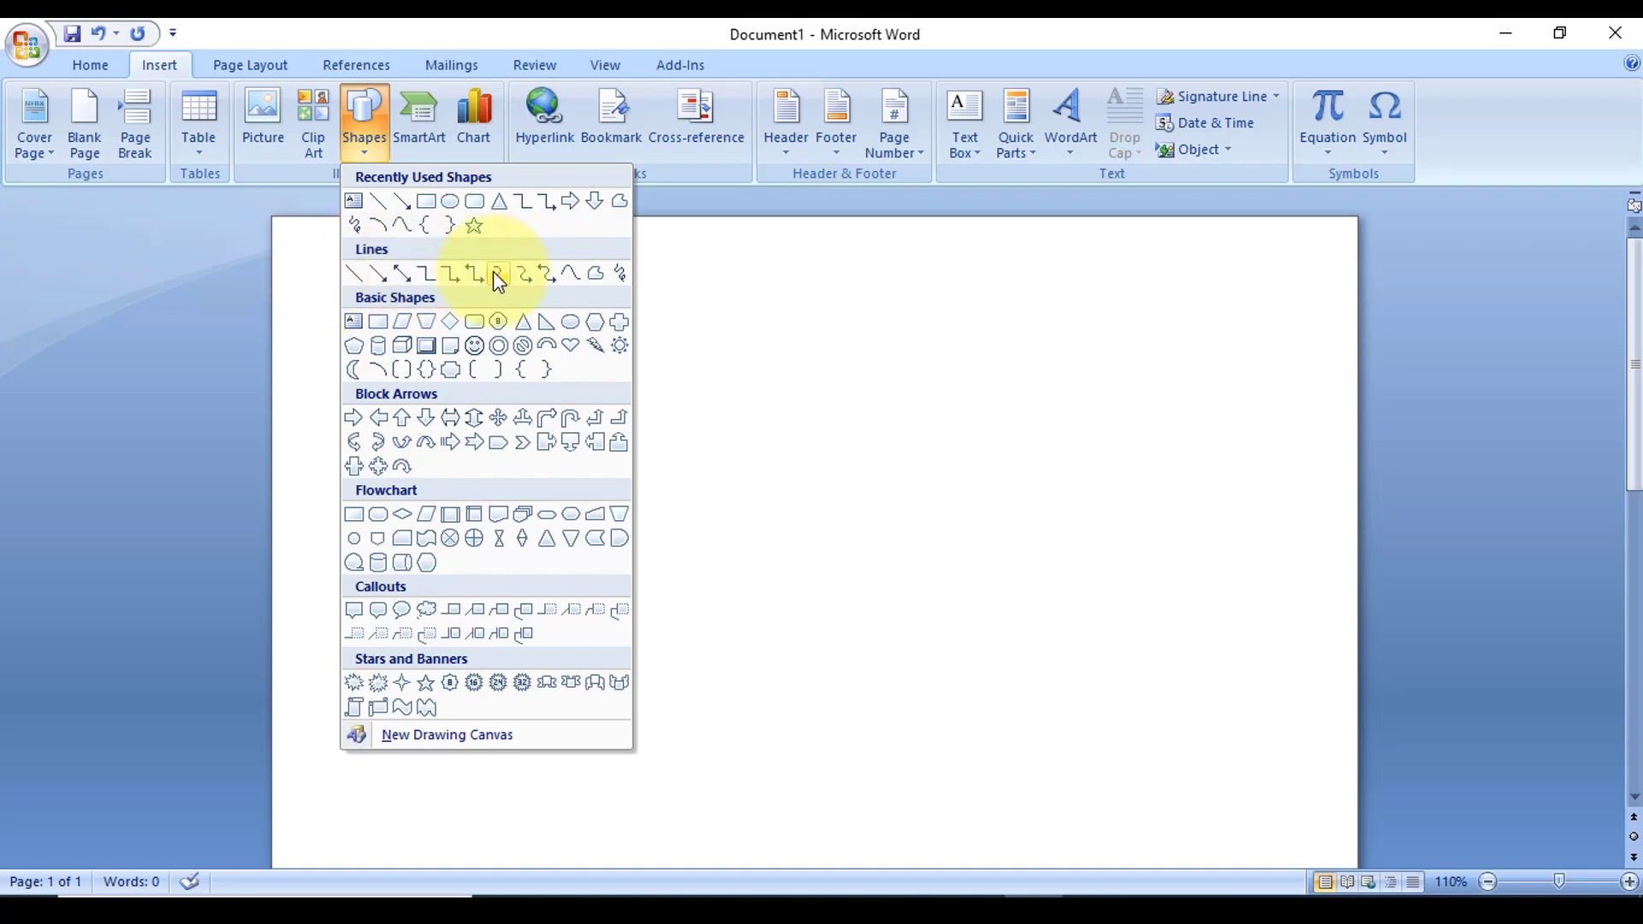
pyautogui.click(377, 323)
pyautogui.moveTo(402, 301)
pyautogui.mouseDown()
pyautogui.moveTo(847, 579)
pyautogui.moveTo(861, 563)
pyautogui.mouseUp()
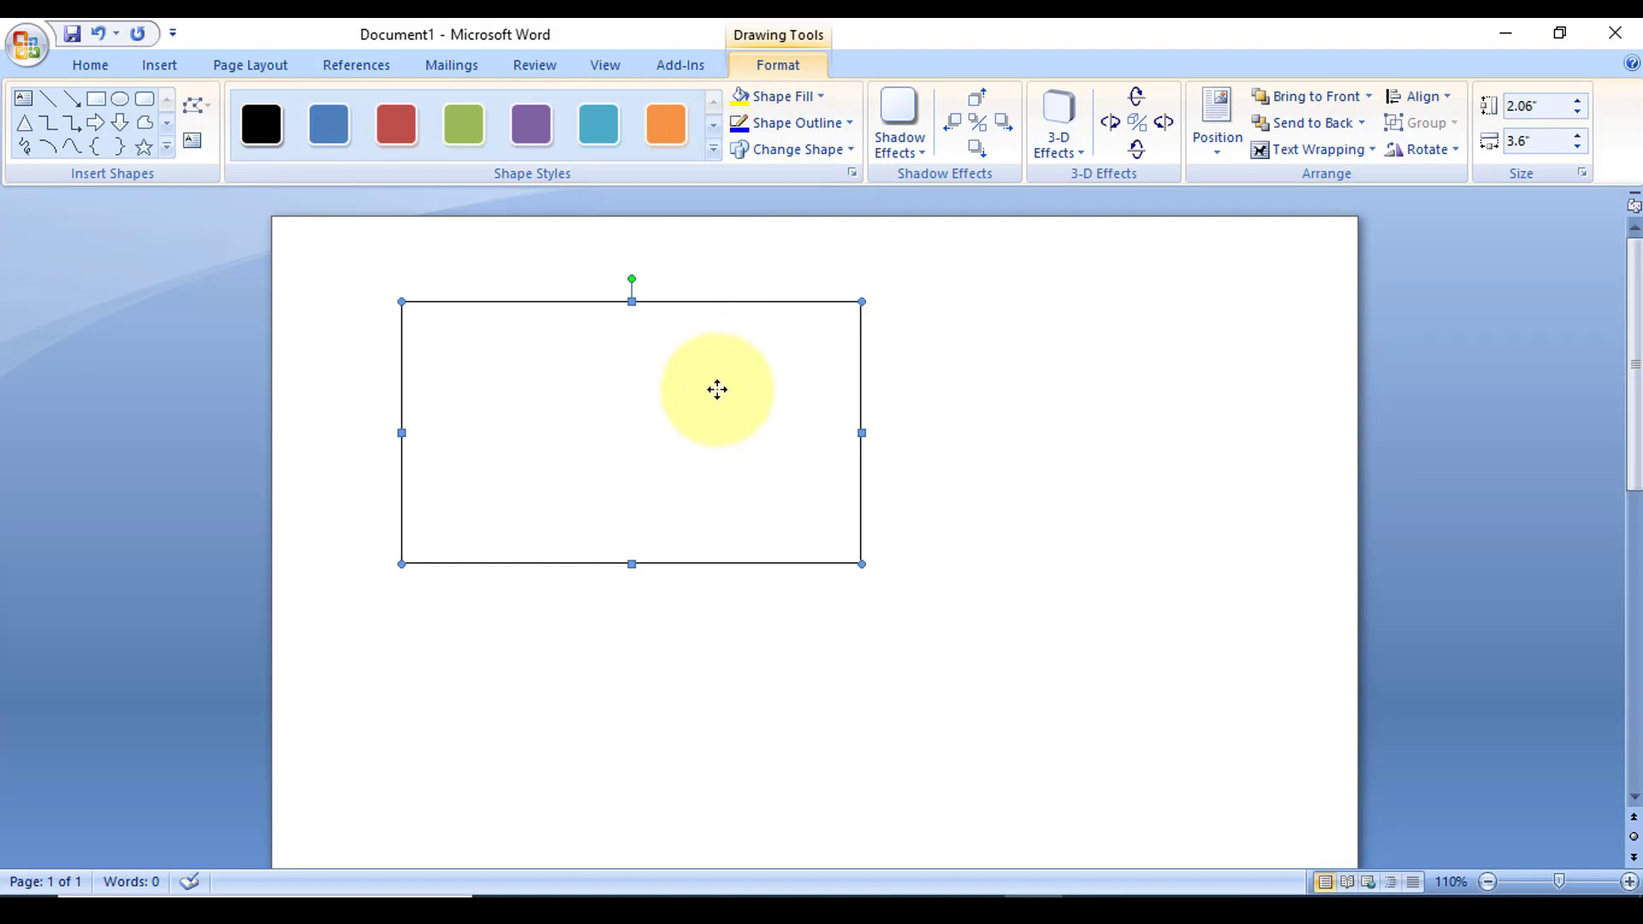
# Resize the card rectangle to 2.1" tall by 3.6" wide and move it toward the page centre.
pyautogui.moveTo(716, 389); pyautogui.dragTo(850, 399)
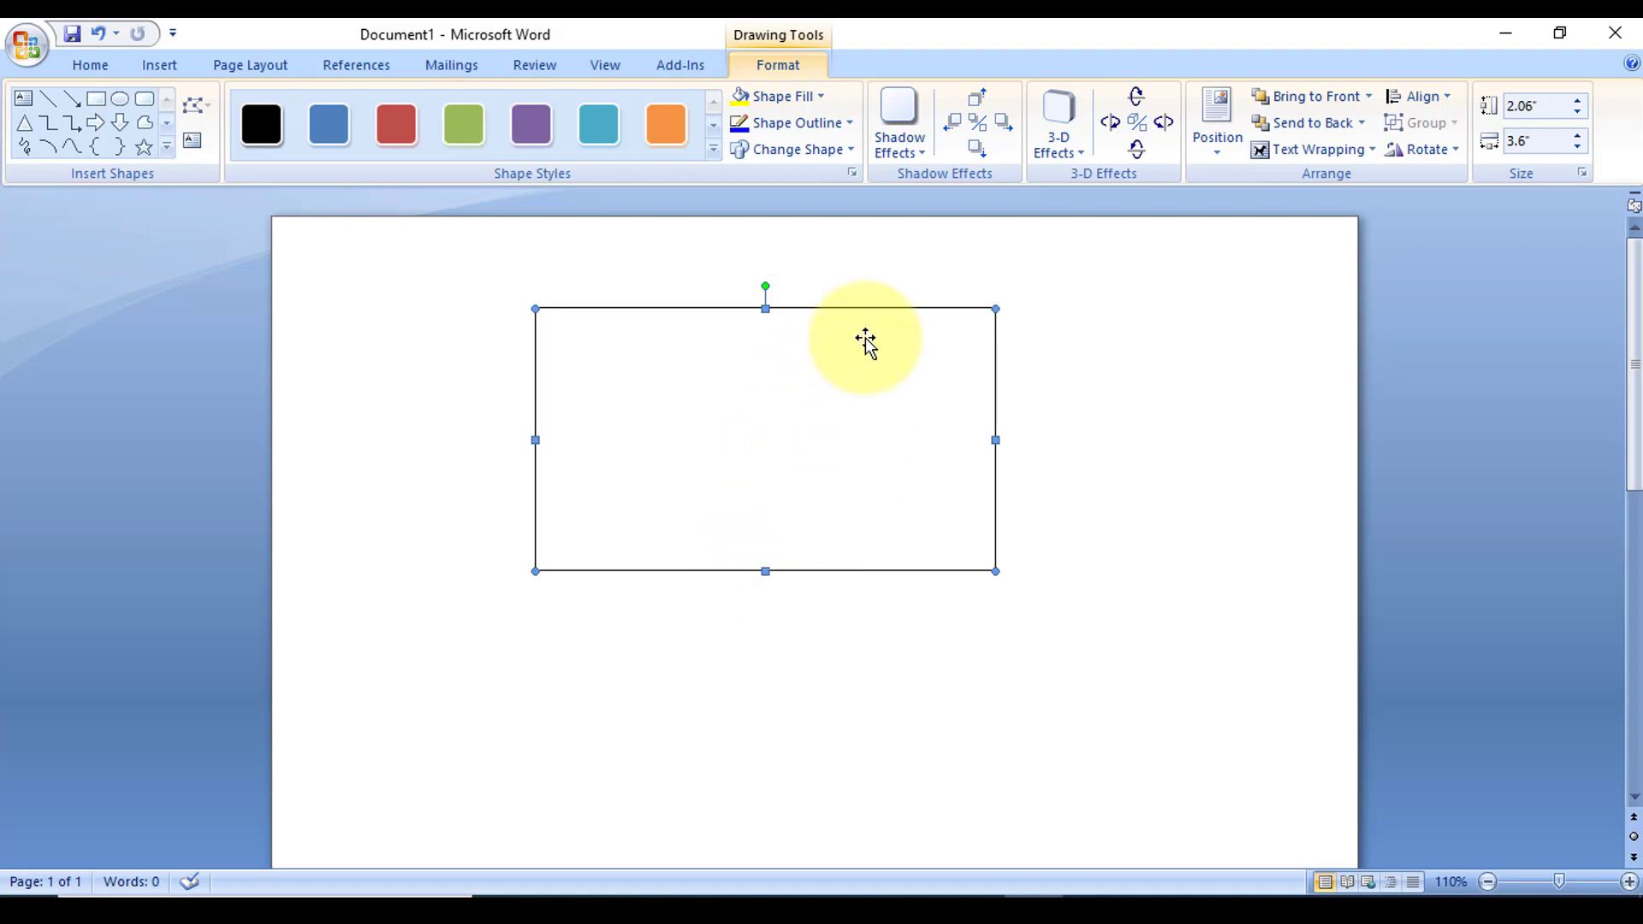
pyautogui.click(1551, 140)
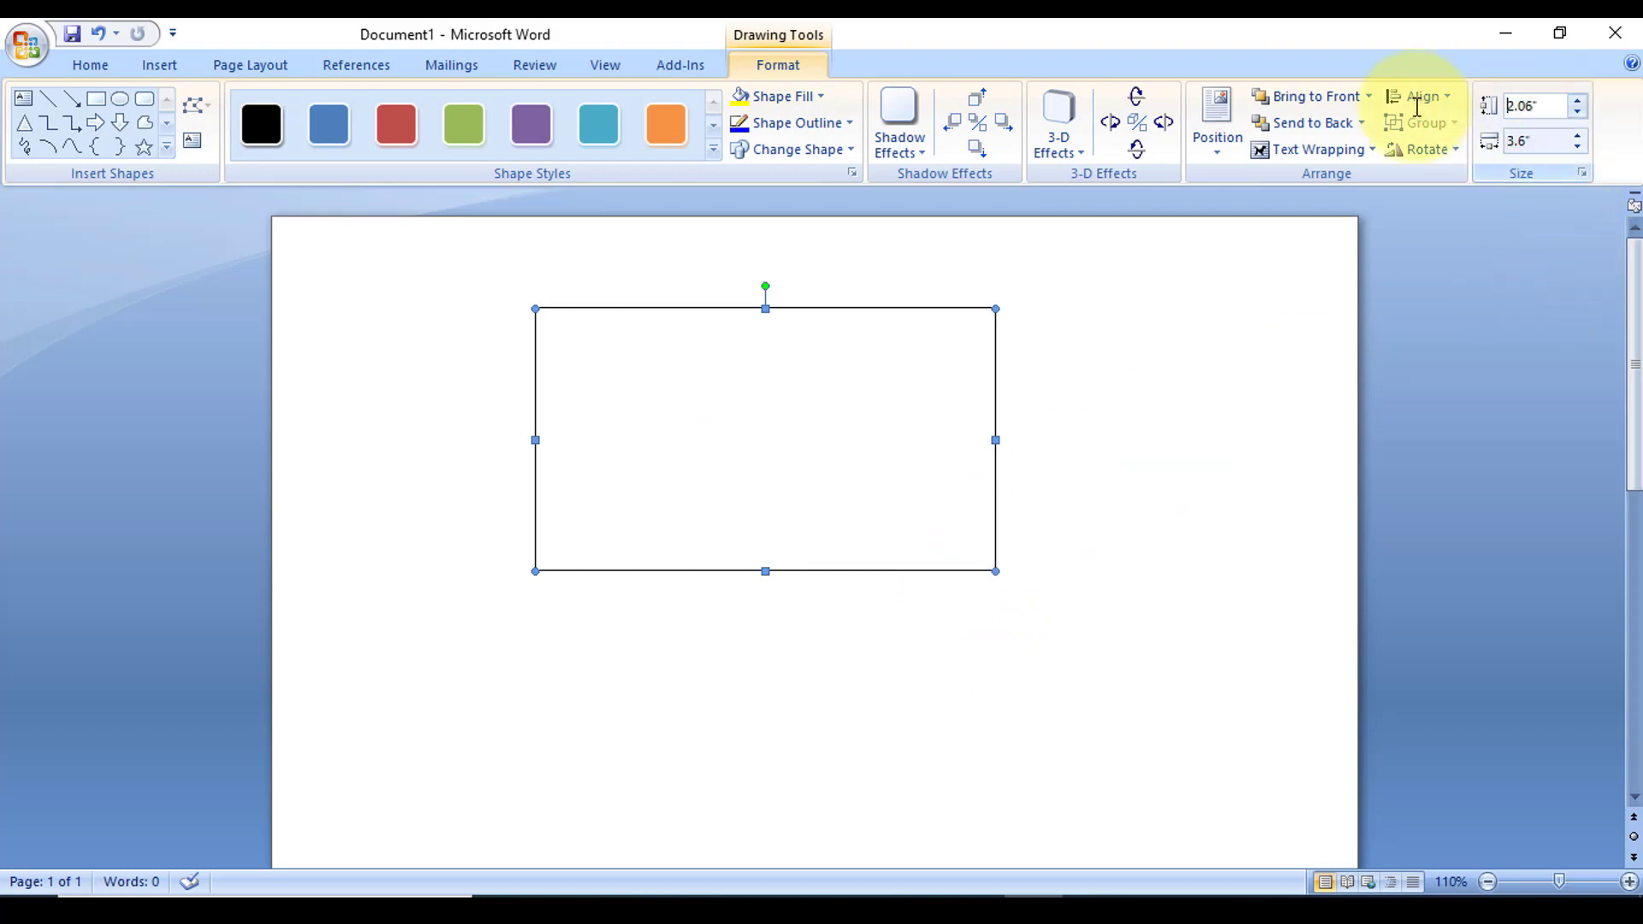
pyautogui.click(1550, 107)
pyautogui.moveTo(1550, 108); pyautogui.dragTo(1501, 108)
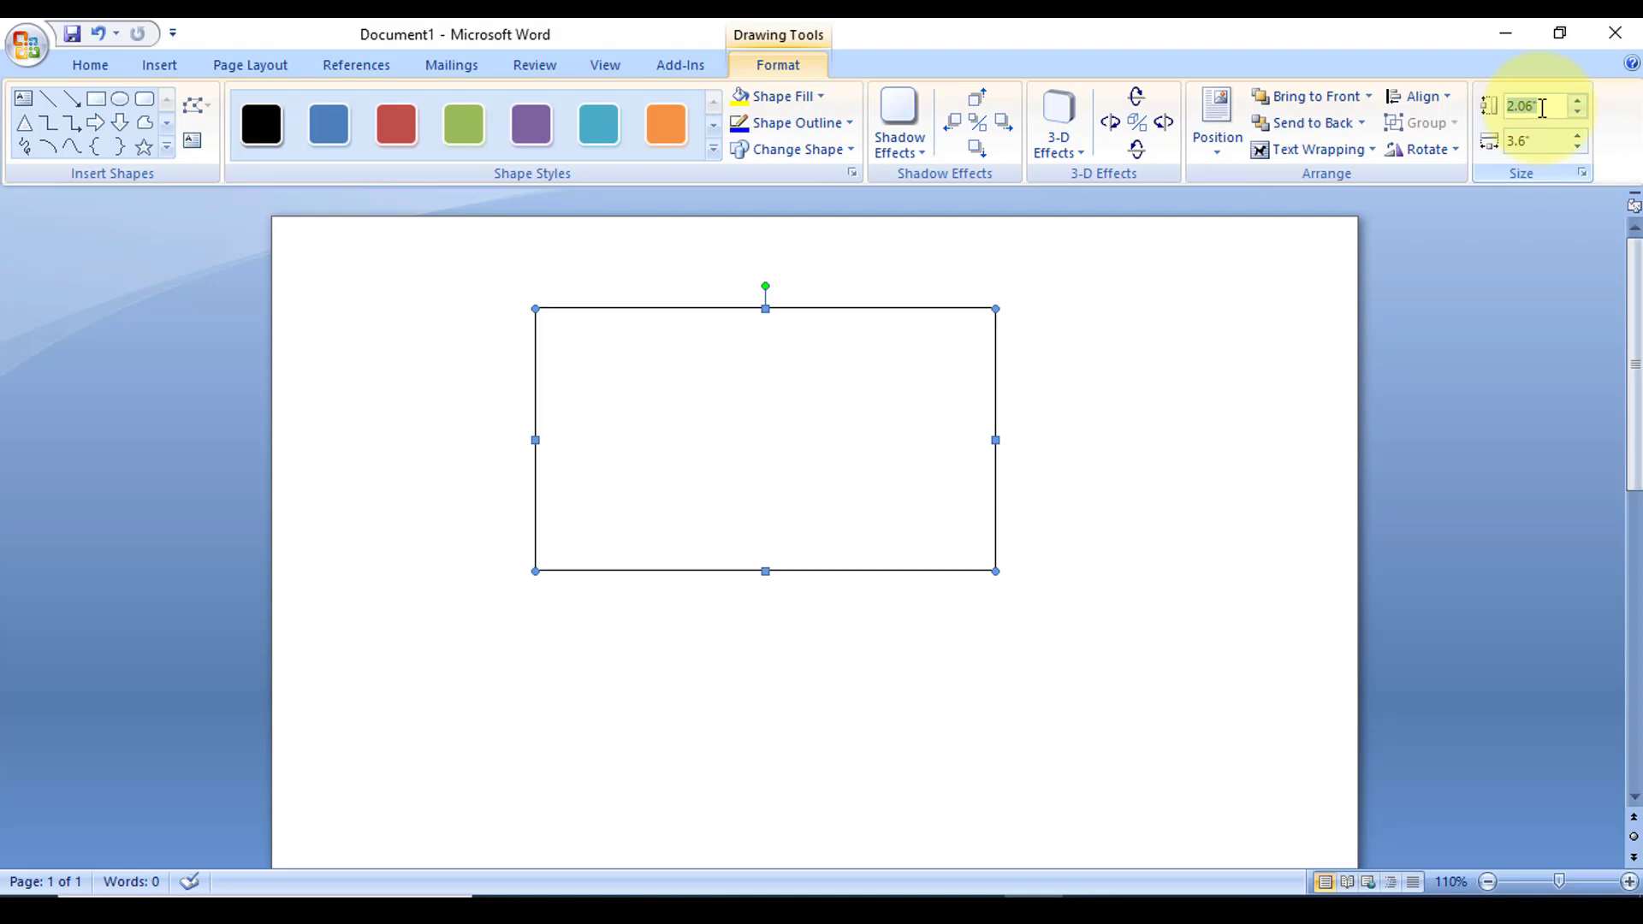
pyautogui.write('23')
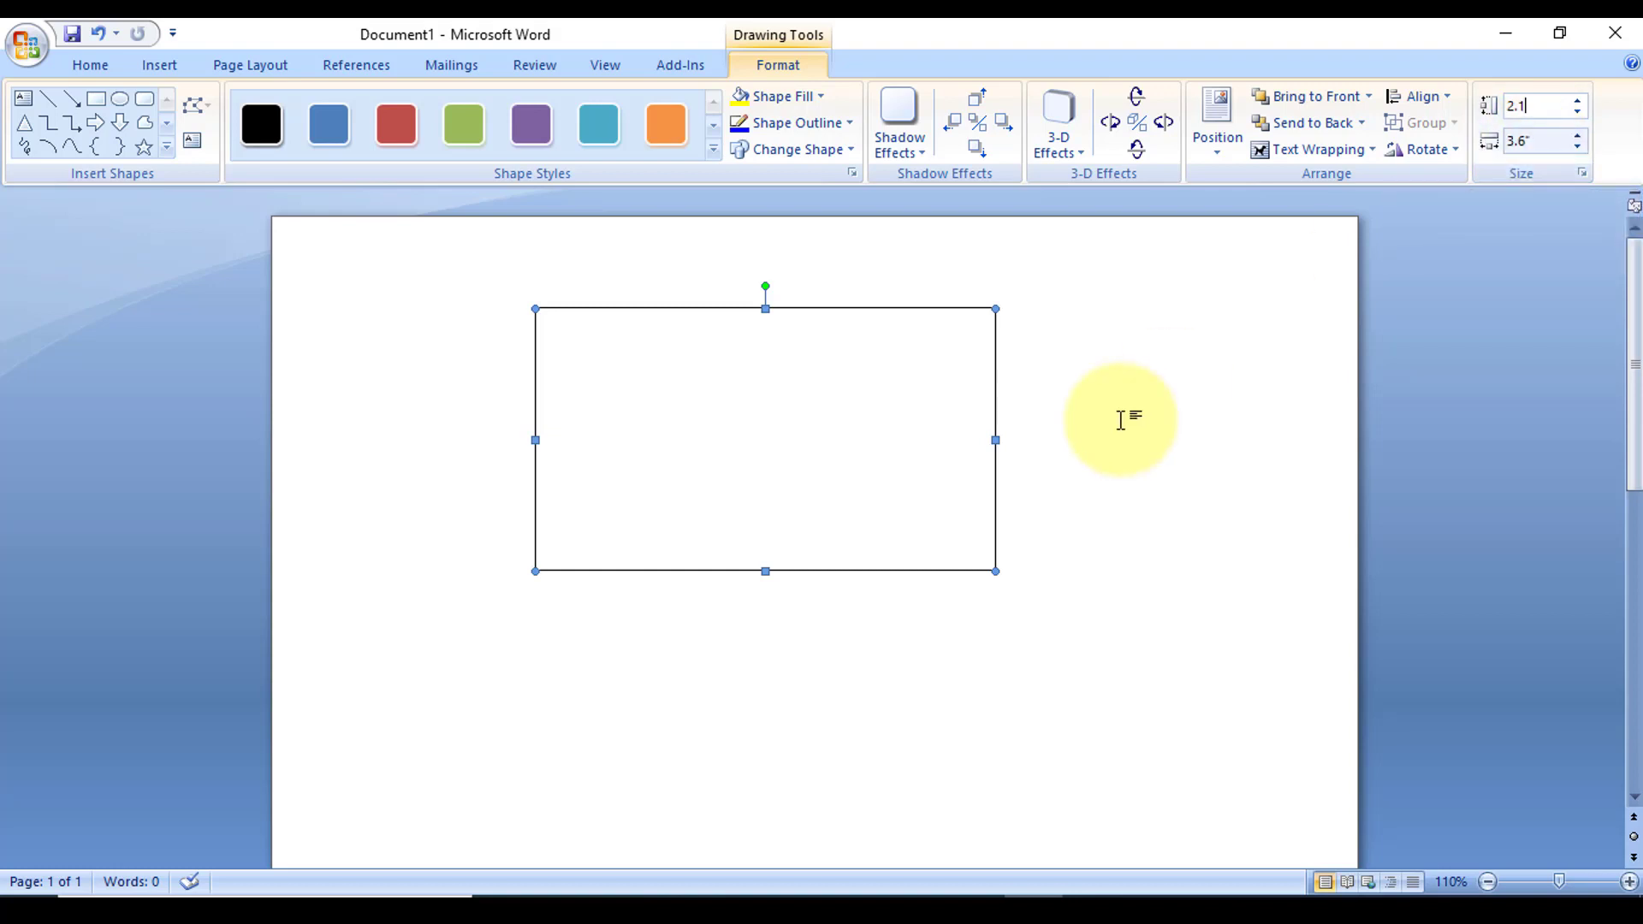
pyautogui.press('Return')
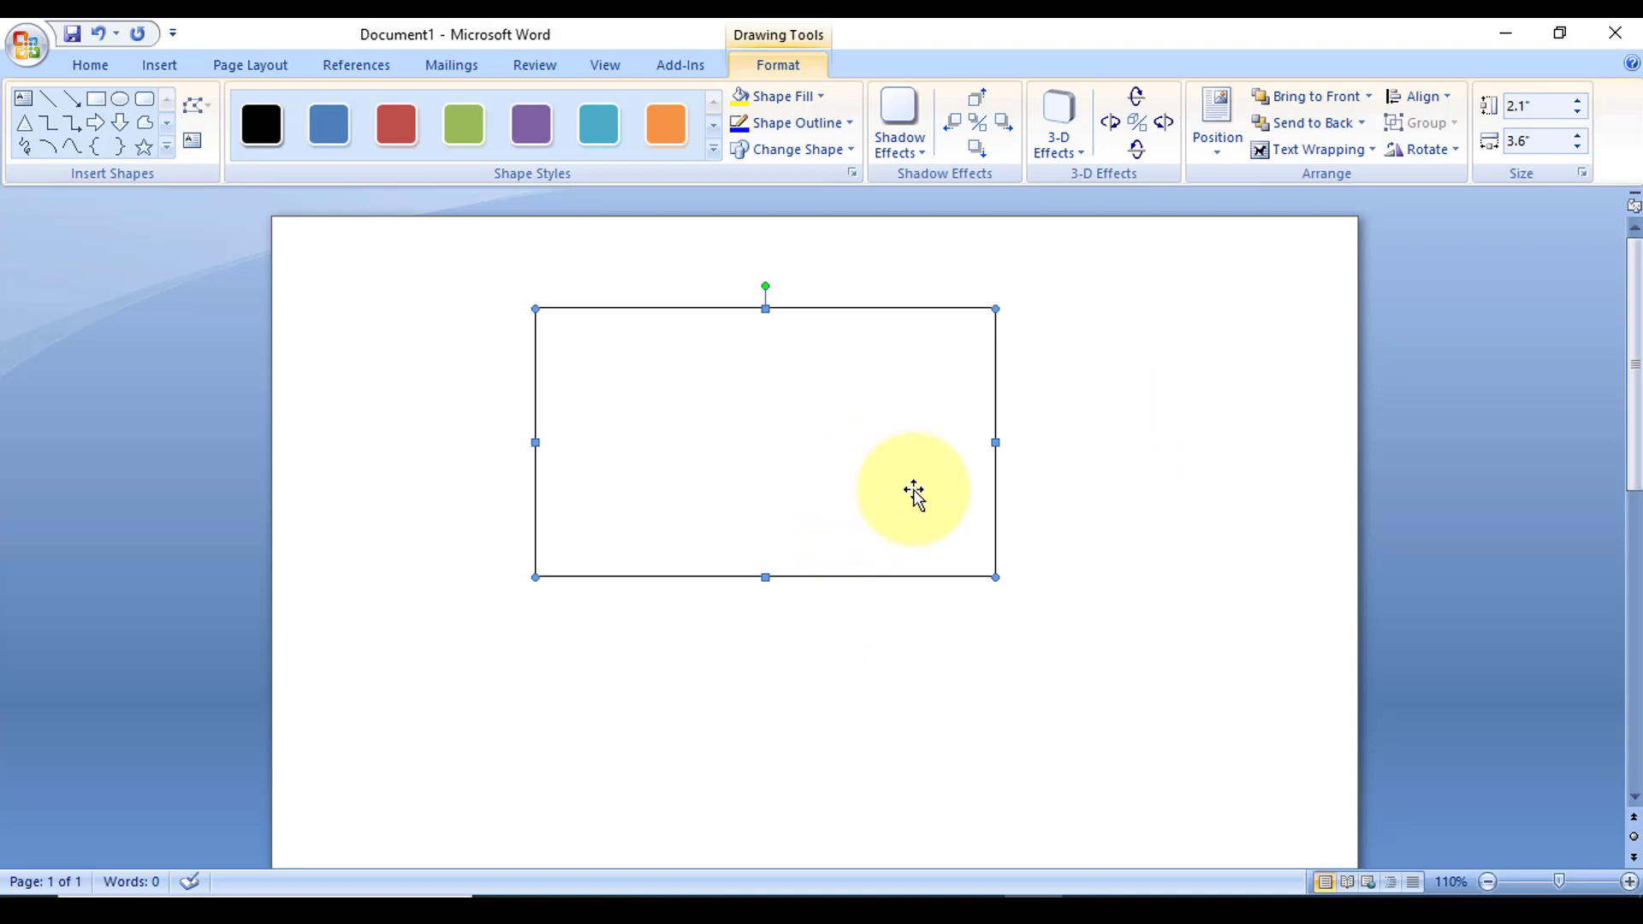
pyautogui.moveTo(947, 477); pyautogui.dragTo(981, 476)
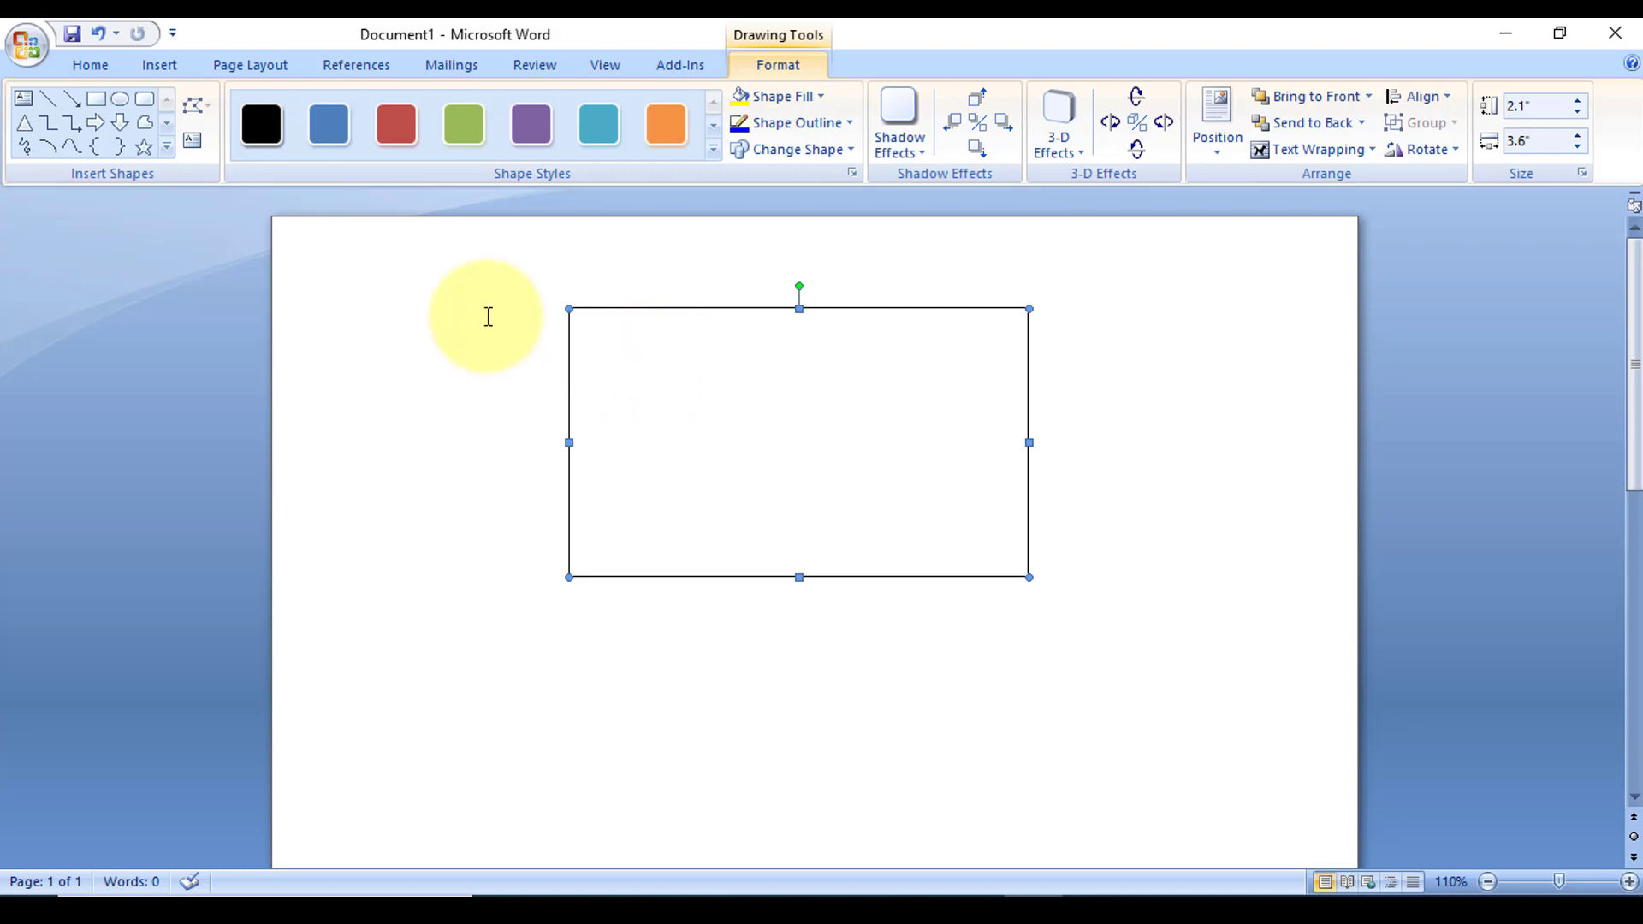
pyautogui.click(161, 66)
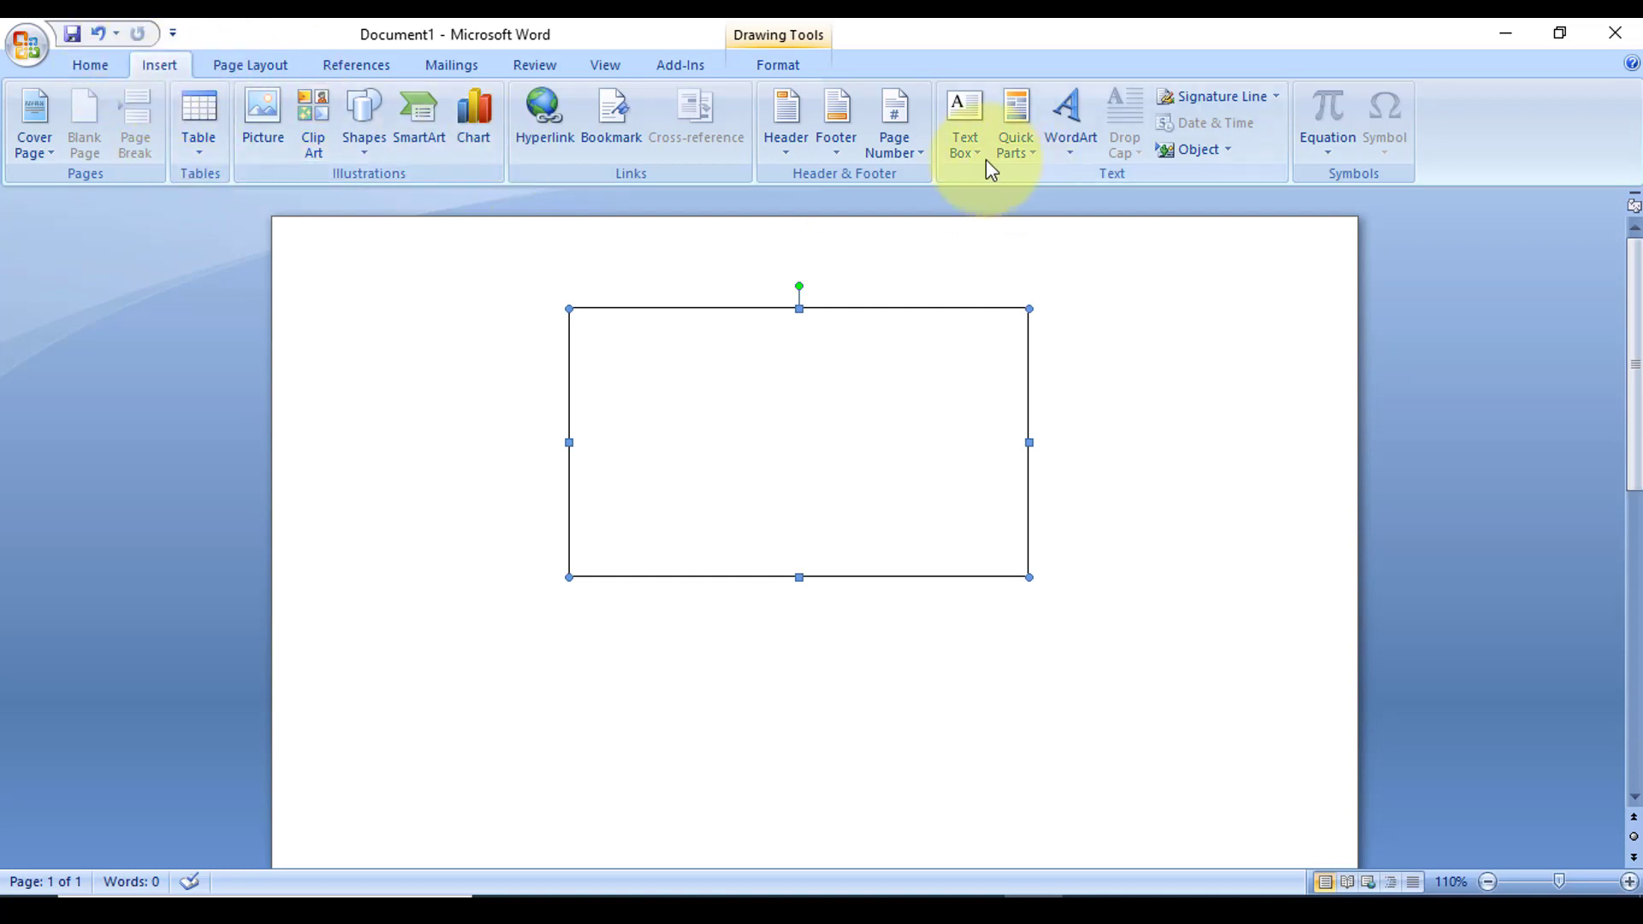
# Draw a small text box in the card's top-left corner and type the cardholder's full name.
pyautogui.click(965, 141)
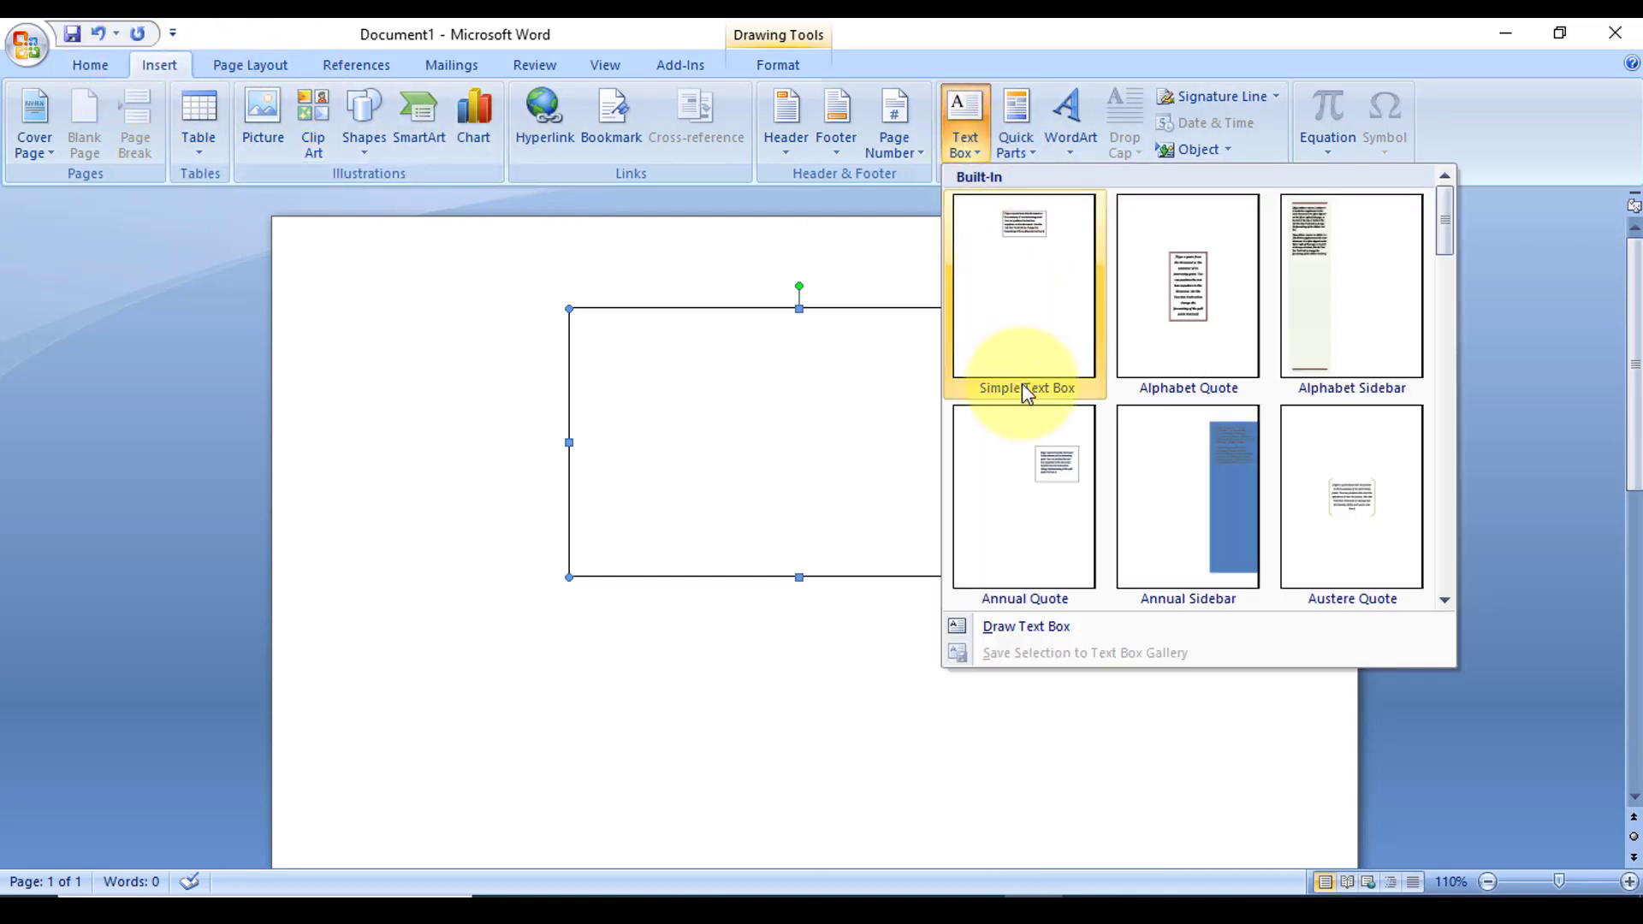
pyautogui.click(1006, 626)
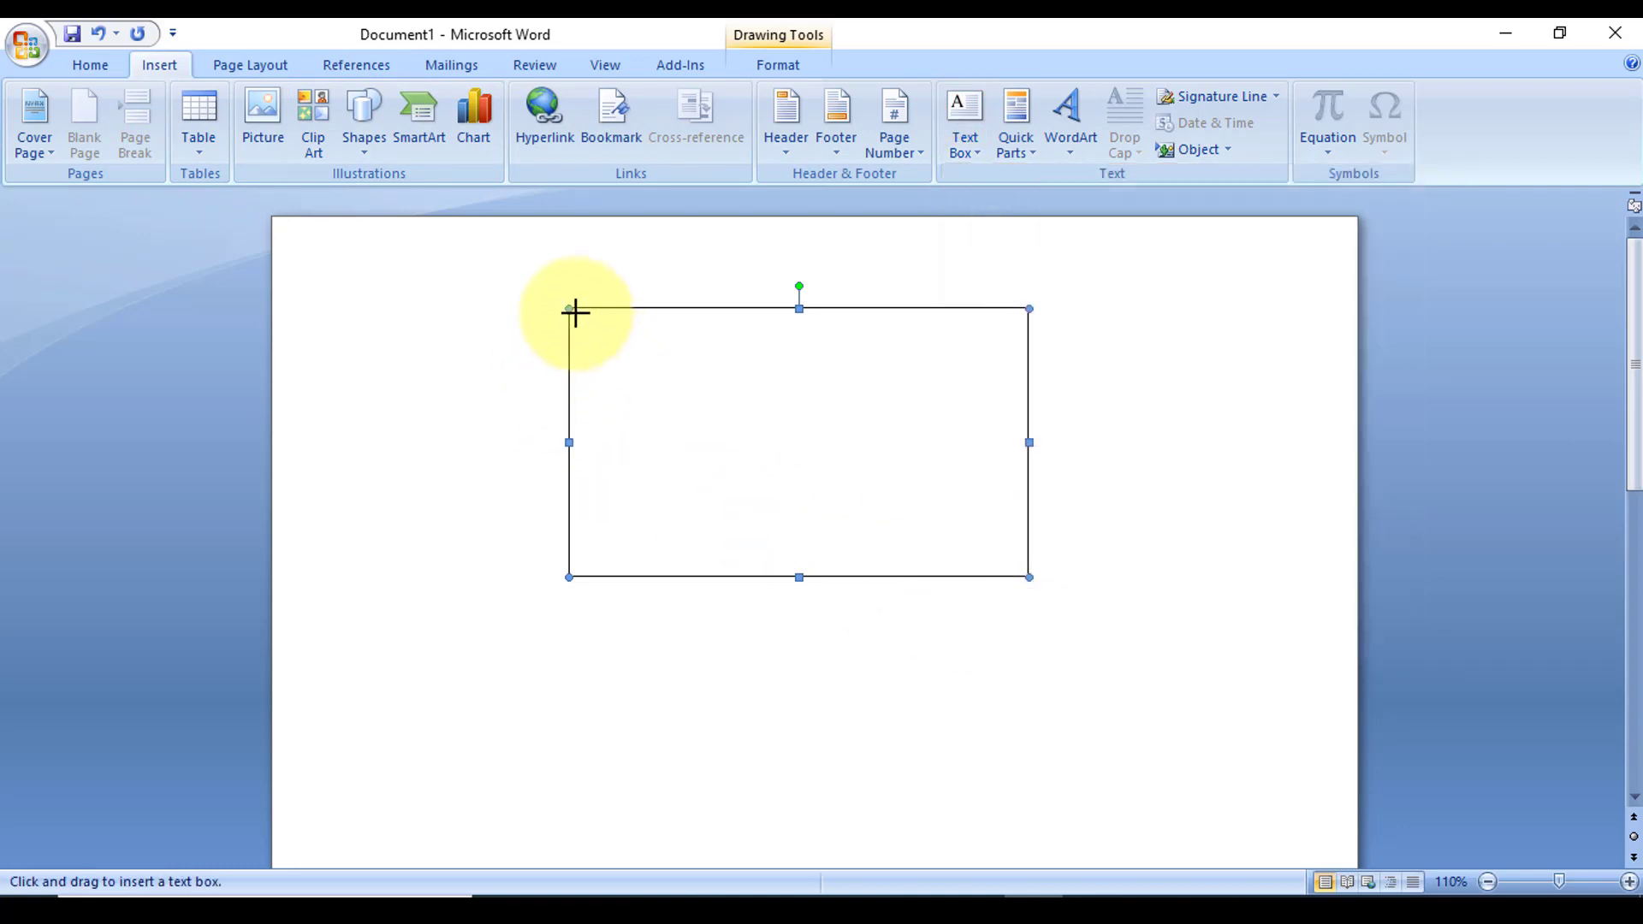
pyautogui.moveTo(575, 309); pyautogui.dragTo(719, 345)
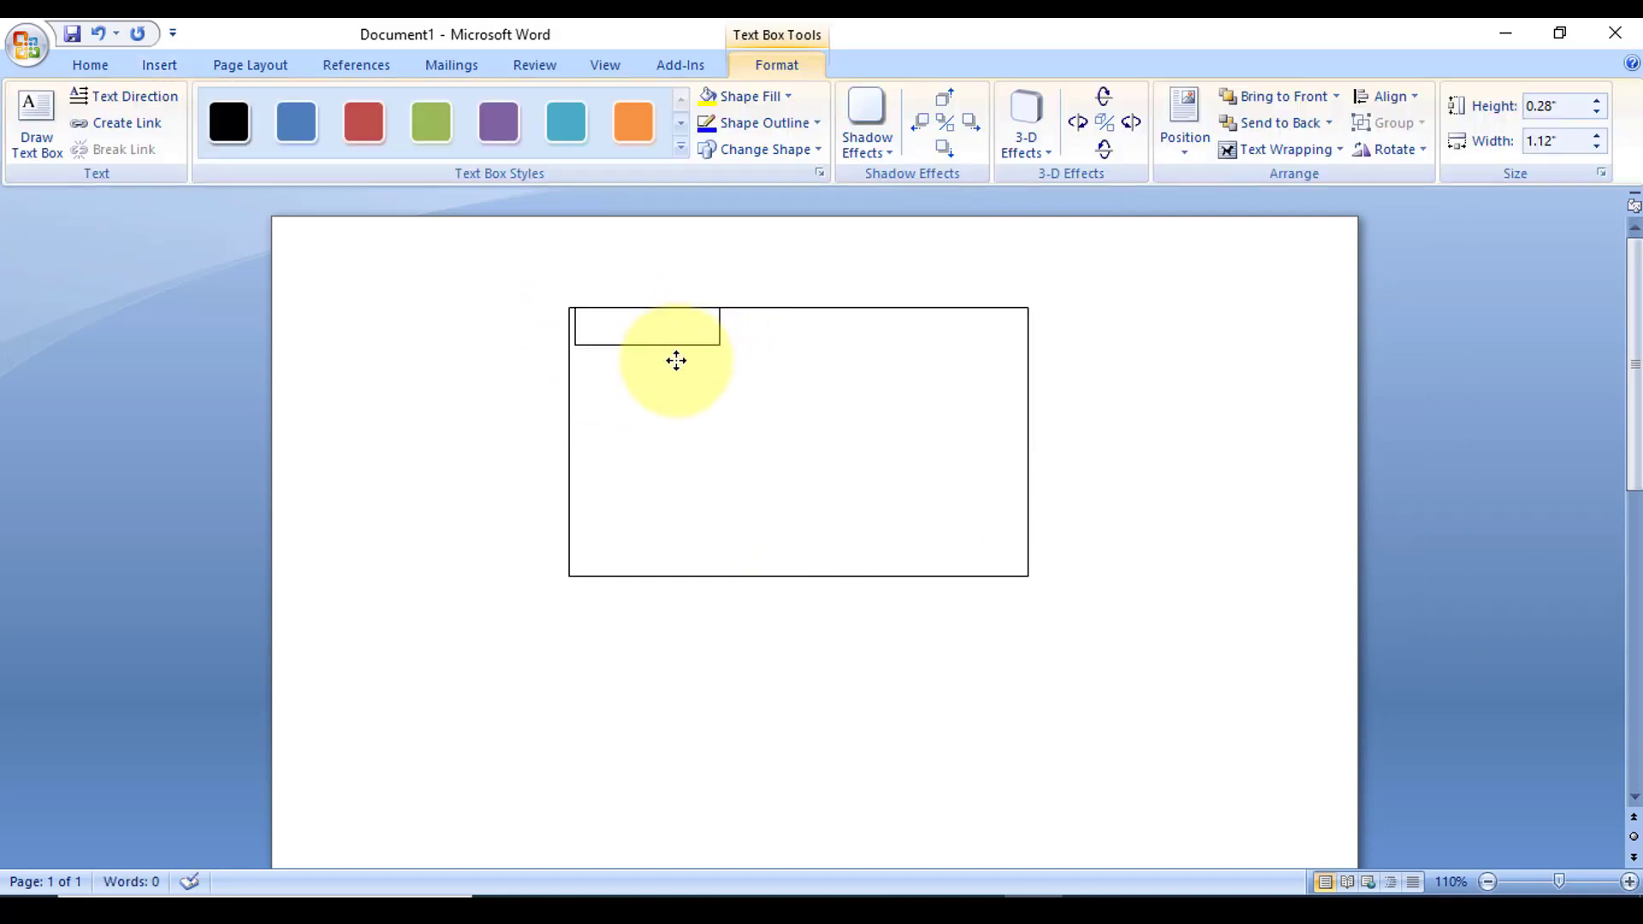
pyautogui.moveTo(719, 343); pyautogui.dragTo(739, 344)
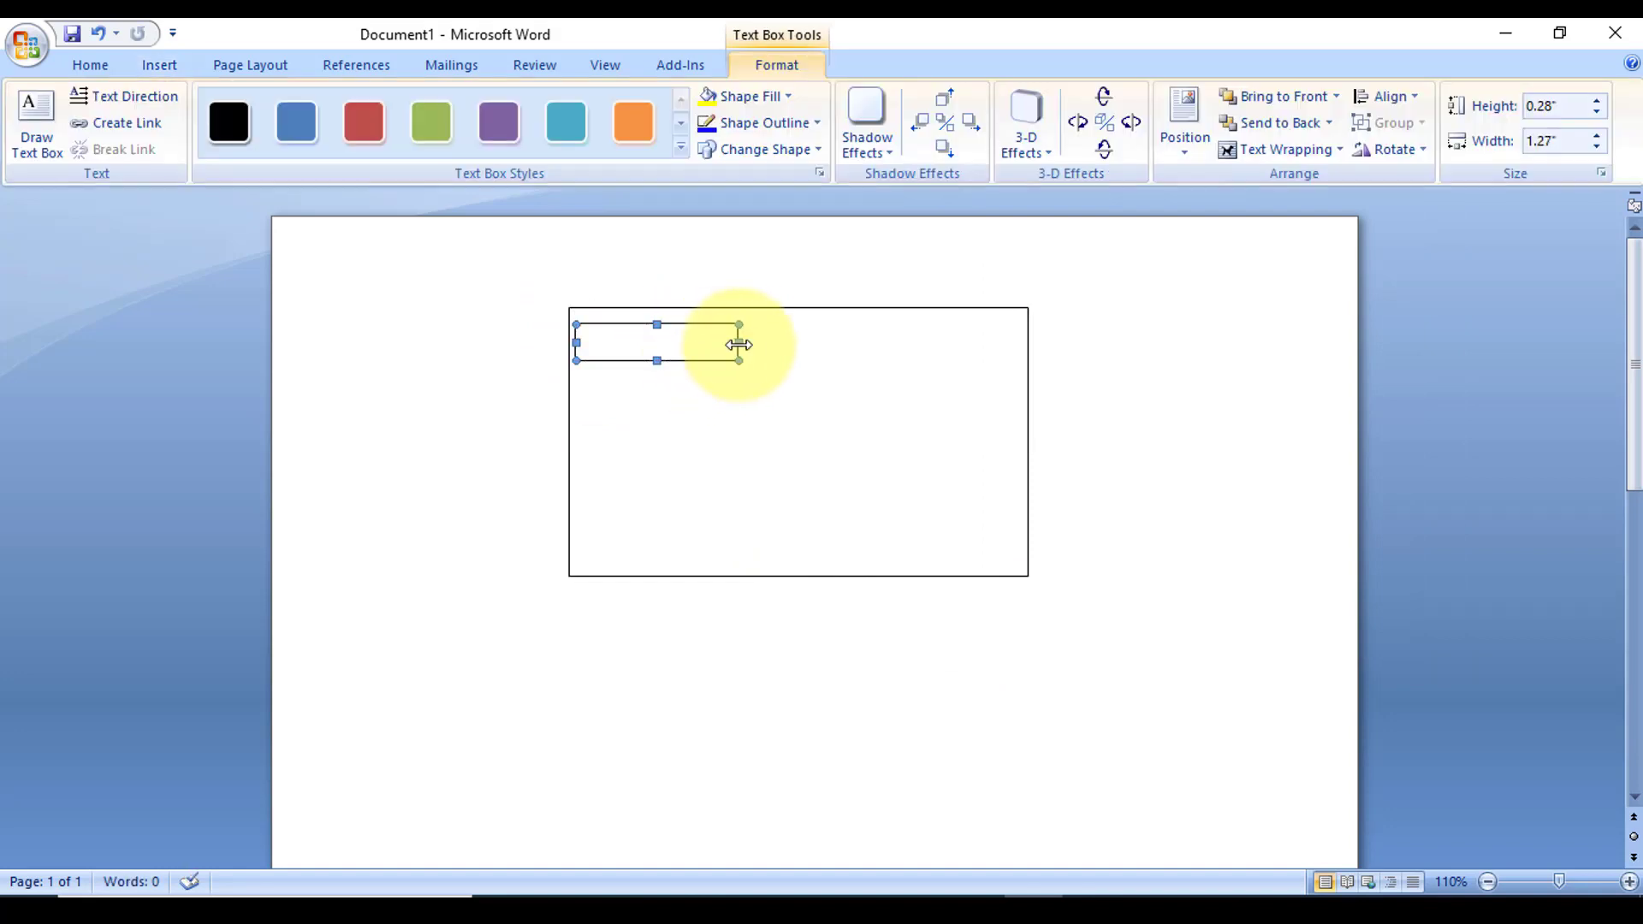
pyautogui.click(694, 343)
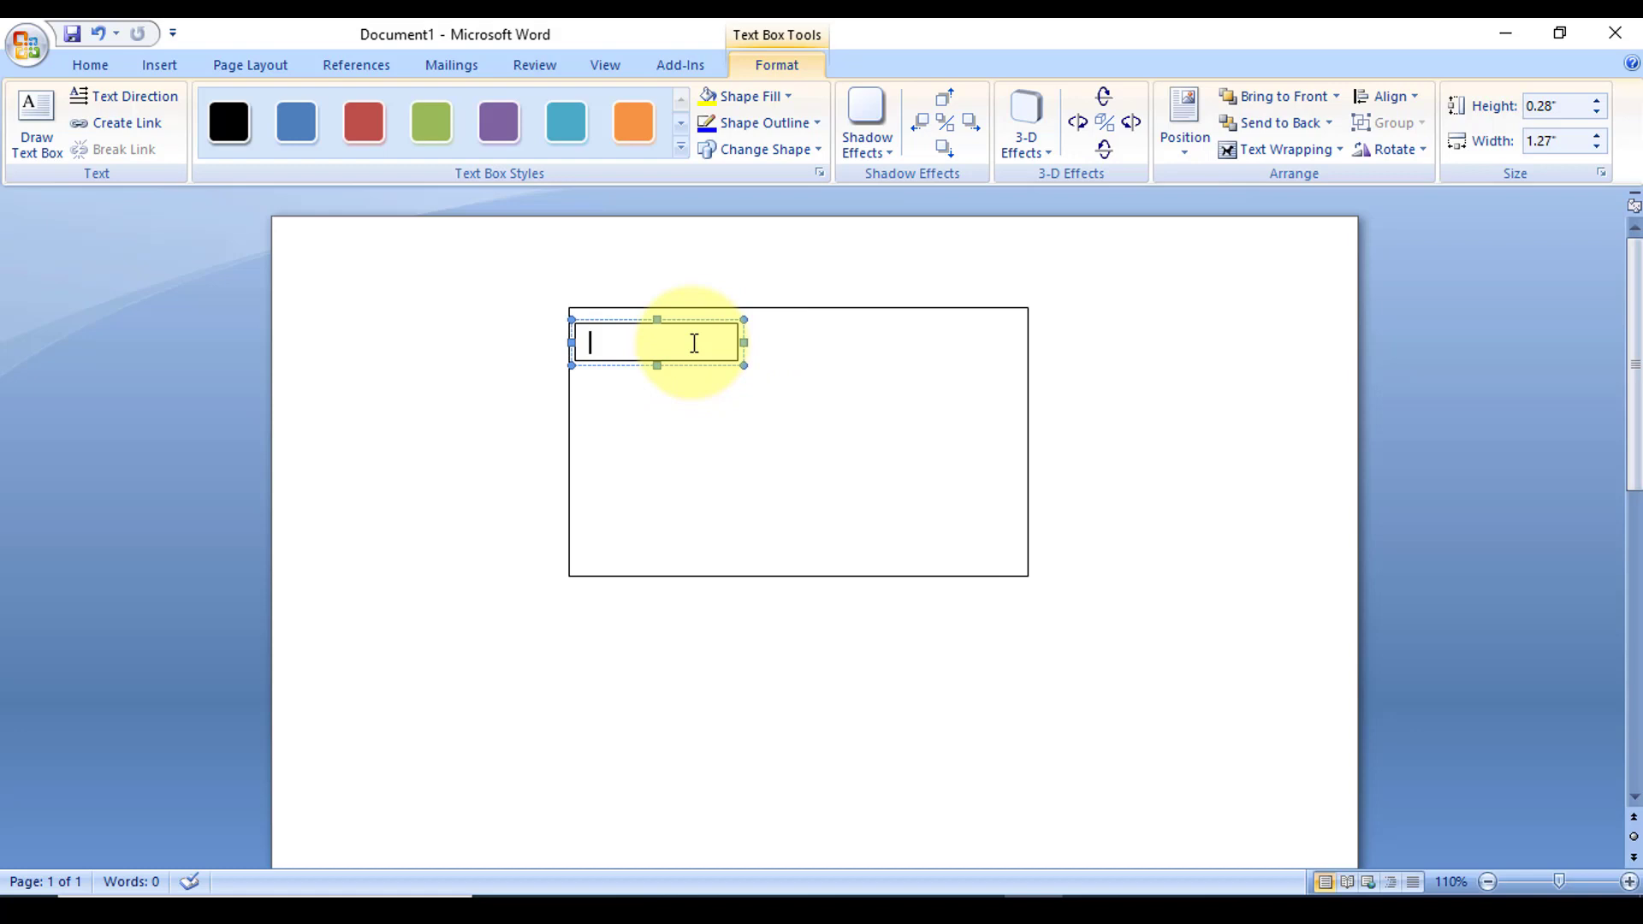
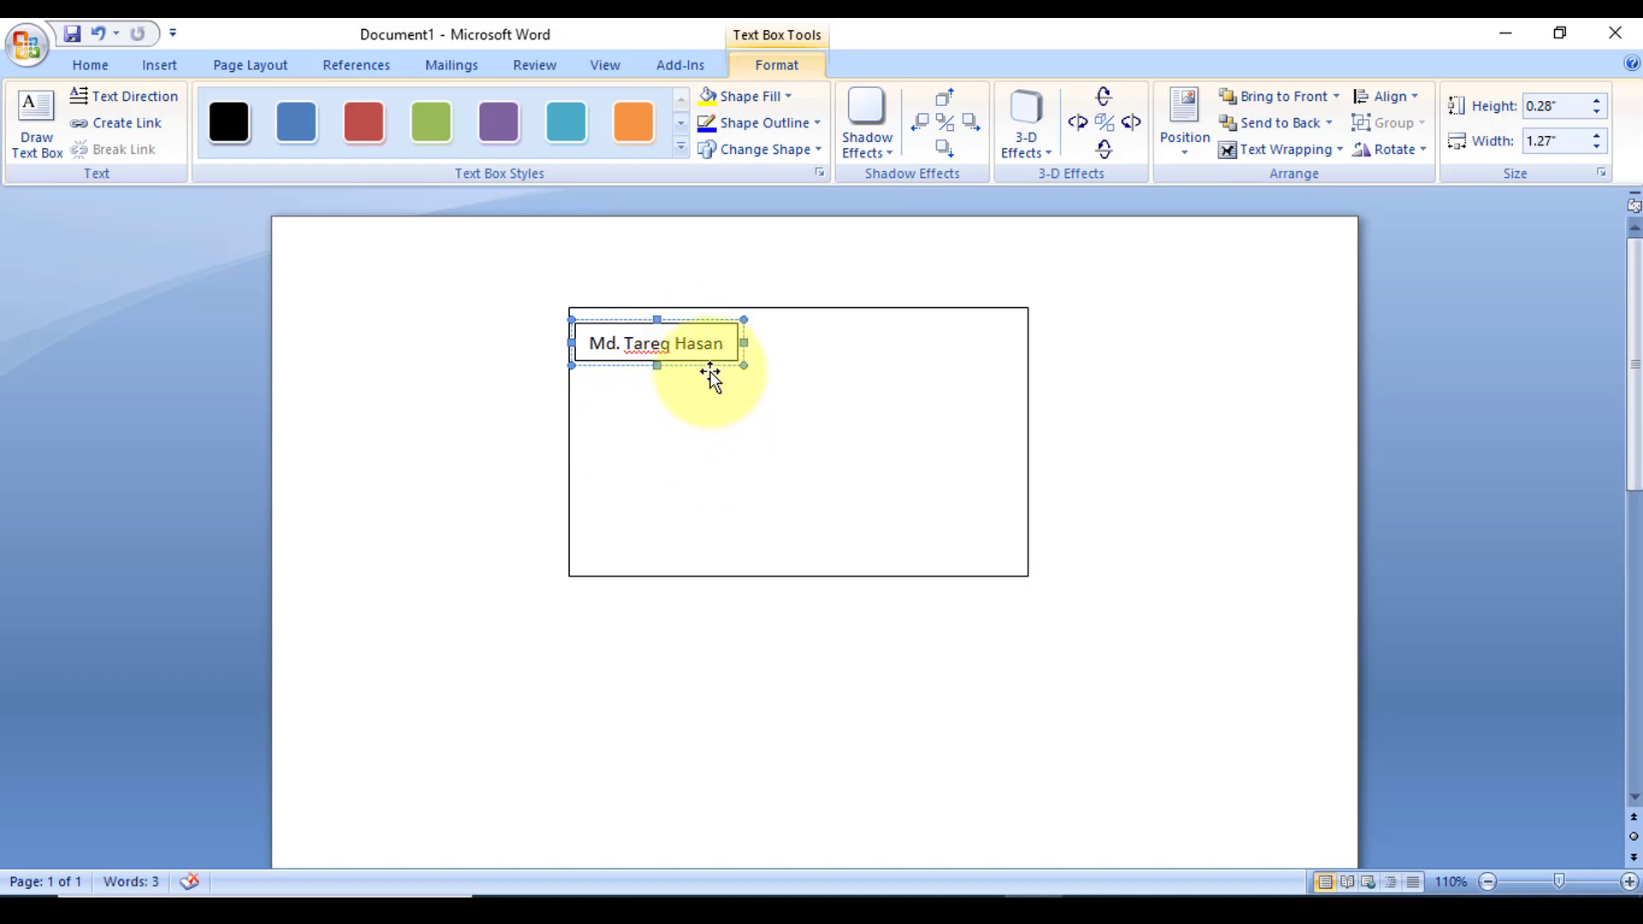
pyautogui.moveTo(710, 363); pyautogui.dragTo(711, 359)
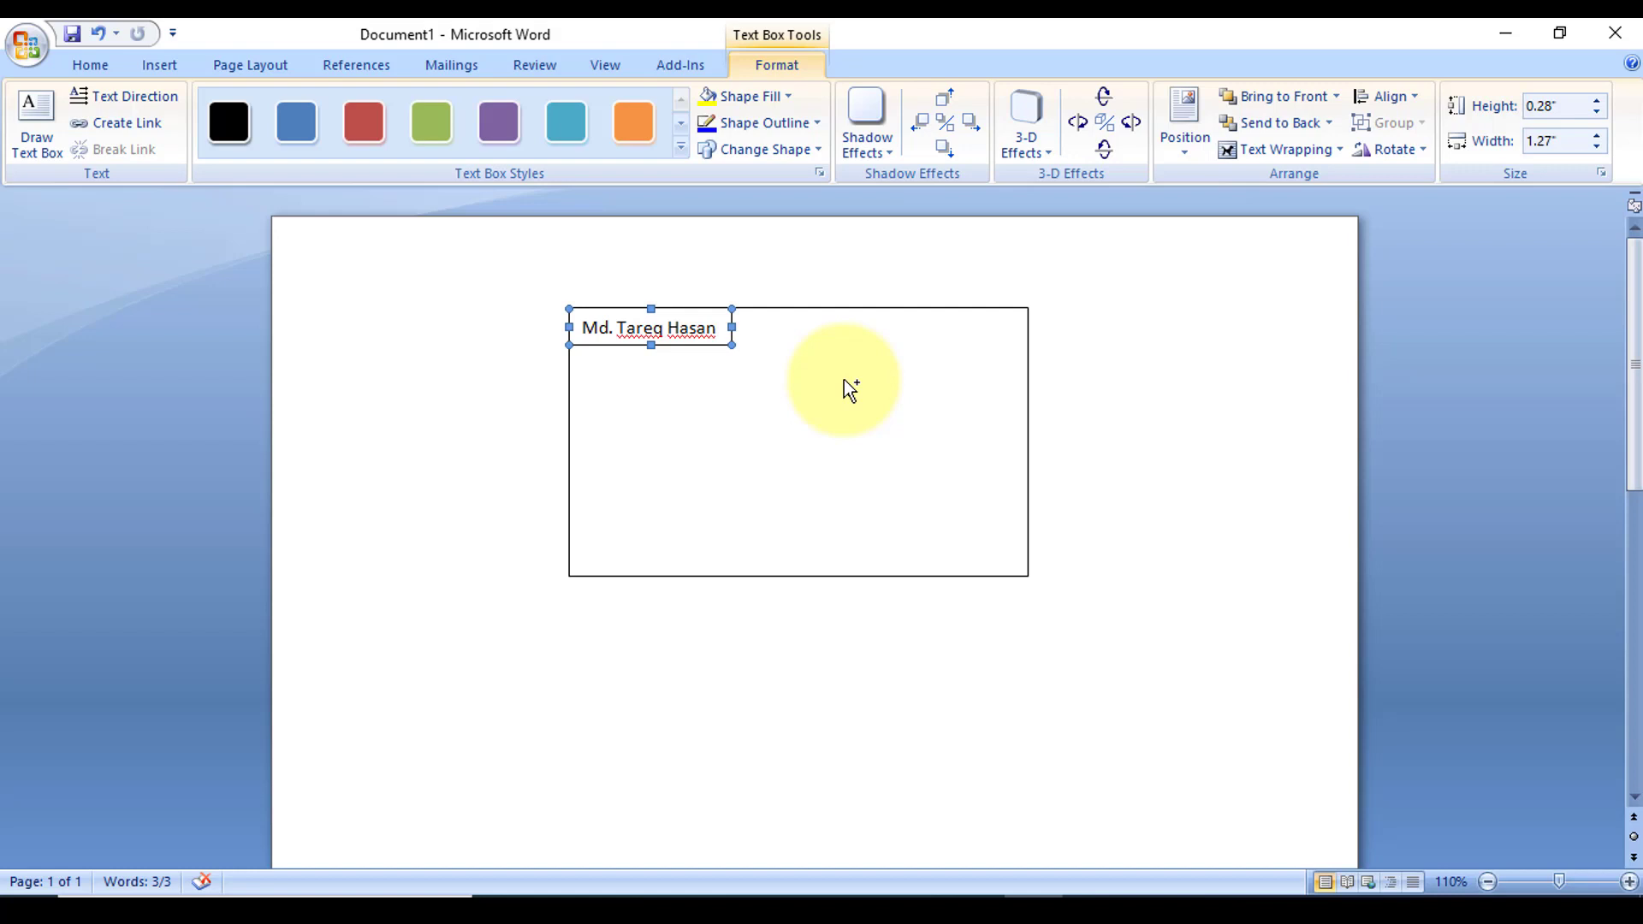
# Copy the name box to the card's top-right and replace its text with 'Mobile:' and the phone number.
pyautogui.hotkey('ctrl', 'v')
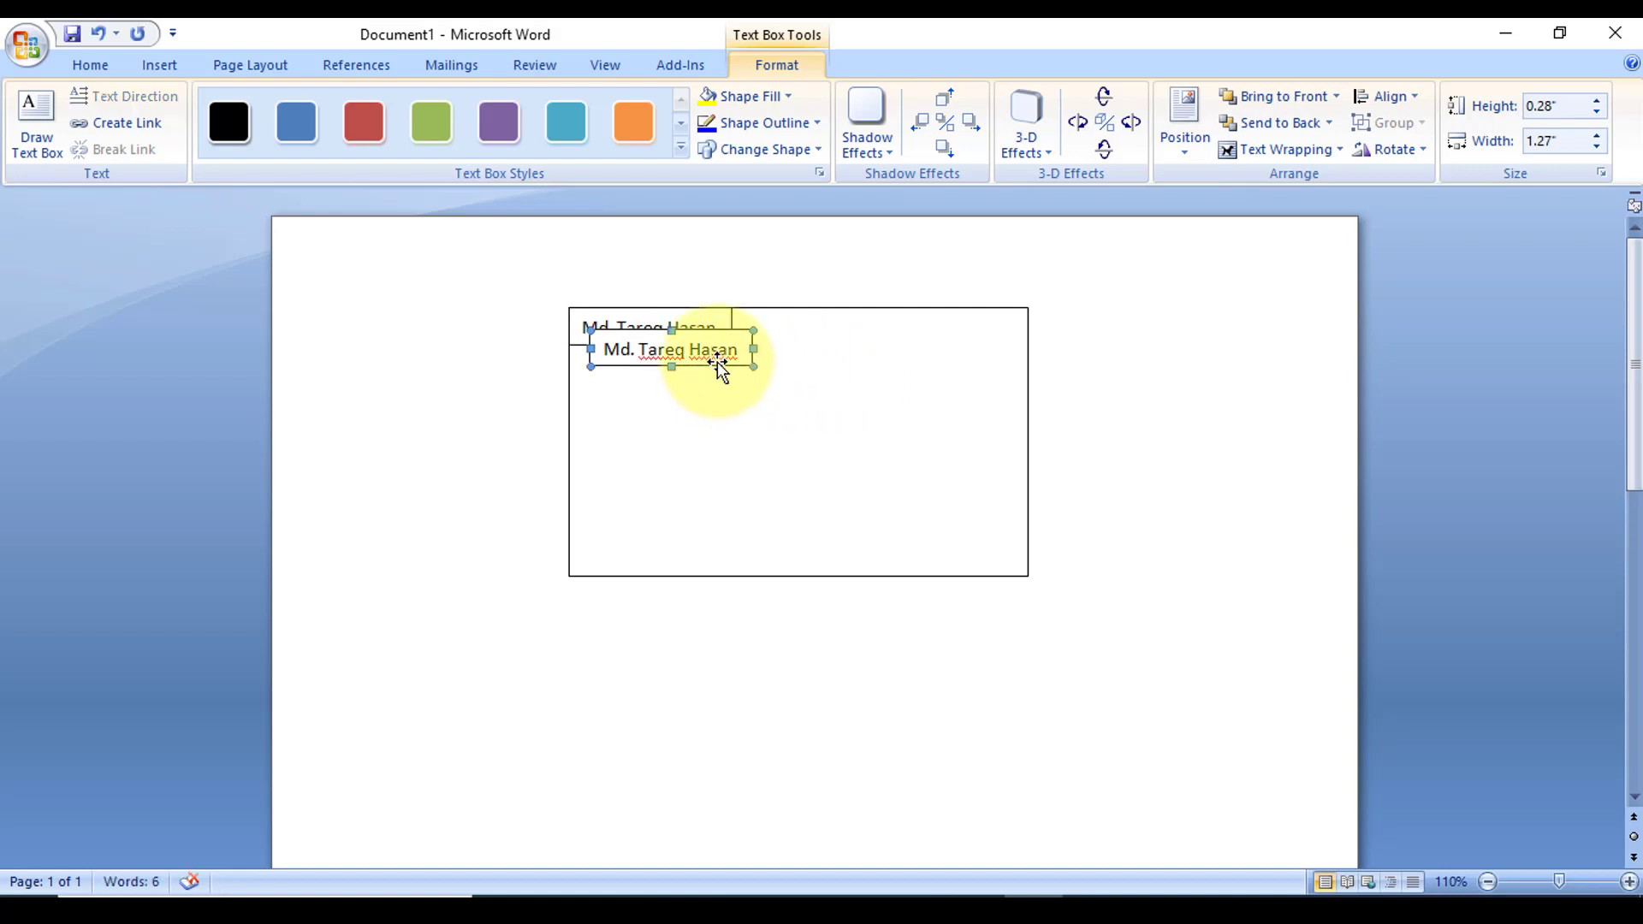
pyautogui.moveTo(717, 361); pyautogui.dragTo(993, 344)
pyautogui.moveTo(879, 328); pyautogui.dragTo(1005, 327)
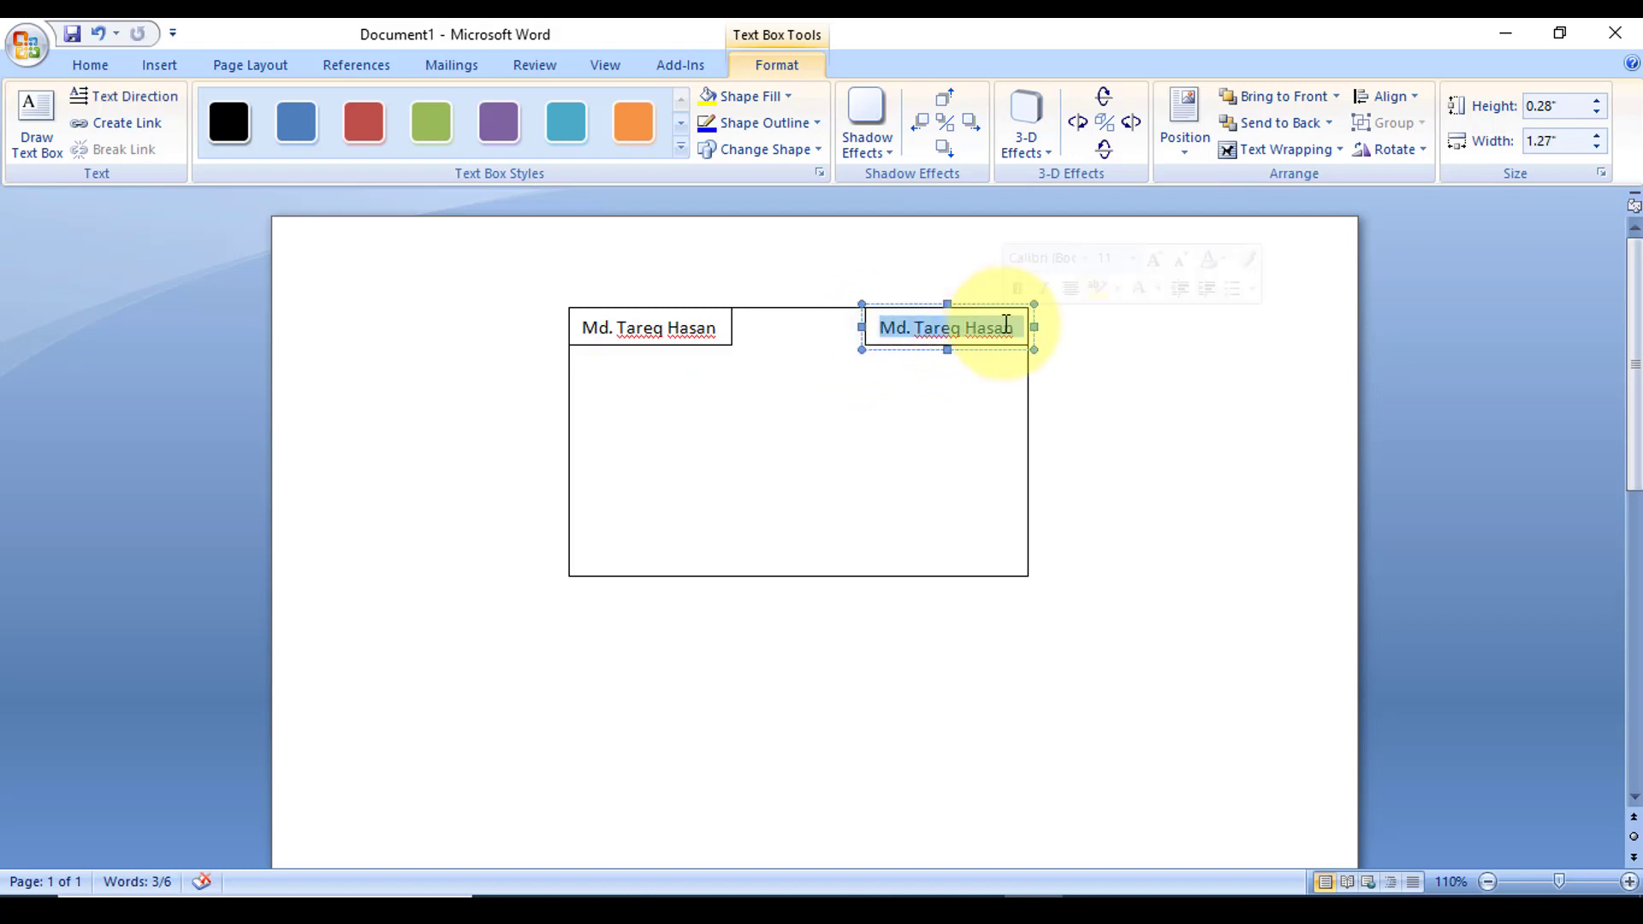
pyautogui.write('Mobile')
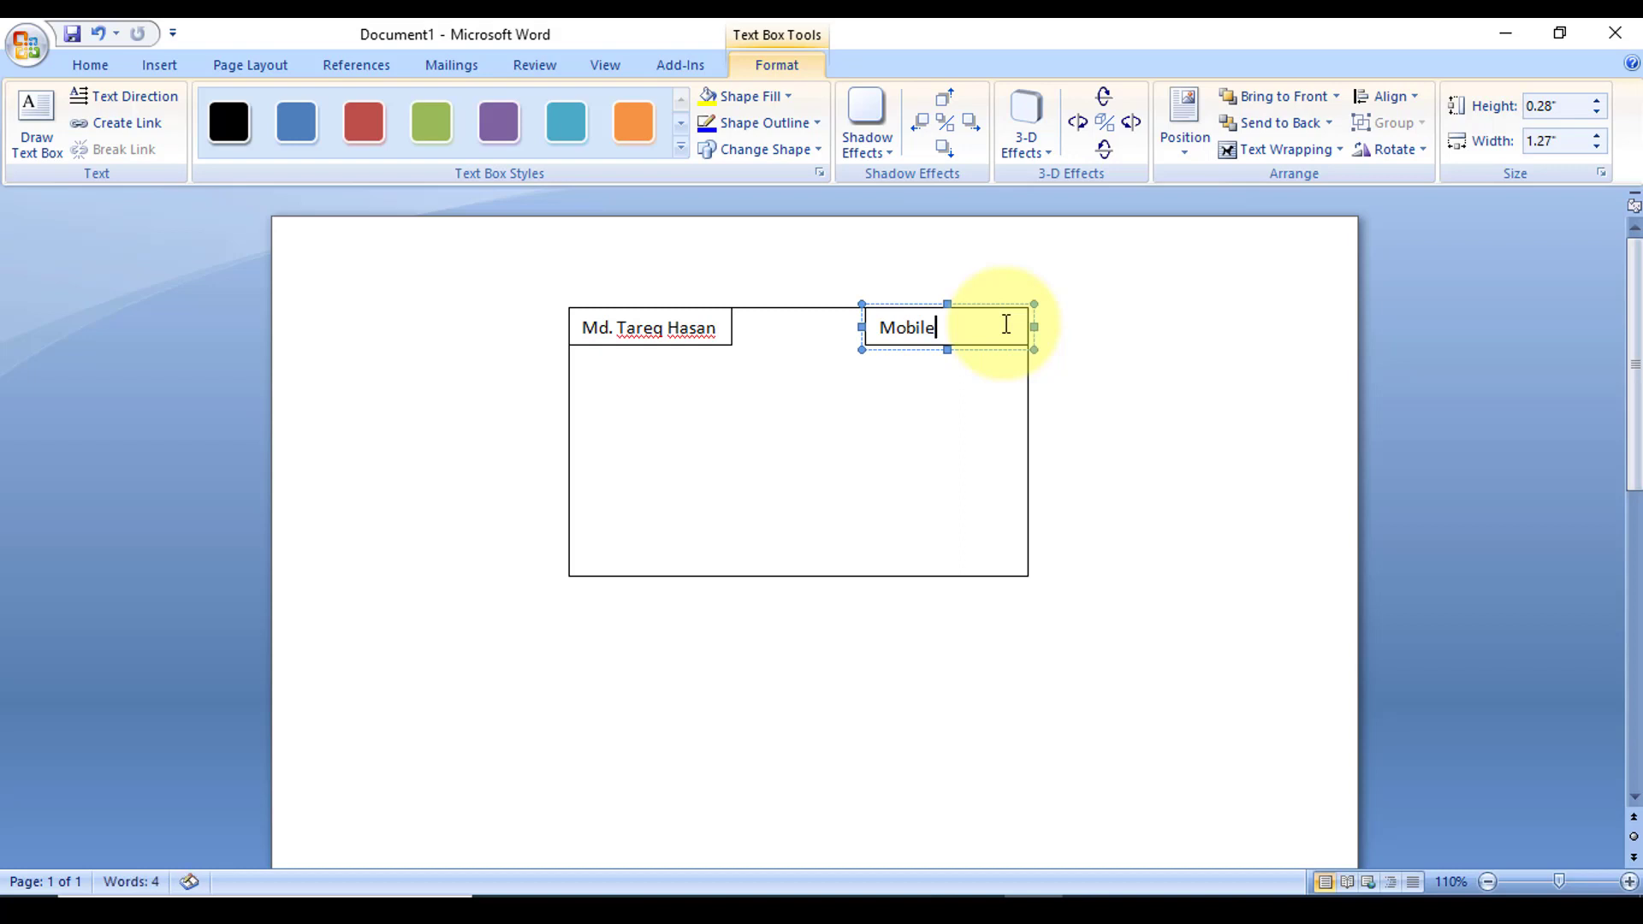
pyautogui.write(':')
pyautogui.write(' 01767')
pyautogui.write('.')
pyautogui.write('...')
pyautogui.click(860, 382)
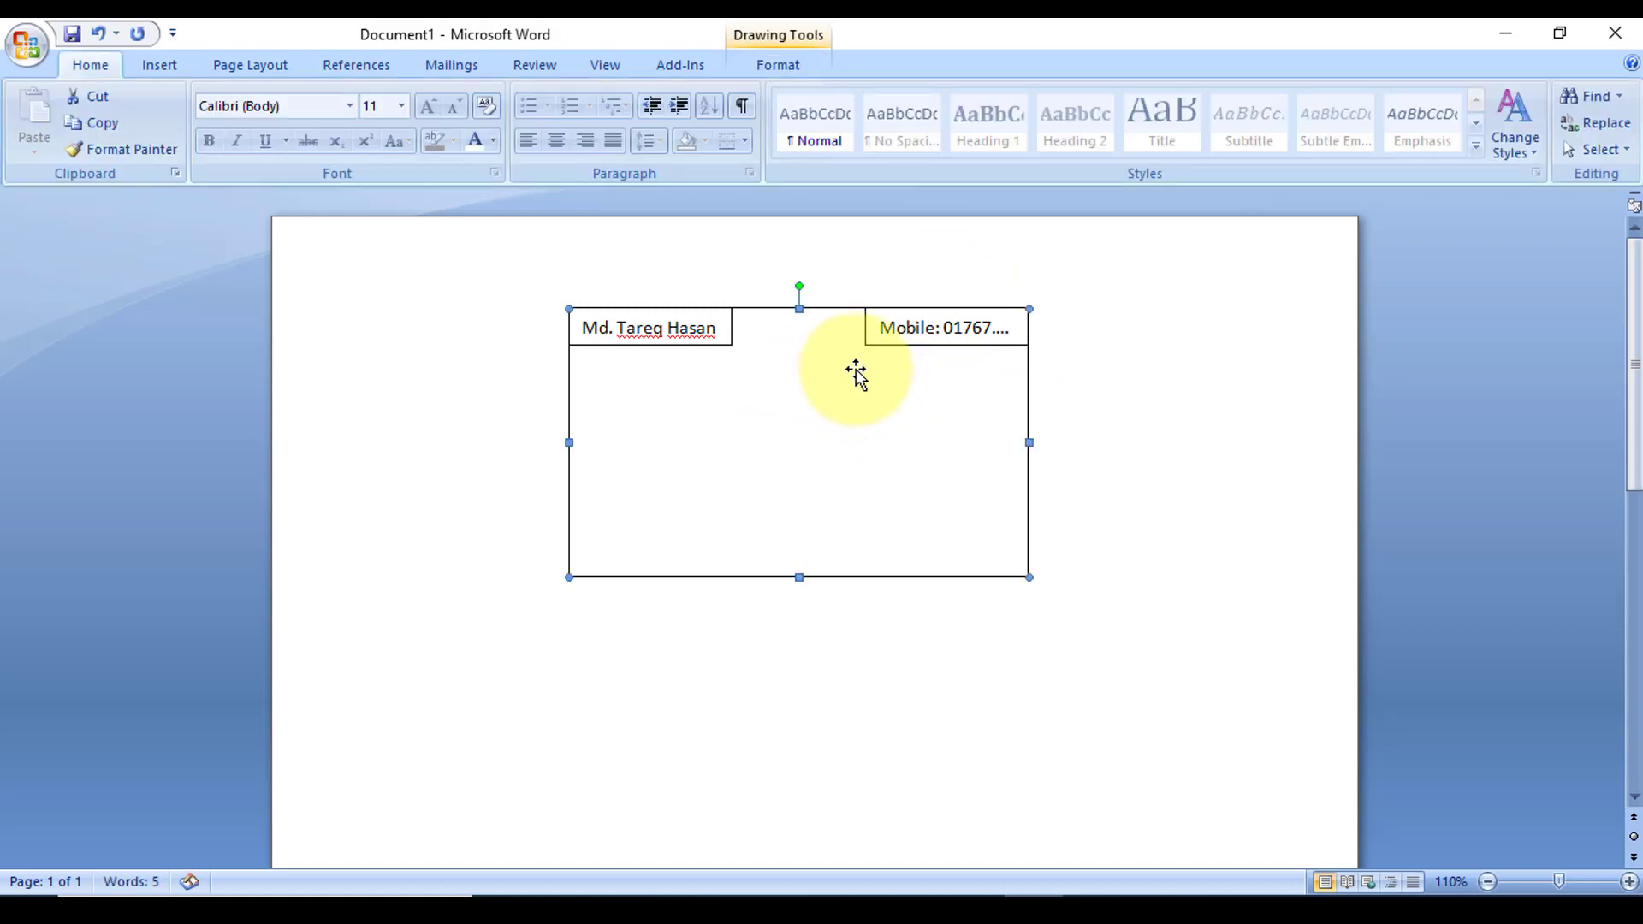
# Duplicate the name box, enlarge it mid-card, and type centred 'TAREQ ACADEMY'.
pyautogui.click(696, 342)
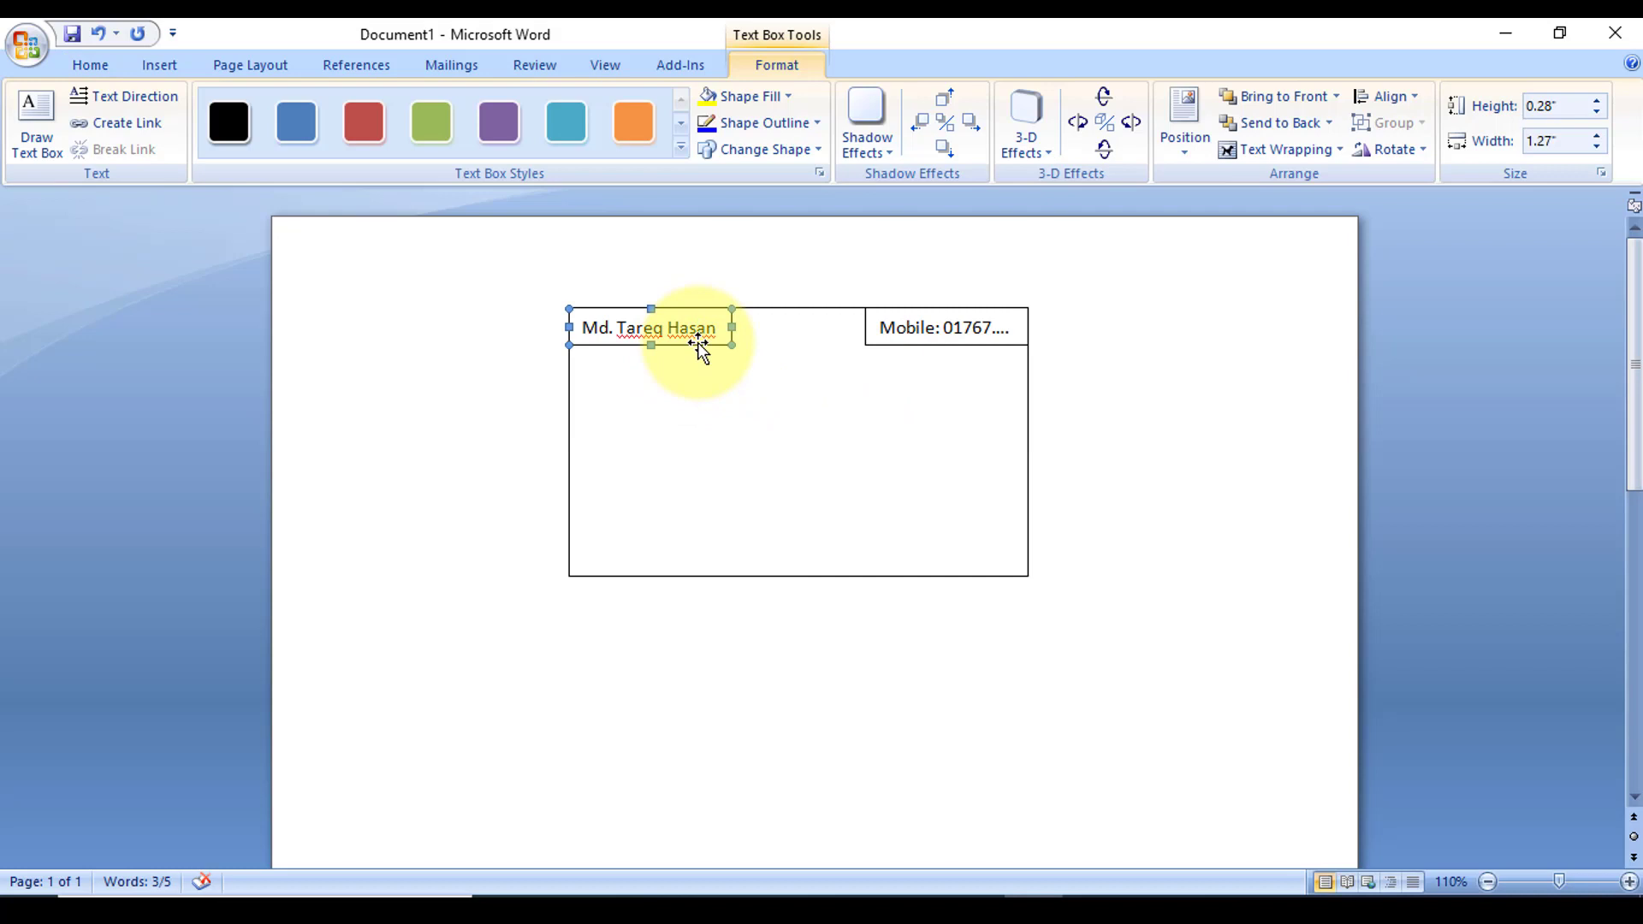
pyautogui.hotkey('ctrl', 'd')
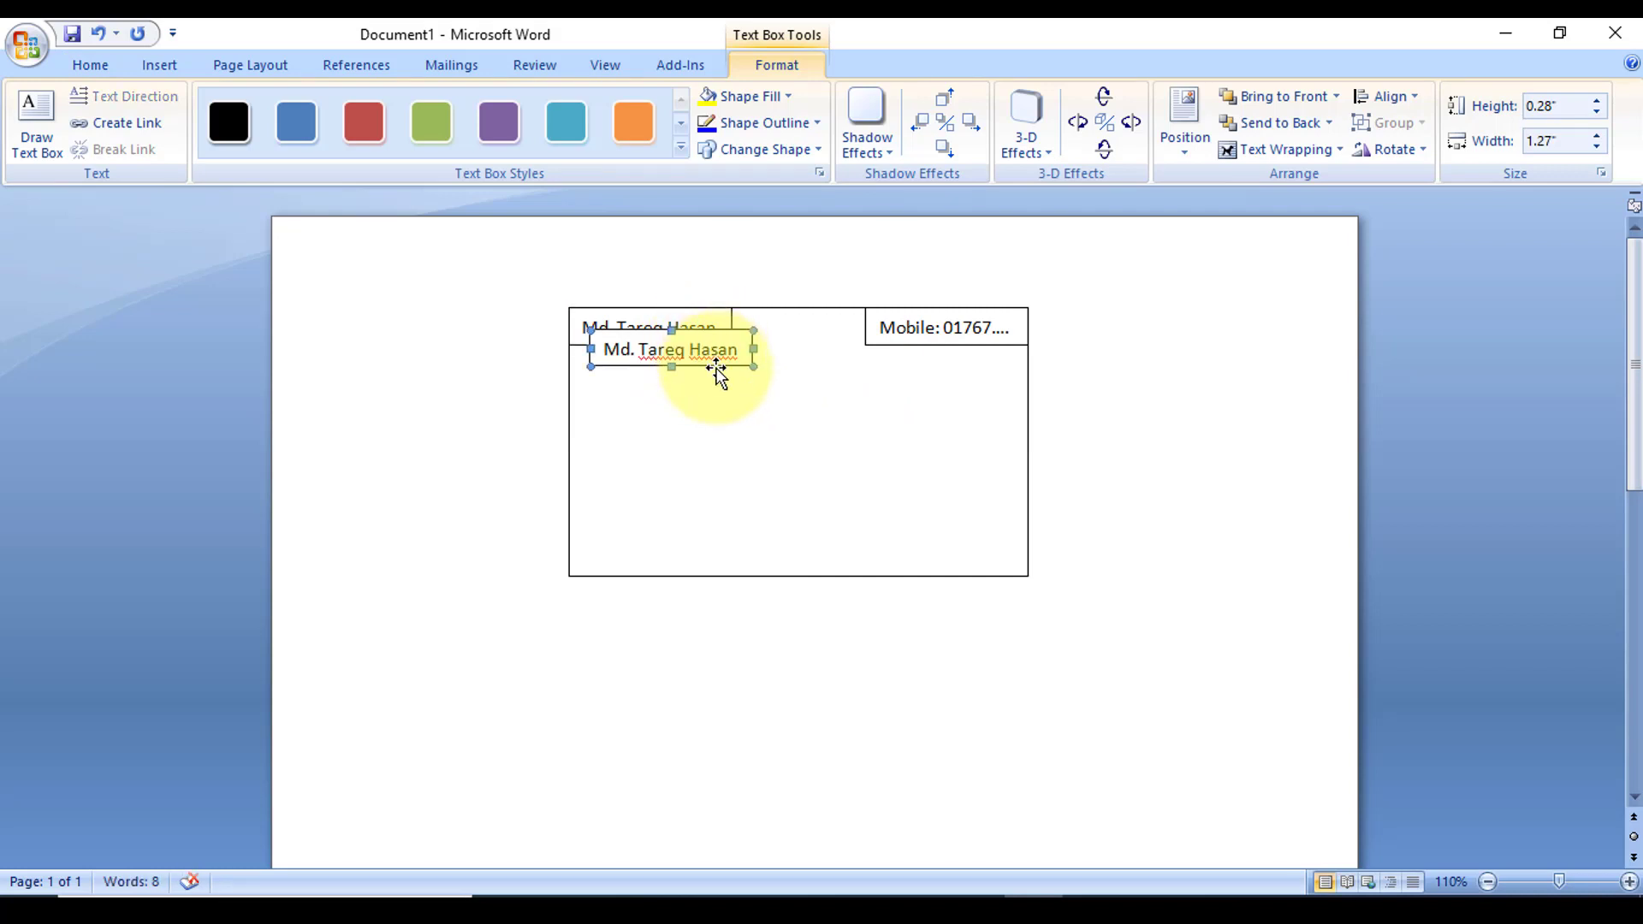
pyautogui.moveTo(714, 365)
pyautogui.mouseDown()
pyautogui.moveTo(813, 426)
pyautogui.moveTo(980, 398)
pyautogui.mouseUp()
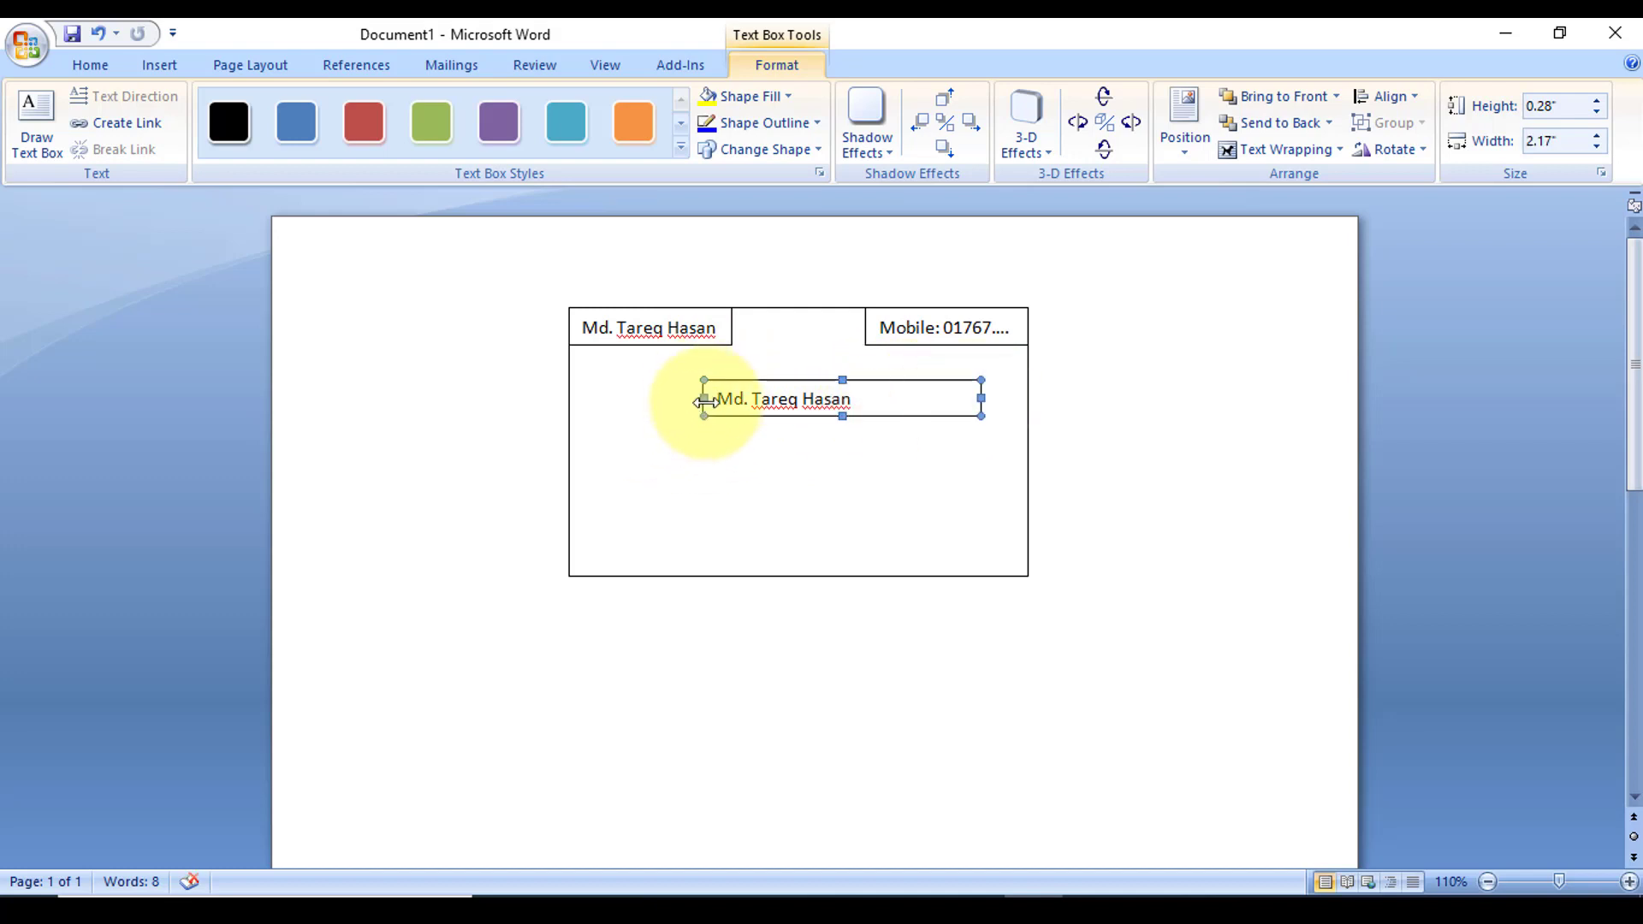
pyautogui.moveTo(703, 396); pyautogui.dragTo(646, 396)
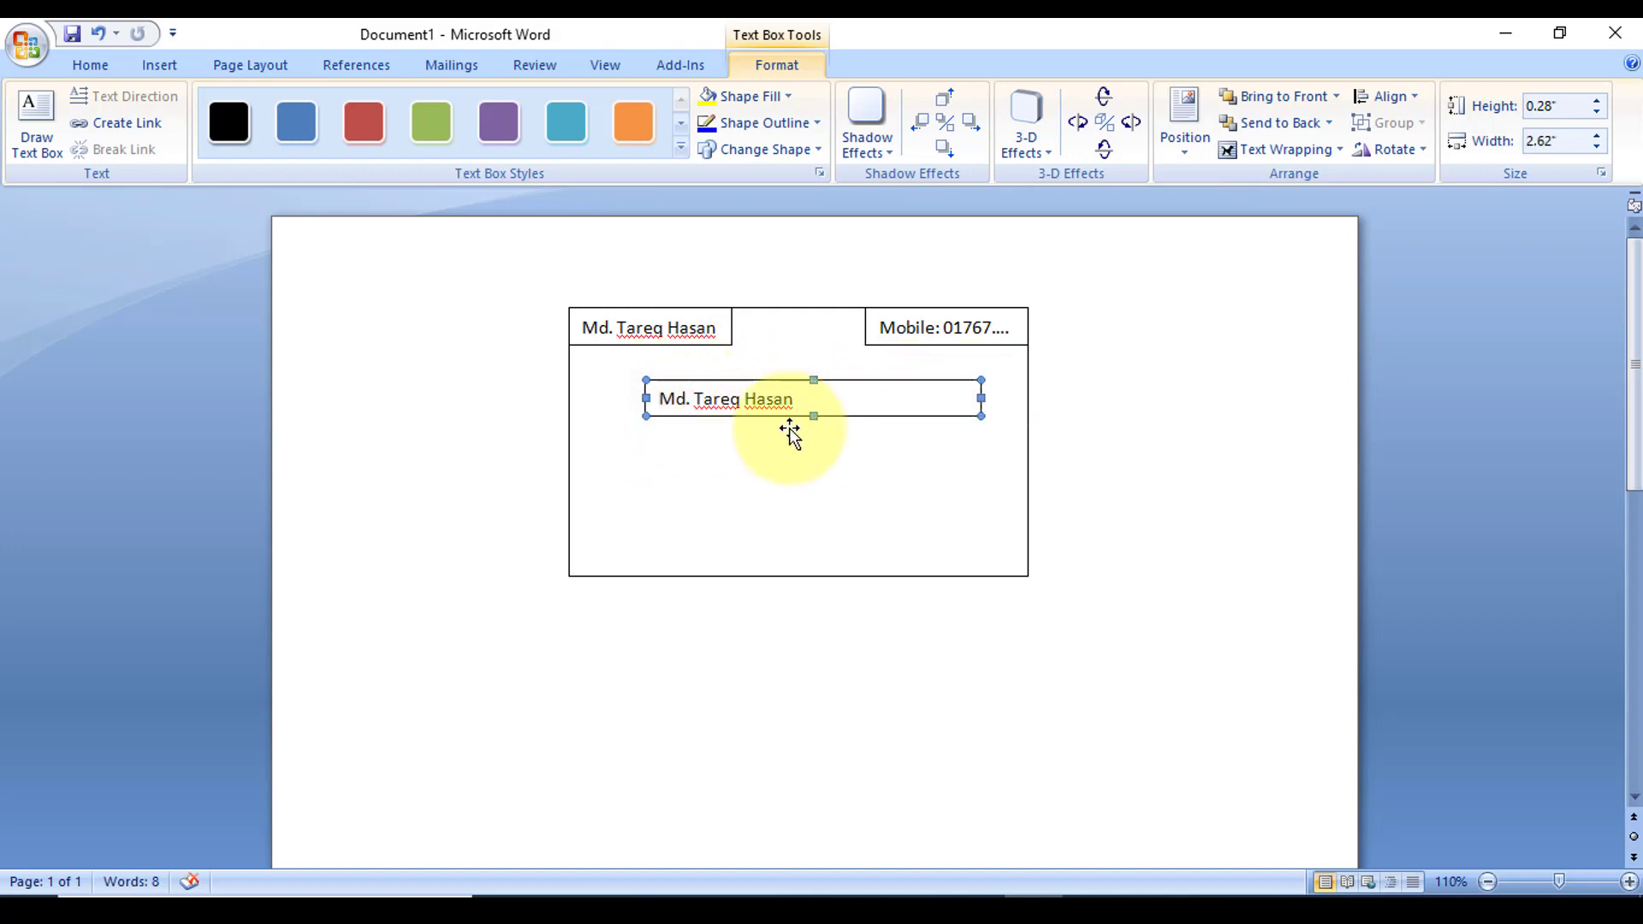
pyautogui.moveTo(813, 415); pyautogui.dragTo(813, 442)
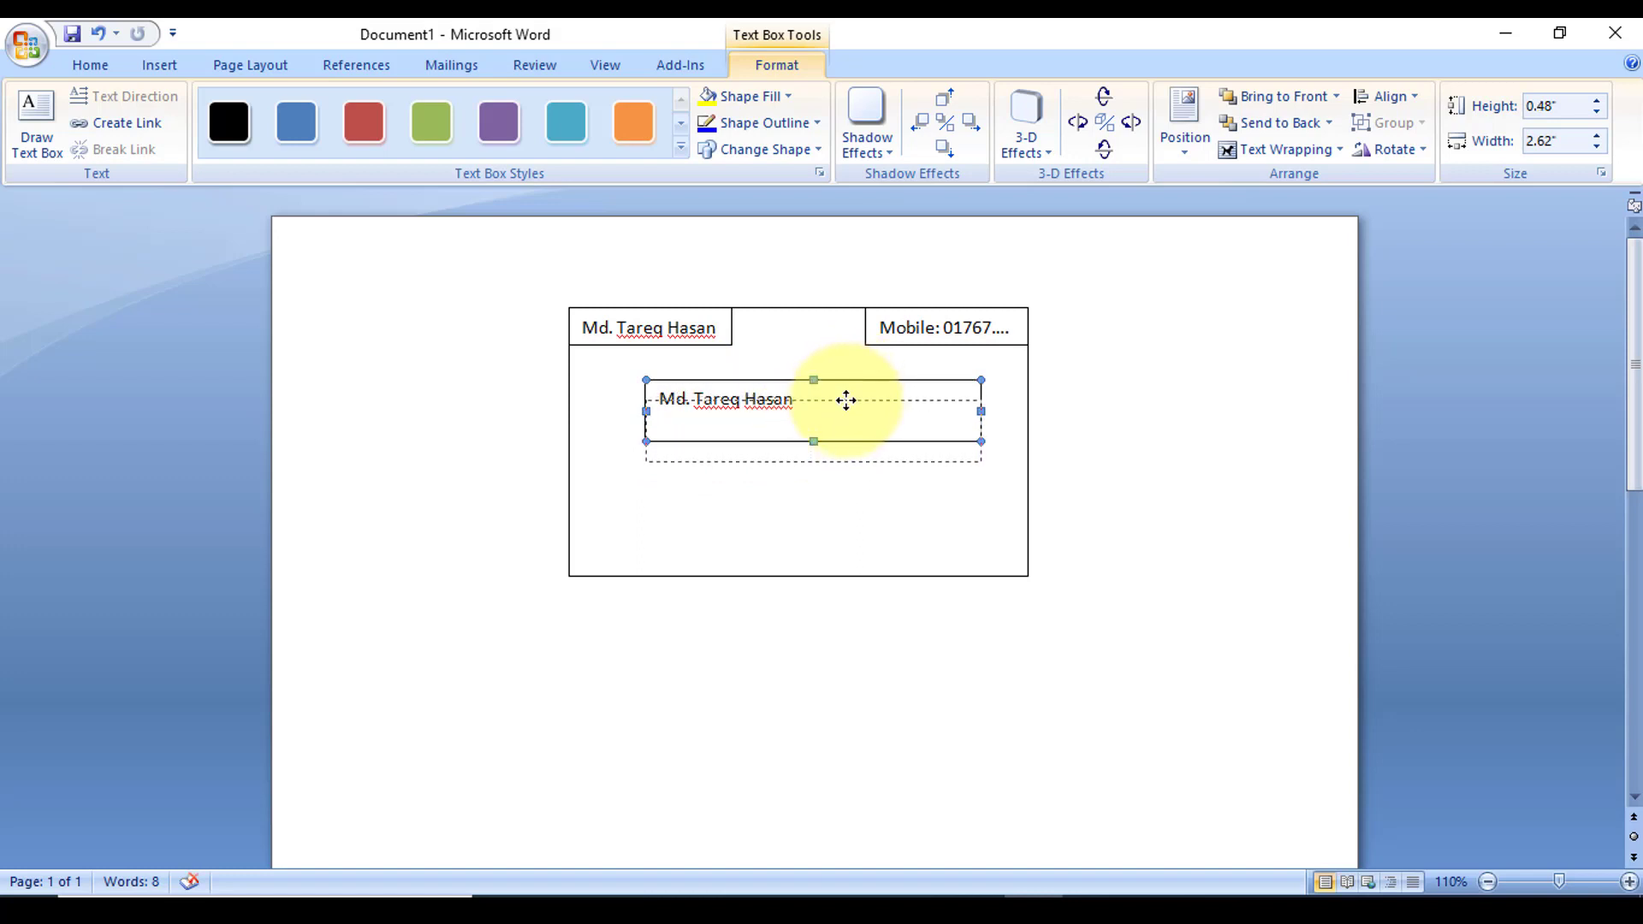
pyautogui.moveTo(845, 395)
pyautogui.mouseDown()
pyautogui.moveTo(843, 410)
pyautogui.moveTo(663, 432)
pyautogui.mouseUp()
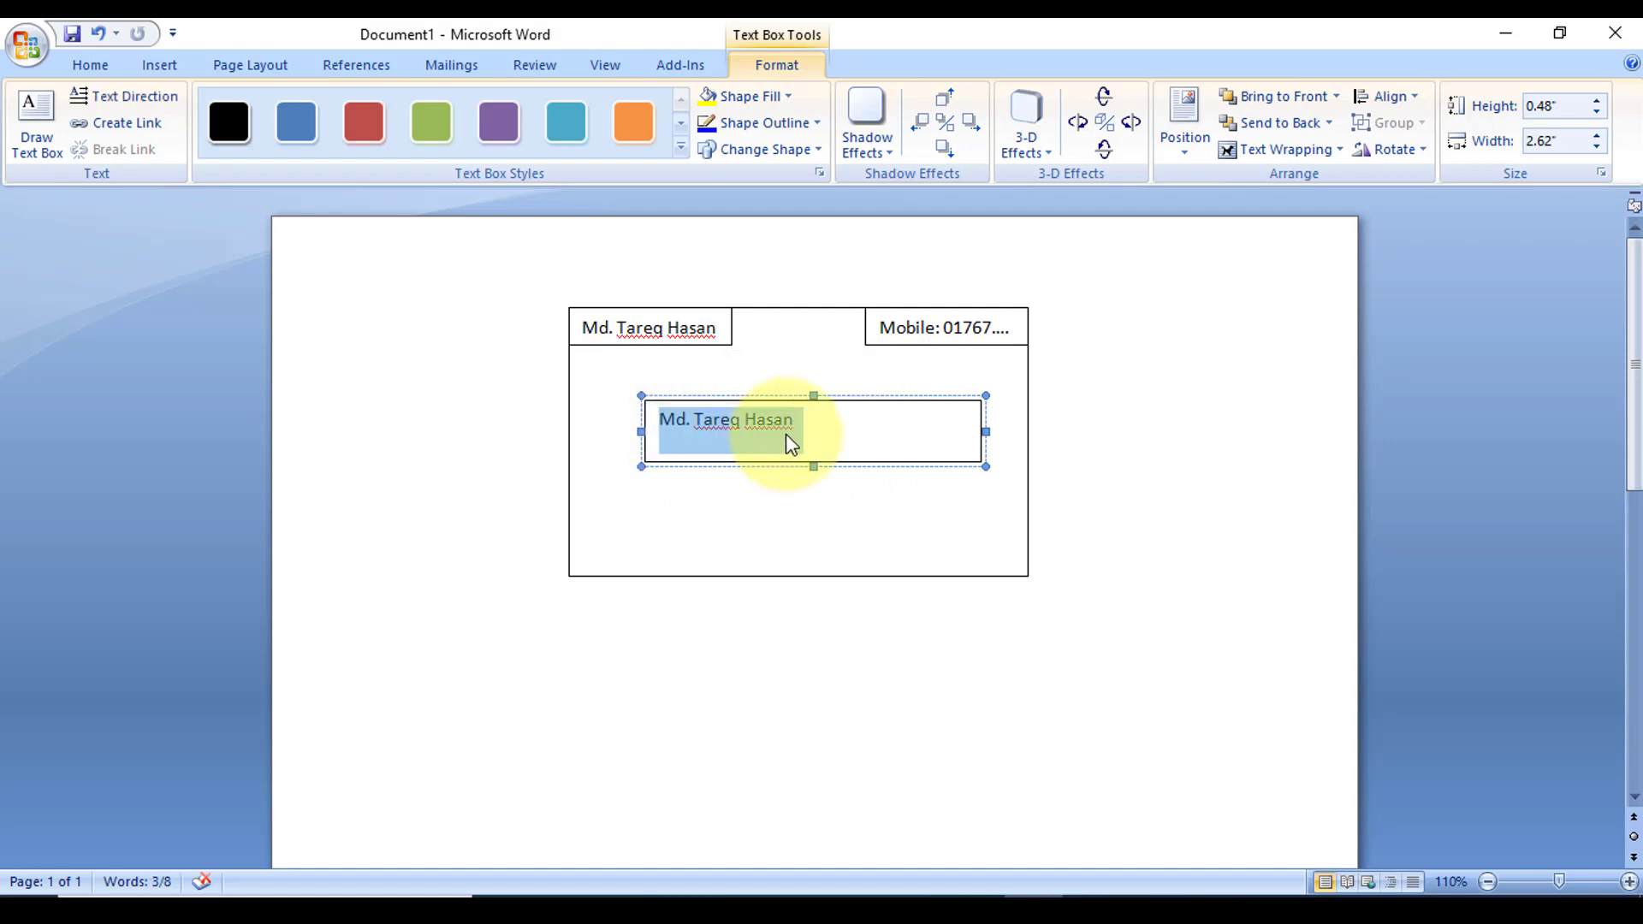
pyautogui.hotkey('ctrl', 'e')
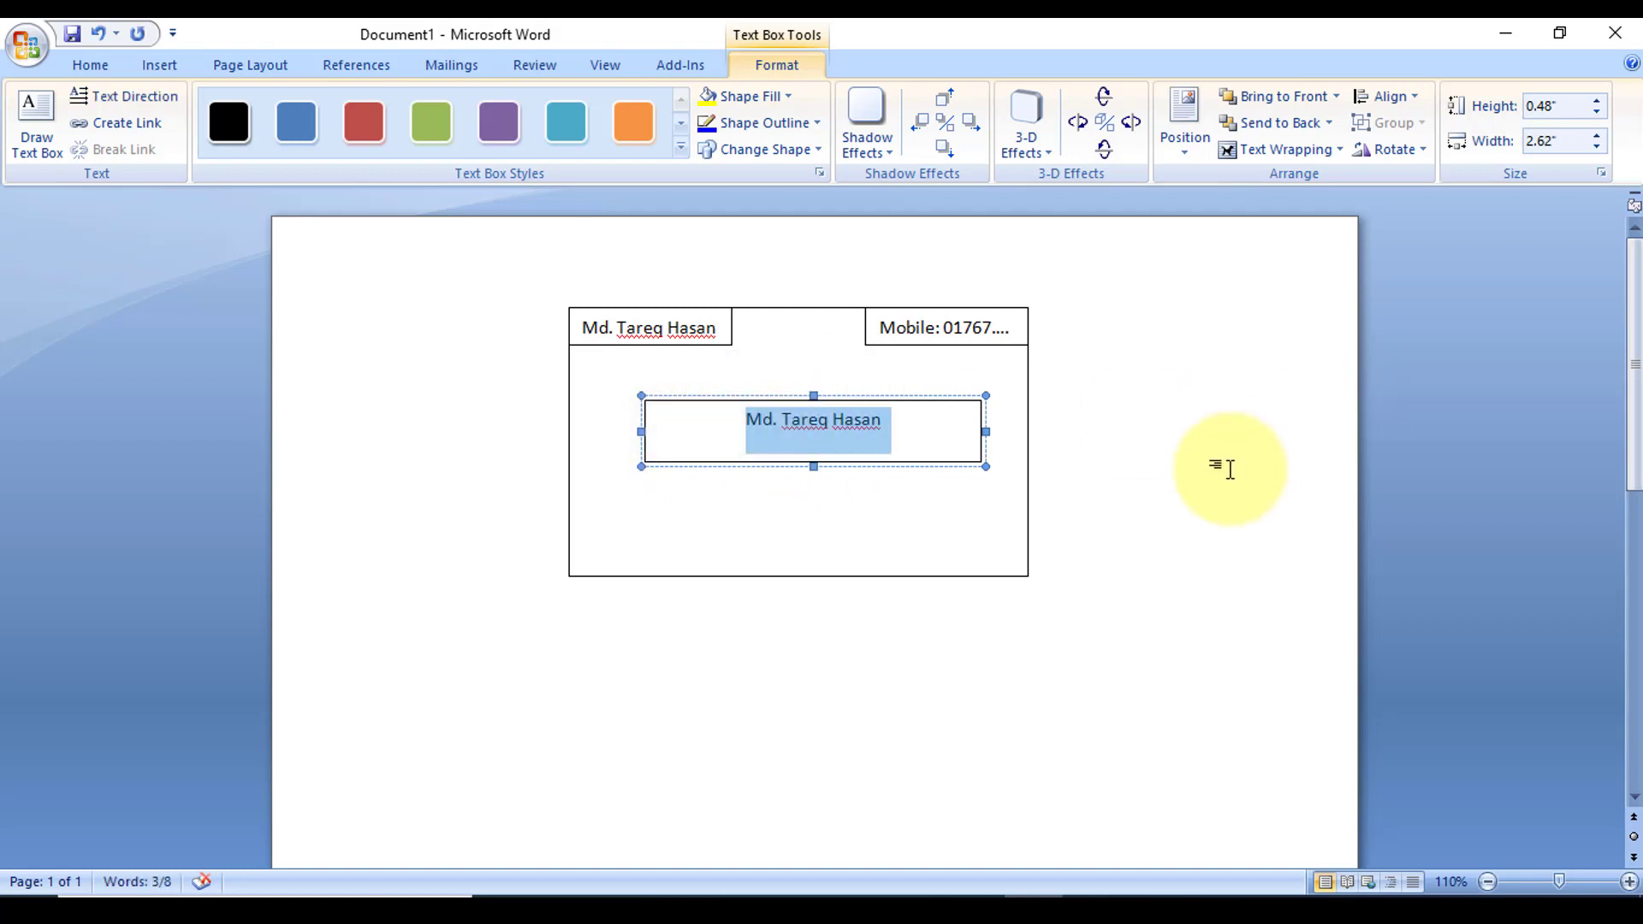
pyautogui.write('TAREQ ACADEMY')
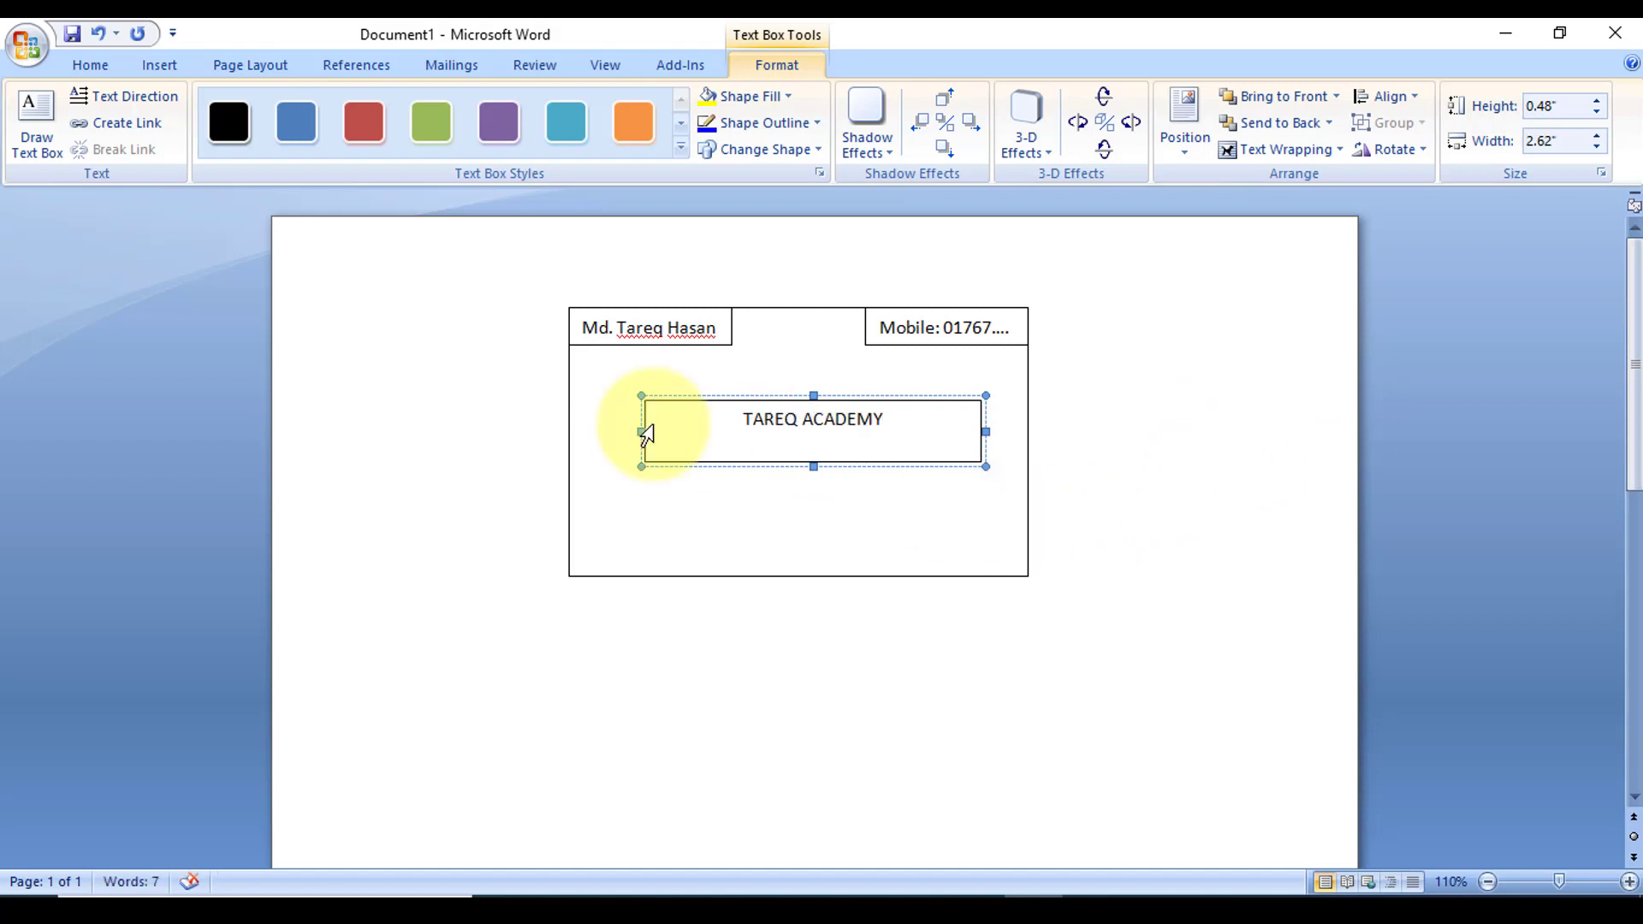
pyautogui.moveTo(745, 413); pyautogui.dragTo(892, 412)
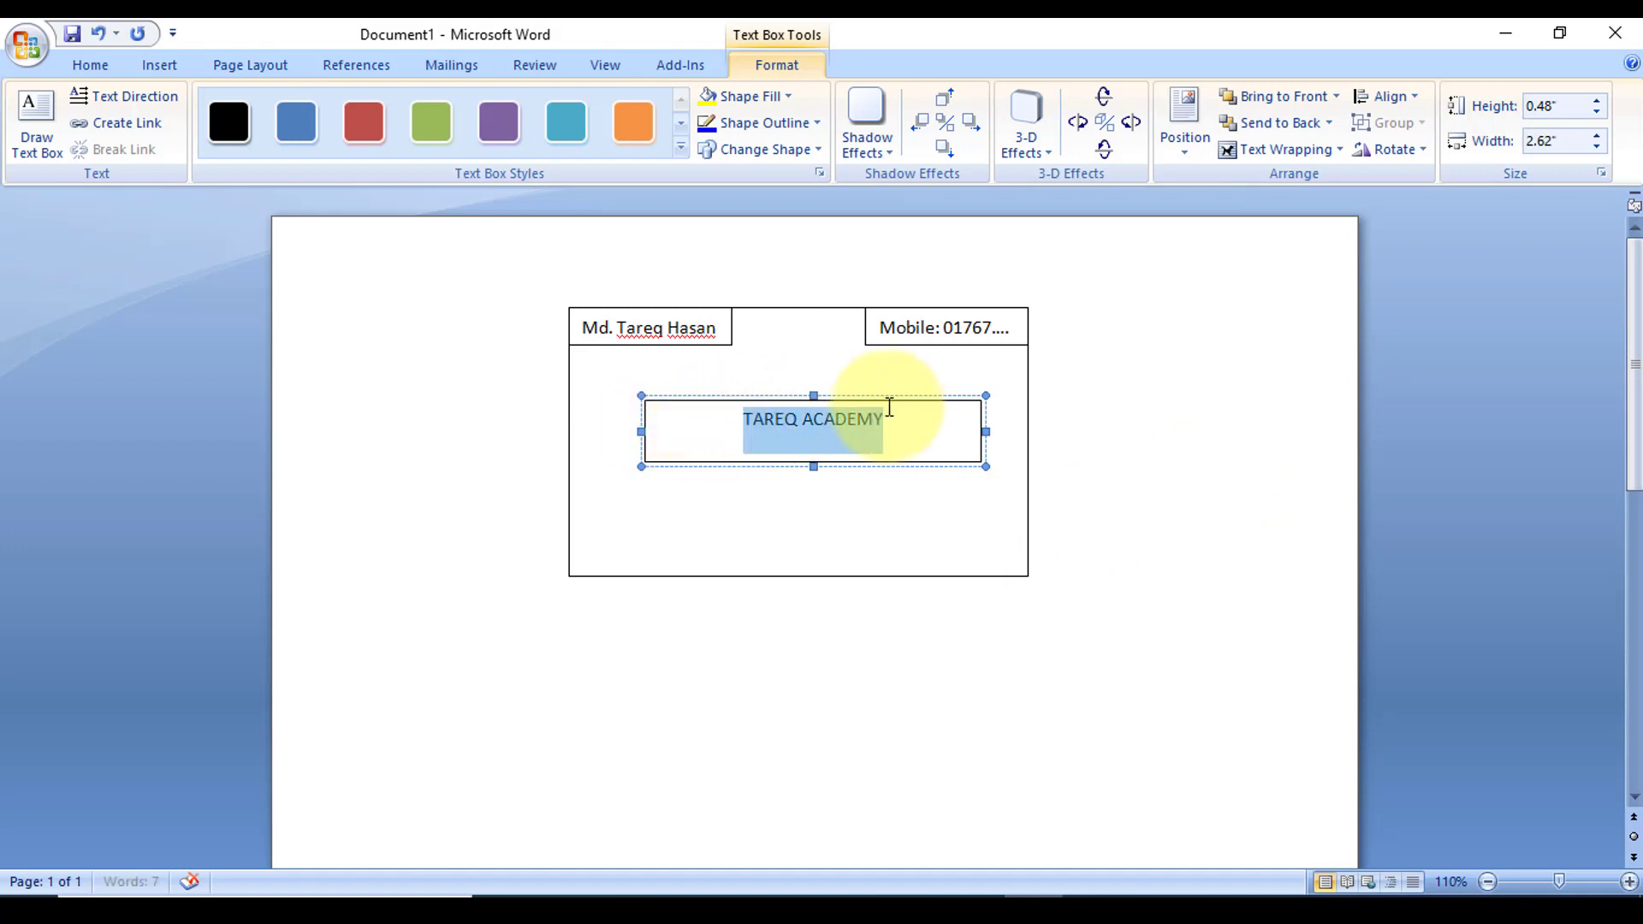
# Grow the TAREQ ACADEMY text three steps to 16 pt.
pyautogui.click(96, 62)
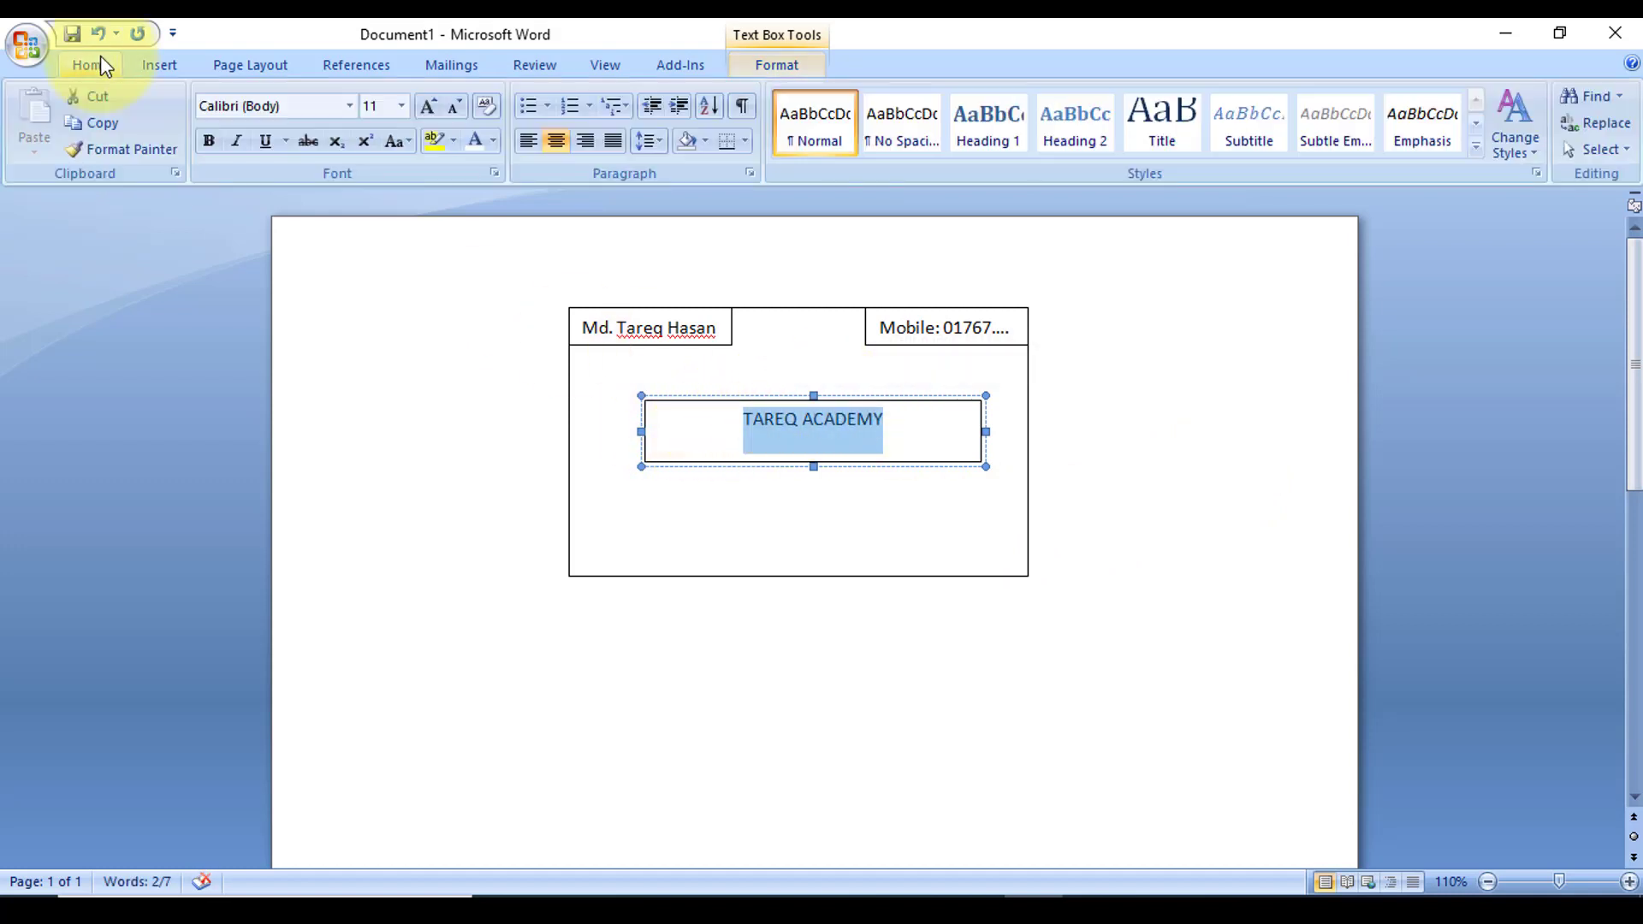
pyautogui.click(425, 107)
pyautogui.click(425, 106)
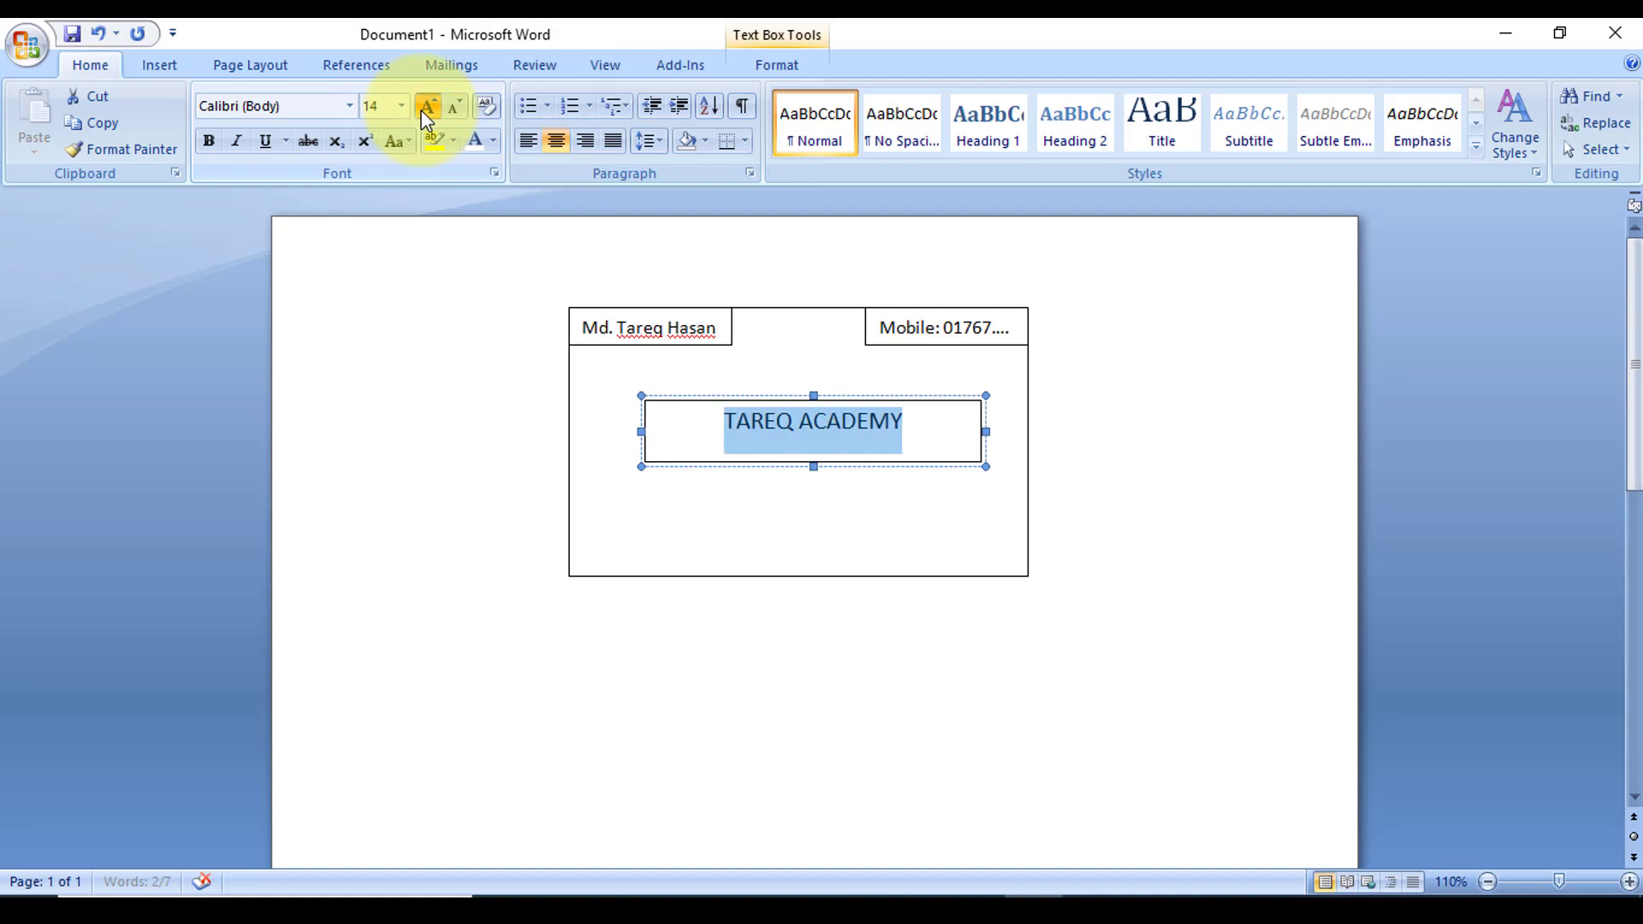
pyautogui.click(425, 107)
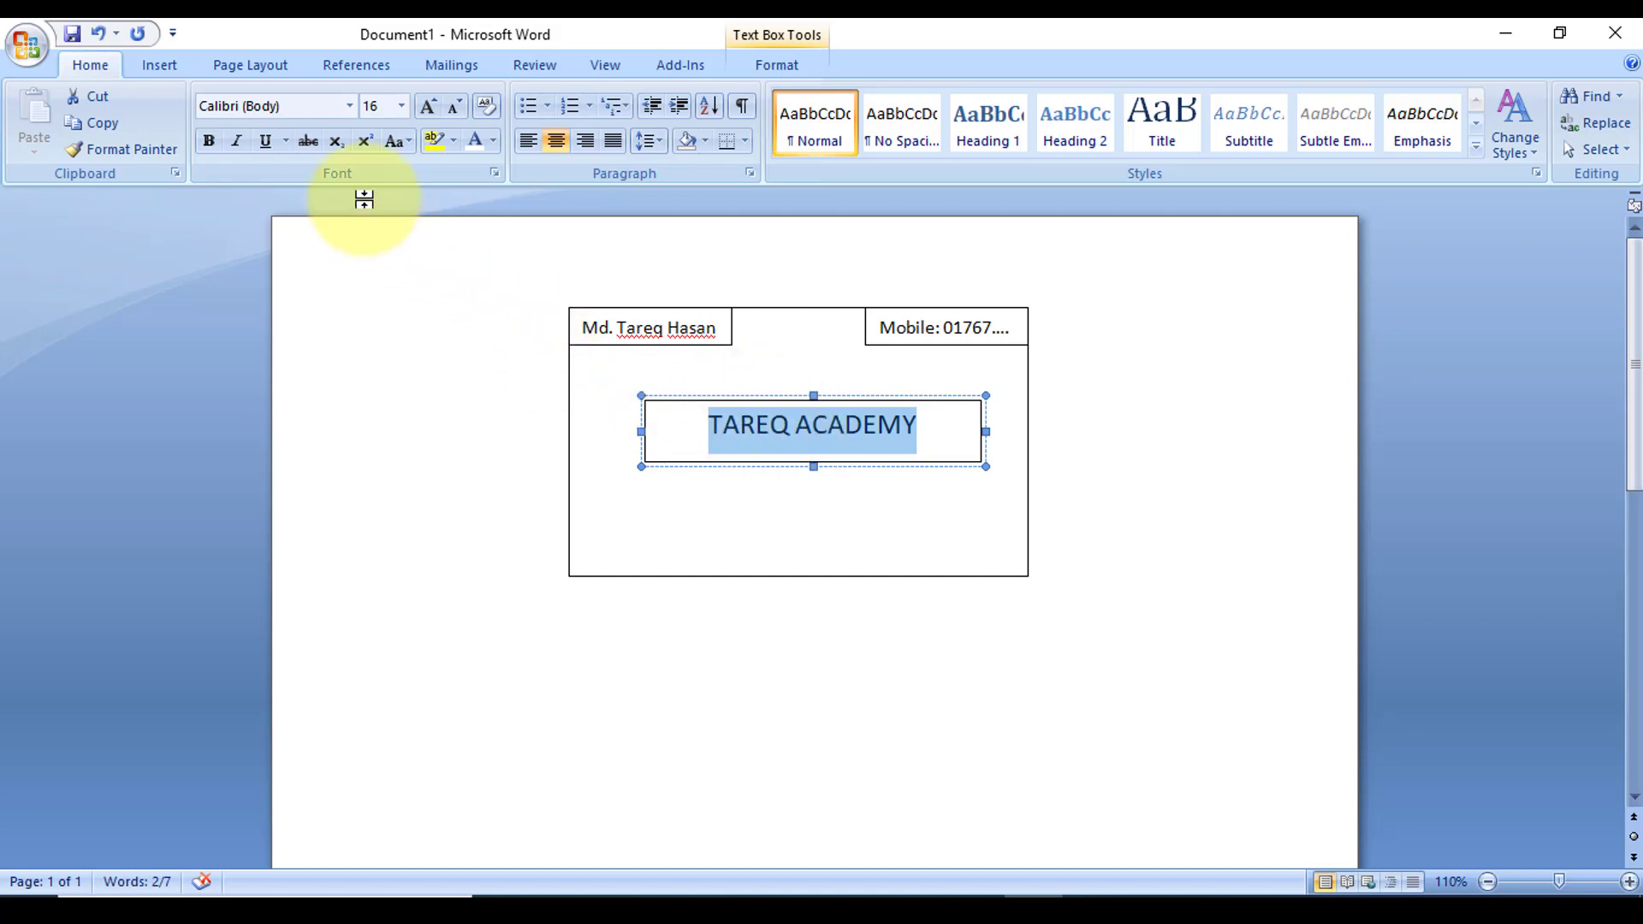
# Change the heading font to Bodoni MT Black and shorten its box to fit.
pyautogui.click(350, 105)
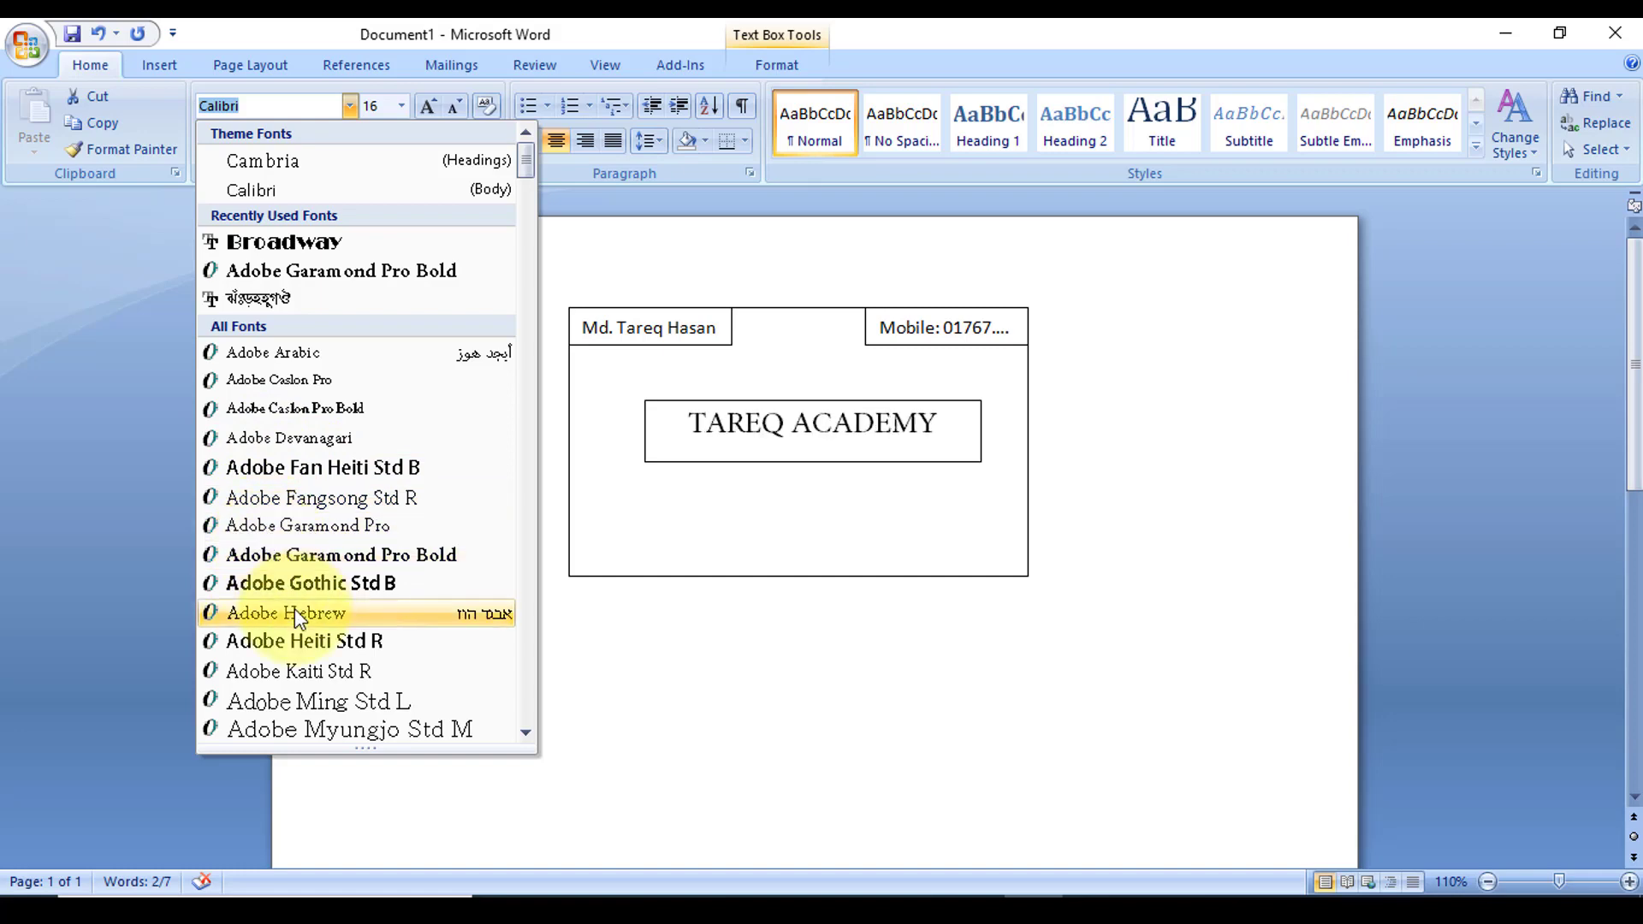
pyautogui.scroll(-4, 301, 590)
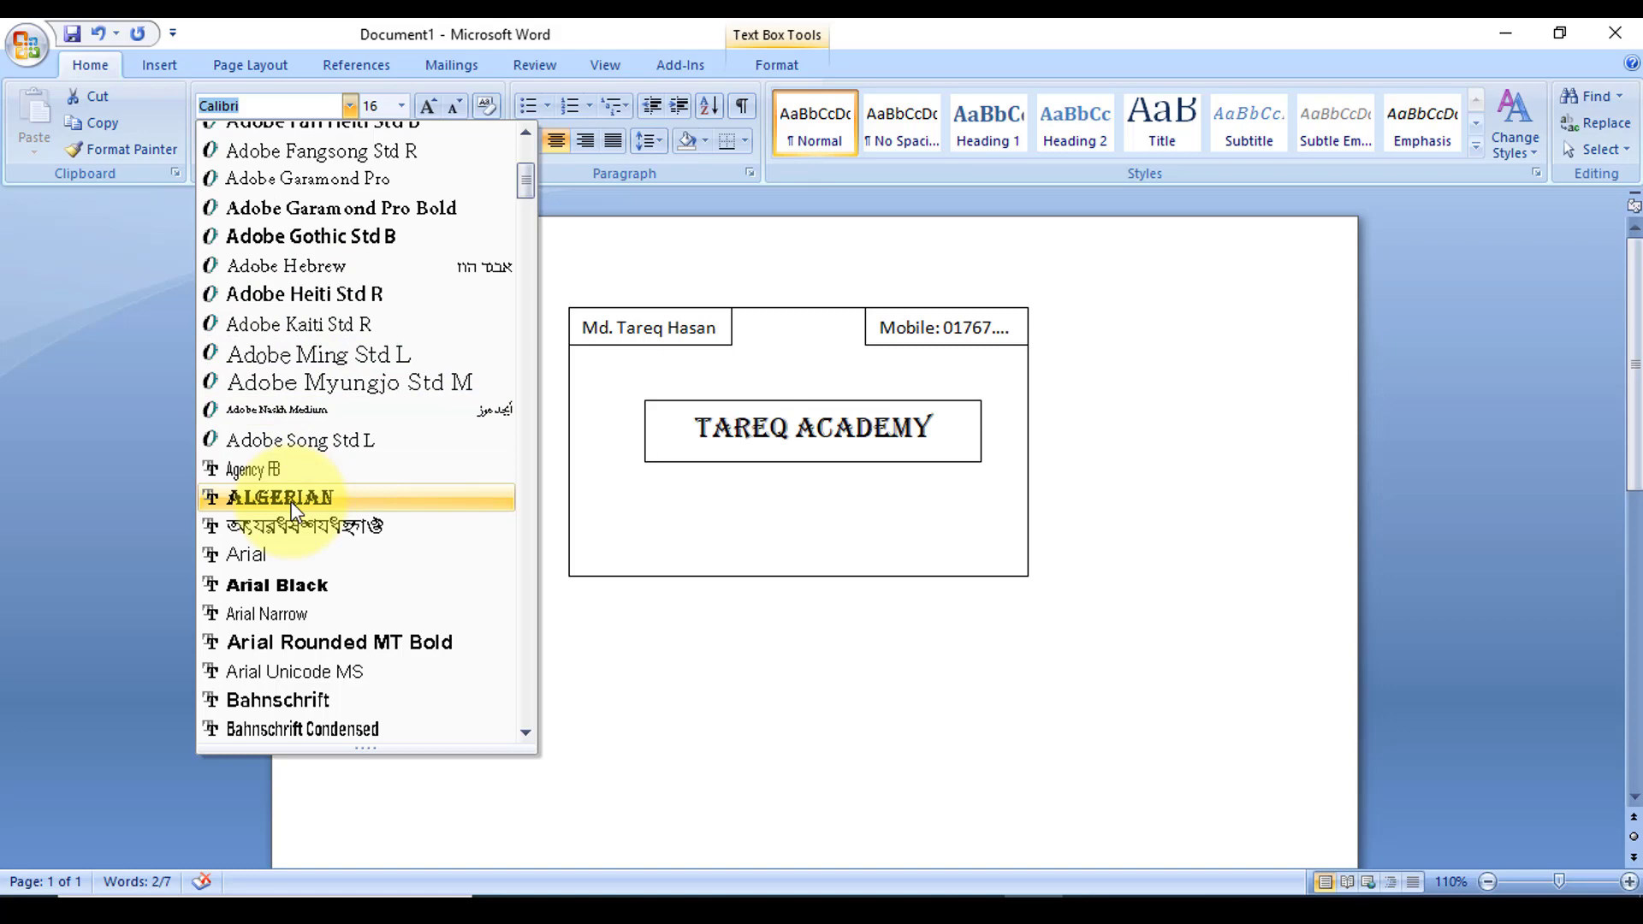
pyautogui.scroll(-2, 293, 507)
pyautogui.scroll(-2, 294, 505)
pyautogui.scroll(-3, 295, 500)
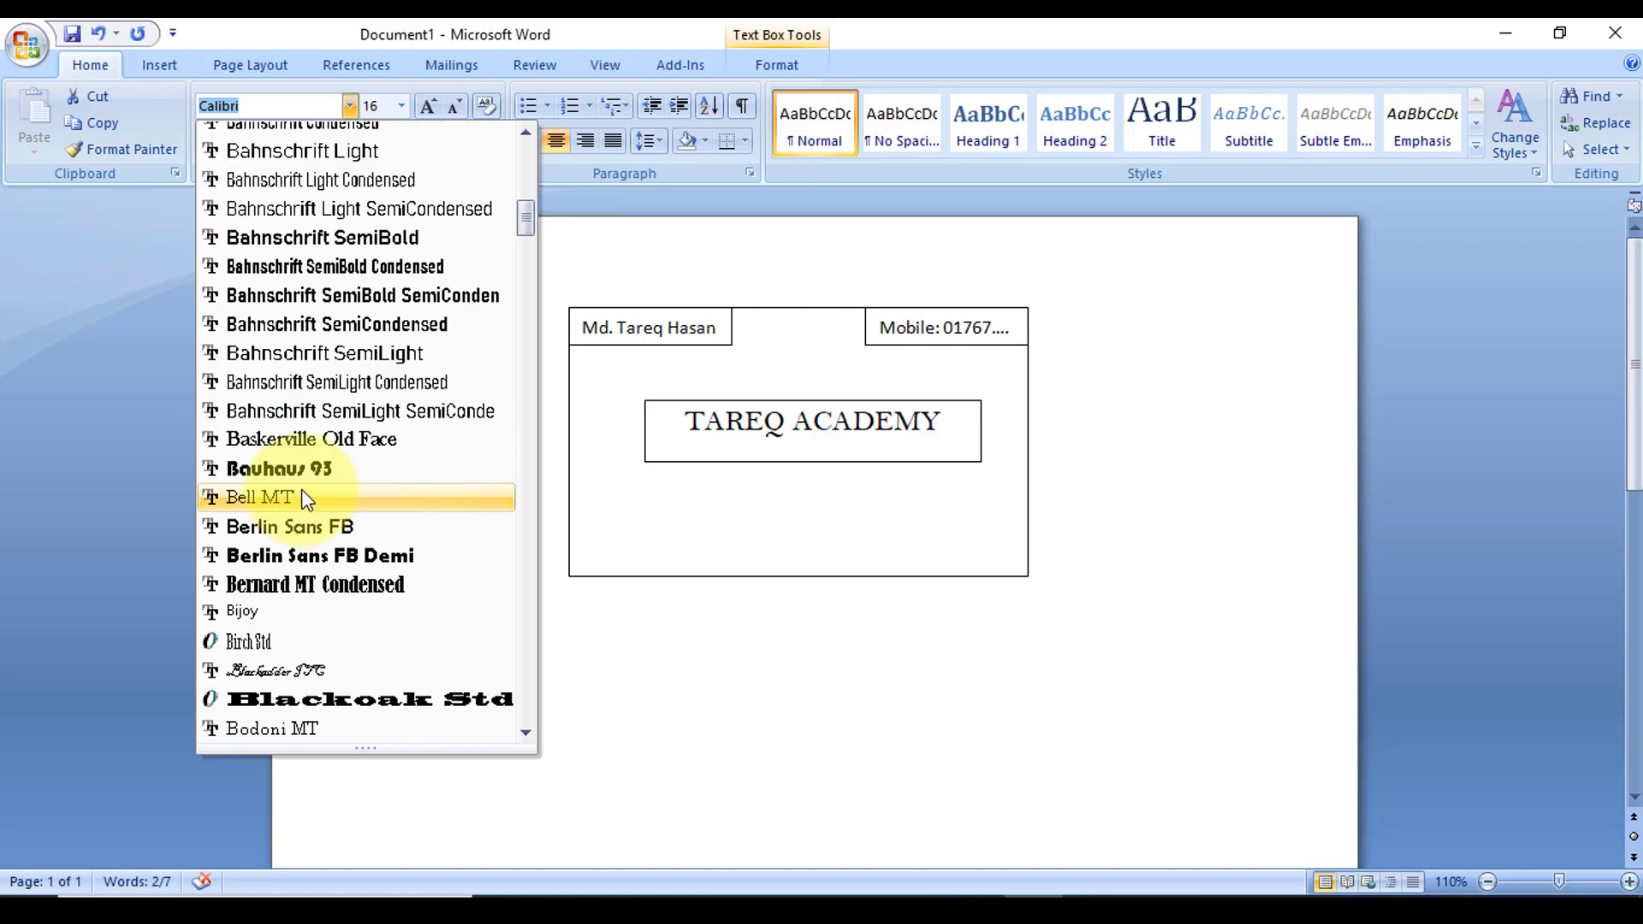
pyautogui.scroll(-1, 299, 501)
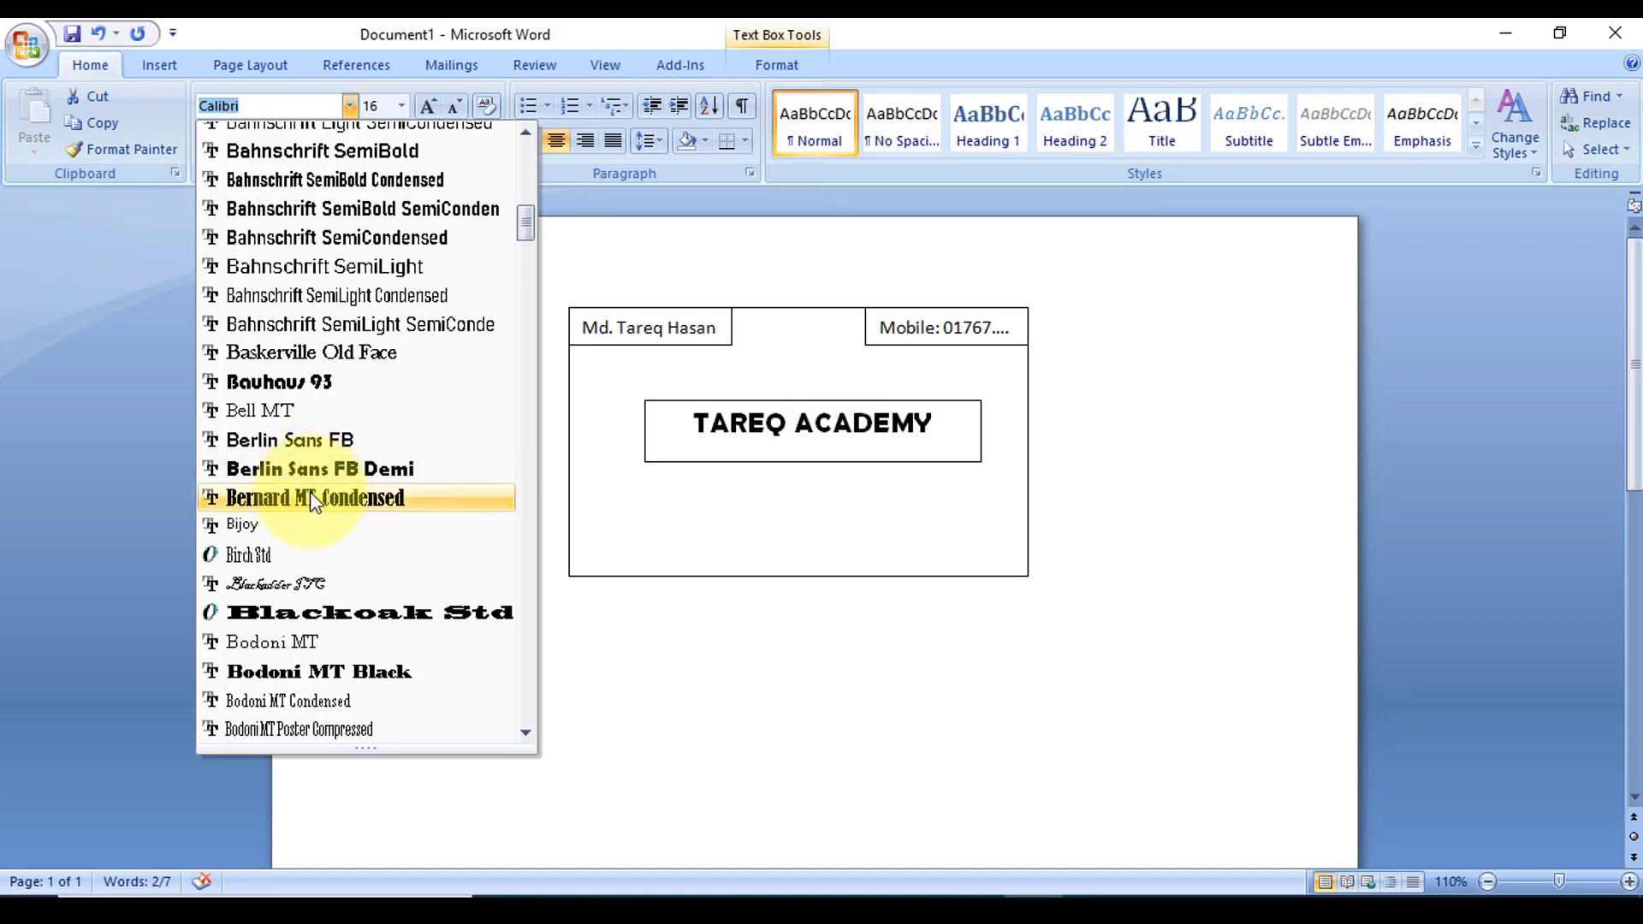
pyautogui.scroll(-2, 310, 496)
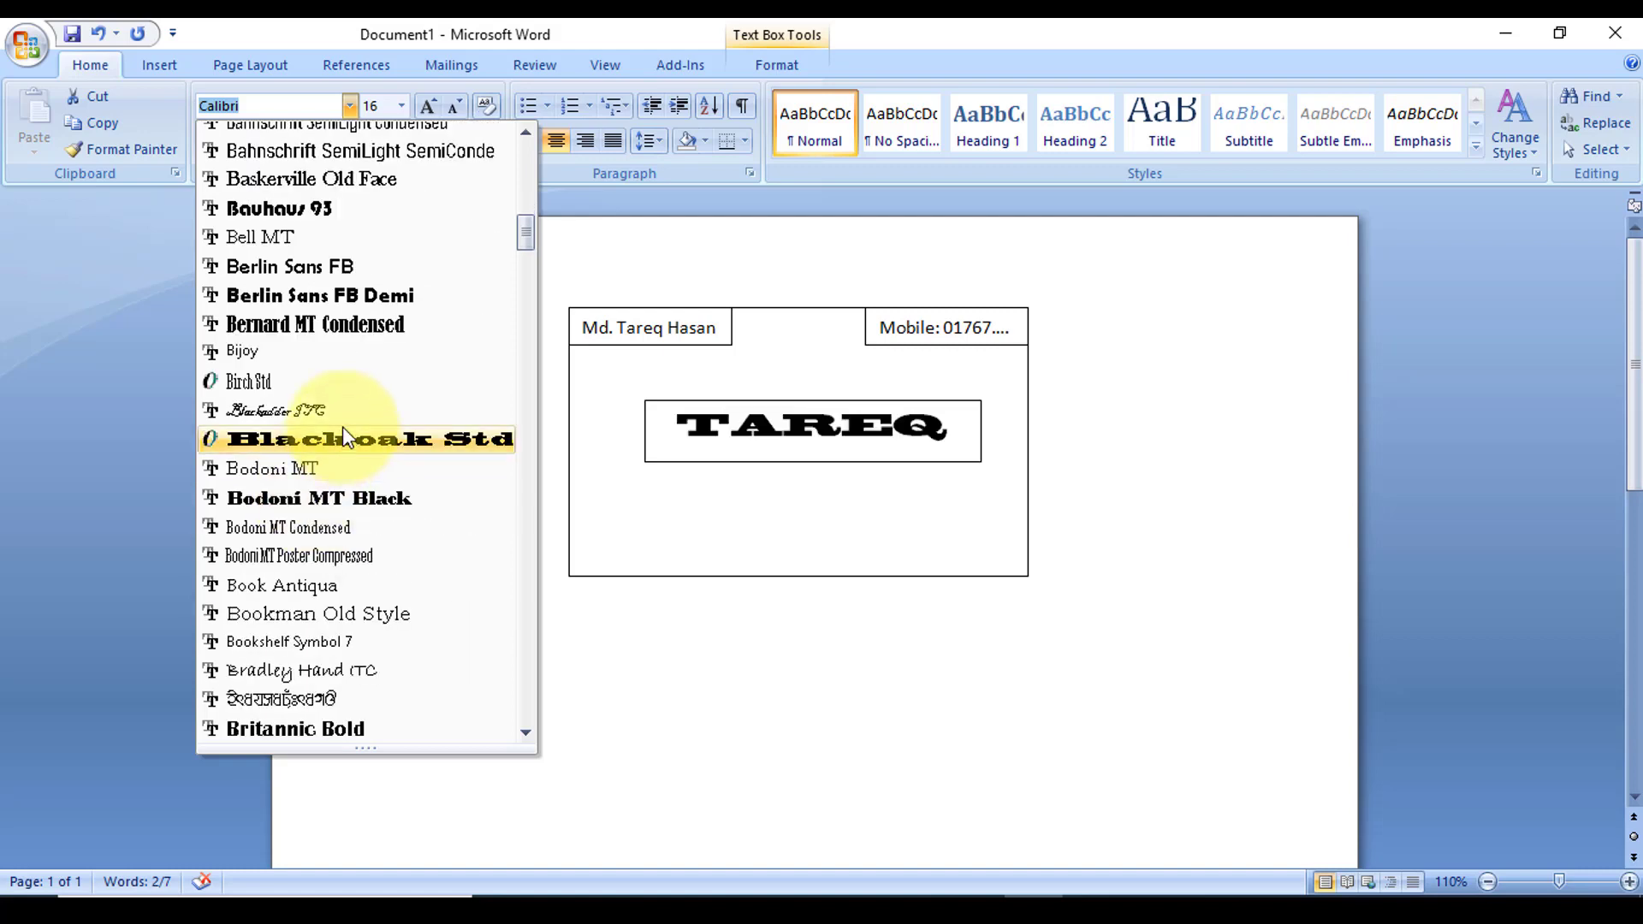
pyautogui.click(331, 500)
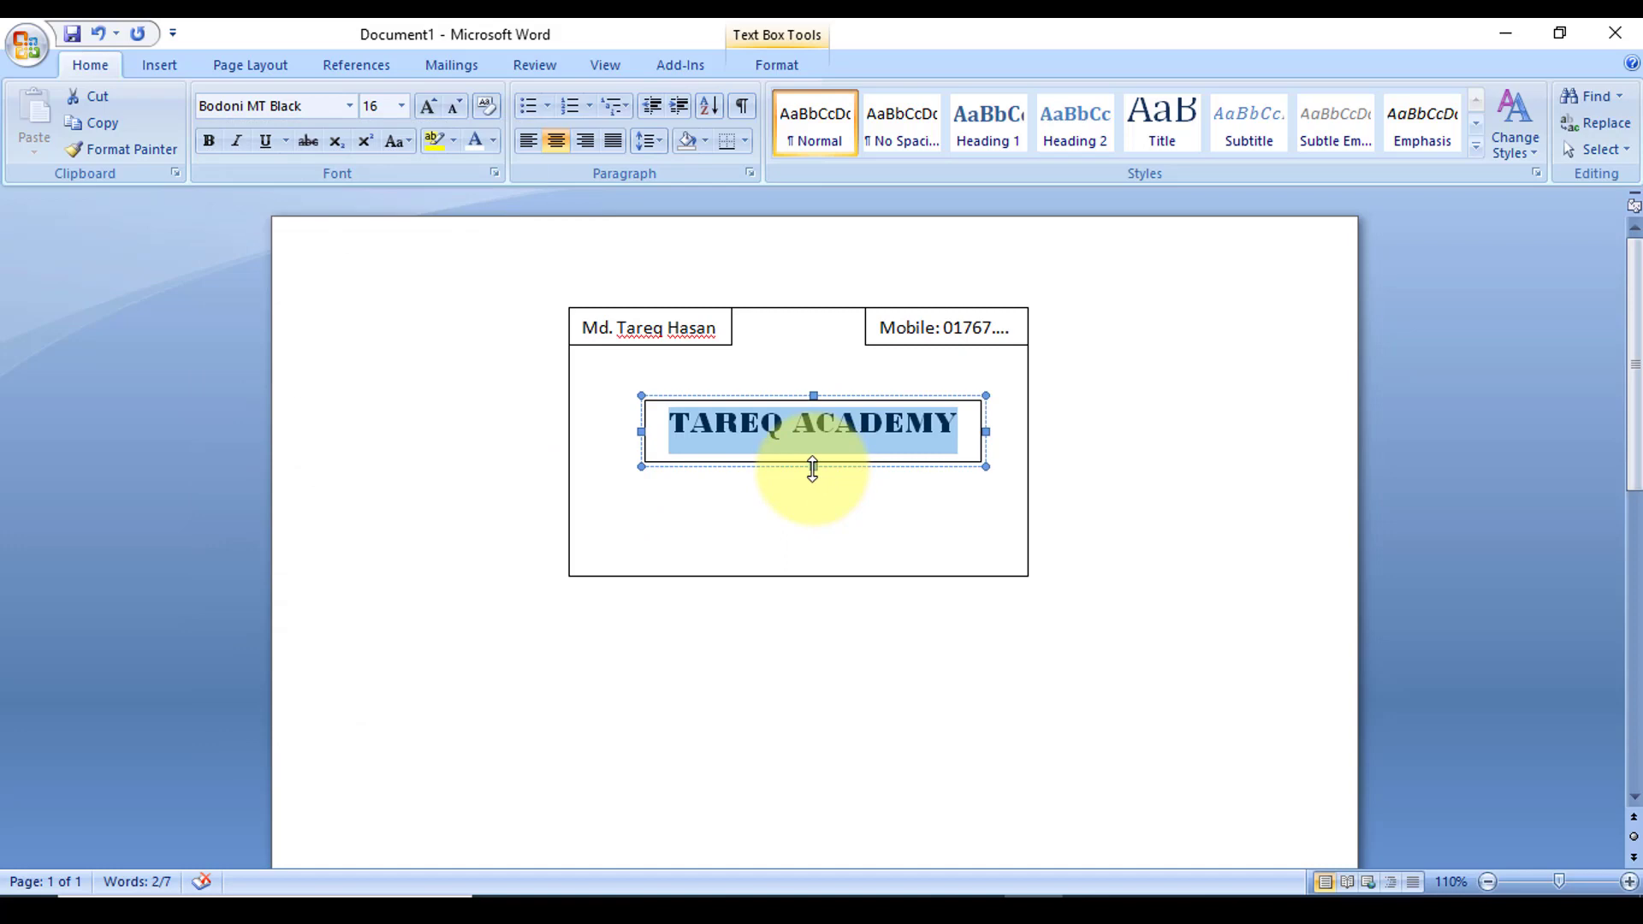
pyautogui.moveTo(813, 468); pyautogui.dragTo(807, 451)
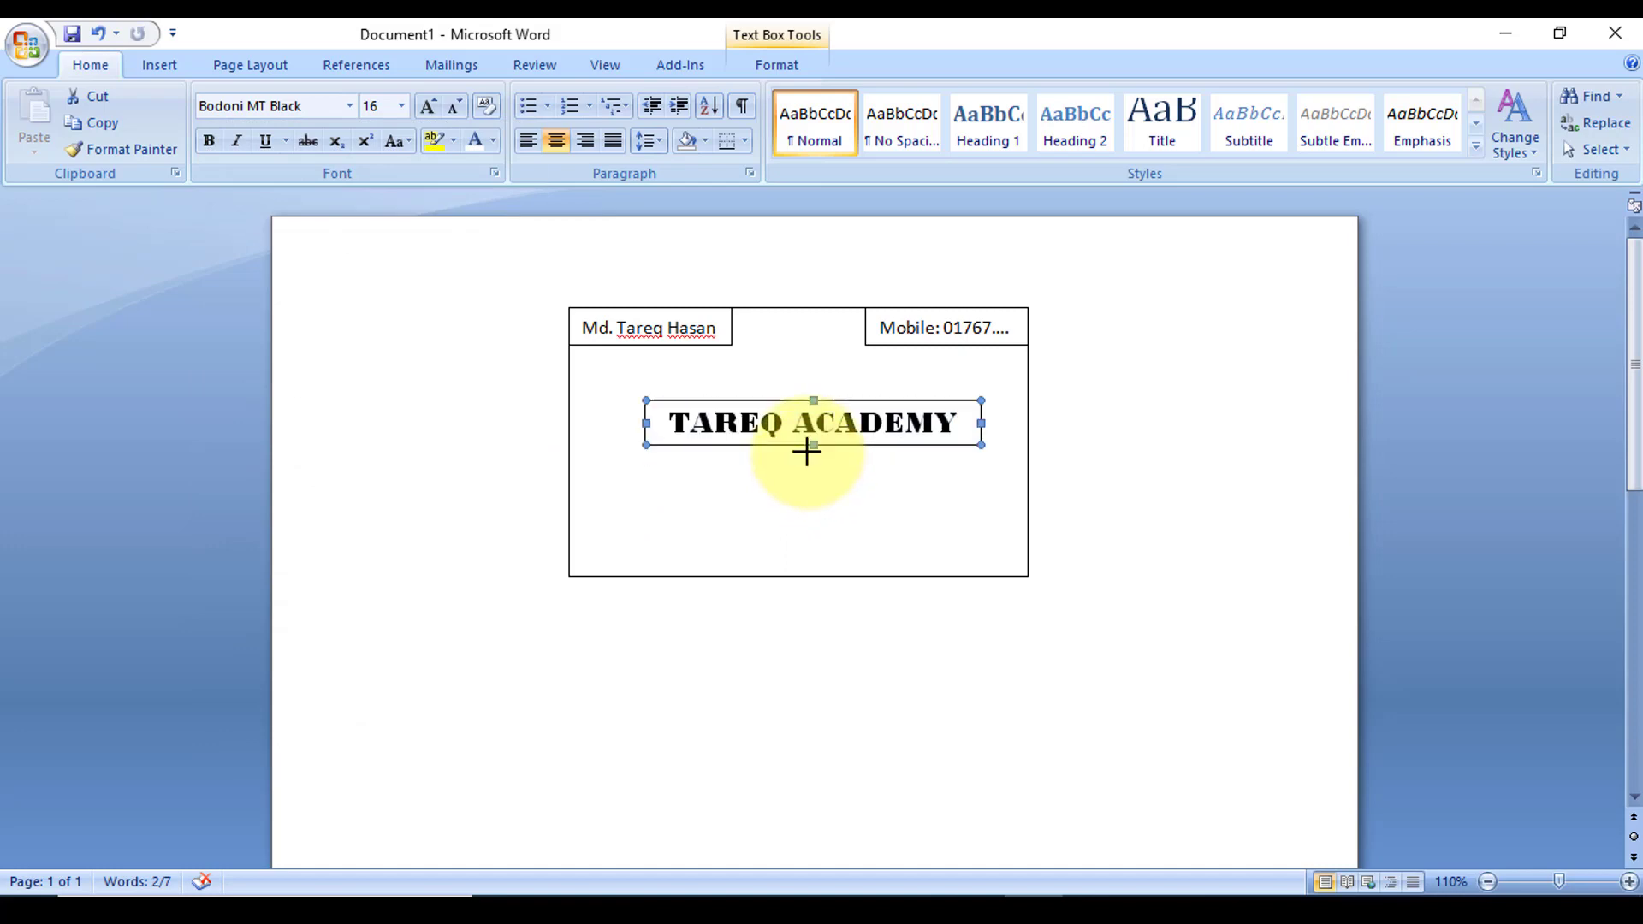
pyautogui.click(848, 483)
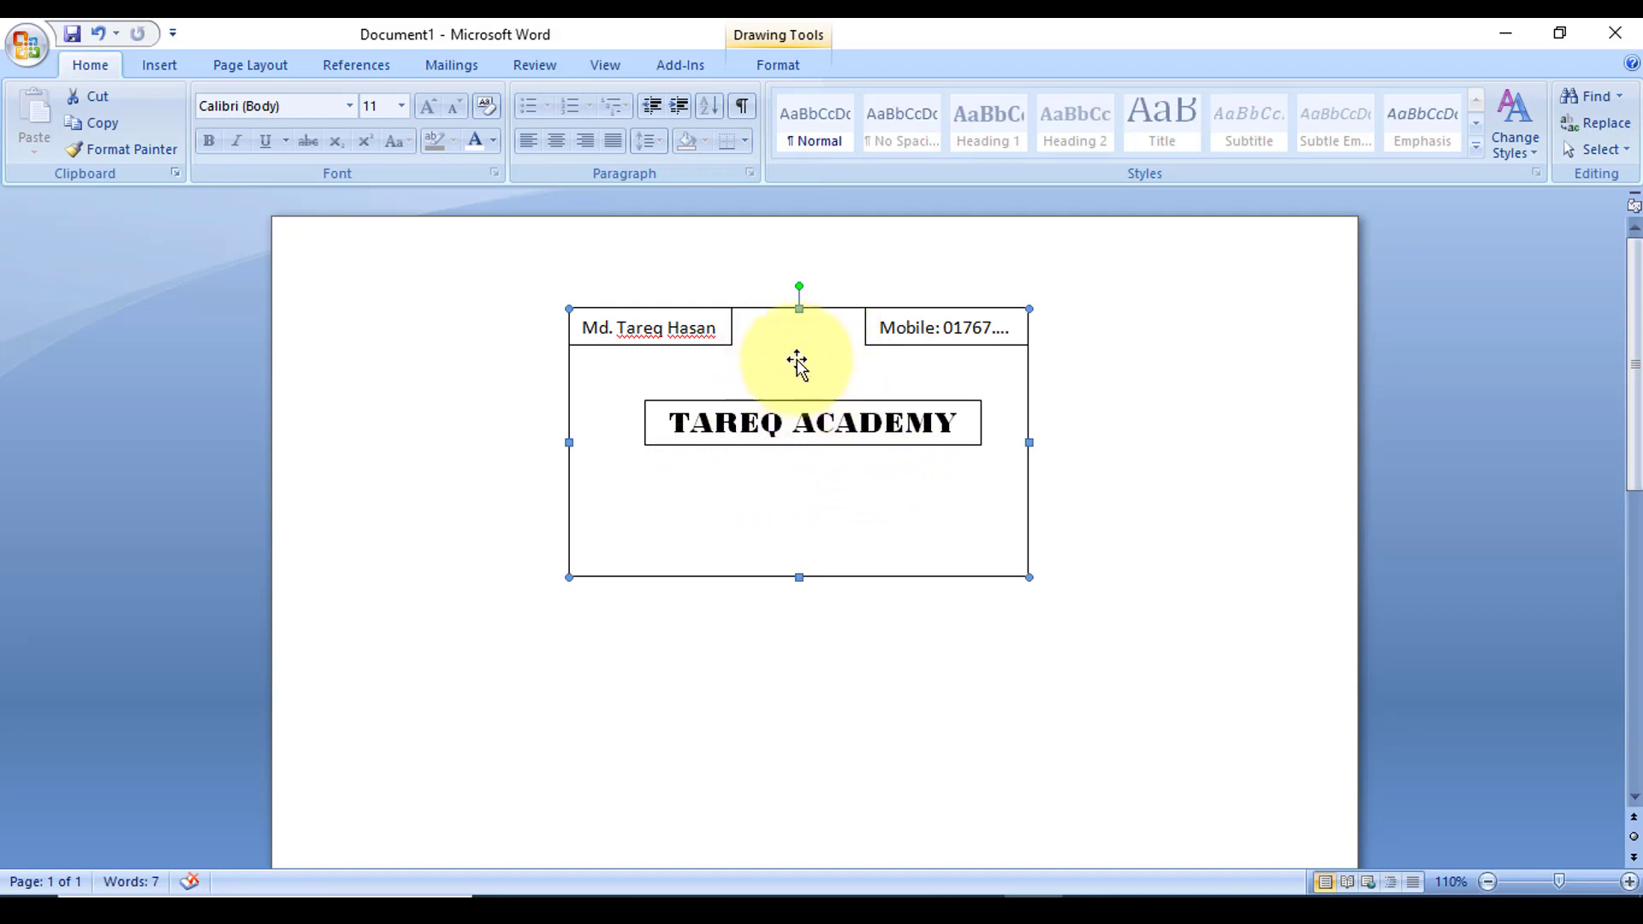
# Draw an empty 0.56" by 0.73" text box between the name and mobile boxes.
pyautogui.click(159, 68)
pyautogui.click(977, 146)
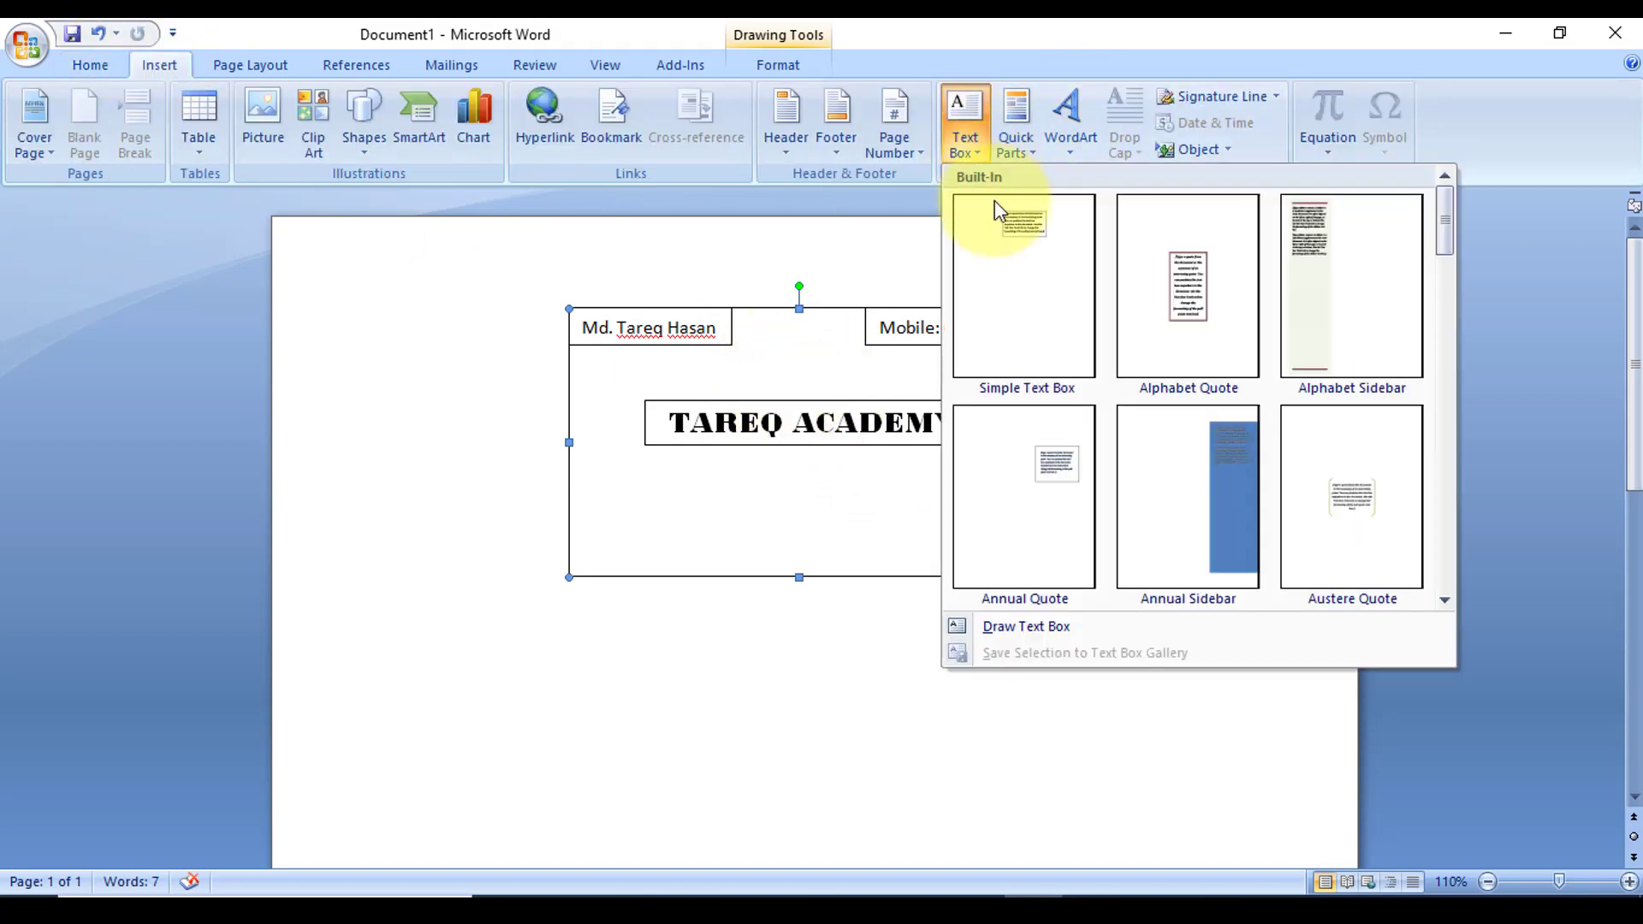
pyautogui.click(1016, 629)
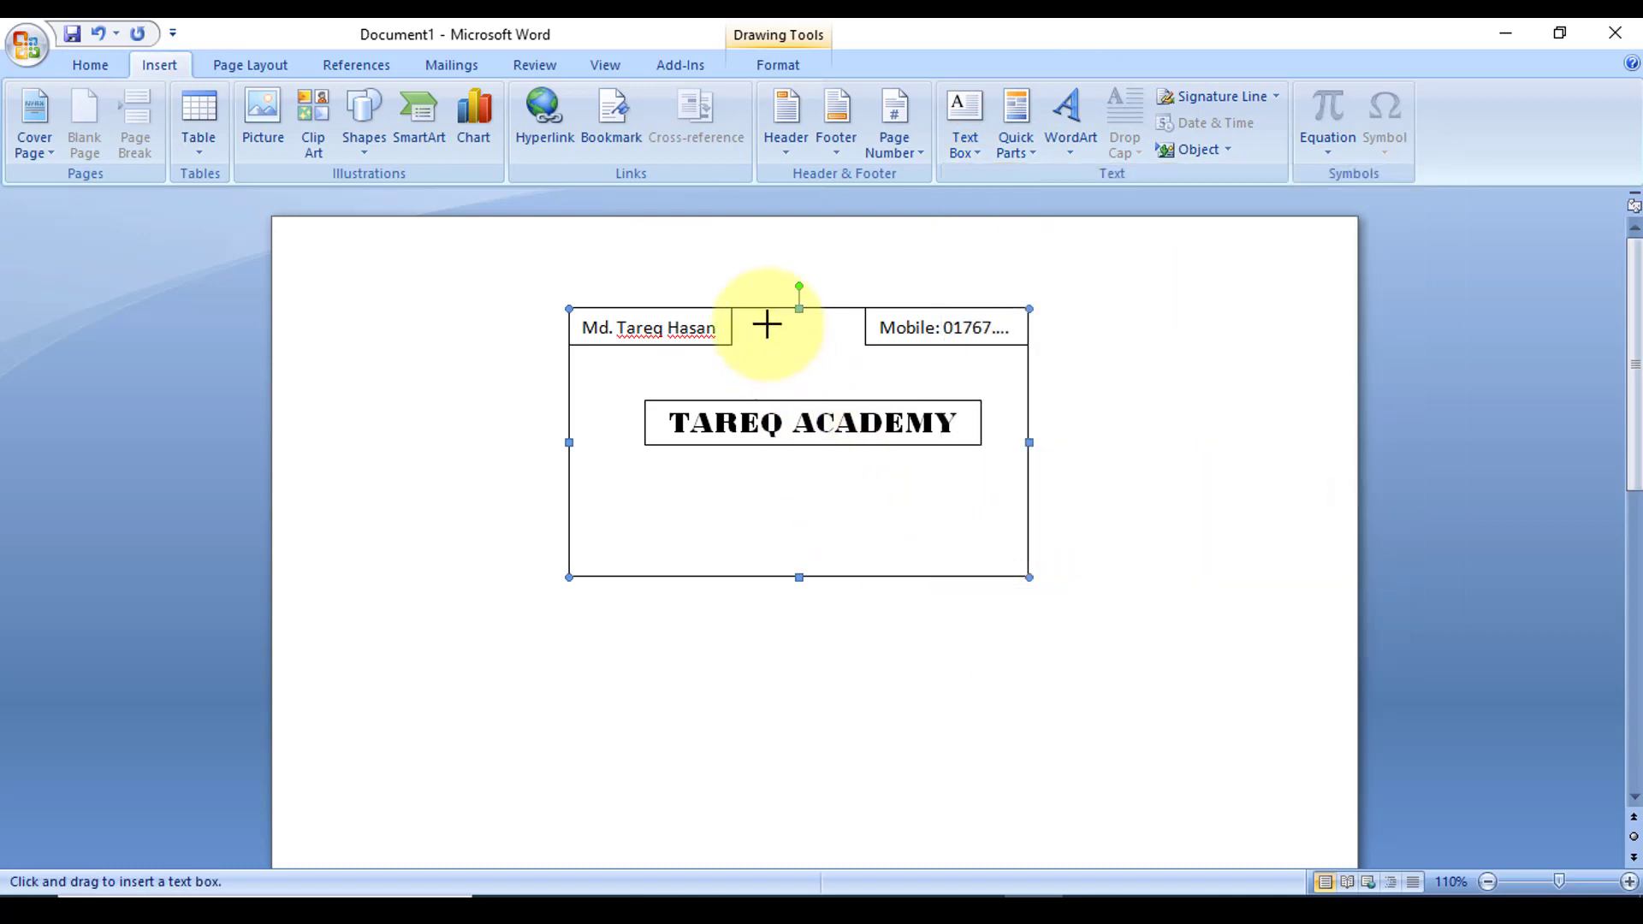
pyautogui.moveTo(751, 329); pyautogui.dragTo(842, 399)
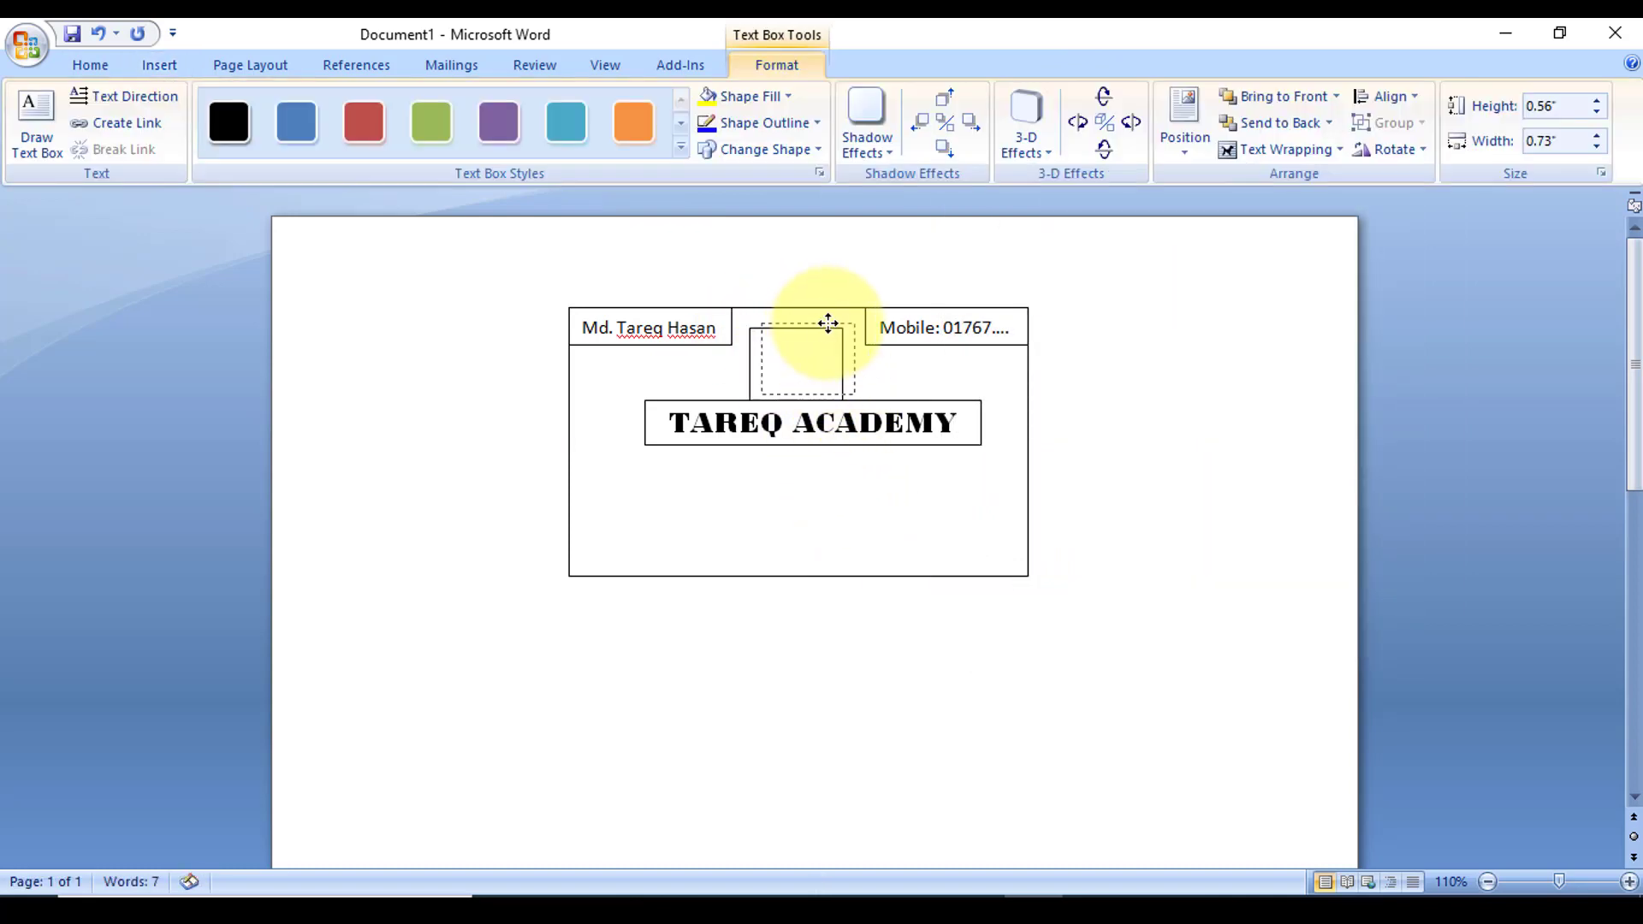
pyautogui.click(819, 323)
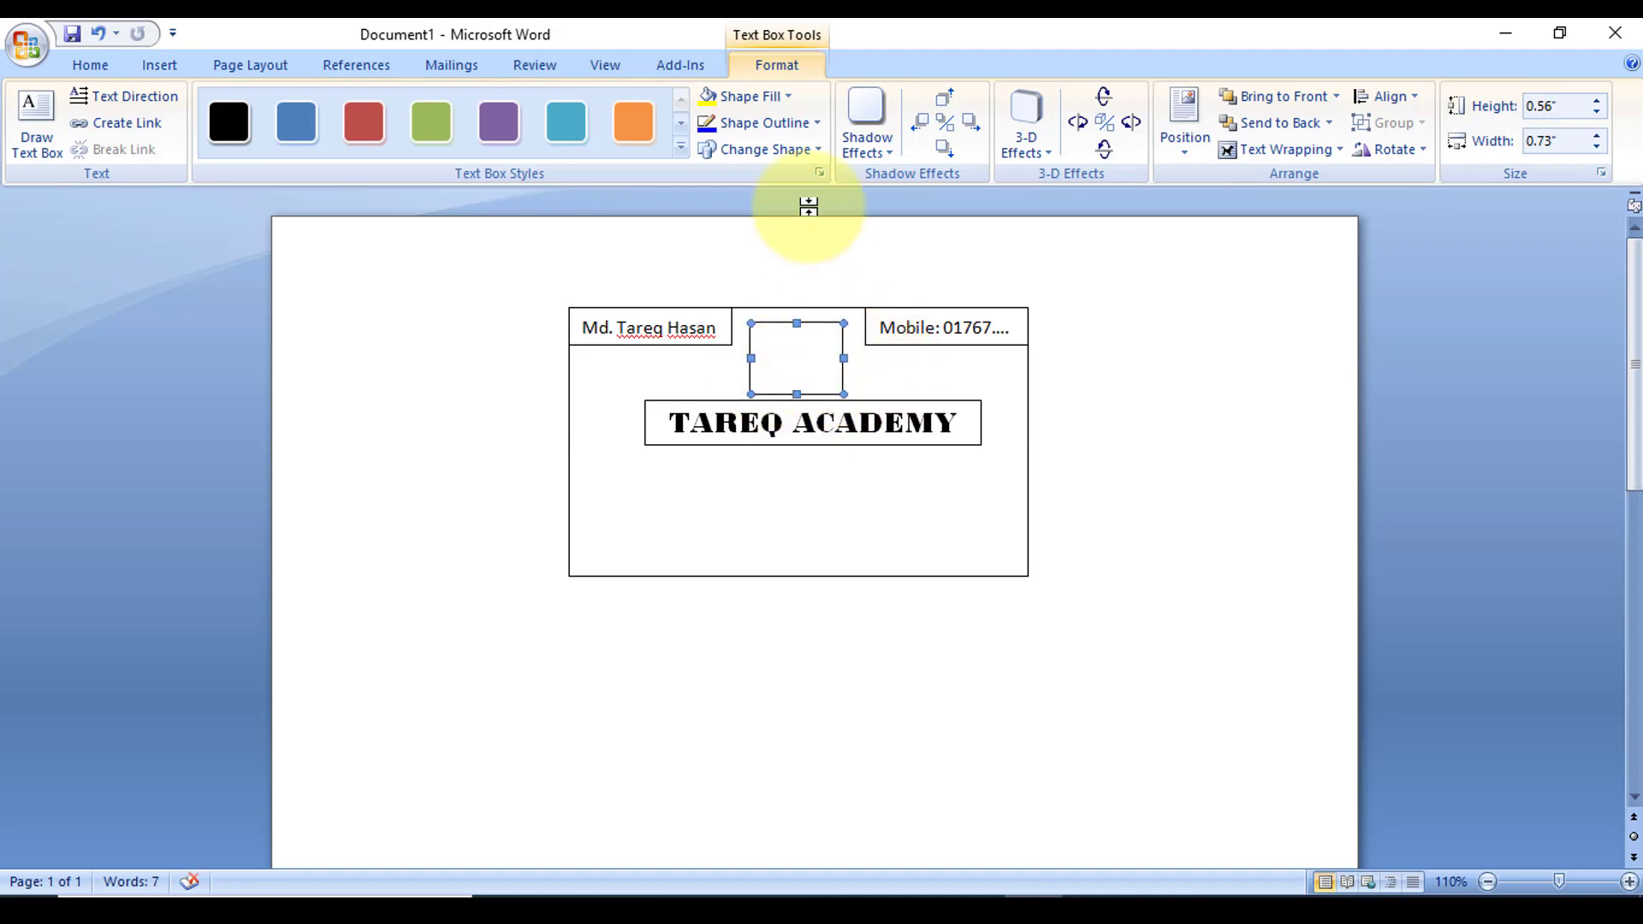
pyautogui.click(756, 103)
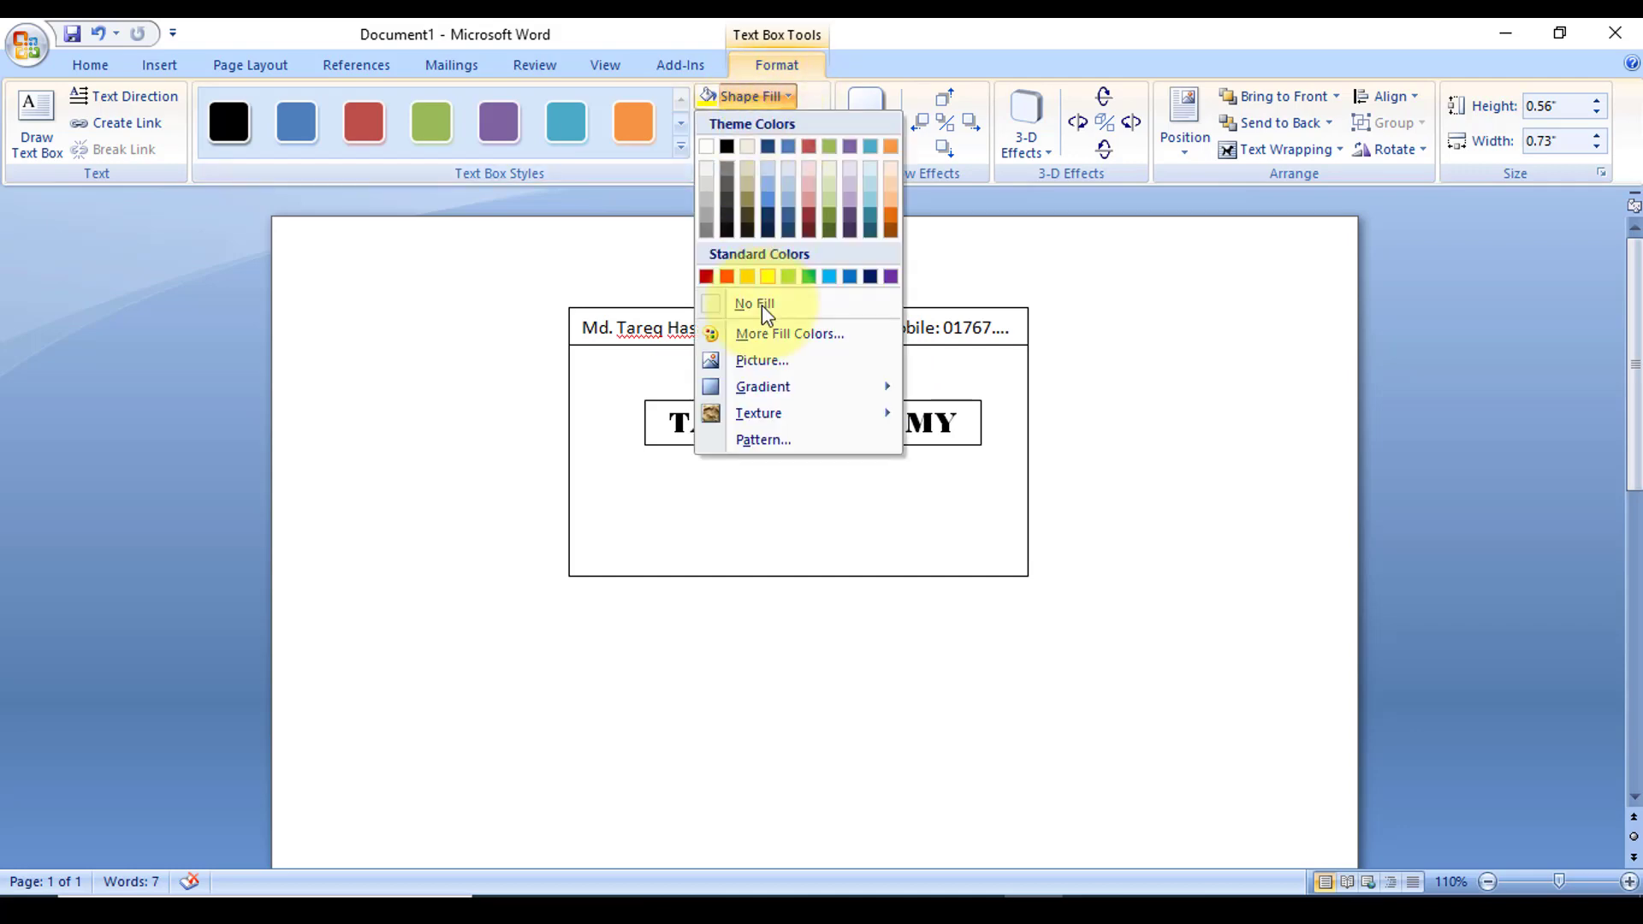
# Start a picture fill for the small box and browse to G:\Admin\Personal\Project.
pyautogui.click(741, 362)
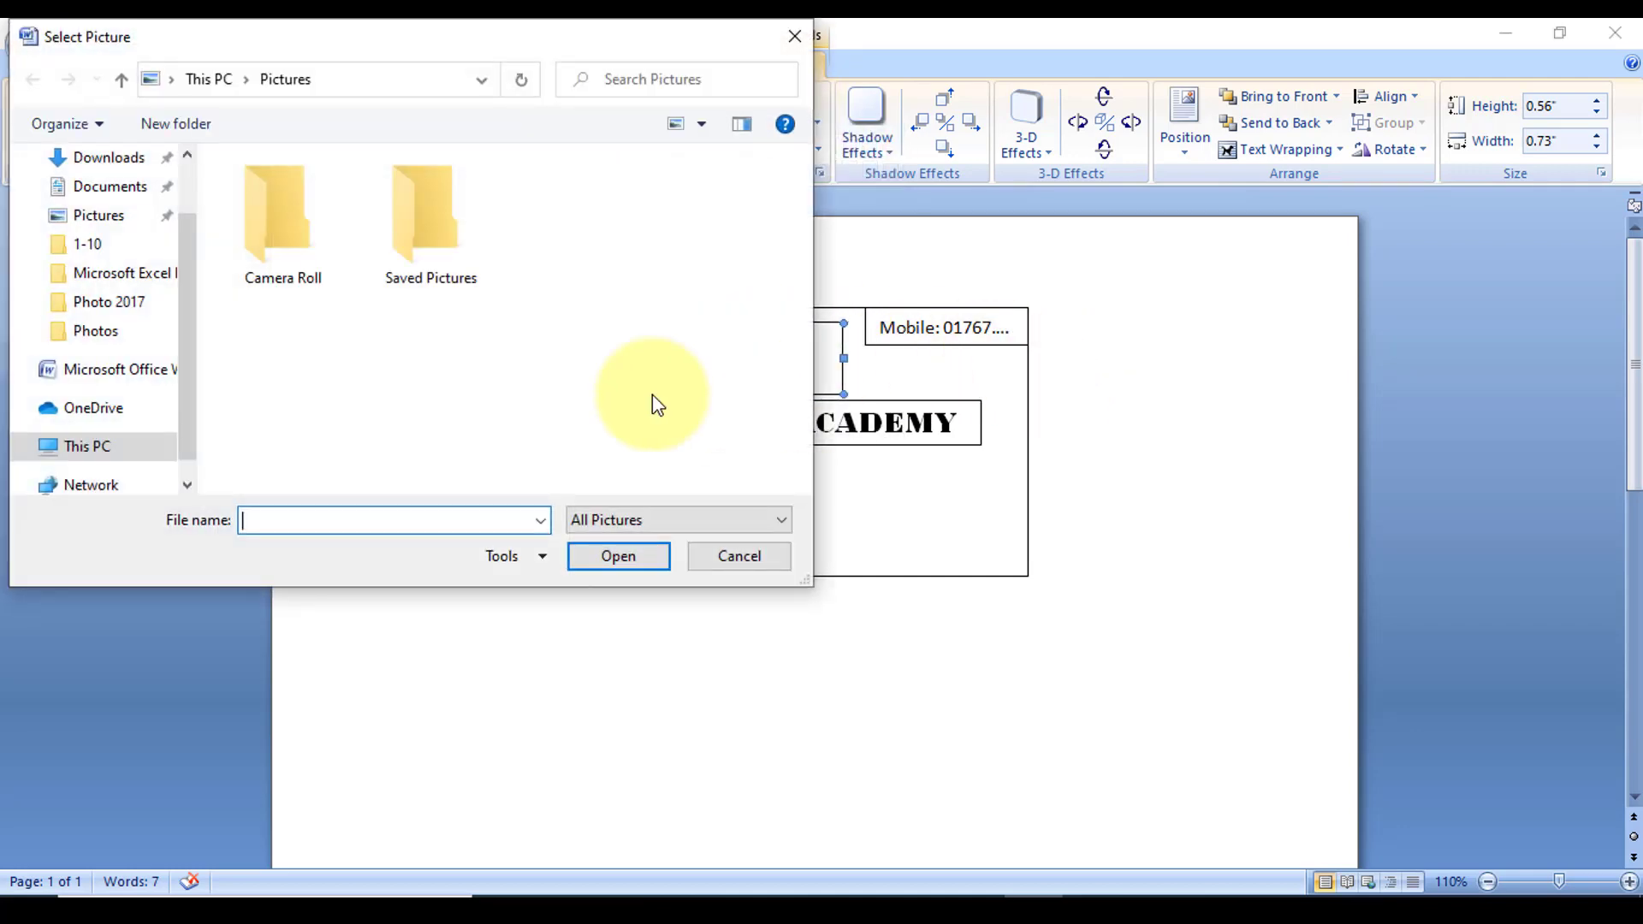
pyautogui.click(86, 449)
pyautogui.scroll(-5, 363, 316)
pyautogui.scroll(2, 374, 310)
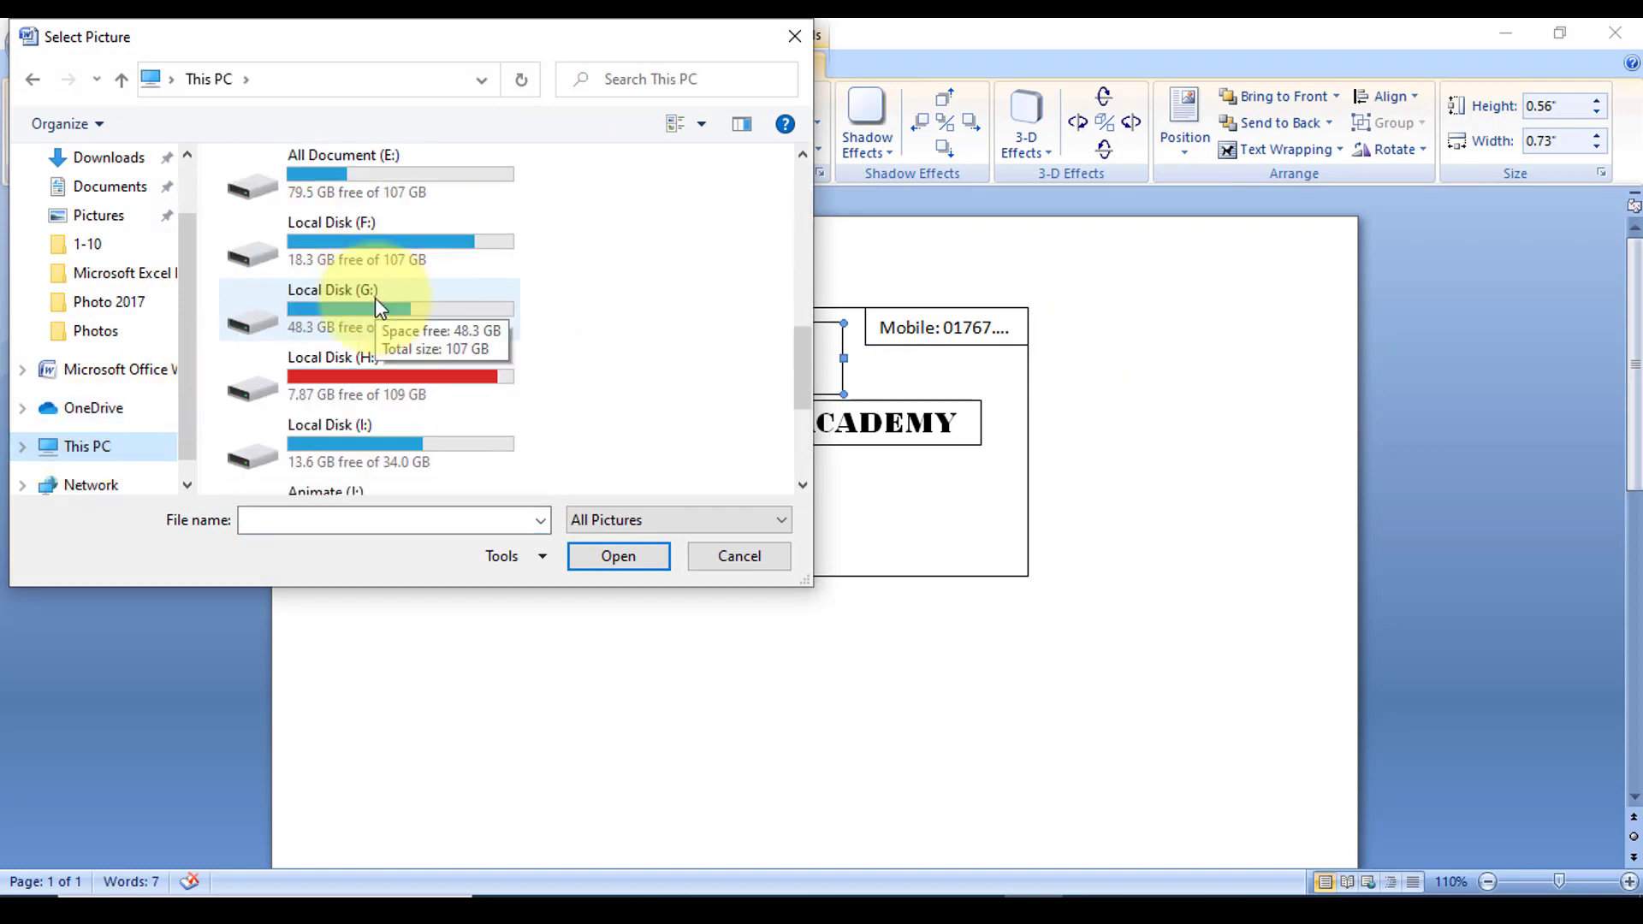
pyautogui.doubleClick(373, 312)
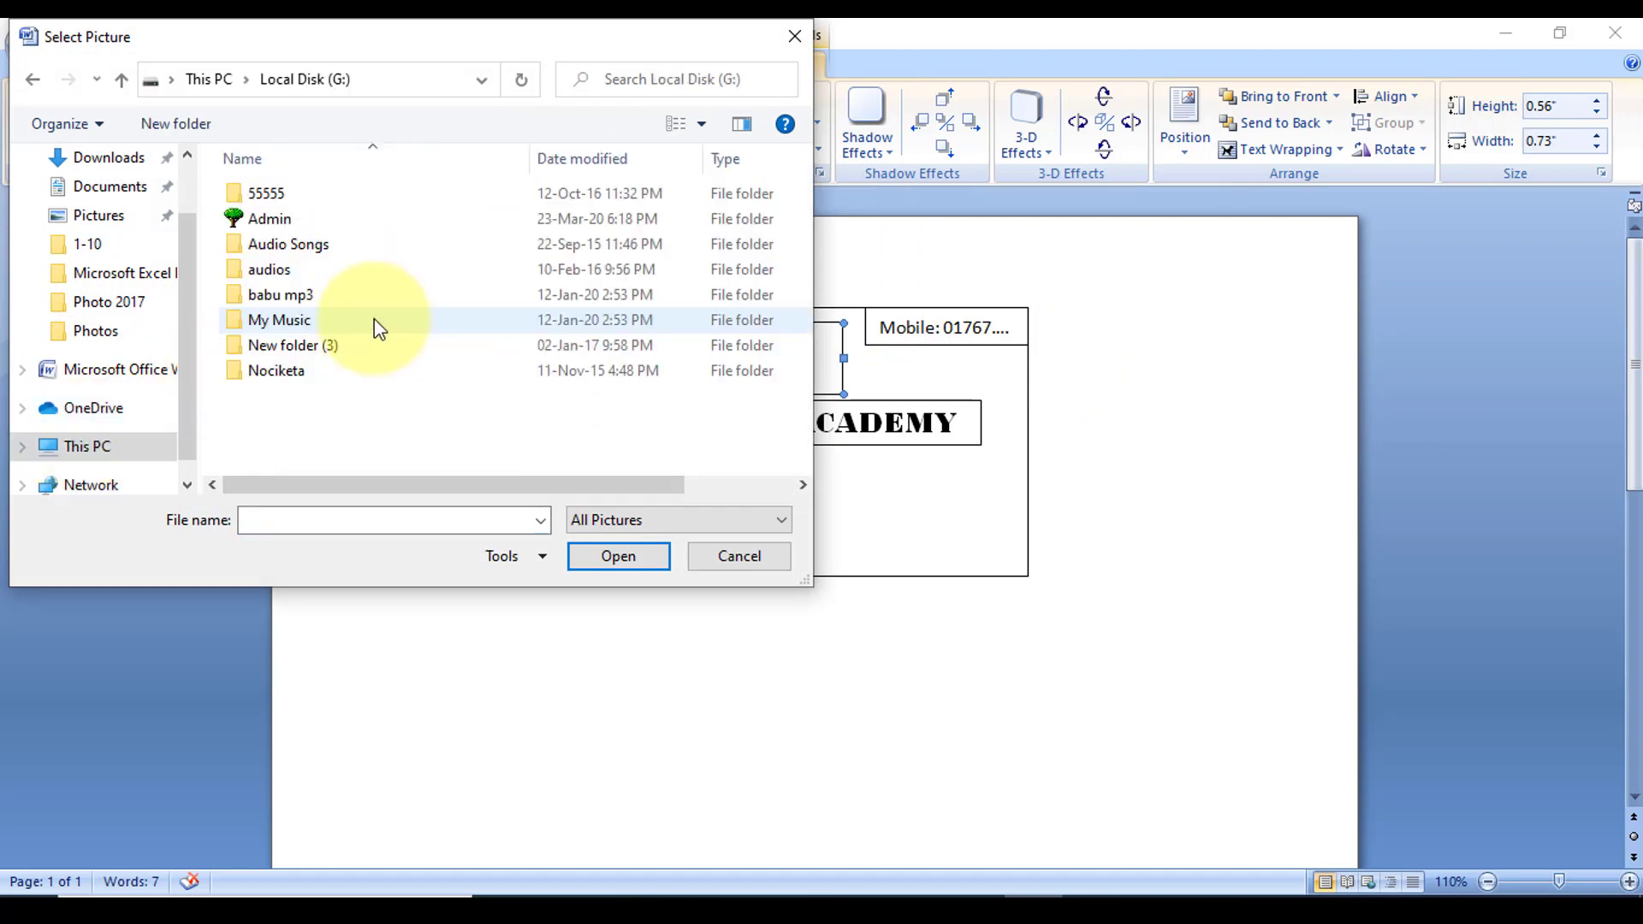
pyautogui.doubleClick(270, 219)
pyautogui.doubleClick(296, 342)
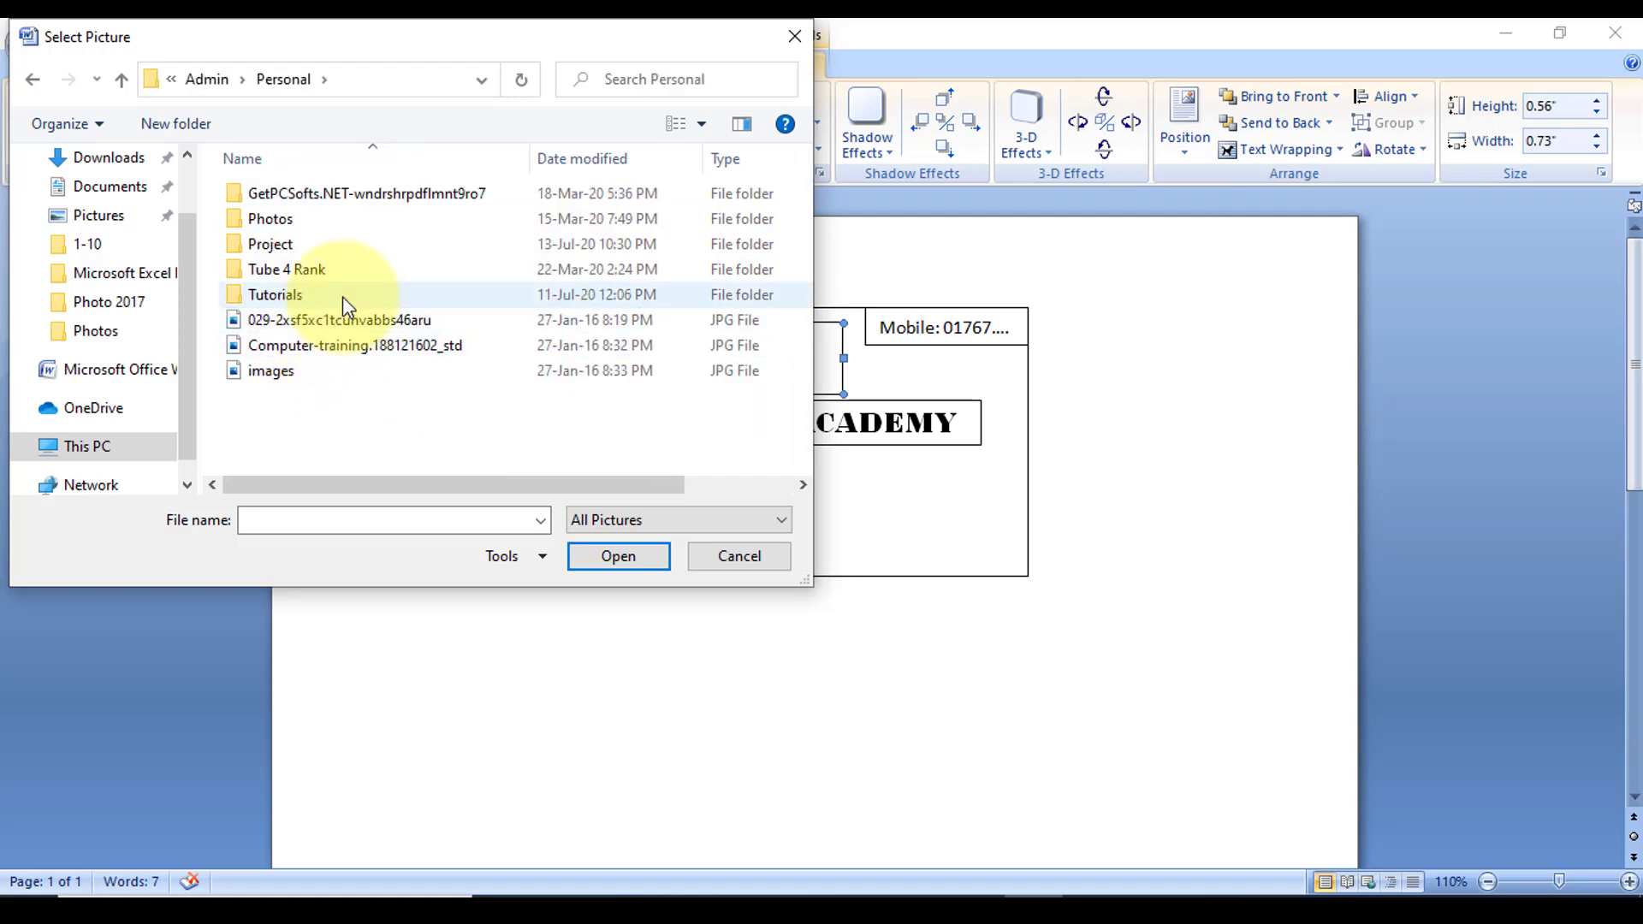
pyautogui.doubleClick(291, 294)
pyautogui.click(33, 79)
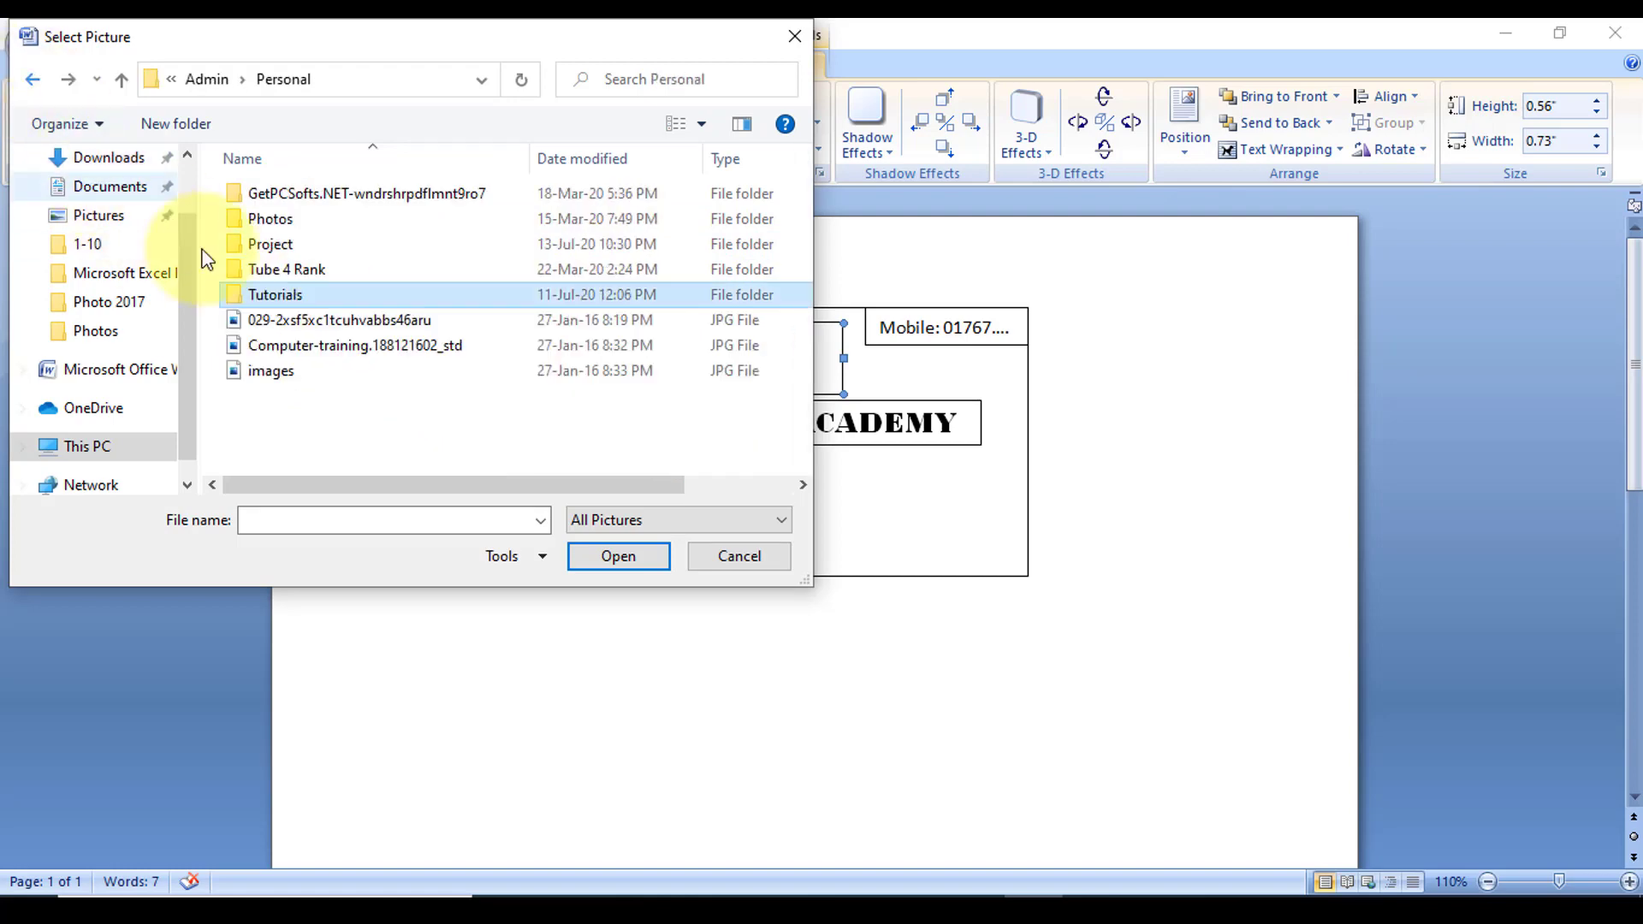
pyautogui.doubleClick(306, 248)
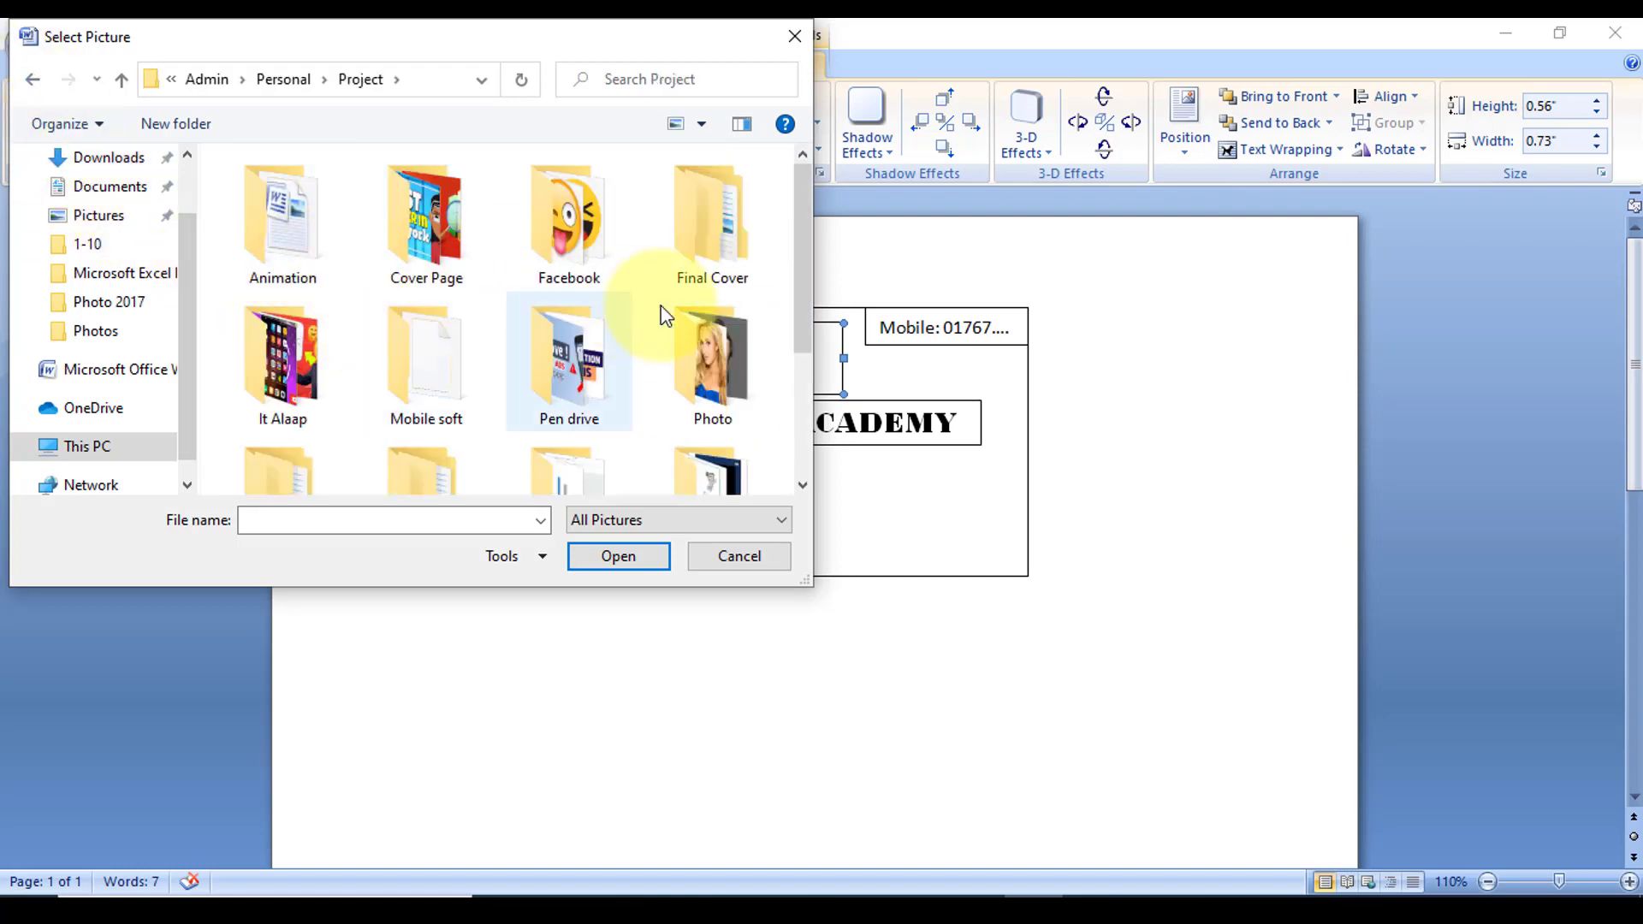
# Insert the Tareq Academy image from Project\Tutorials\Logo as the box's fill.
pyautogui.scroll(-2, 666, 305)
pyautogui.scroll(-3, 667, 313)
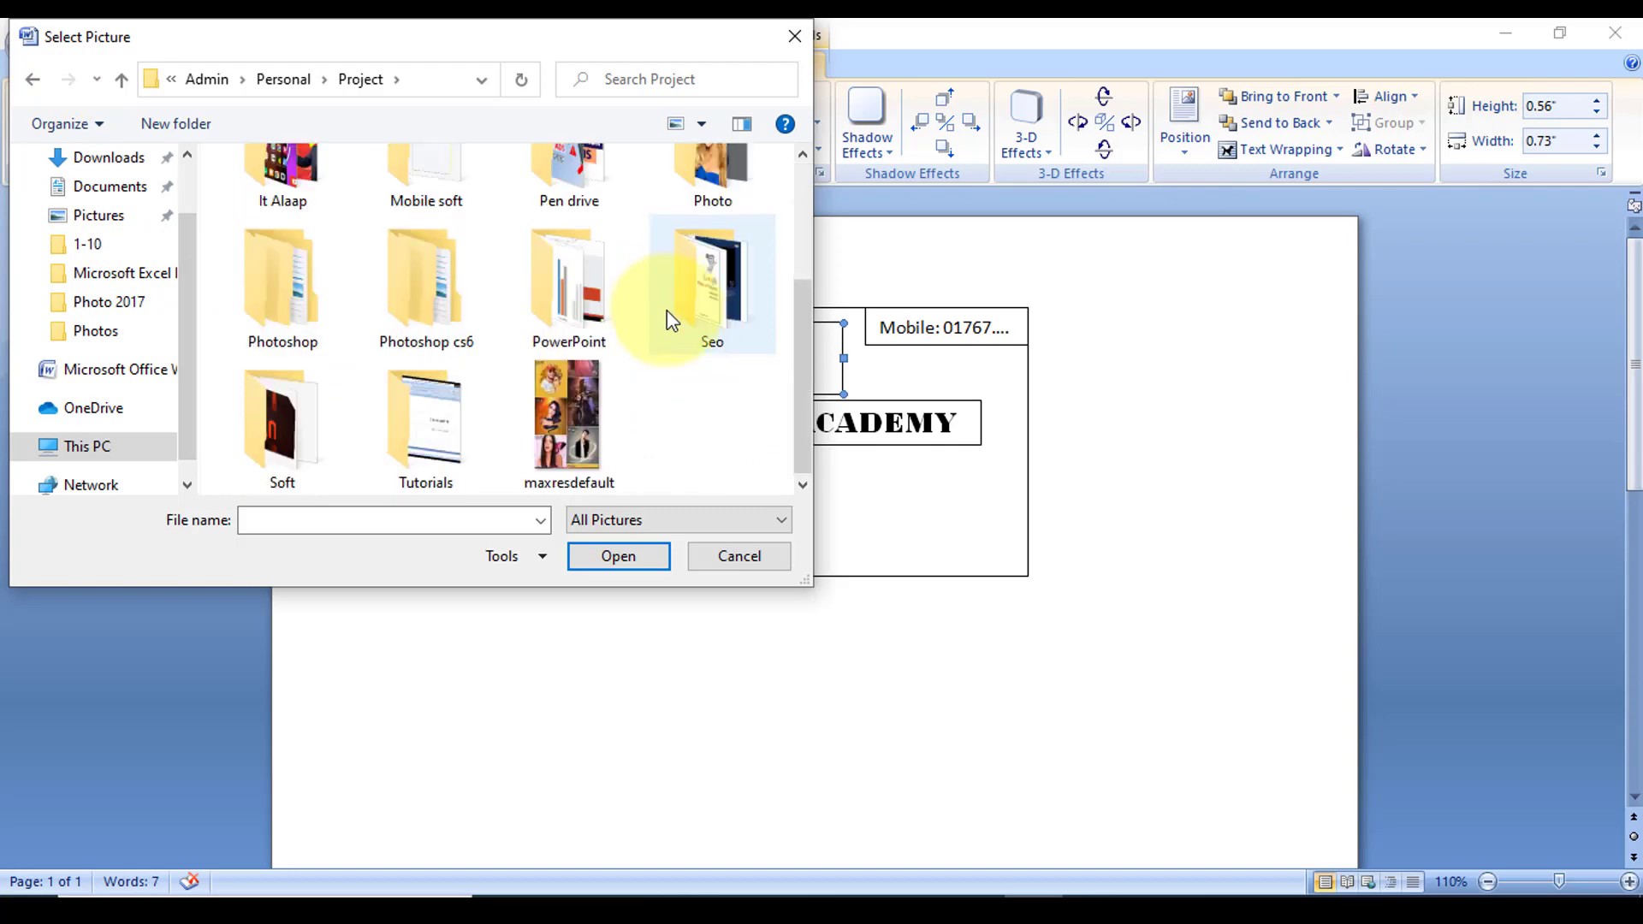
pyautogui.doubleClick(394, 414)
pyautogui.scroll(-1, 351, 349)
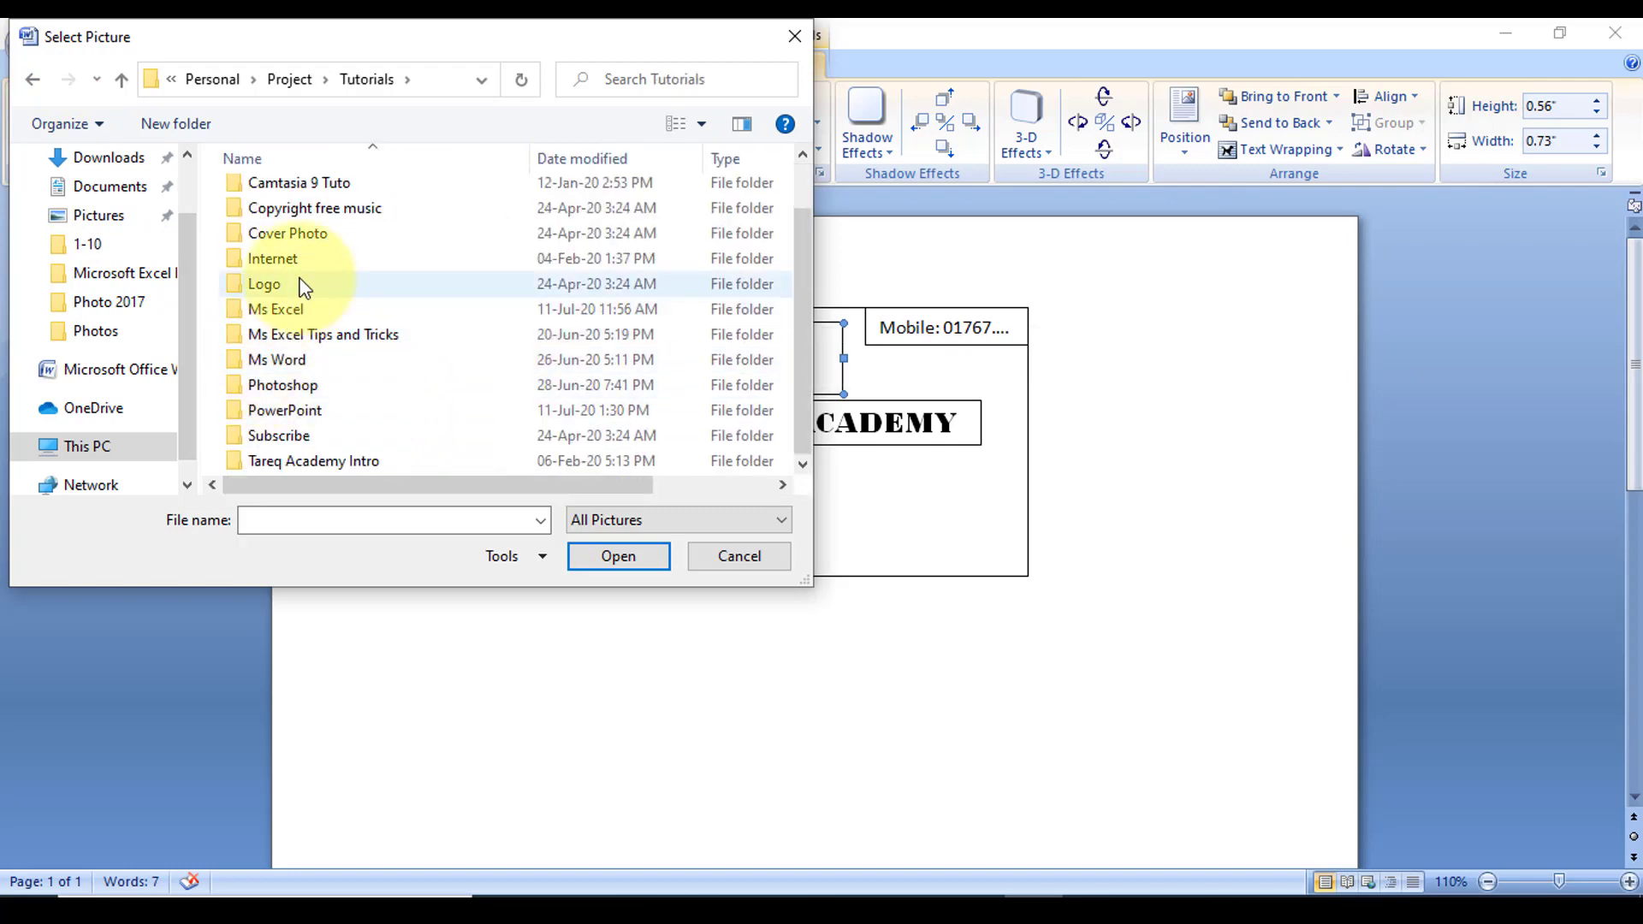
pyautogui.doubleClick(304, 284)
pyautogui.click(448, 219)
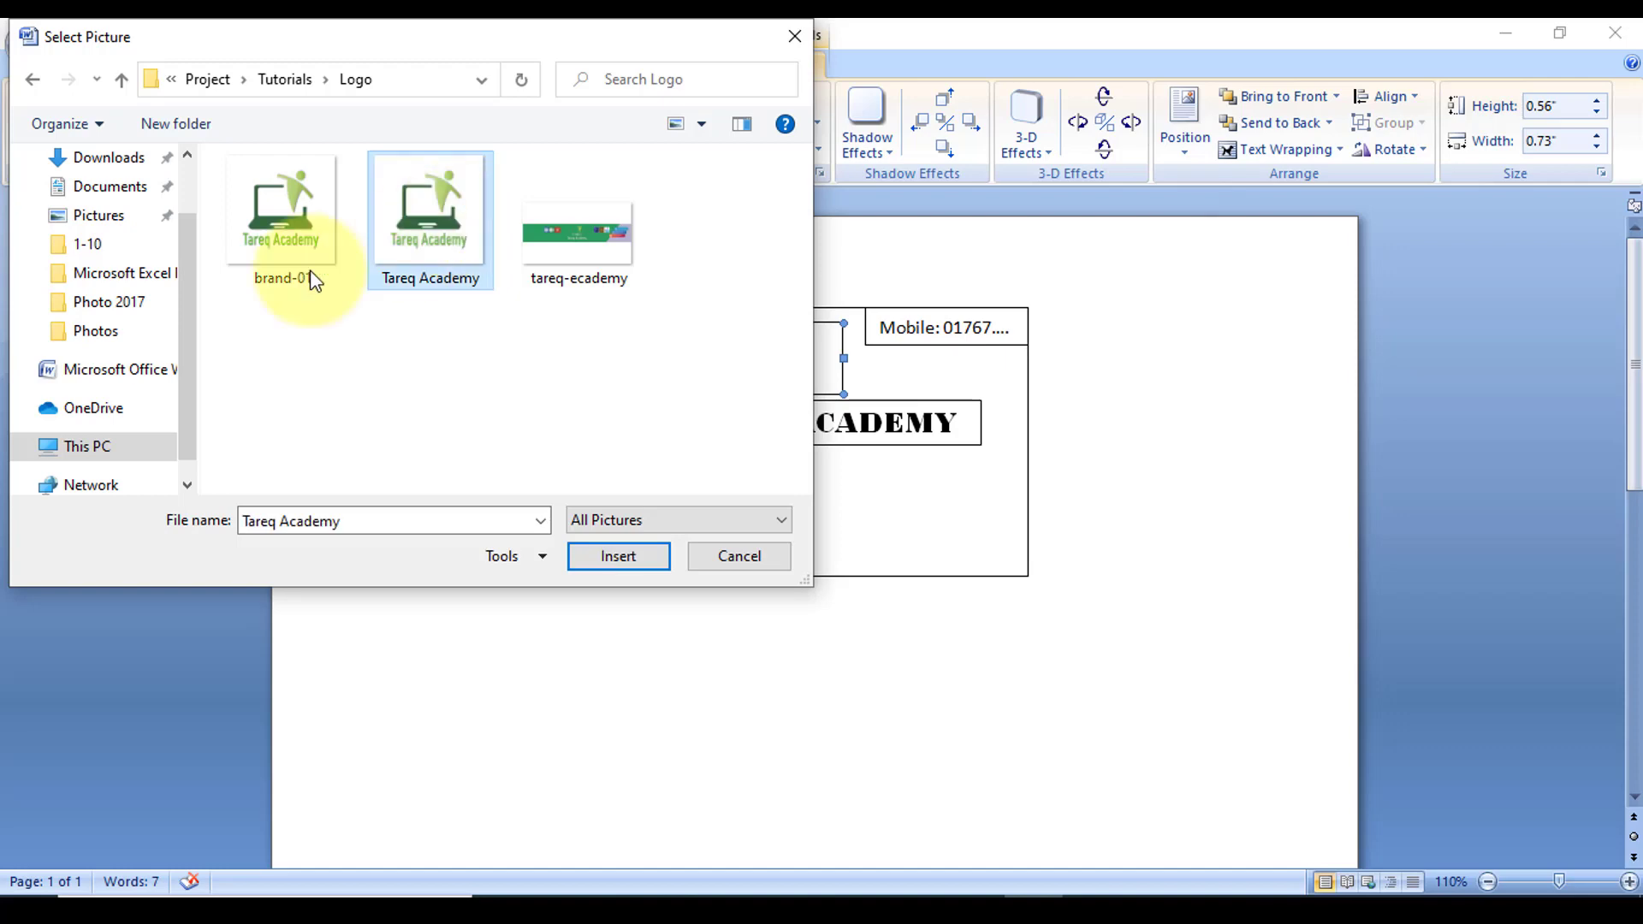
pyautogui.click(610, 558)
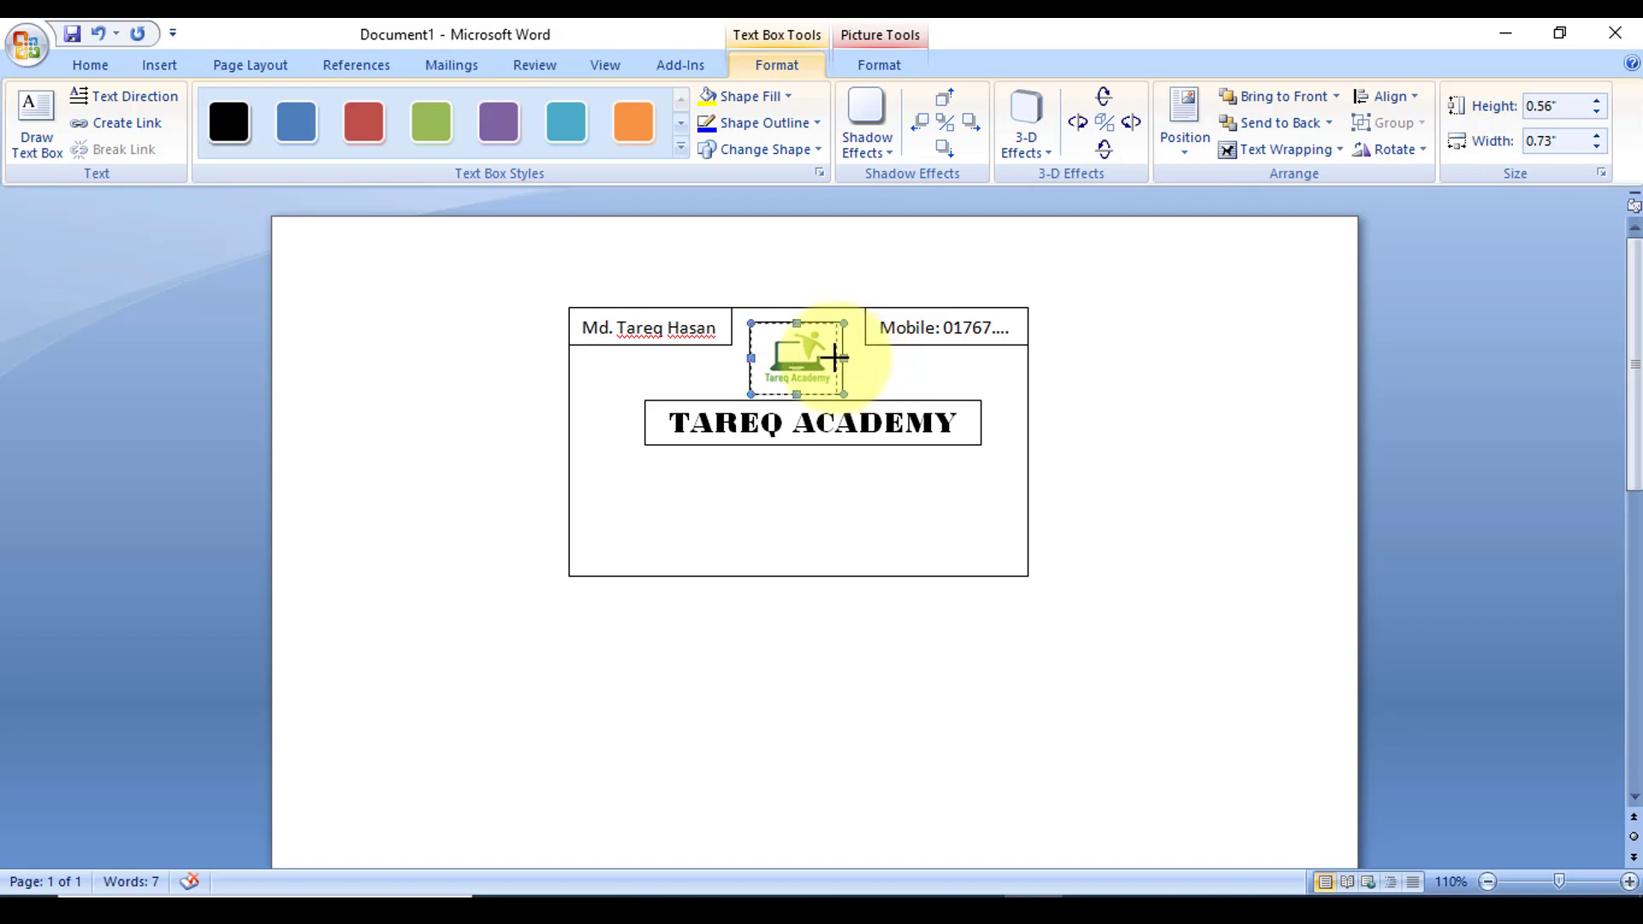
# Narrow the logo box to 0.65" wide and set its outline to No Outline.
pyautogui.moveTo(835, 357); pyautogui.dragTo(827, 357)
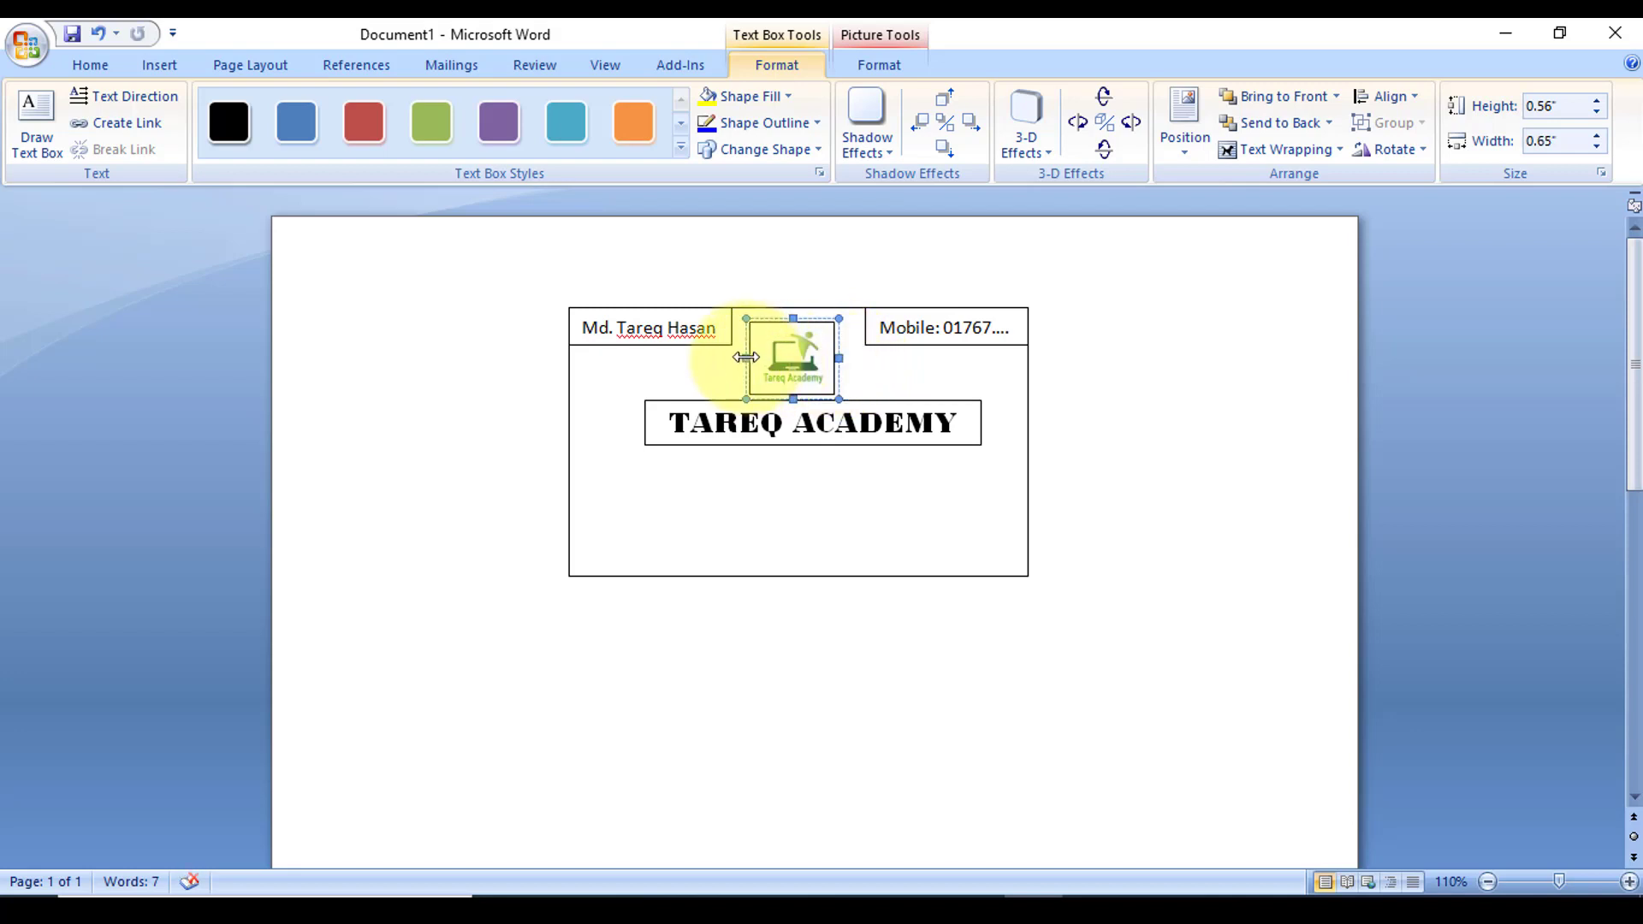
pyautogui.click(790, 329)
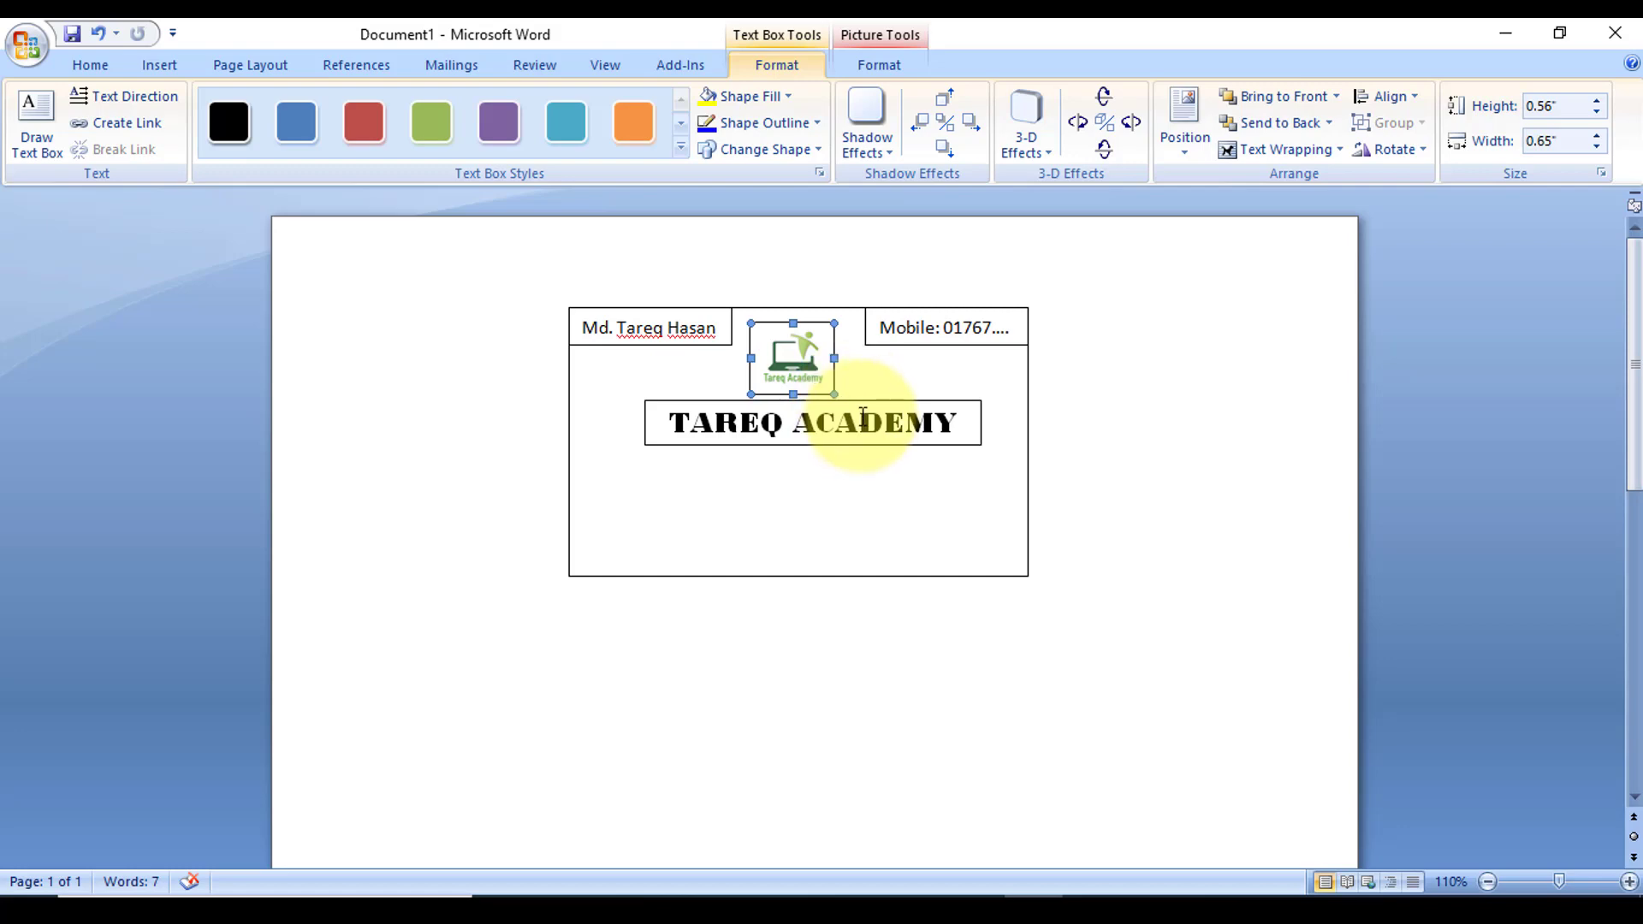
pyautogui.click(797, 127)
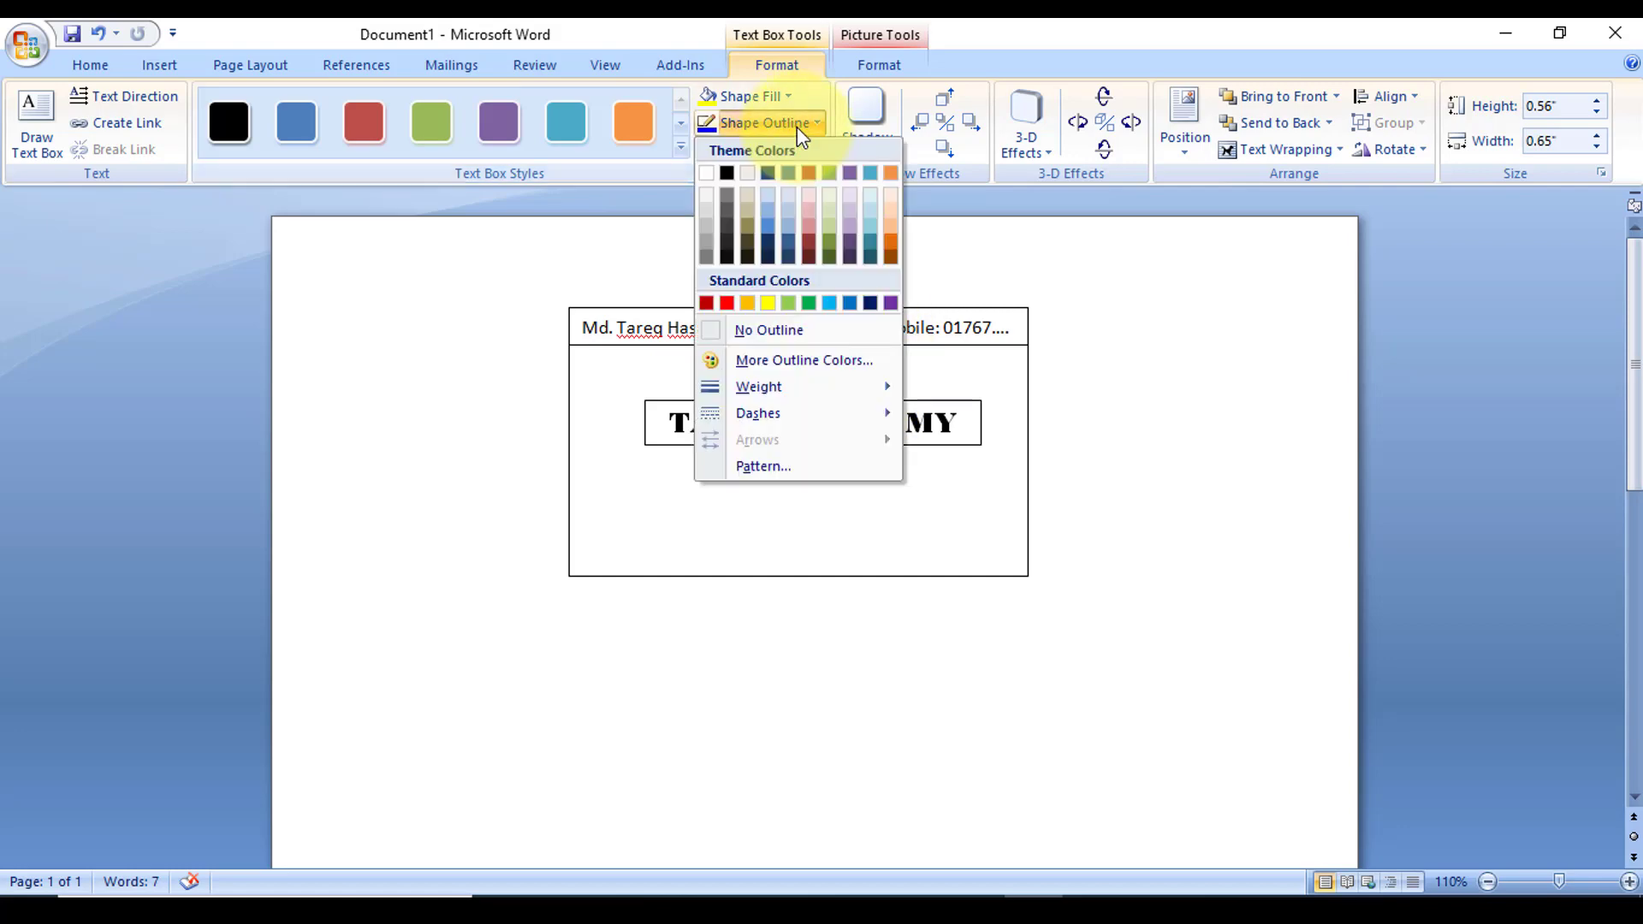
pyautogui.click(756, 332)
pyautogui.click(856, 500)
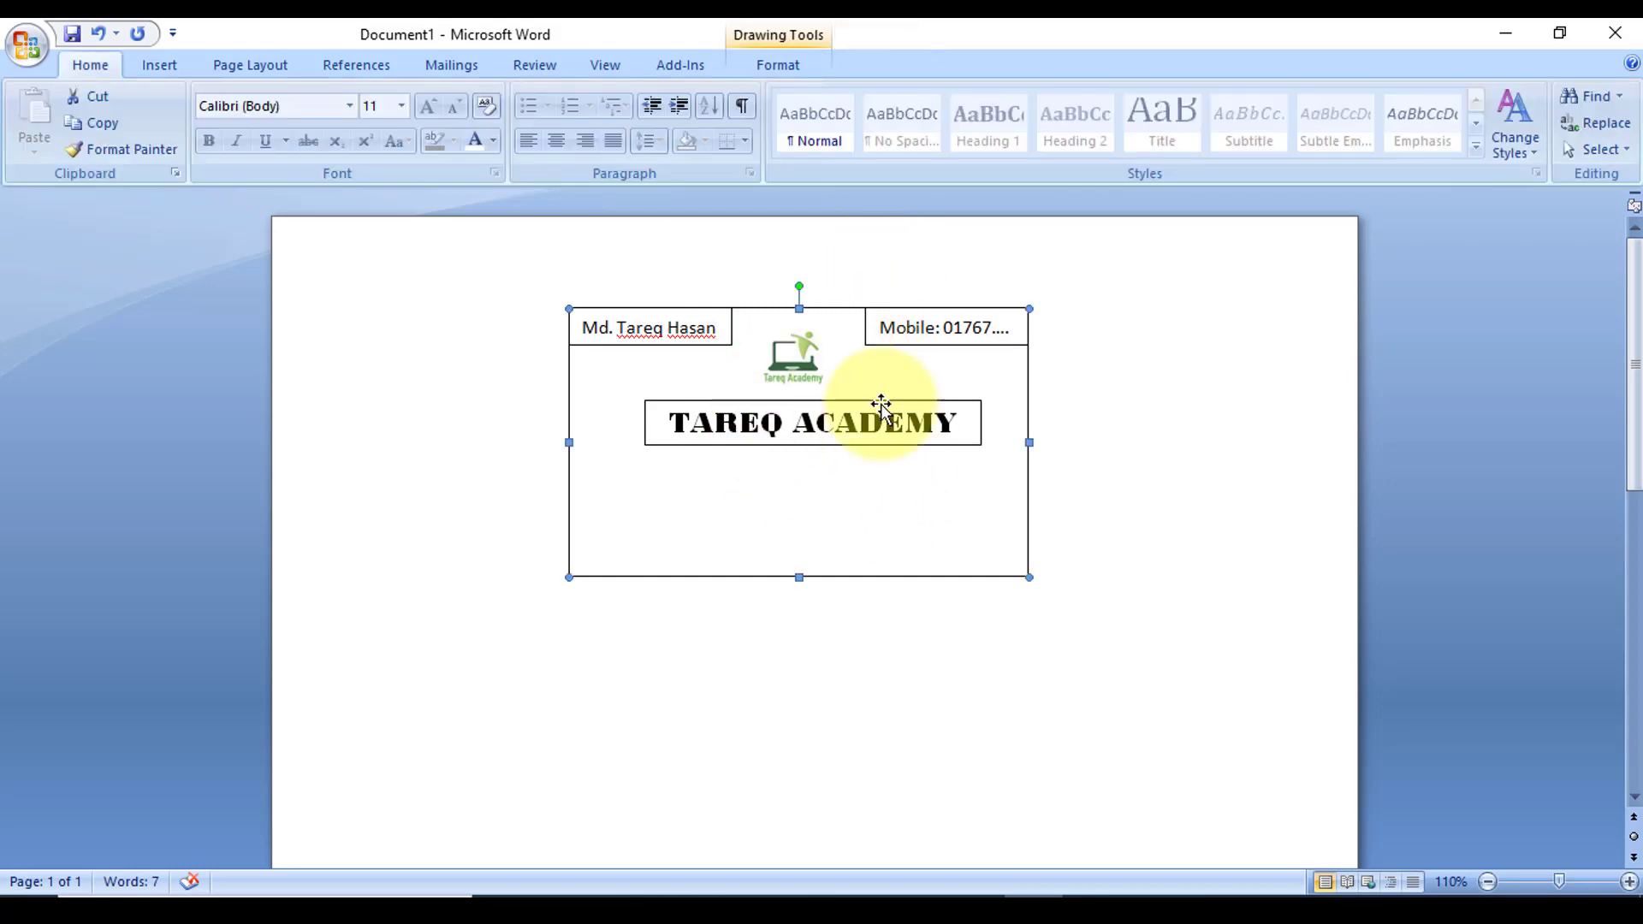
pyautogui.click(1112, 413)
pyautogui.click(782, 361)
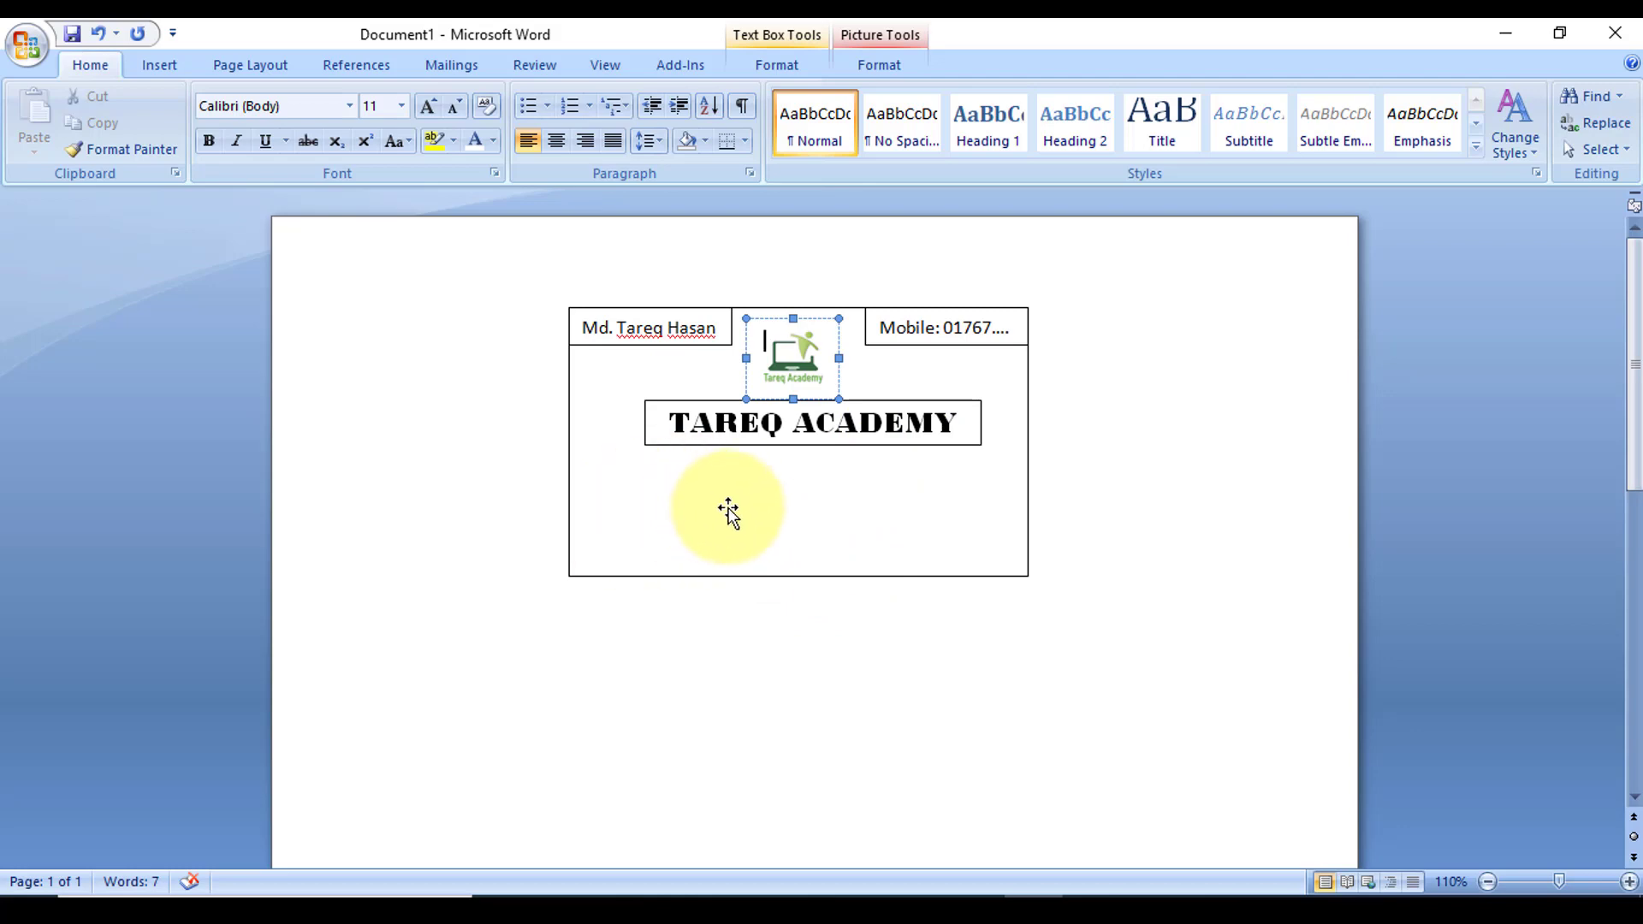
pyautogui.click(1173, 469)
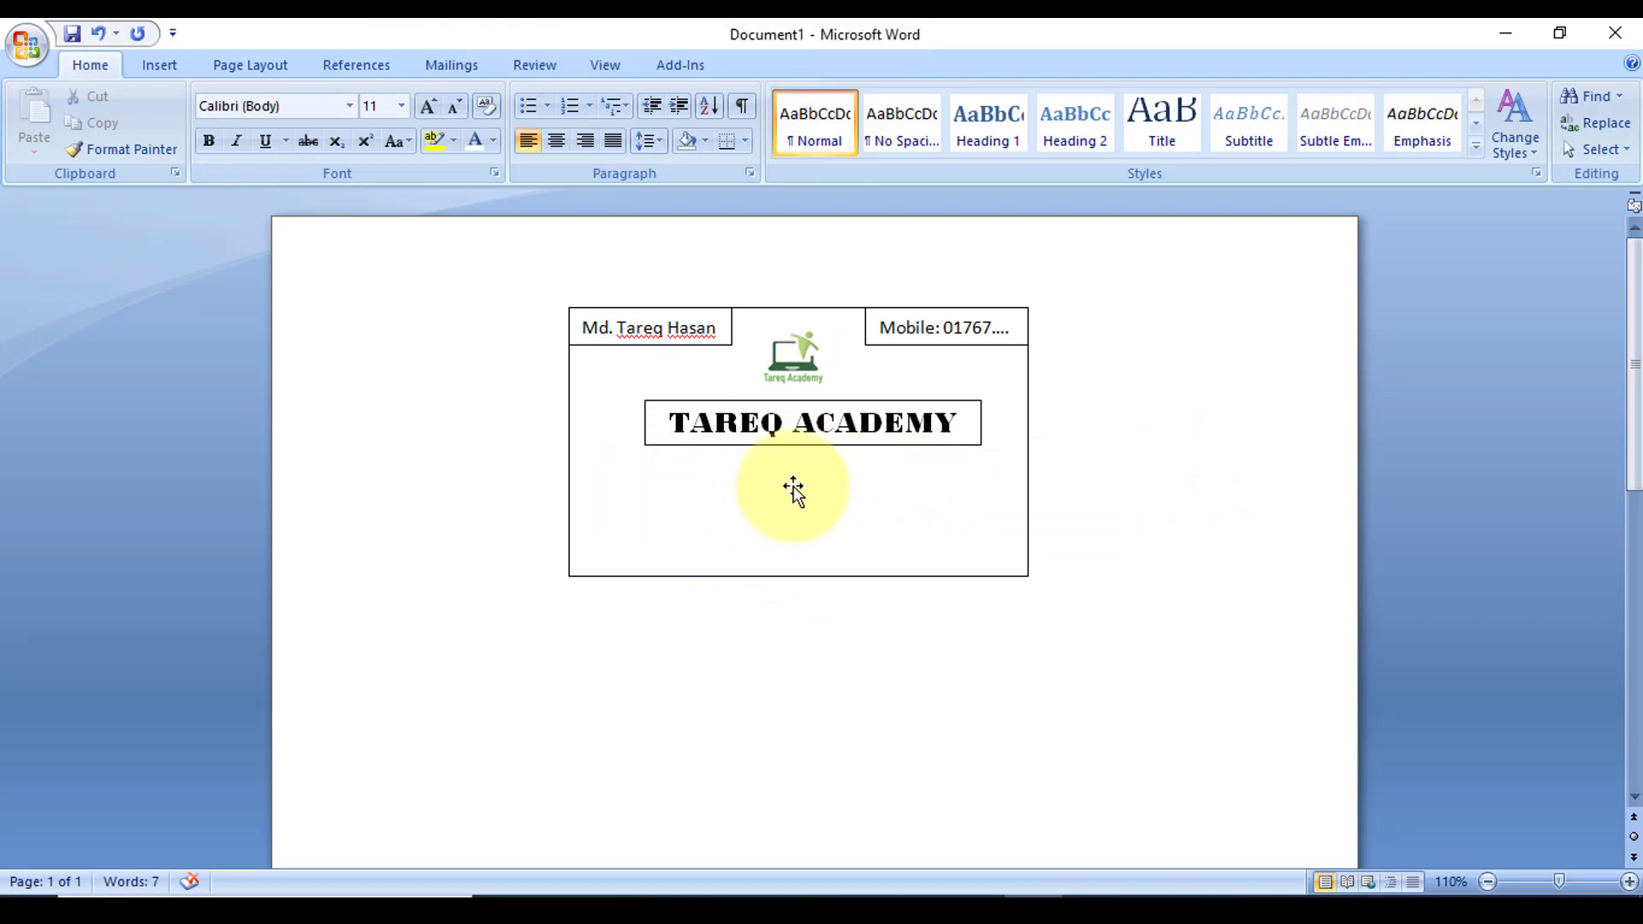
# Draw a parallelogram beside the card, then delete it.
pyautogui.click(159, 65)
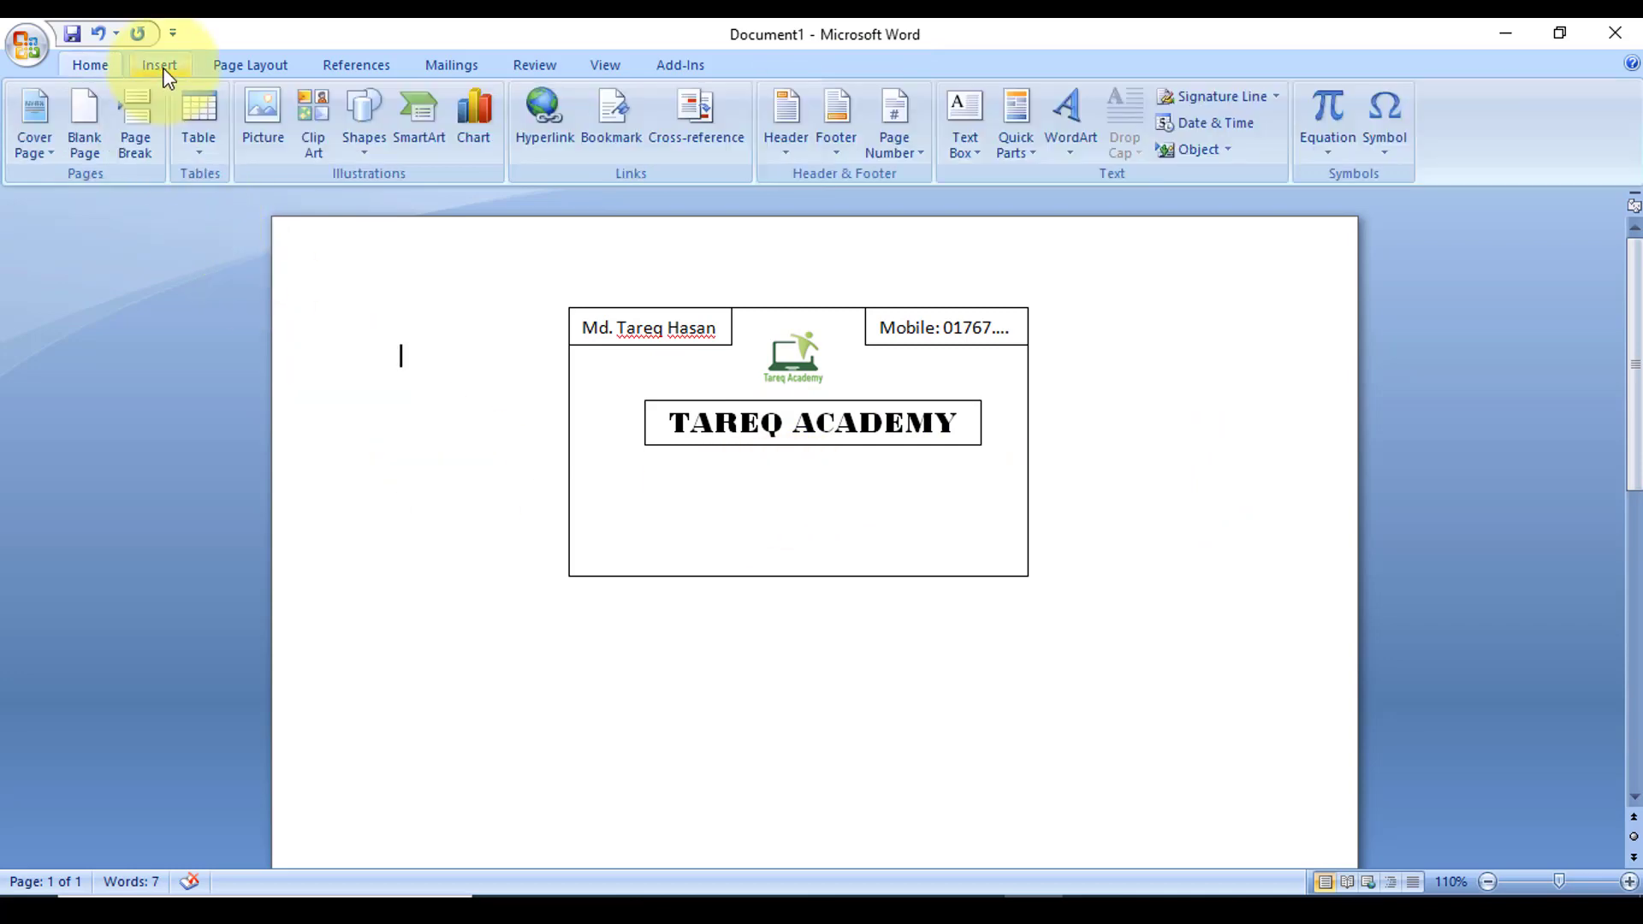
pyautogui.click(366, 146)
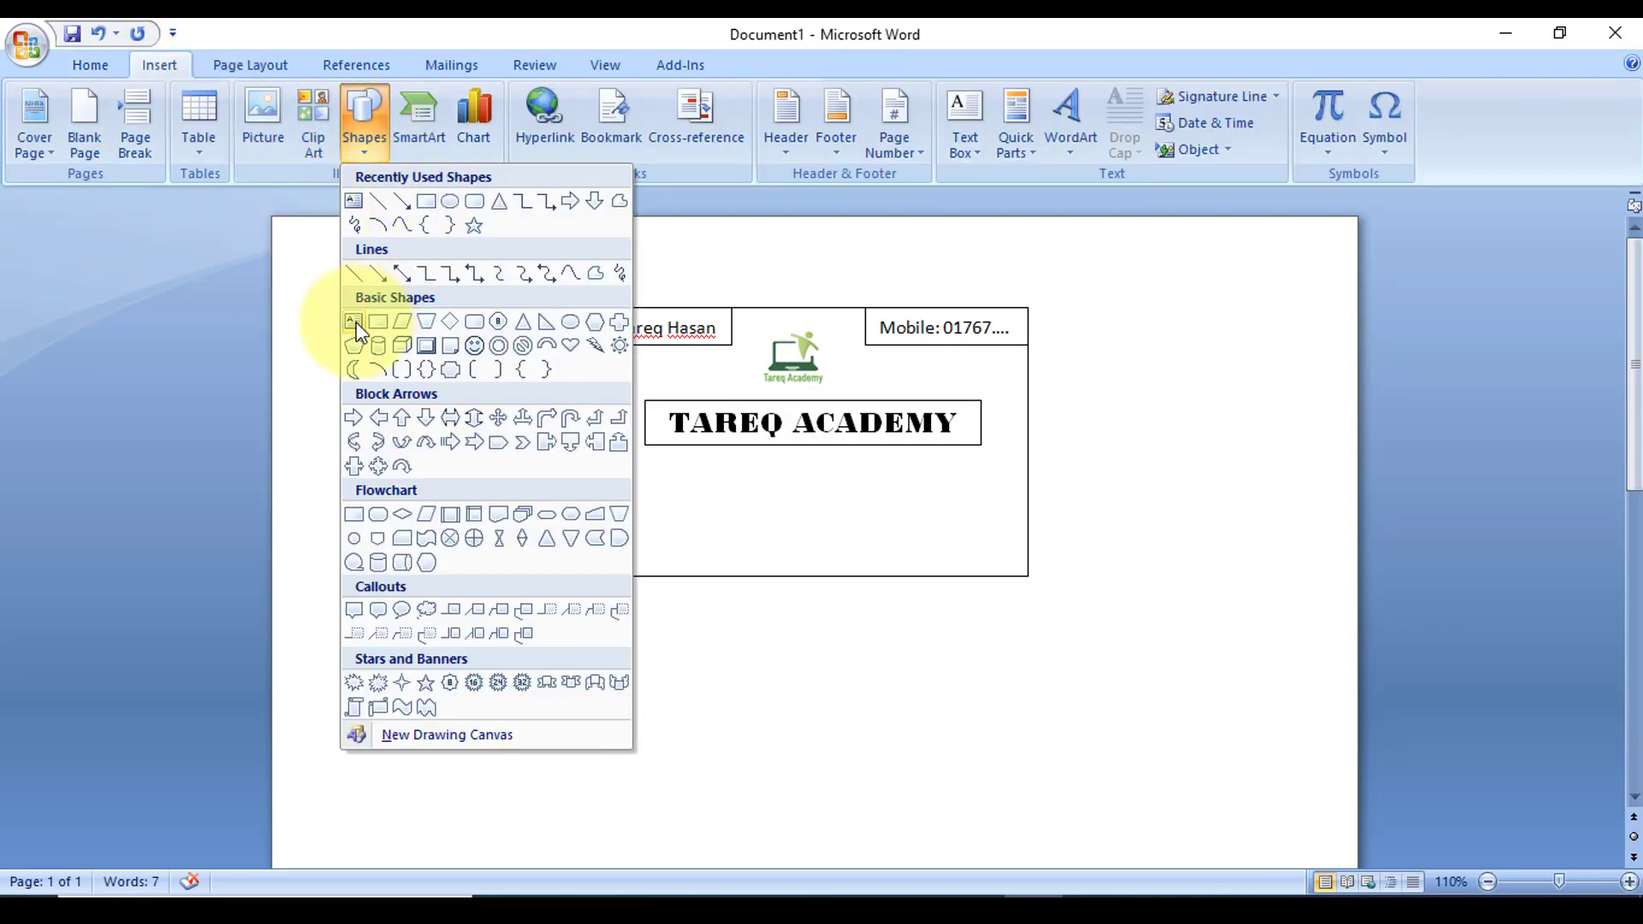
pyautogui.click(401, 323)
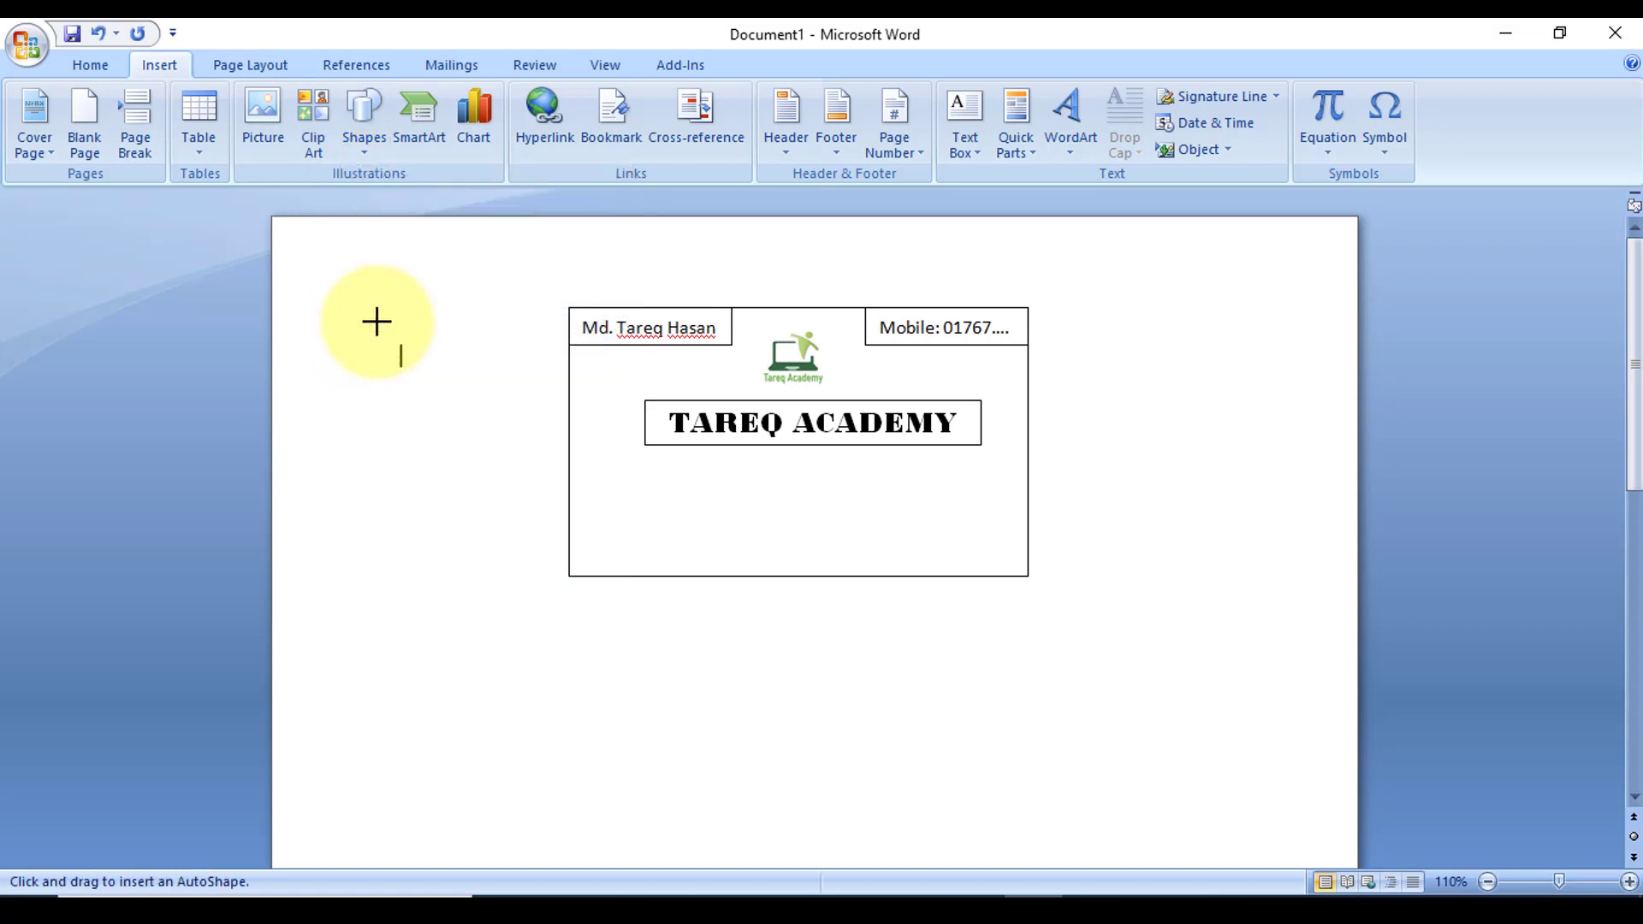
pyautogui.moveTo(374, 368); pyautogui.dragTo(544, 495)
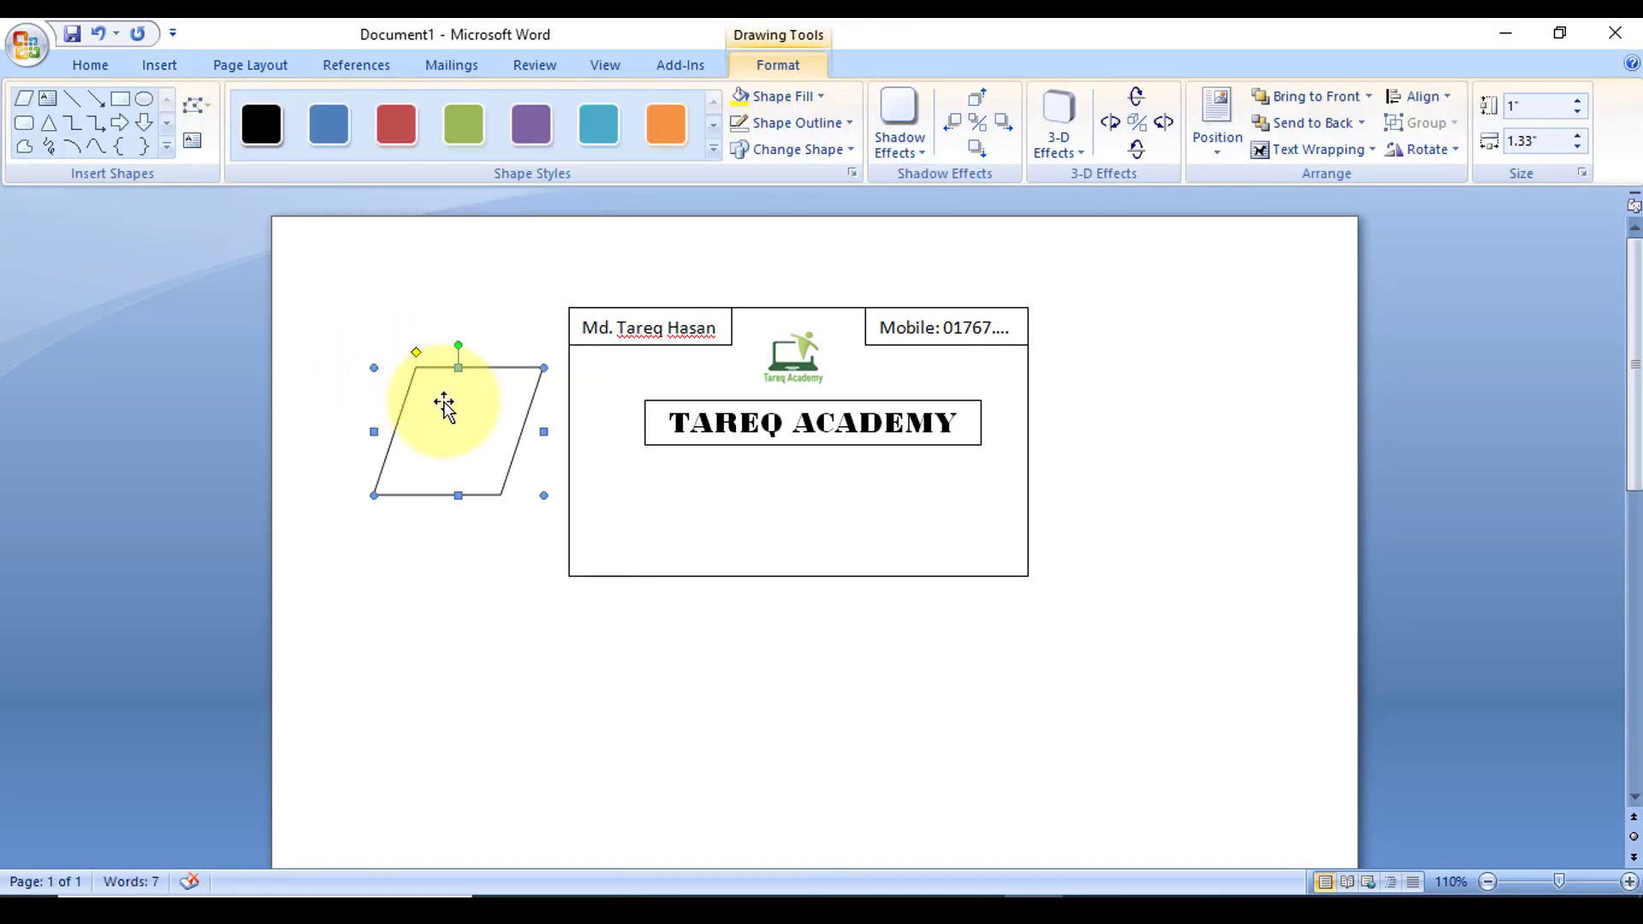
pyautogui.press('Delete')
# Pick the Rectangle shape from the Shapes gallery.
pyautogui.click(157, 67)
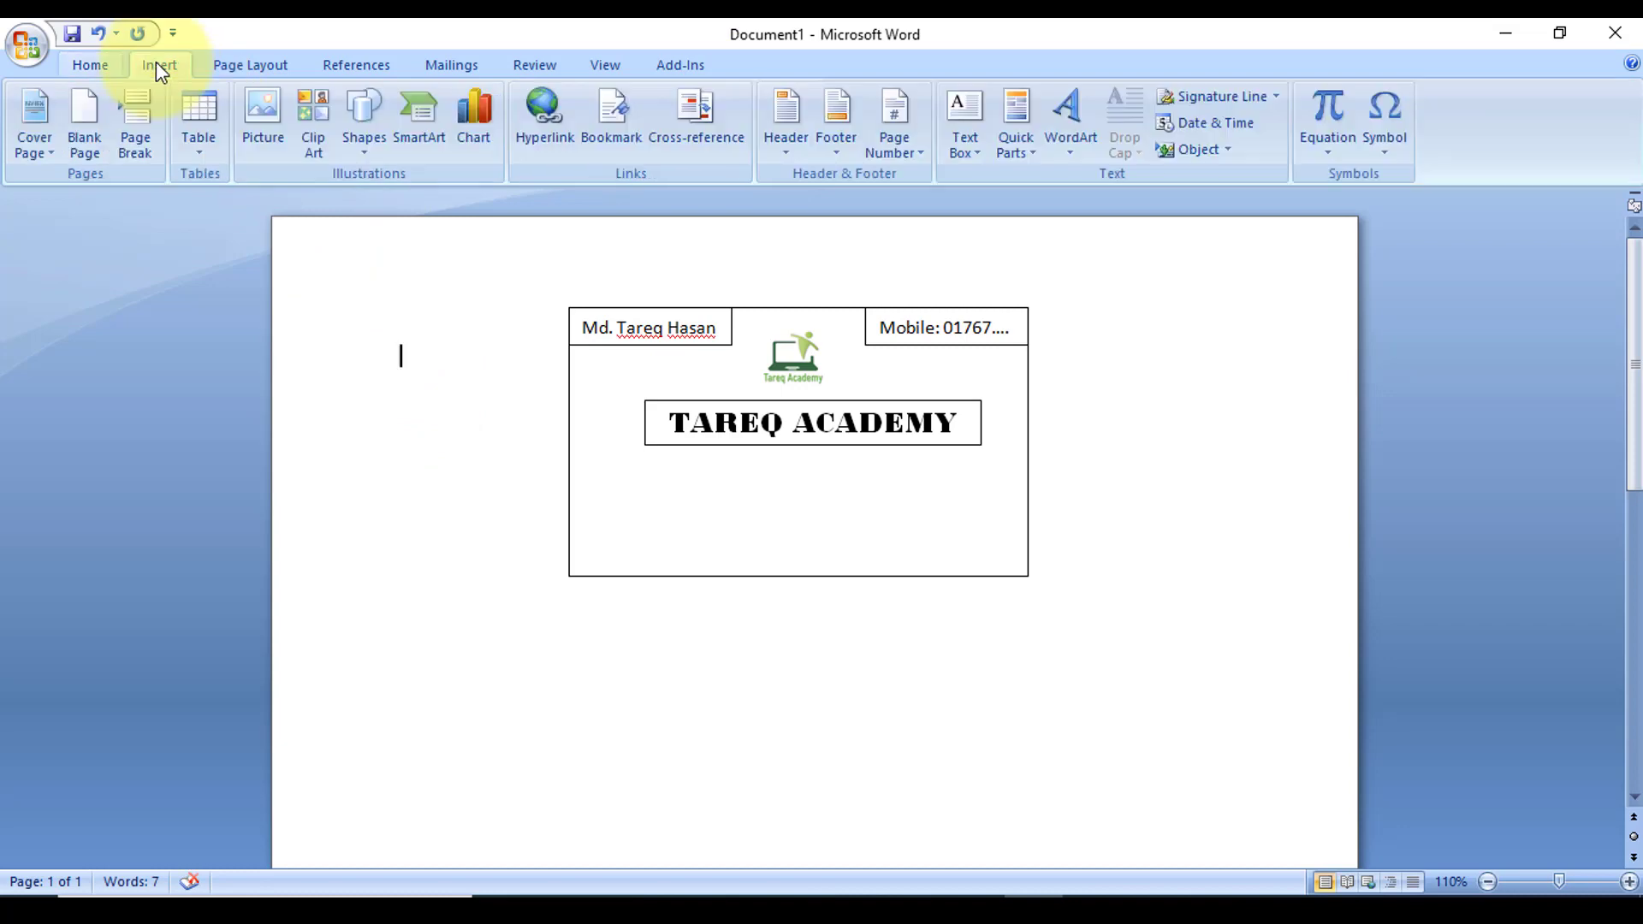
pyautogui.click(363, 137)
pyautogui.click(381, 319)
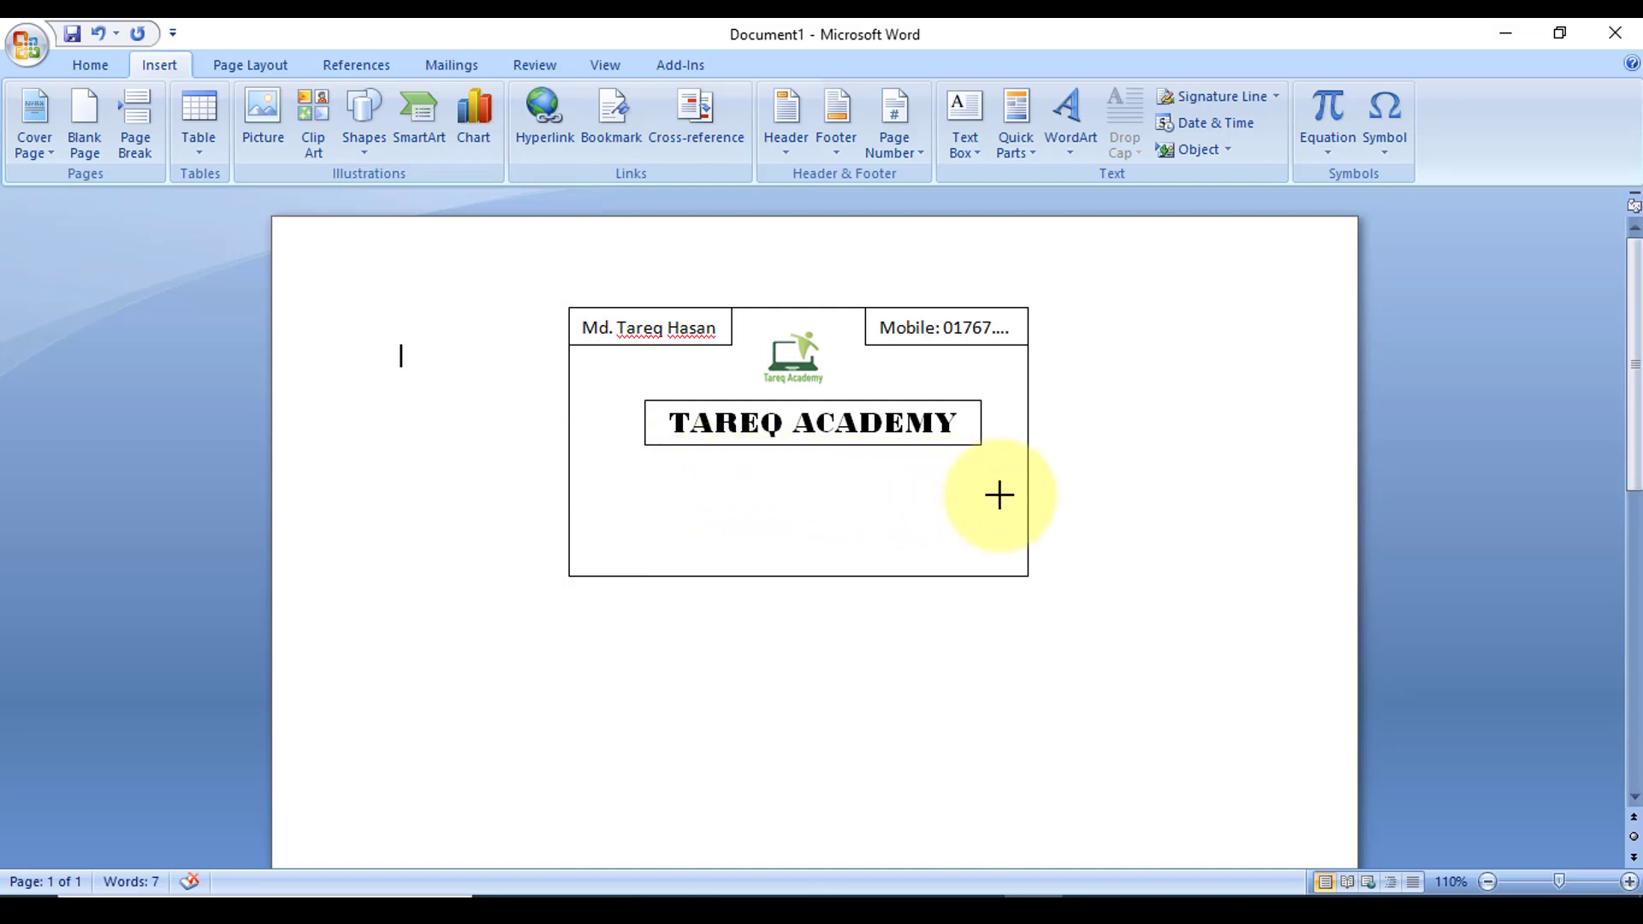
# Draw a thin full-width band under the TAREQ ACADEMY title, filled light blue with no outline.
pyautogui.moveTo(568, 463); pyautogui.dragTo(1023, 502)
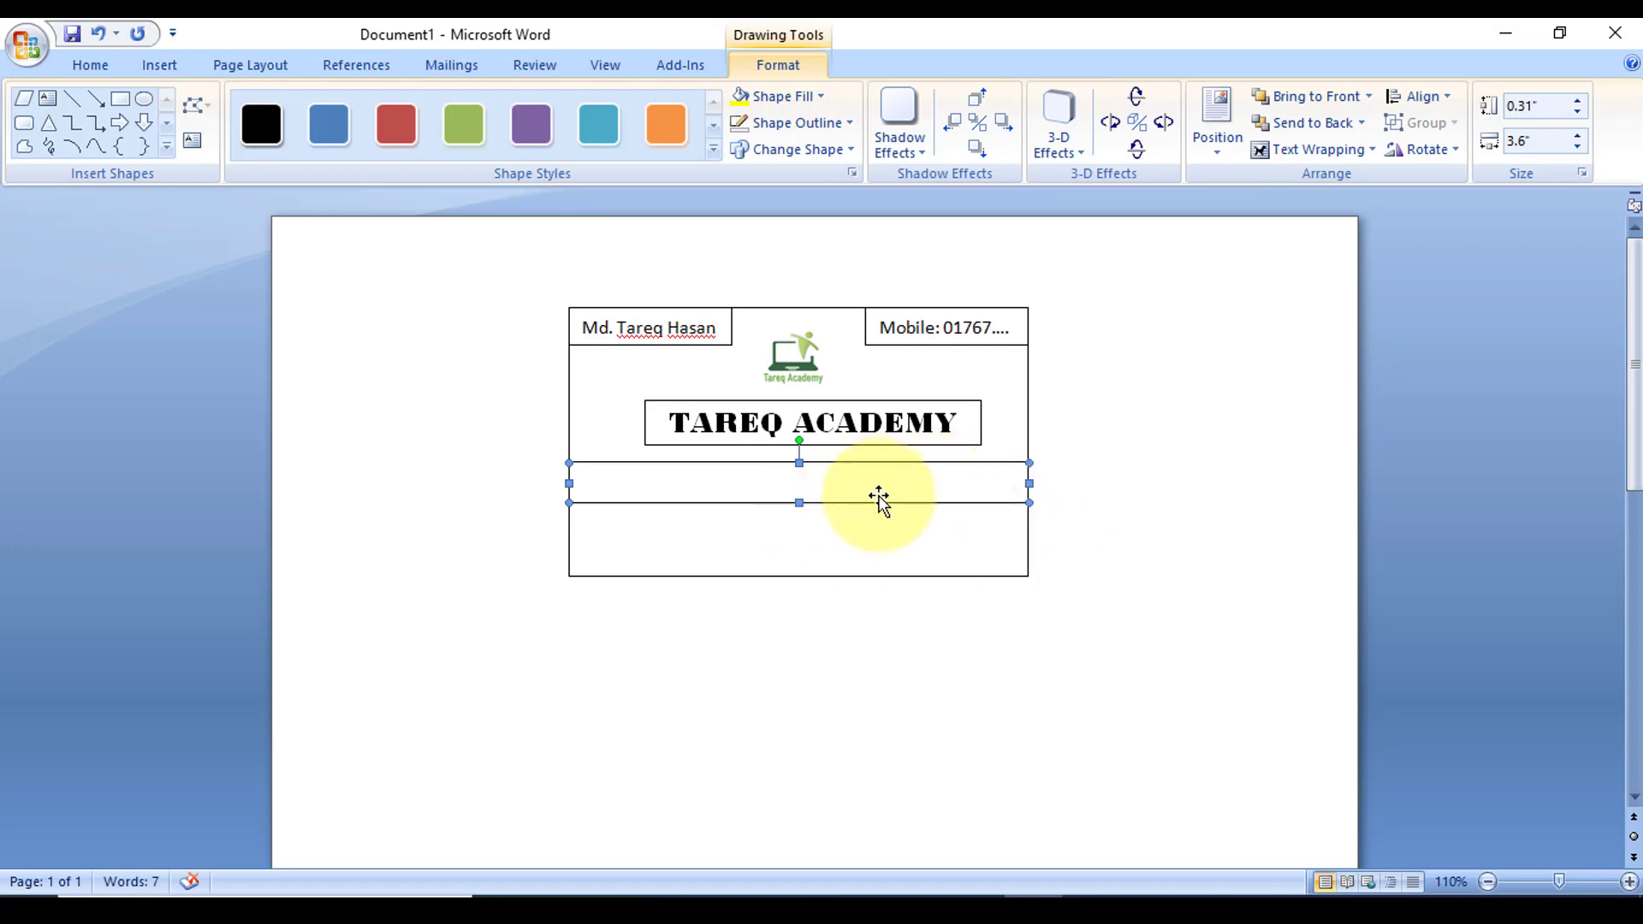
pyautogui.click(789, 103)
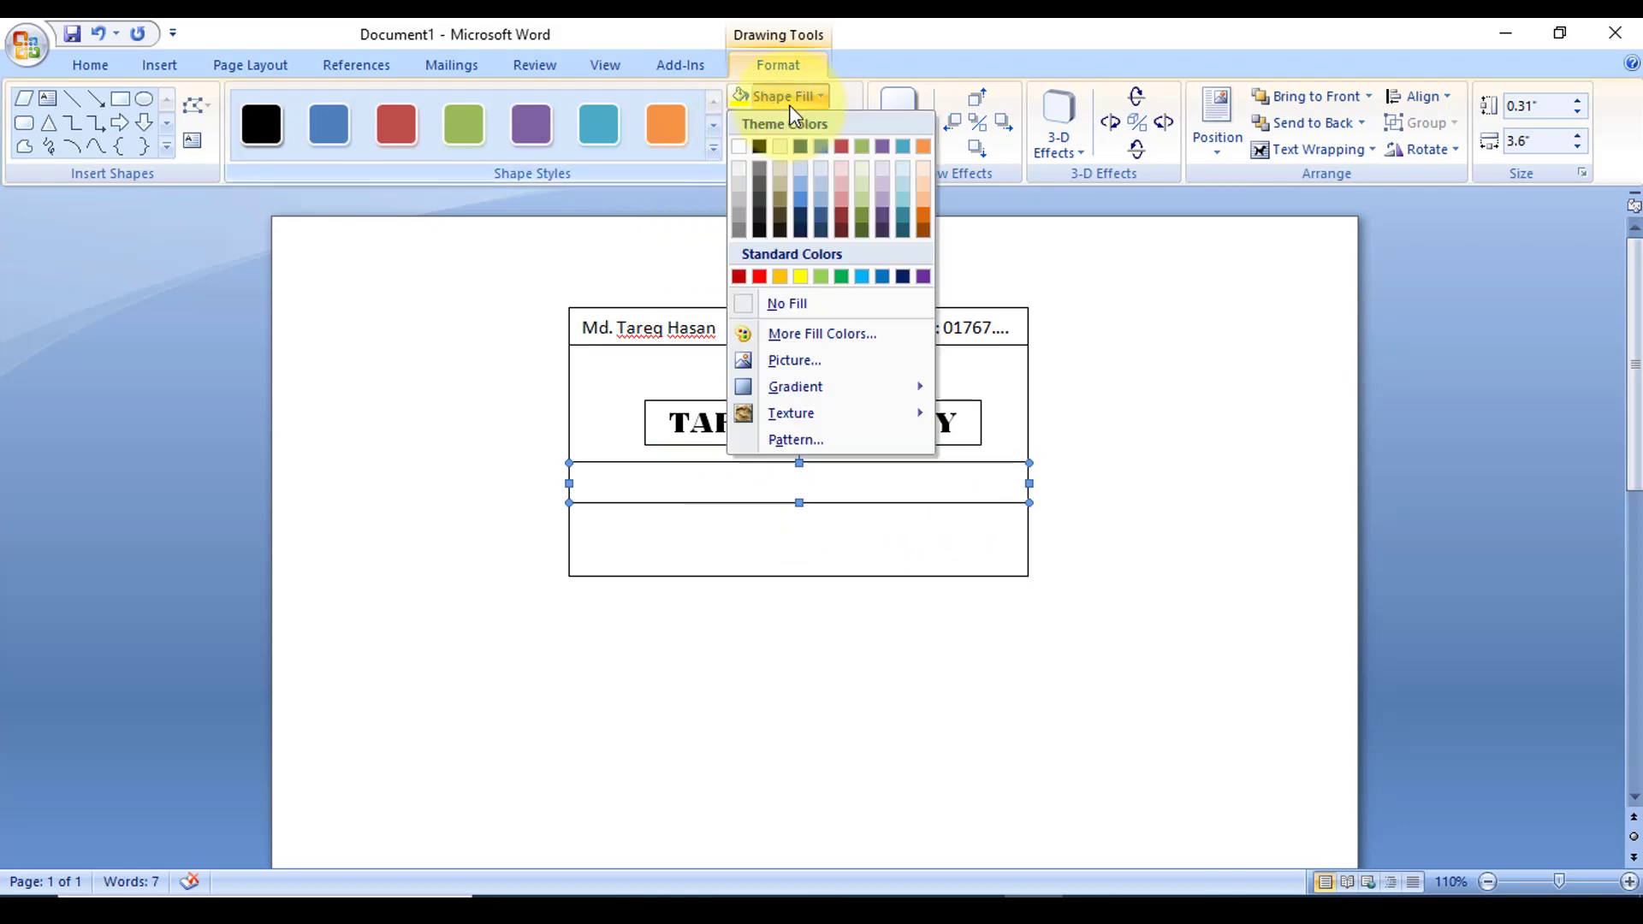
pyautogui.click(862, 277)
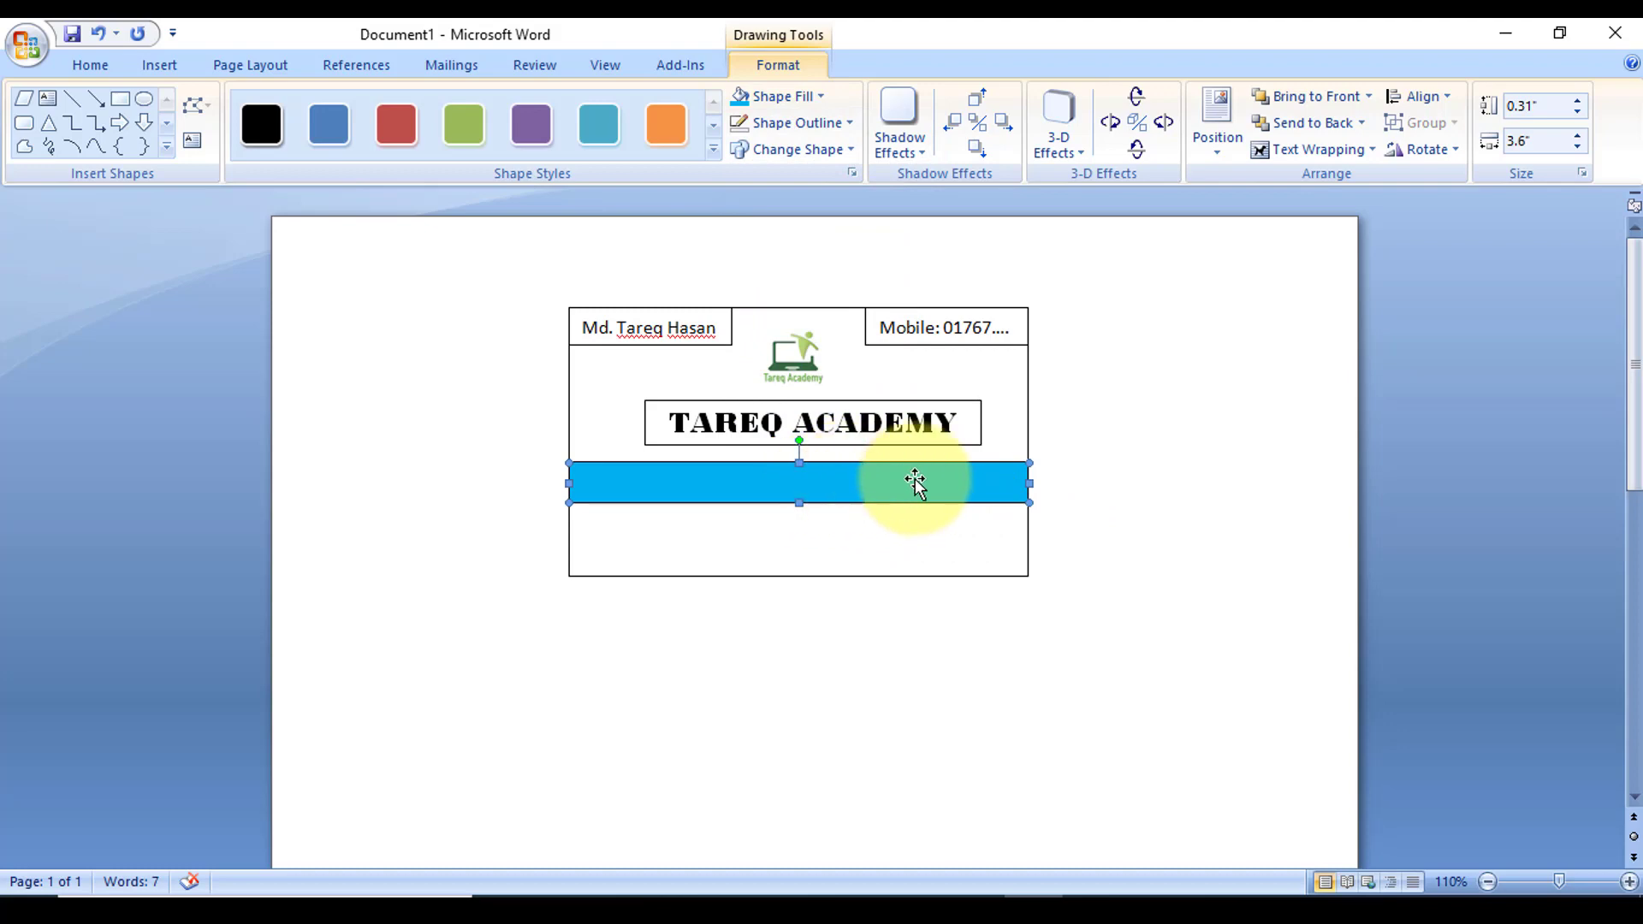
pyautogui.click(817, 123)
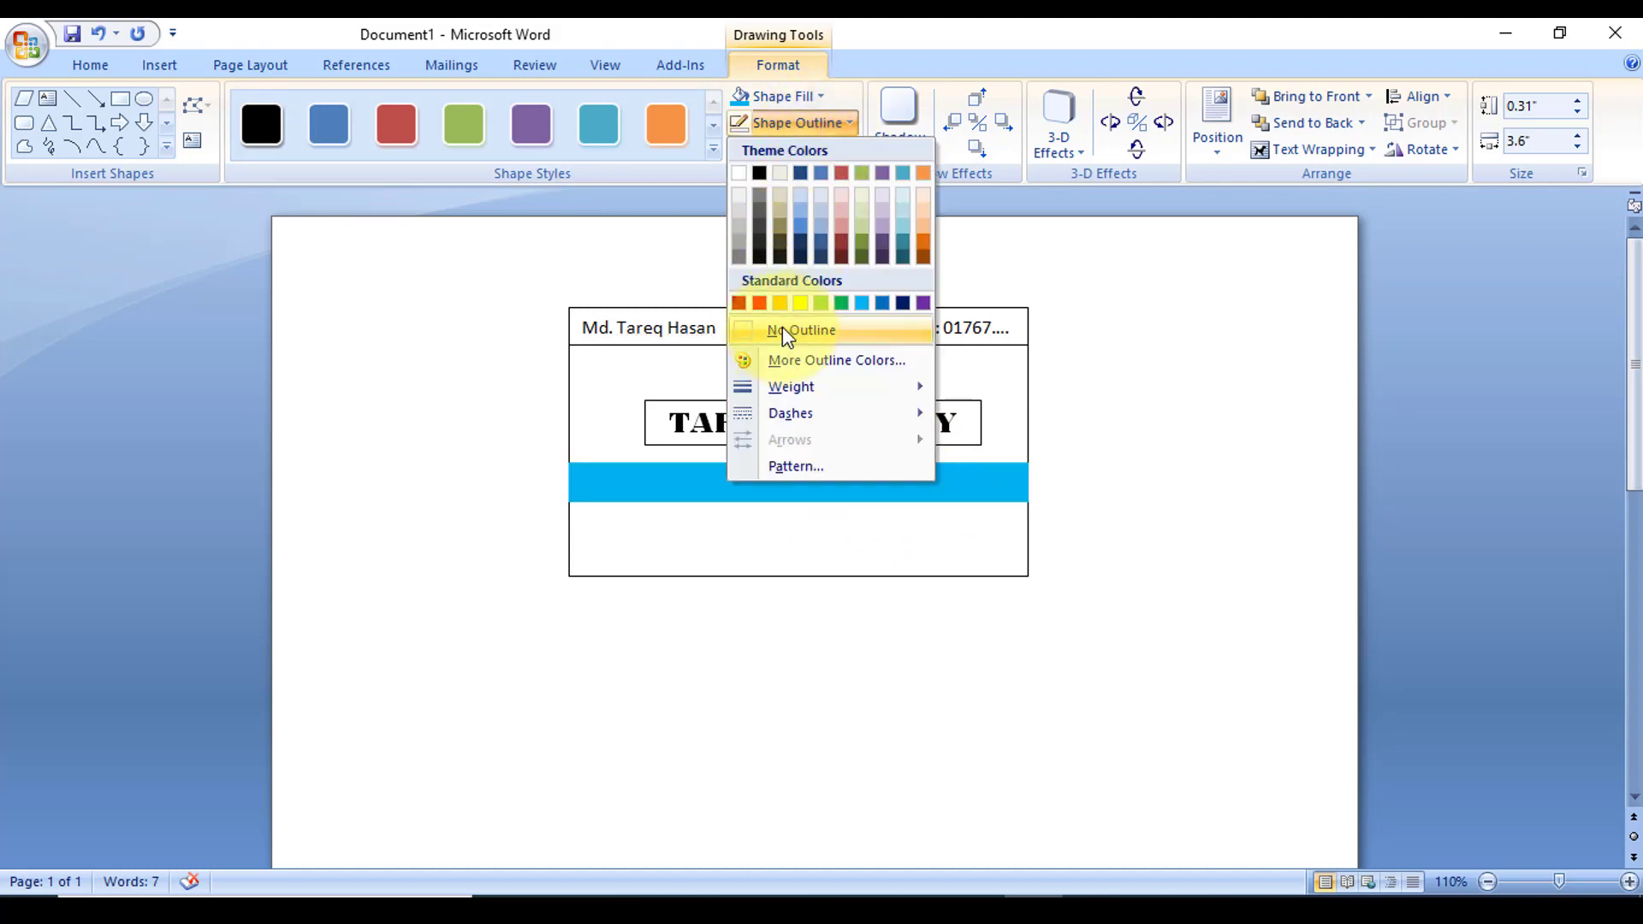
pyautogui.click(787, 330)
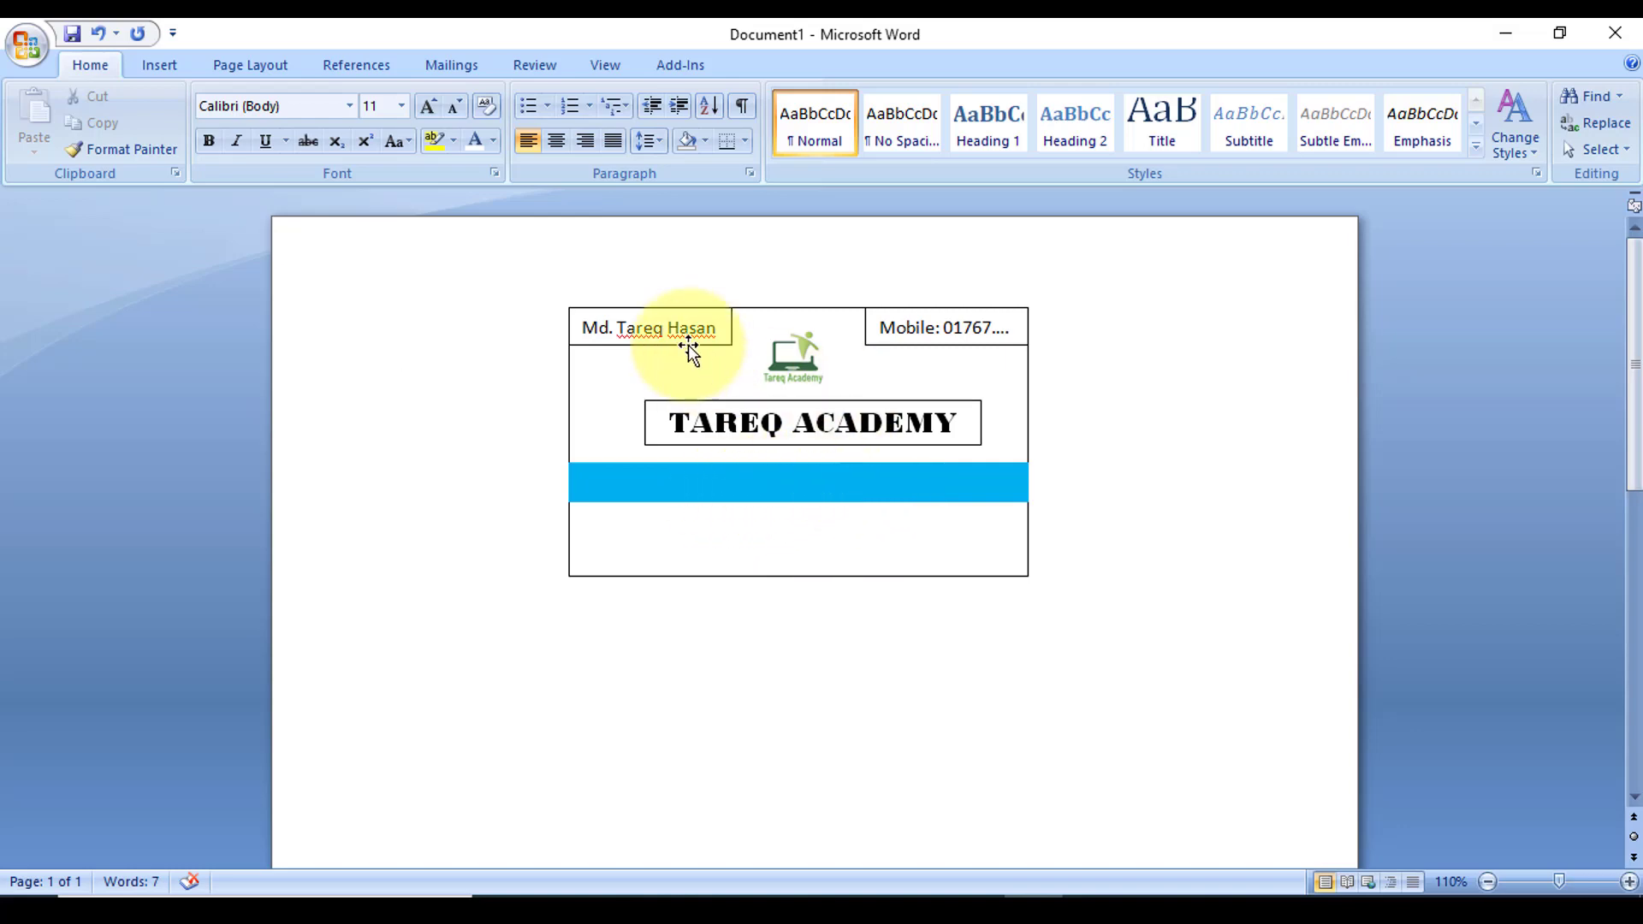
# Remove the outlines from the name and mobile number text boxes.
pyautogui.click(774, 65)
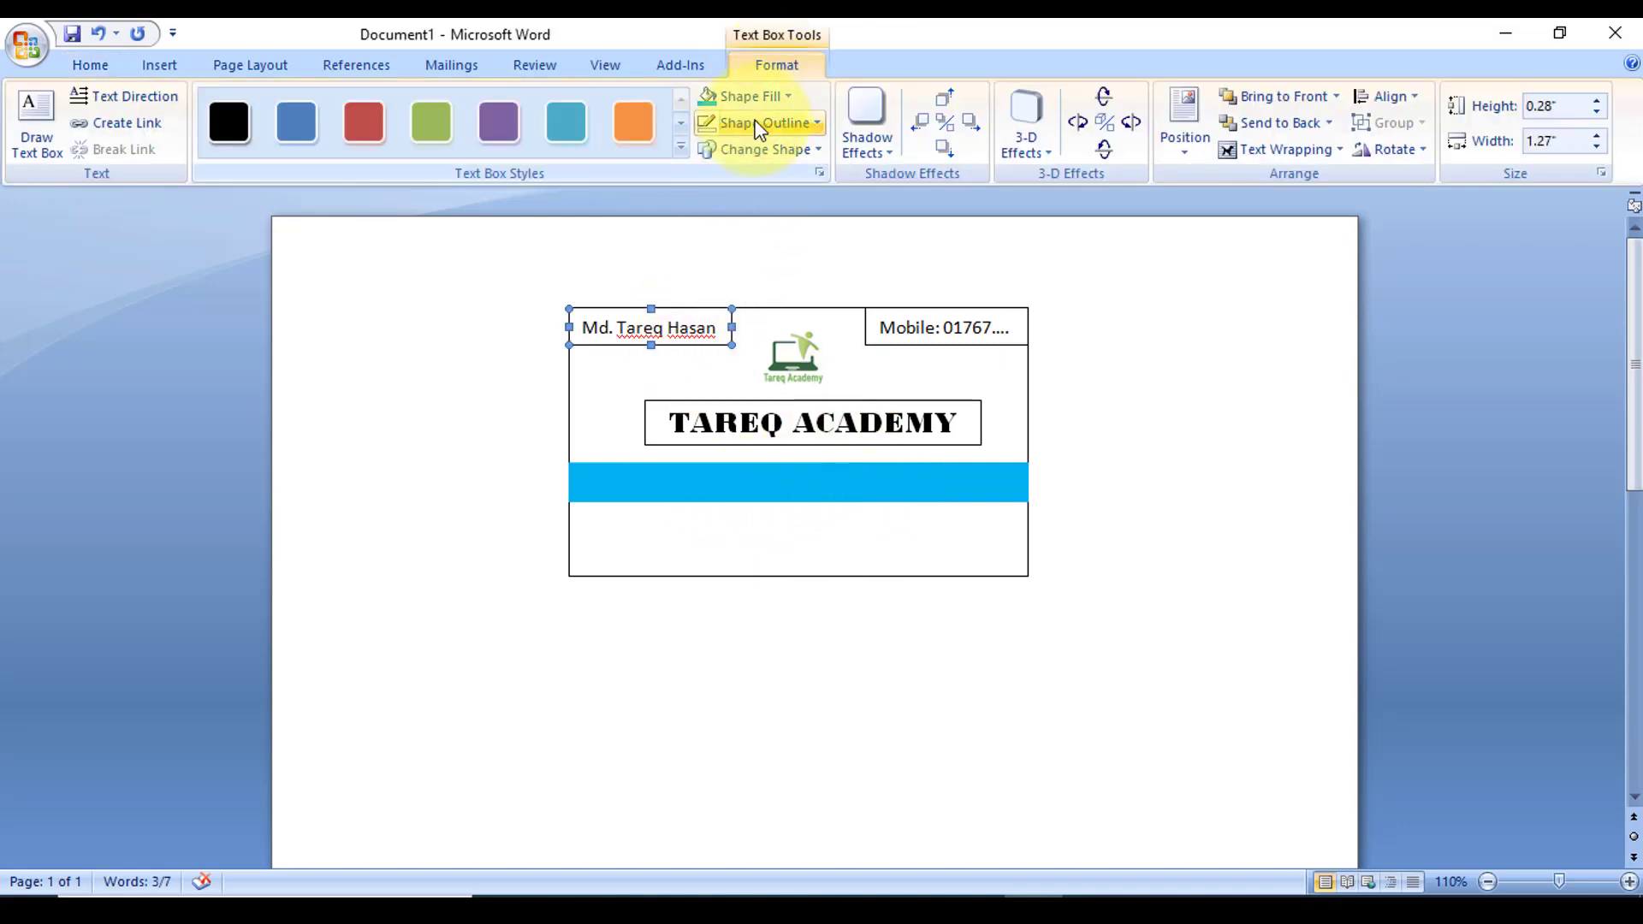
pyautogui.click(764, 122)
pyautogui.click(766, 331)
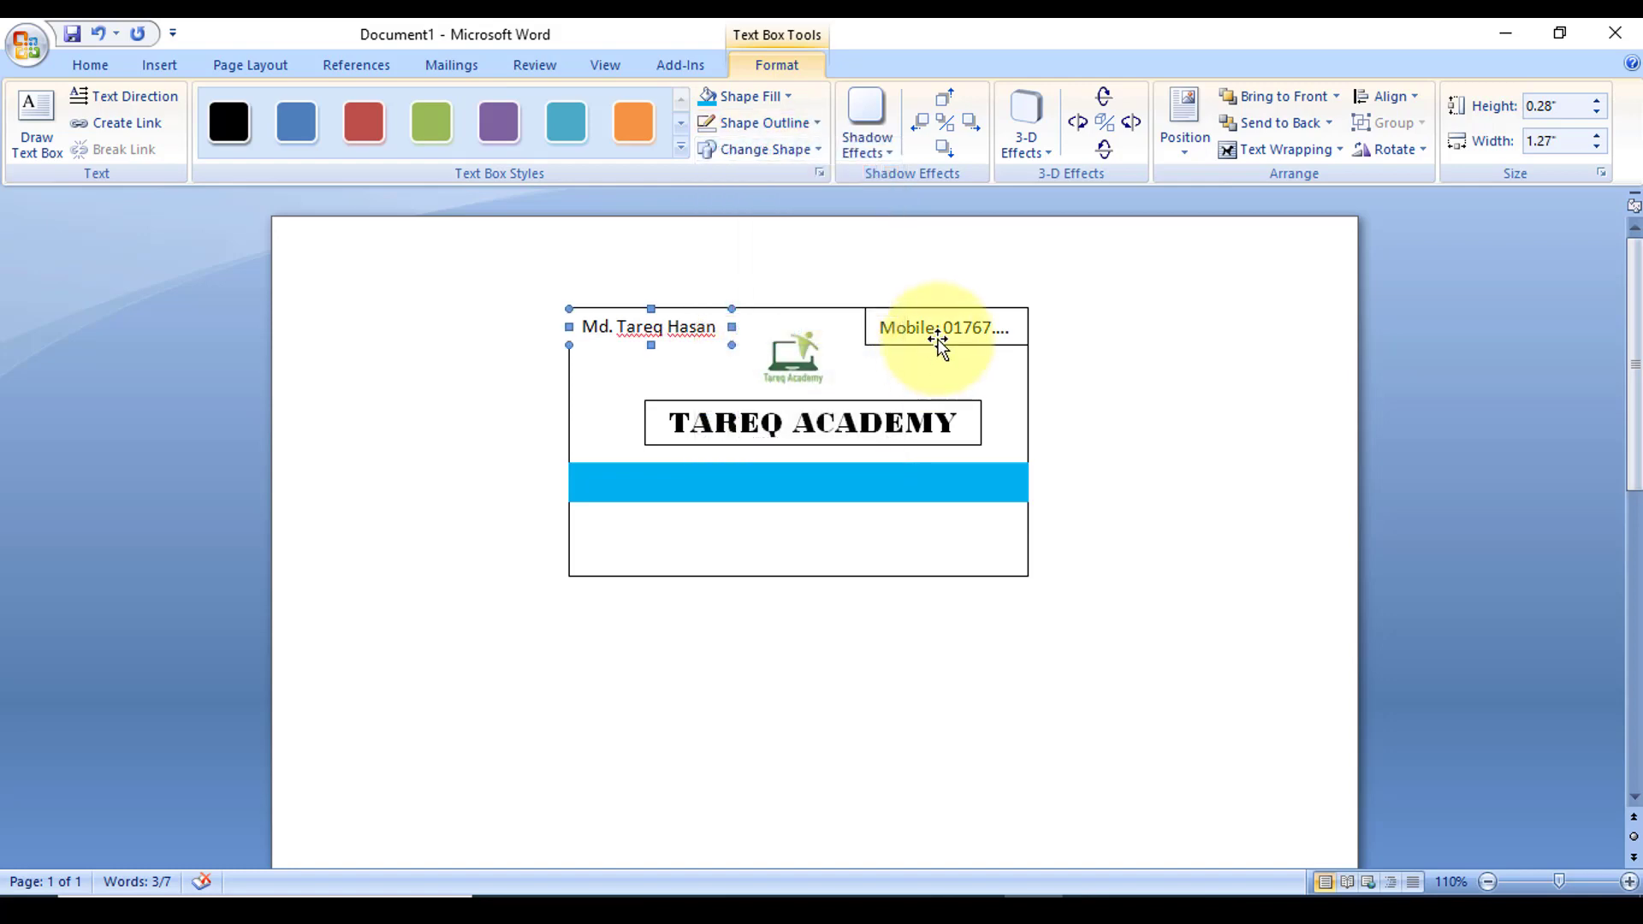
pyautogui.click(931, 323)
pyautogui.click(765, 122)
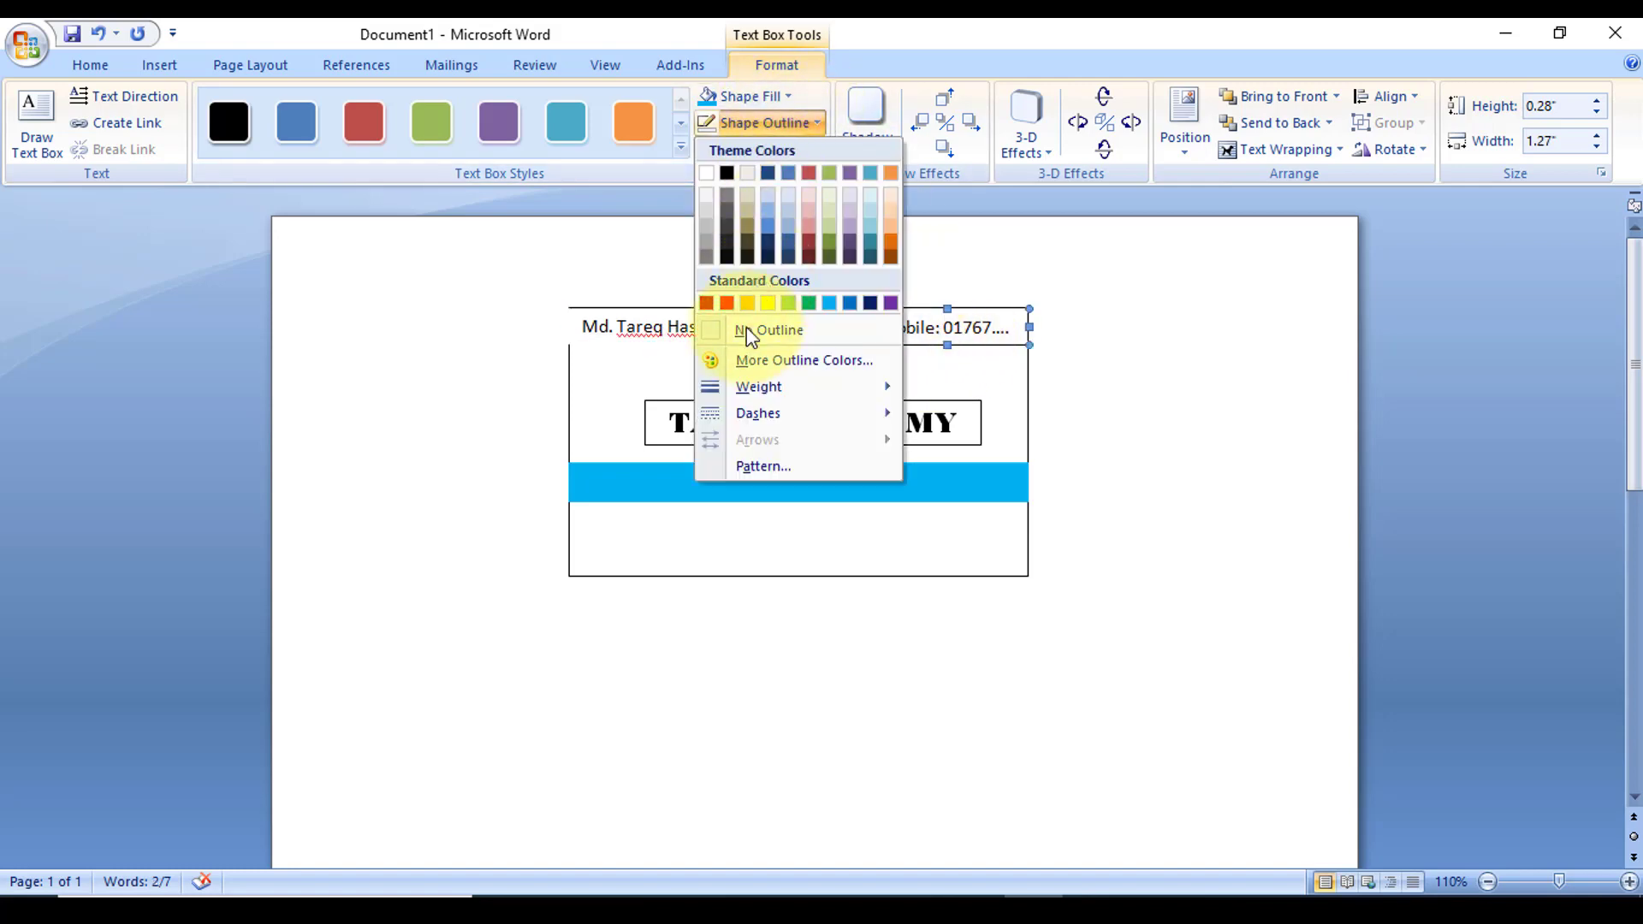
pyautogui.click(748, 338)
pyautogui.click(1197, 360)
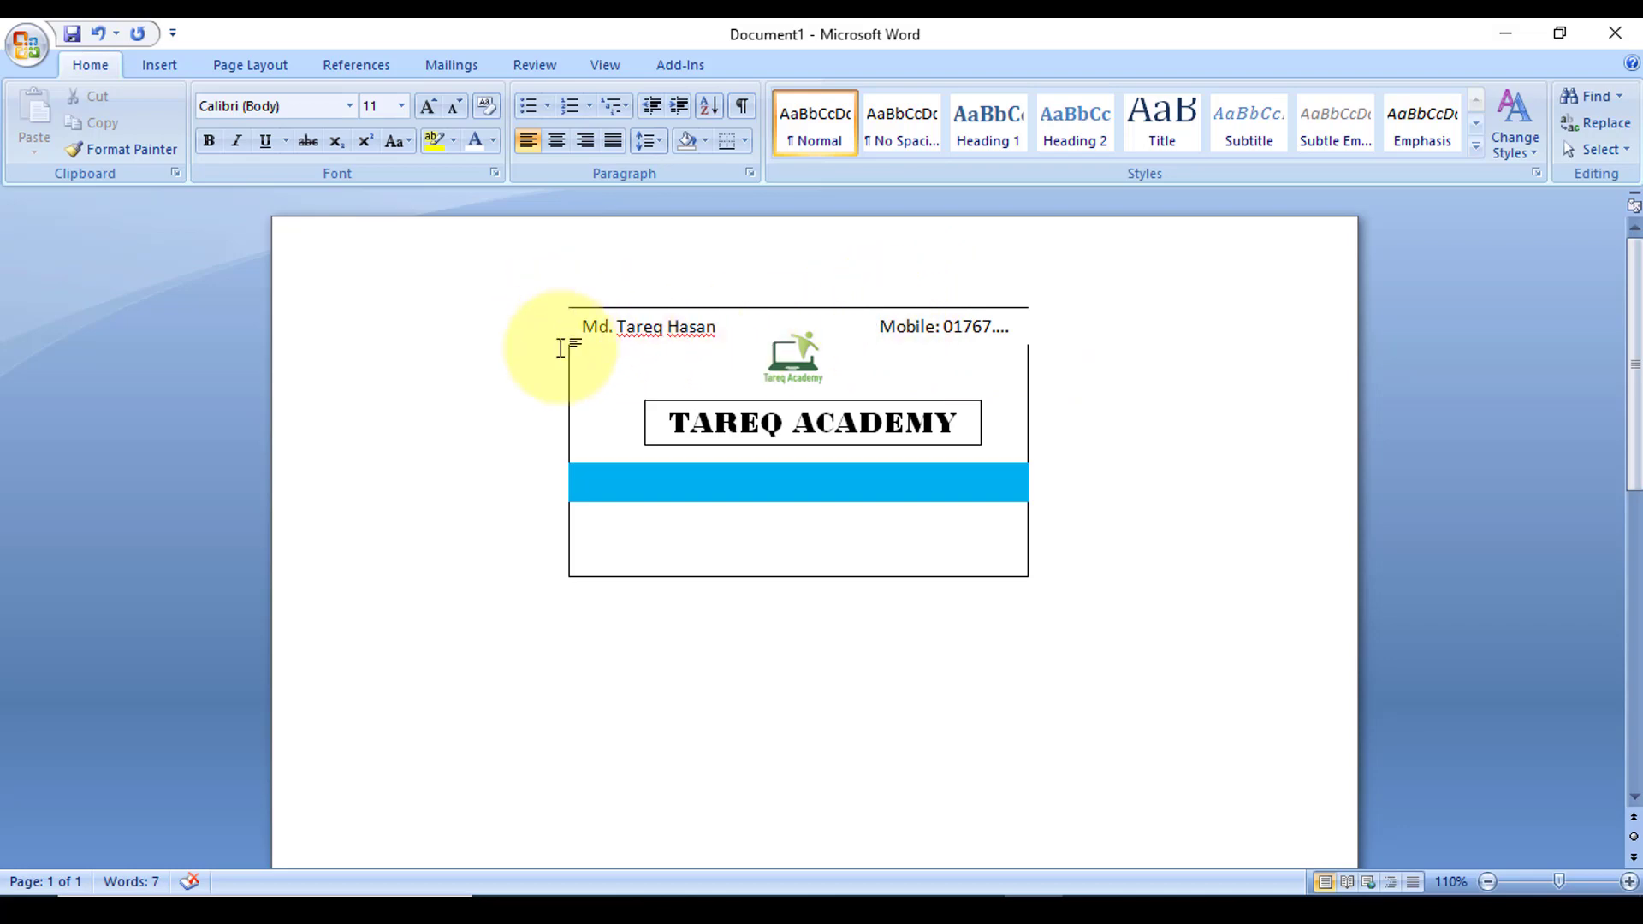
# Reposition the name text box toward the card's left edge, undoing an accidental card move.
pyautogui.click(606, 332)
pyautogui.write('.')
pyautogui.click(607, 346)
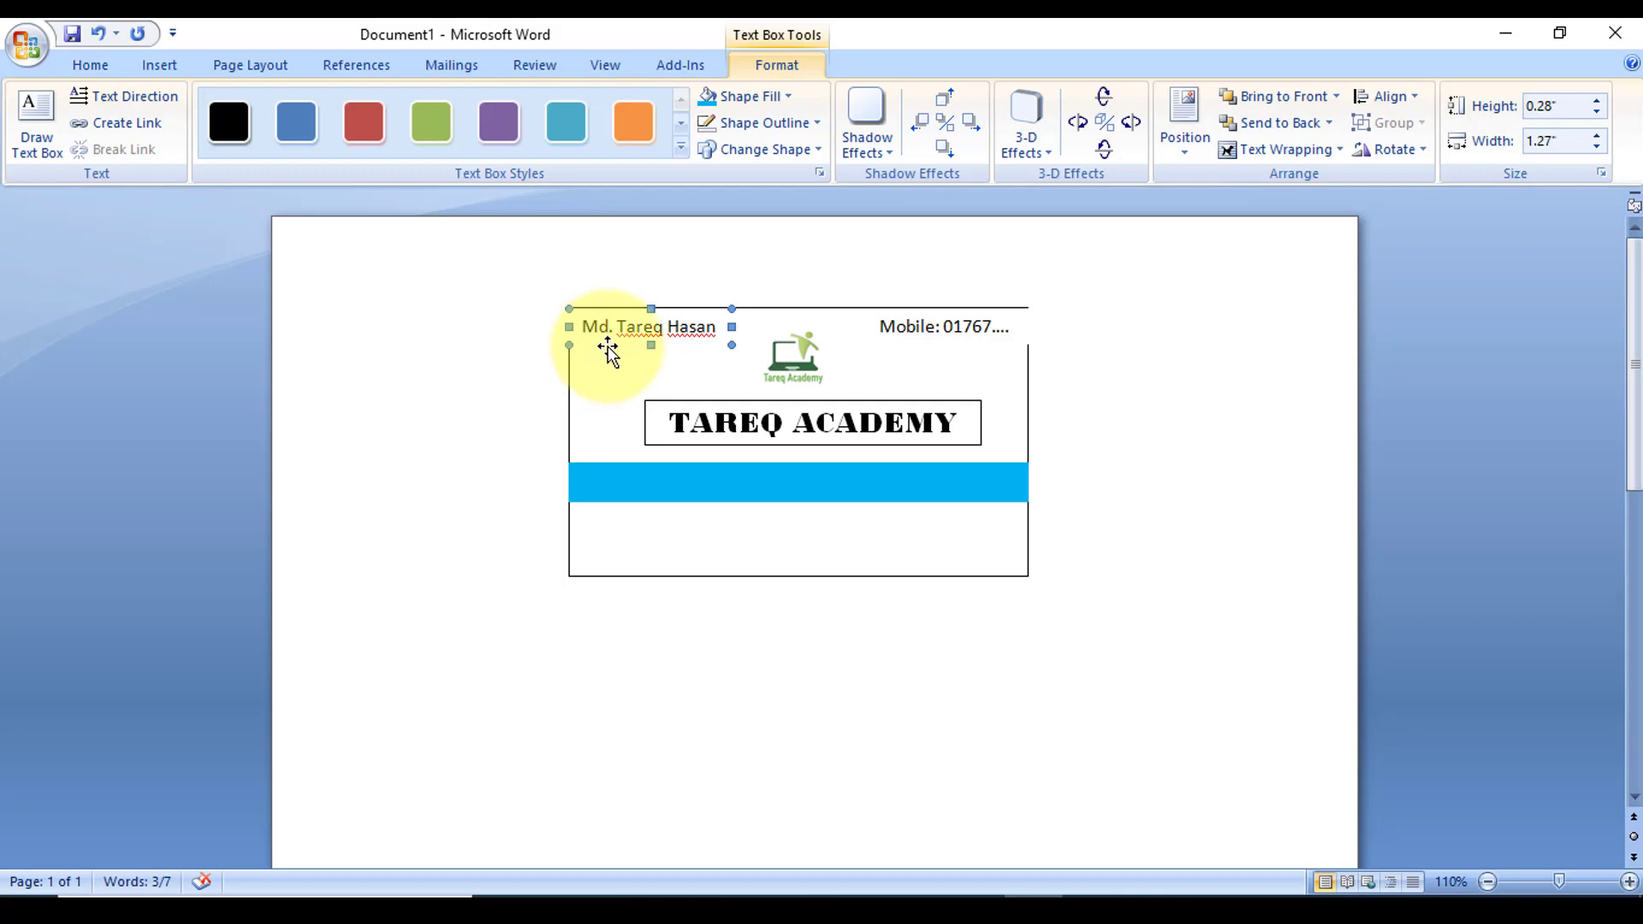
pyautogui.click(611, 355)
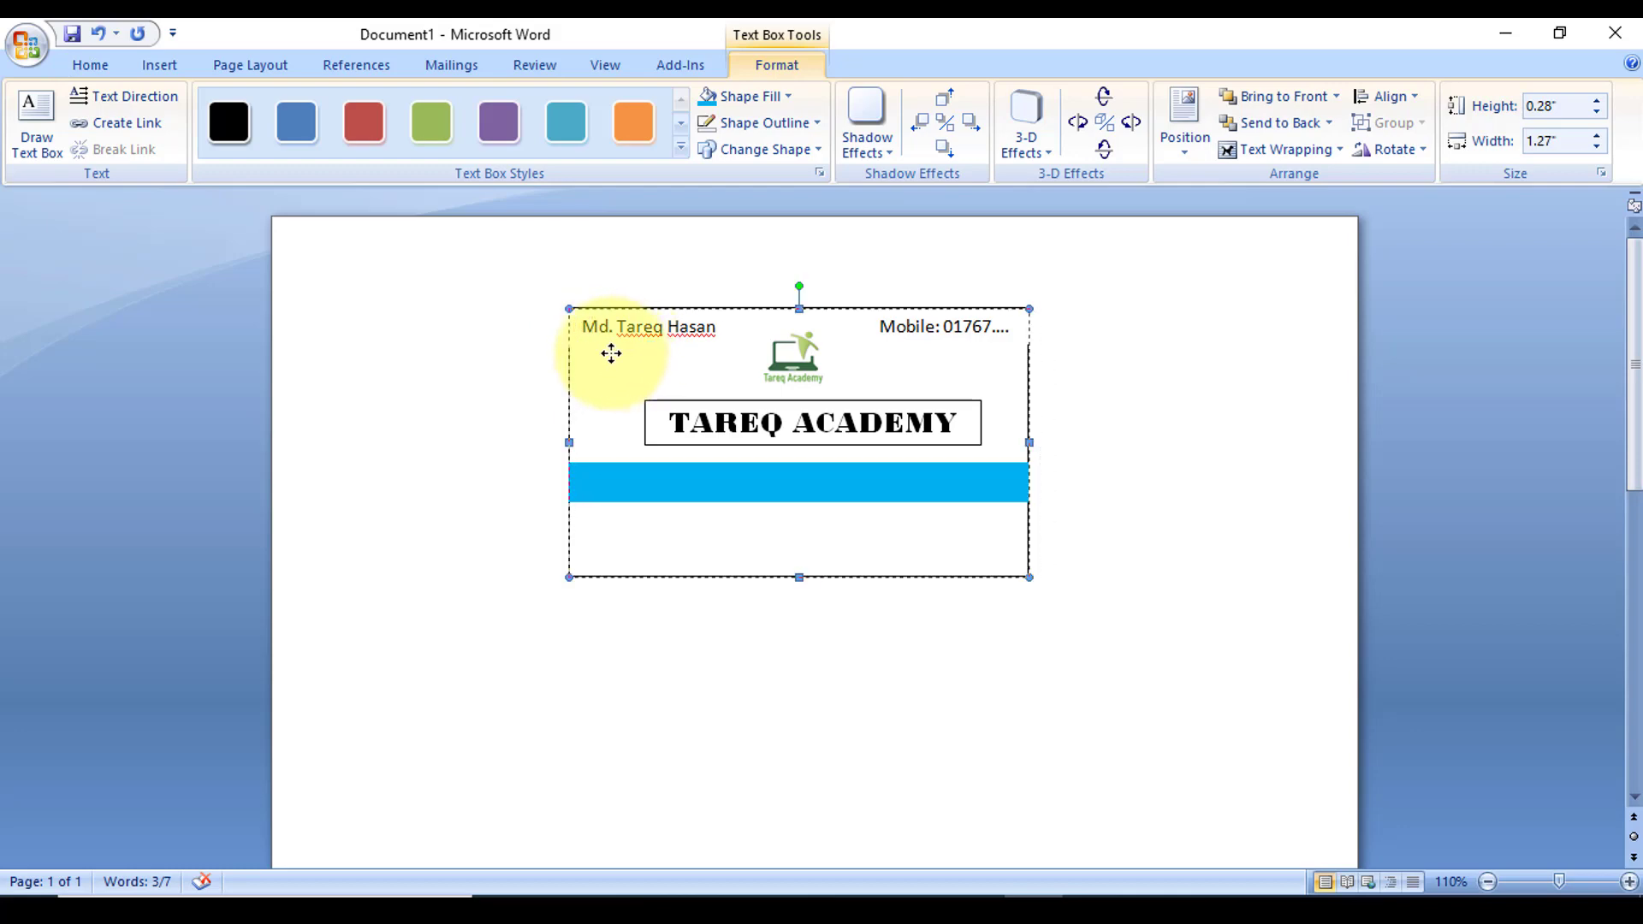
pyautogui.click(606, 346)
pyautogui.moveTo(605, 352)
pyautogui.mouseDown()
pyautogui.moveTo(647, 348)
pyautogui.moveTo(592, 355)
pyautogui.mouseUp()
pyautogui.click(616, 349)
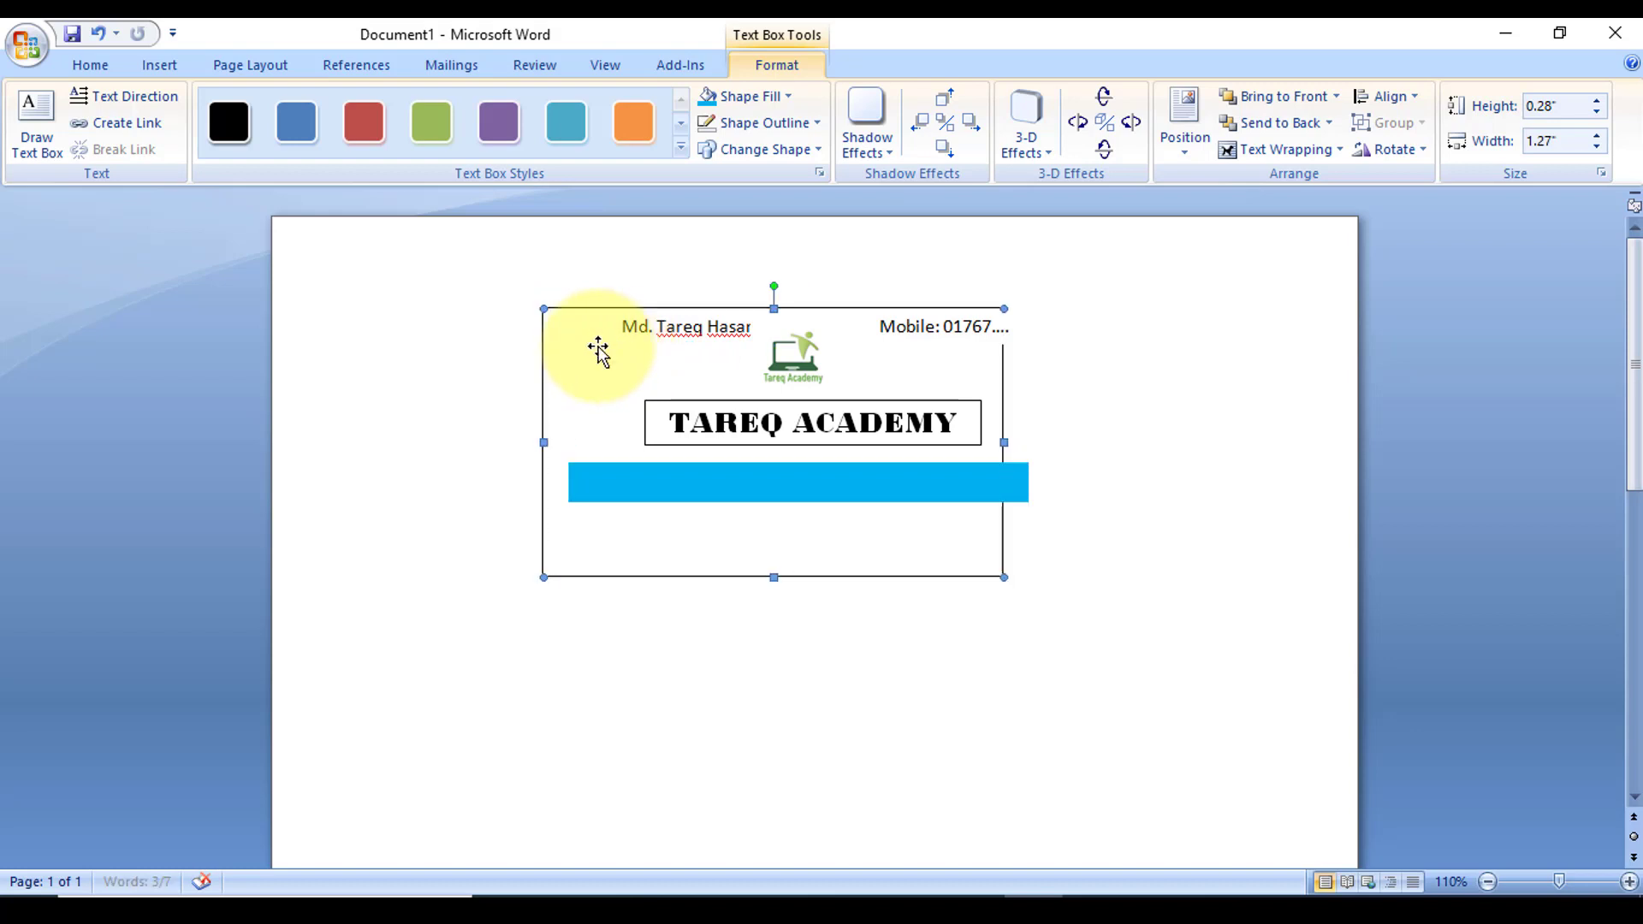
pyautogui.hotkey('ctrl', 'z')
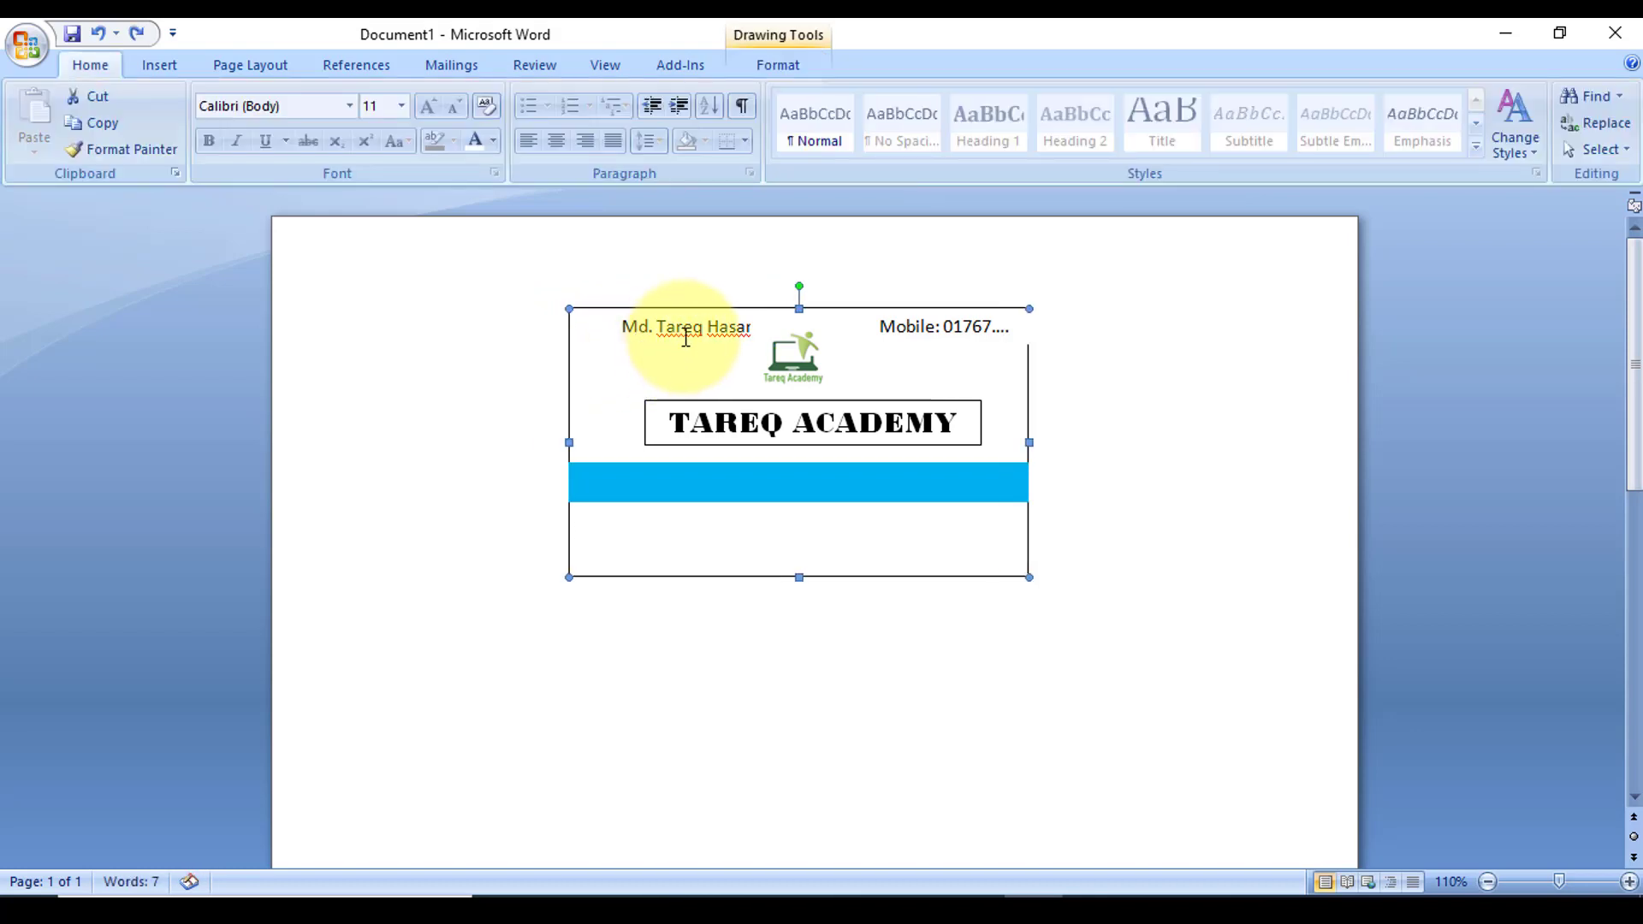
pyautogui.click(683, 349)
pyautogui.moveTo(682, 350); pyautogui.dragTo(639, 348)
pyautogui.click(532, 378)
pyautogui.click(626, 326)
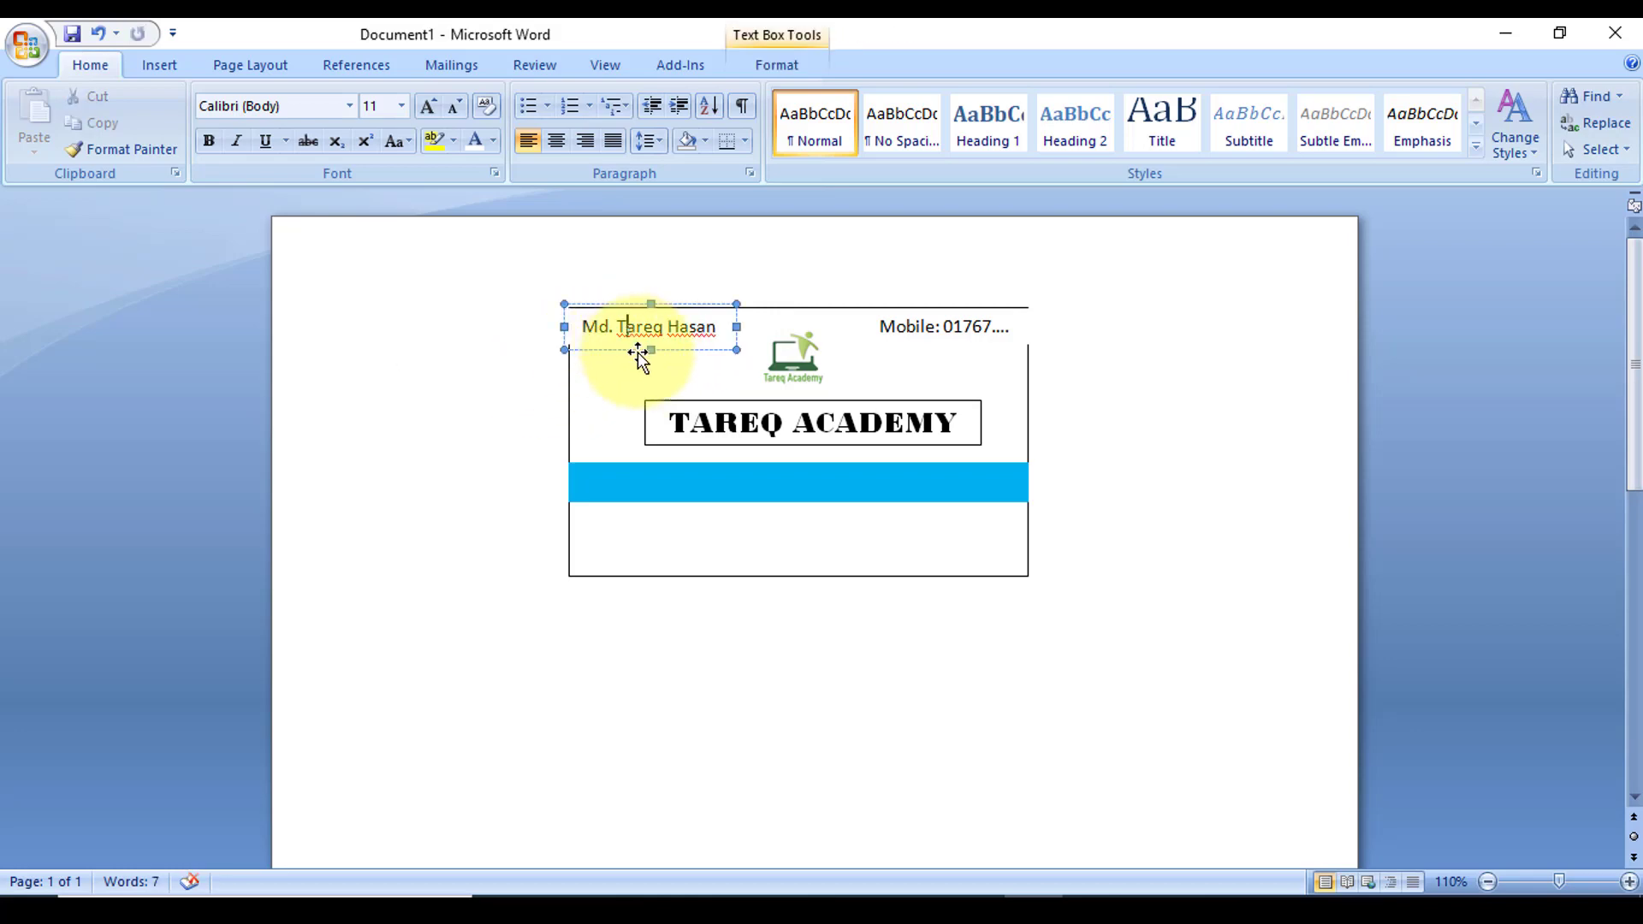
pyautogui.click(639, 352)
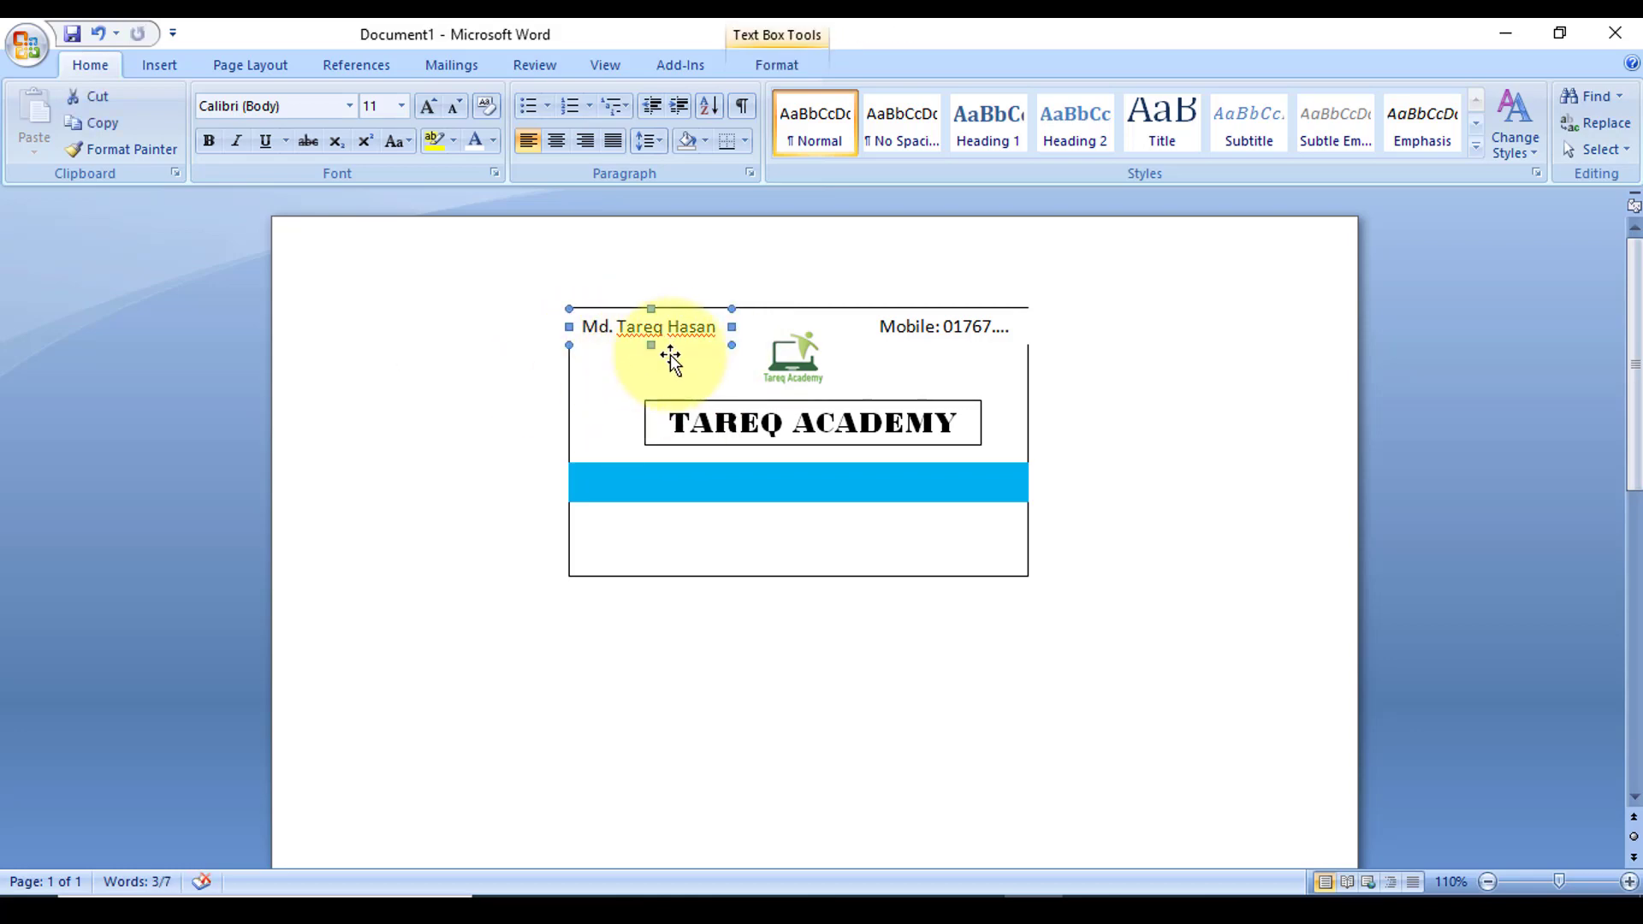
# Set the name and mobile boxes to No Fill so their backgrounds are transparent.
pyautogui.click(788, 68)
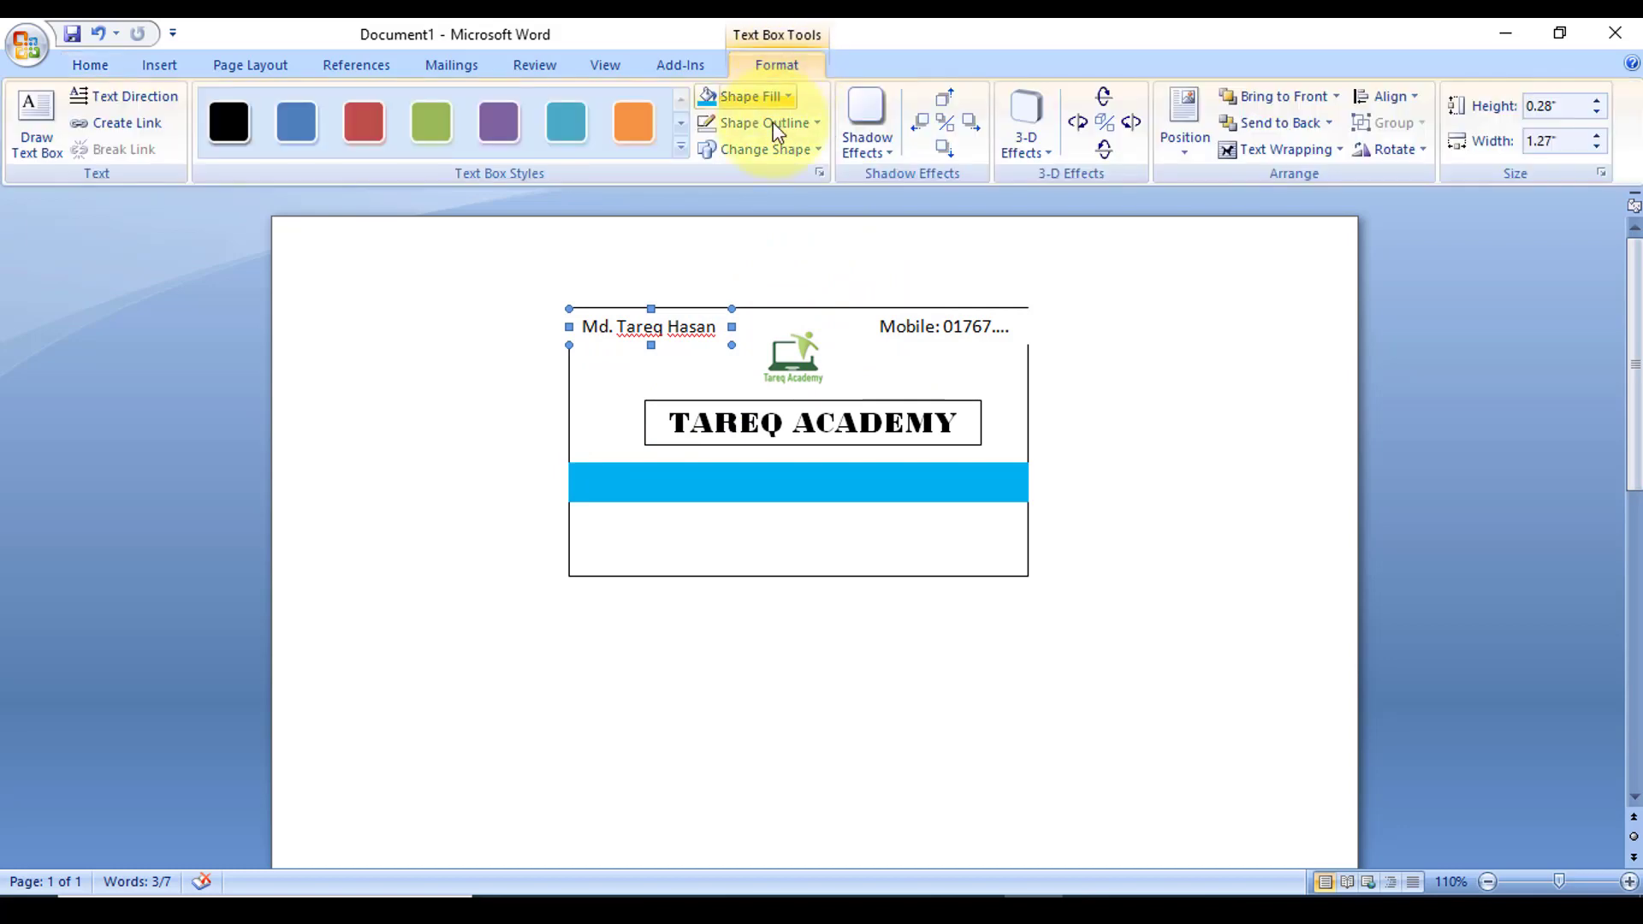
pyautogui.click(777, 97)
pyautogui.click(781, 310)
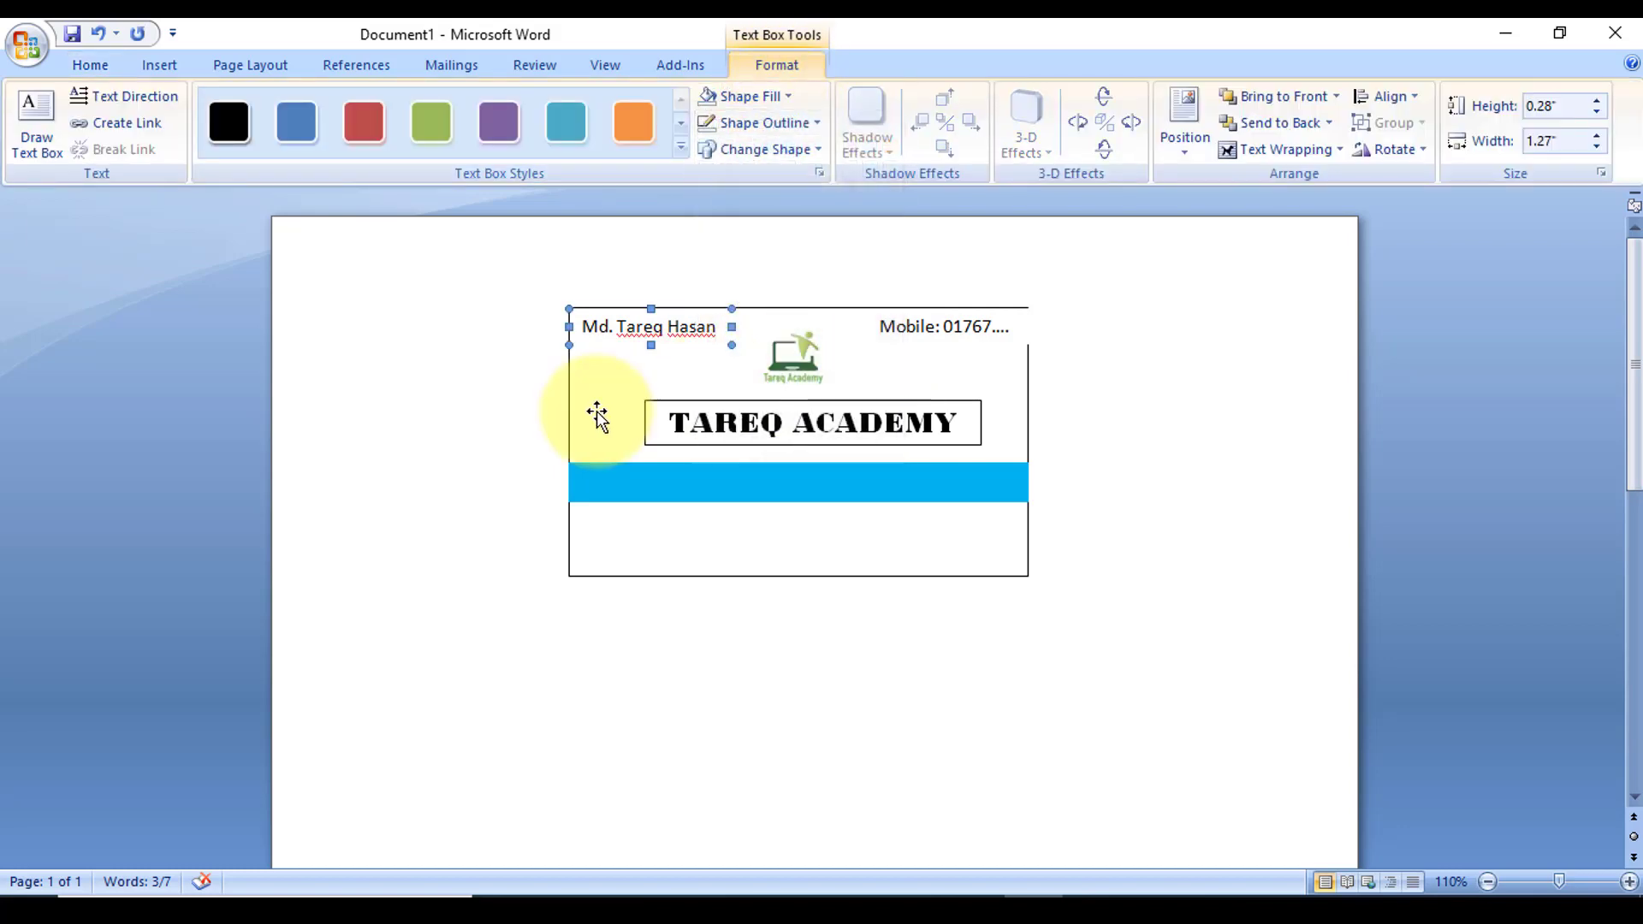
pyautogui.click(624, 326)
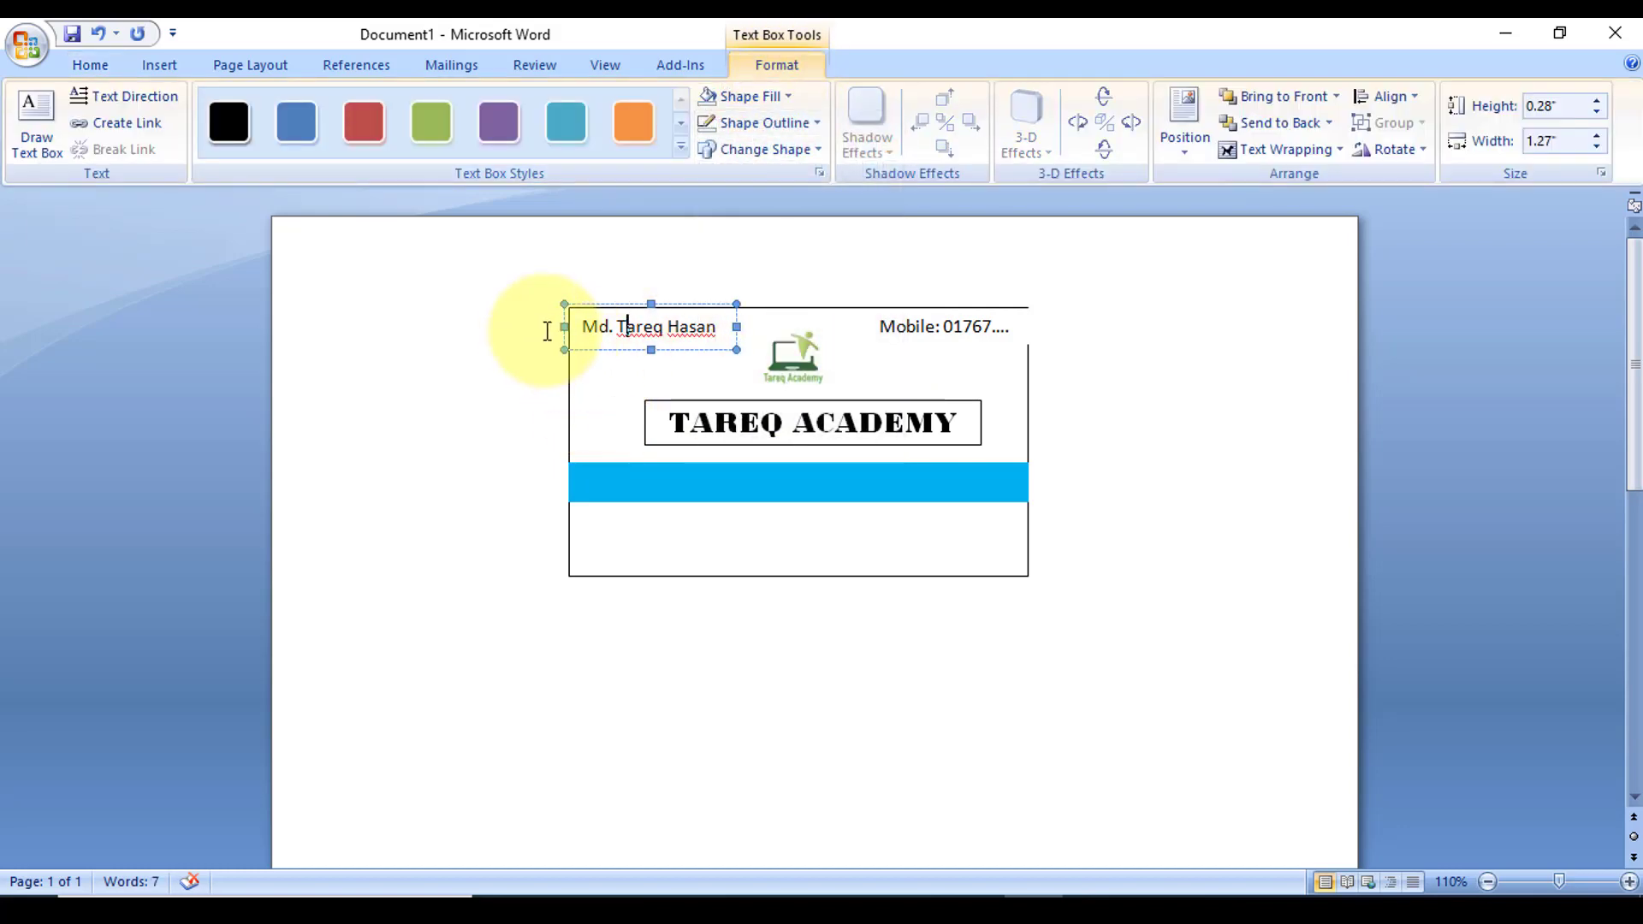
pyautogui.click(484, 384)
pyautogui.click(895, 326)
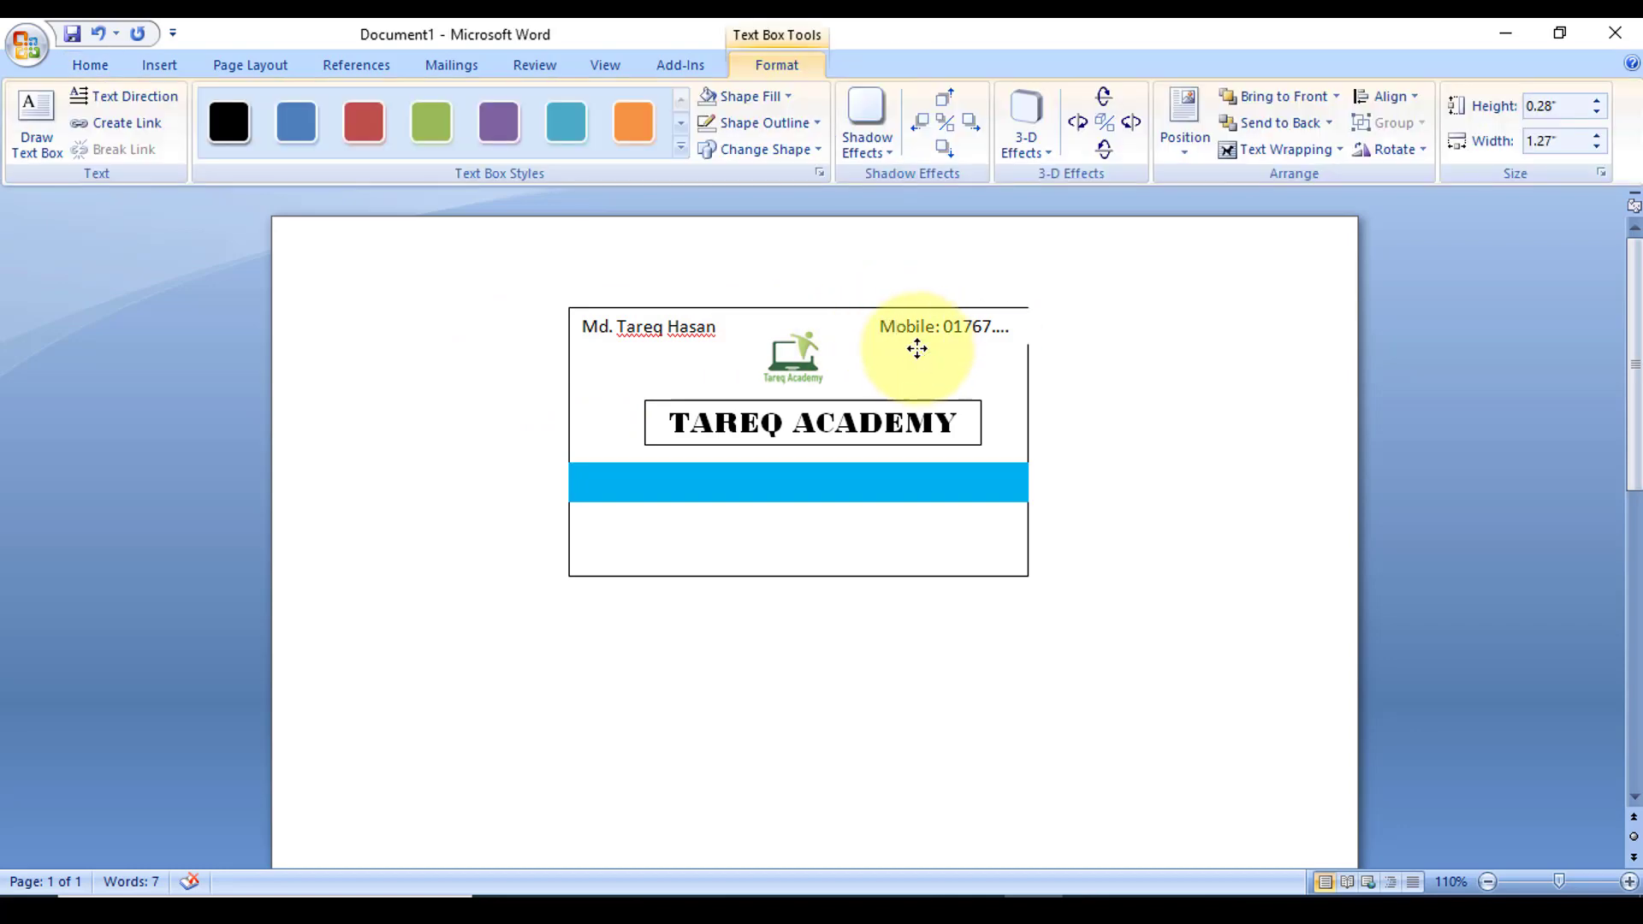
pyautogui.click(916, 348)
pyautogui.click(742, 96)
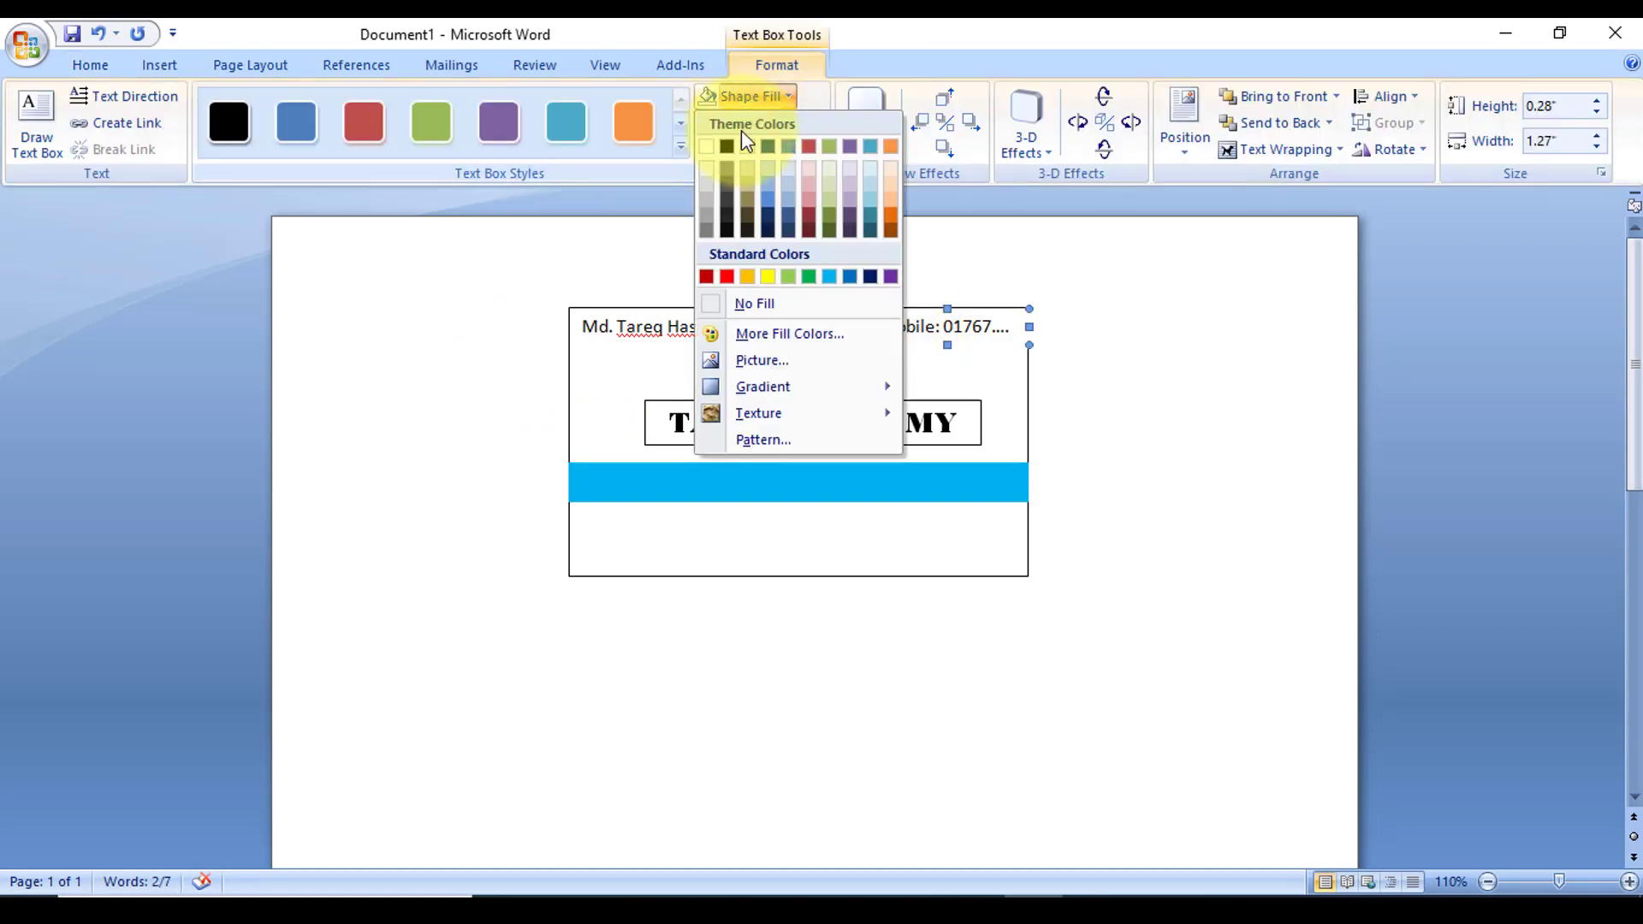
pyautogui.click(722, 304)
pyautogui.click(1042, 359)
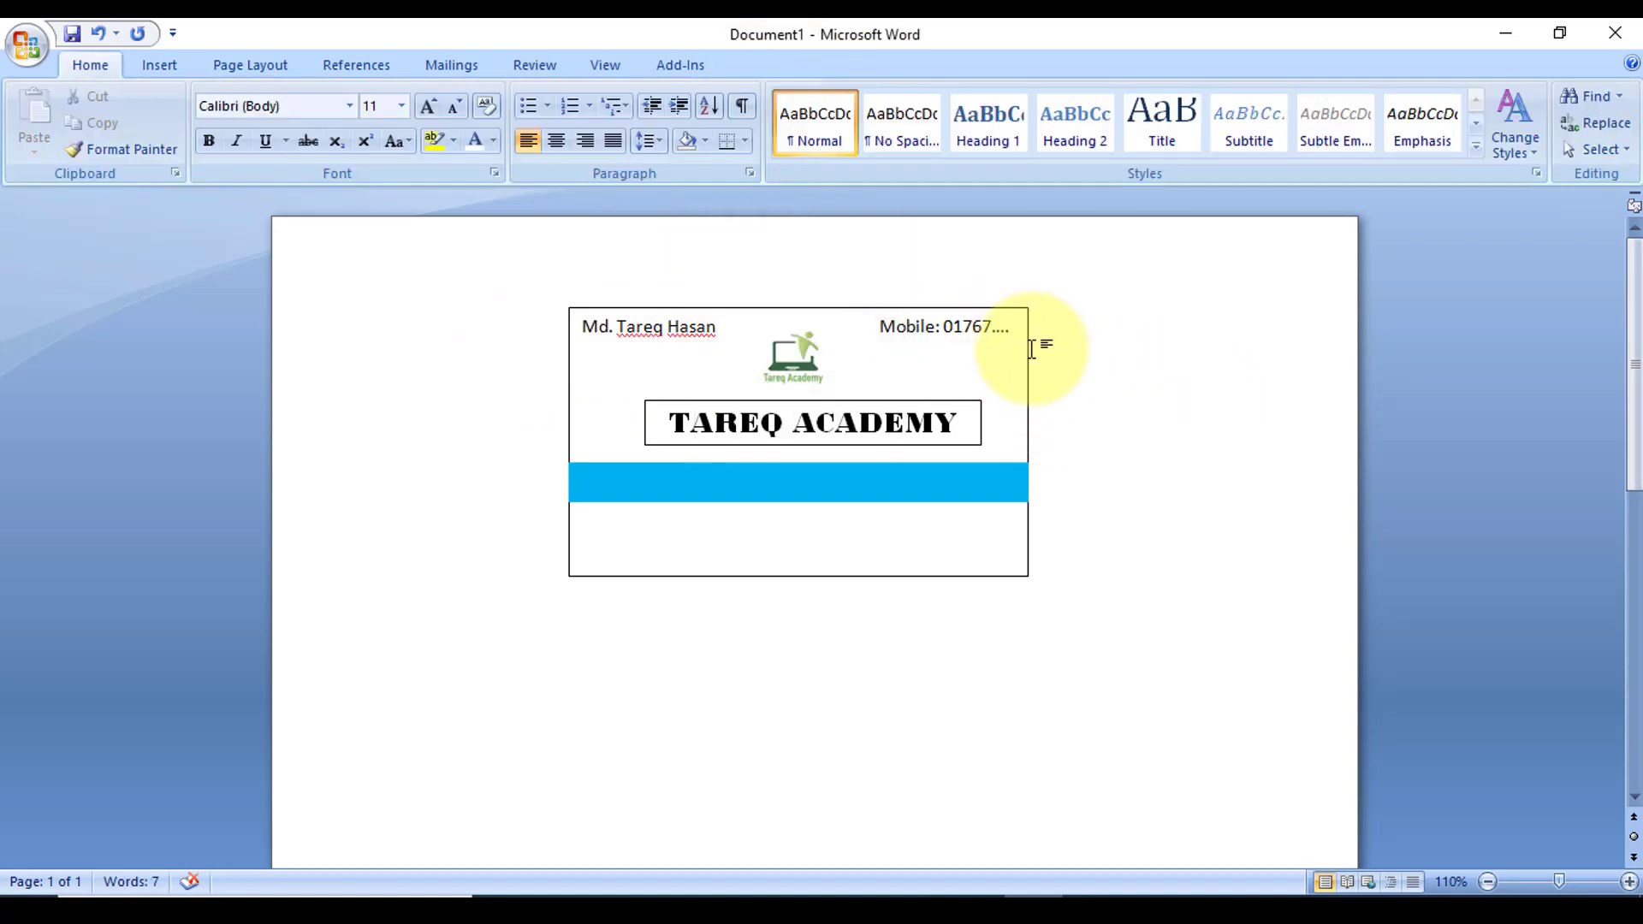
pyautogui.click(941, 412)
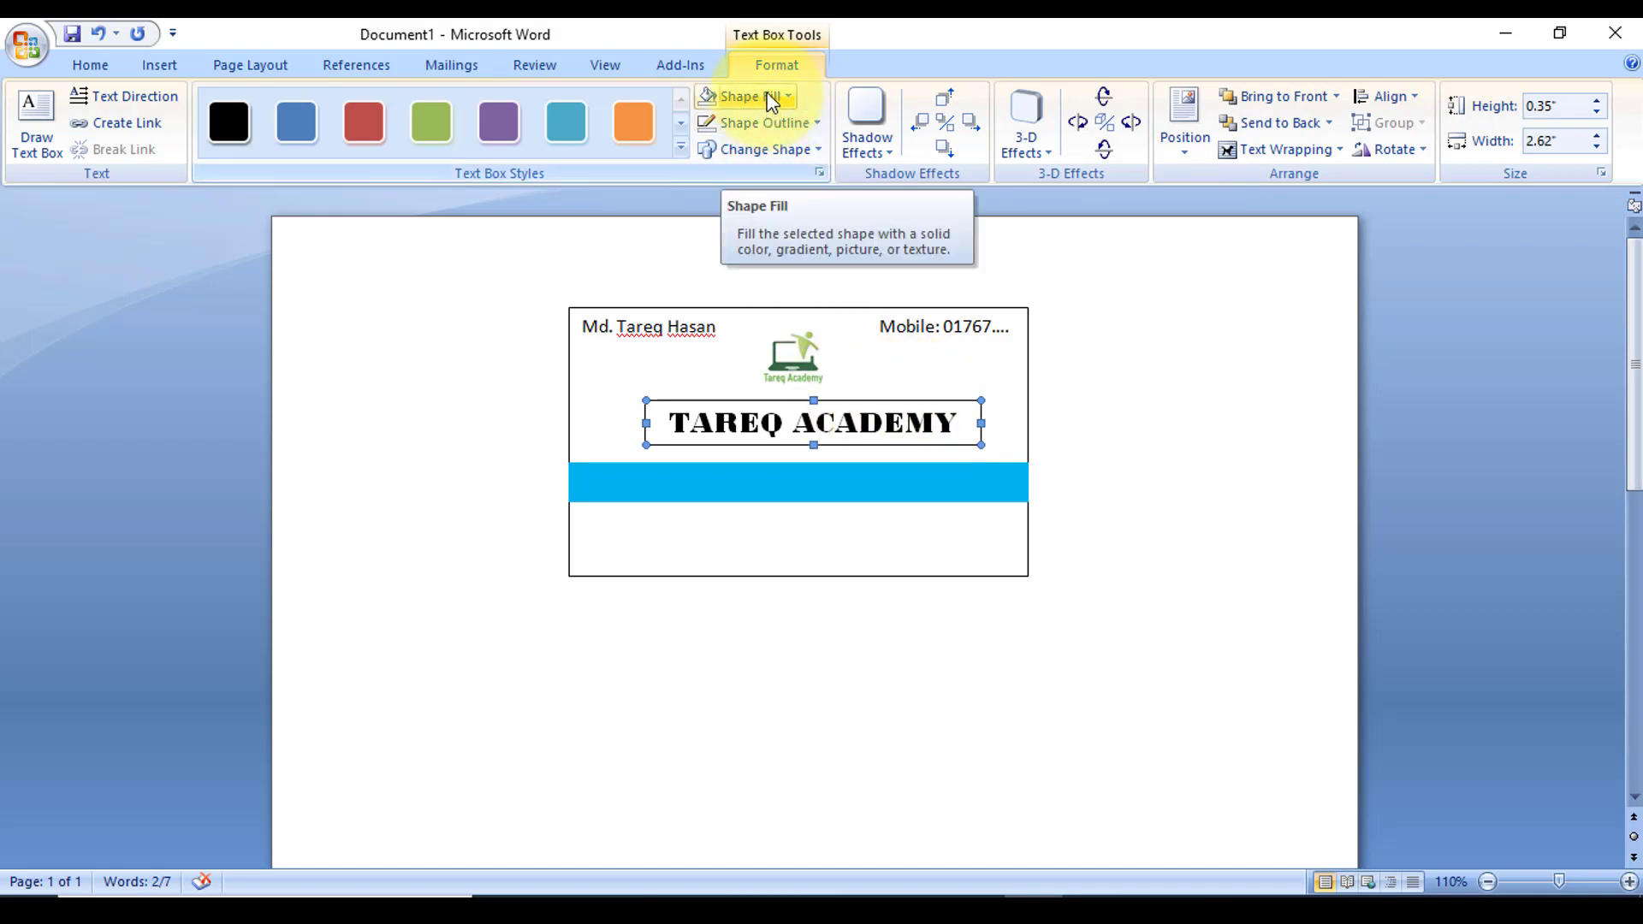
# Remove the title box's outline, then nudge the blue band up and make it slightly taller.
pyautogui.click(770, 124)
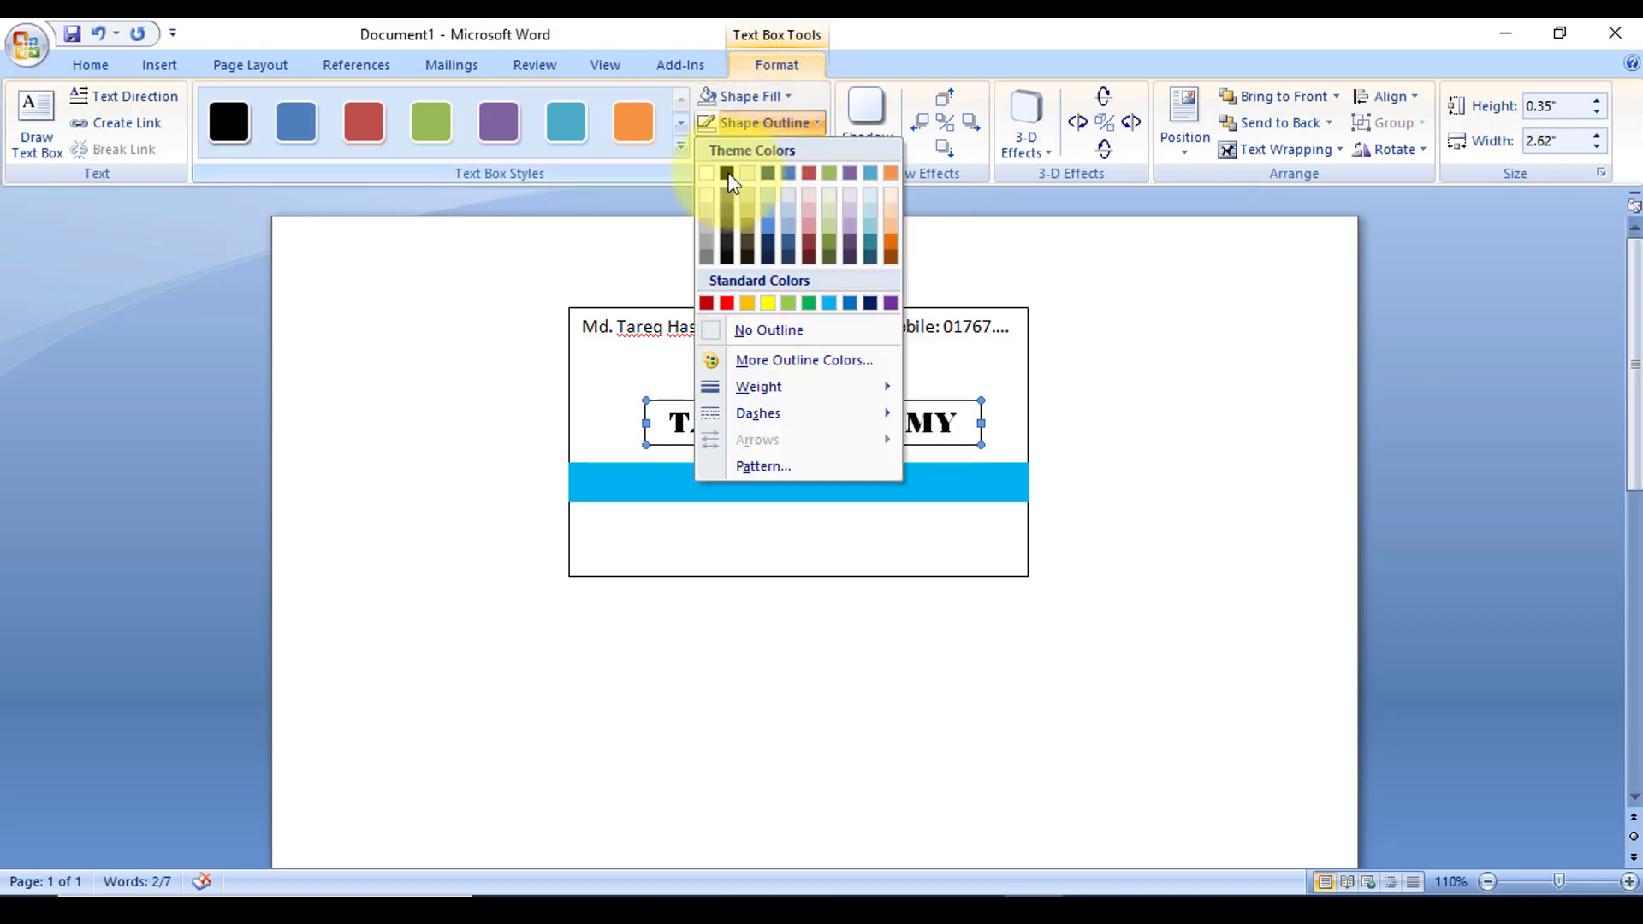
pyautogui.click(749, 331)
pyautogui.click(864, 490)
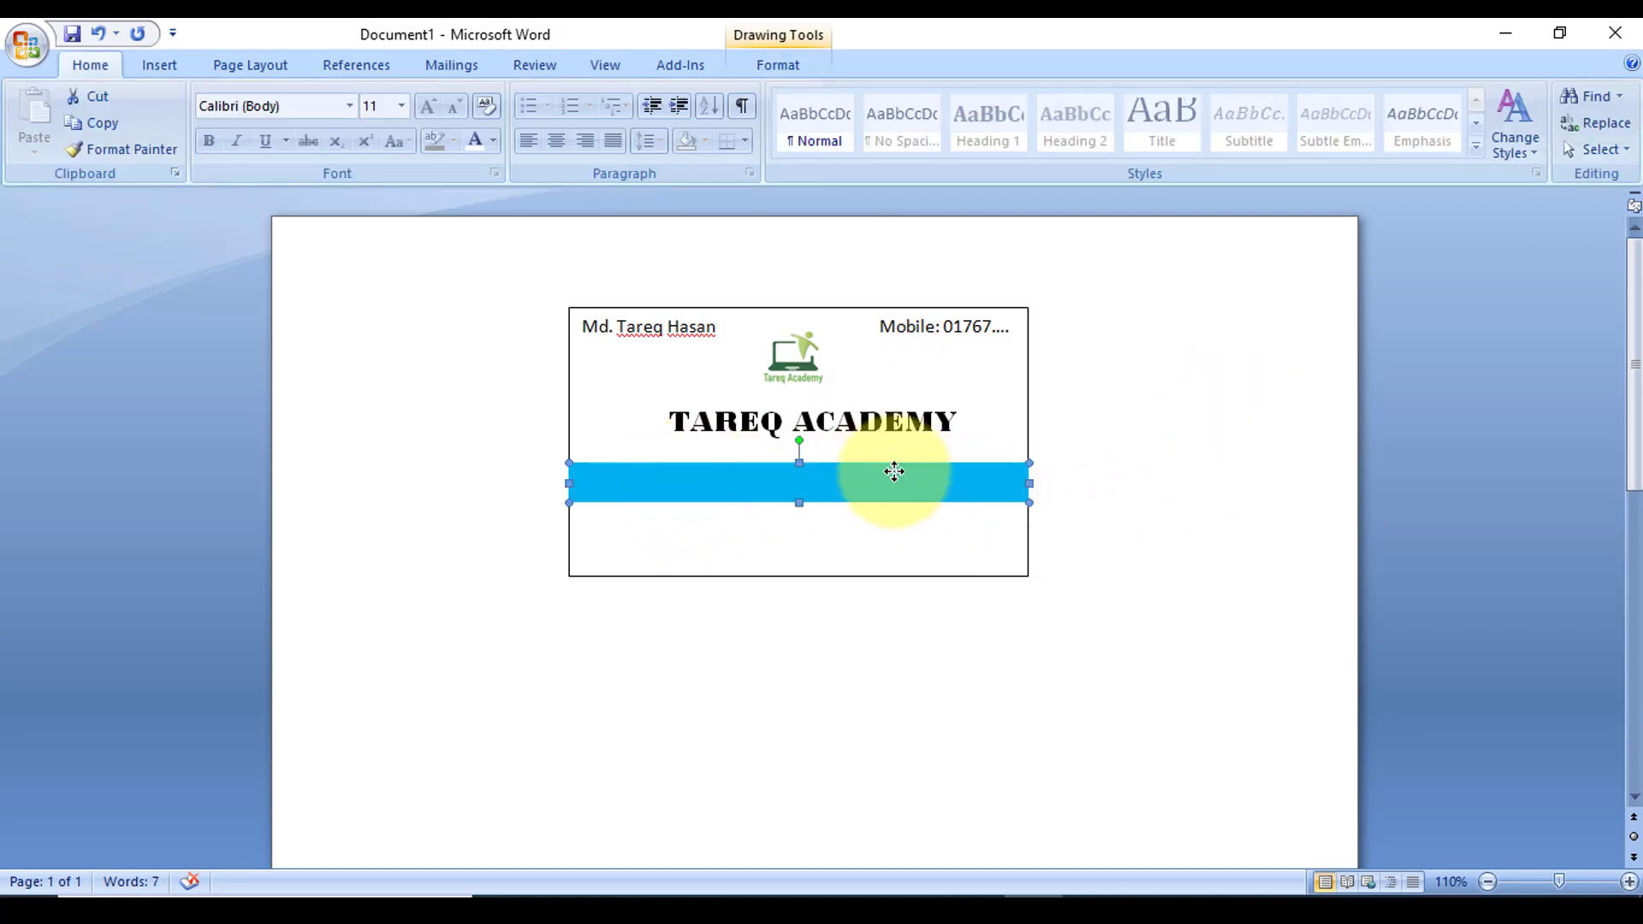
pyautogui.hotkey('ctrl', 'Up')
pyautogui.hotkey('ctrl', 'Up')
pyautogui.hotkey('ctrl', 'Up')
pyautogui.hotkey('ctrl', 'Up')
pyautogui.hotkey('ctrl', 'Up')
pyautogui.hotkey('ctrl', 'Up')
pyautogui.hotkey('ctrl', 'Up')
pyautogui.hotkey('ctrl', 'Up')
pyautogui.hotkey('ctrl', 'Up')
pyautogui.hotkey('ctrl', 'Up')
pyautogui.hotkey('ctrl', 'Up')
pyautogui.hotkey('ctrl', 'Up')
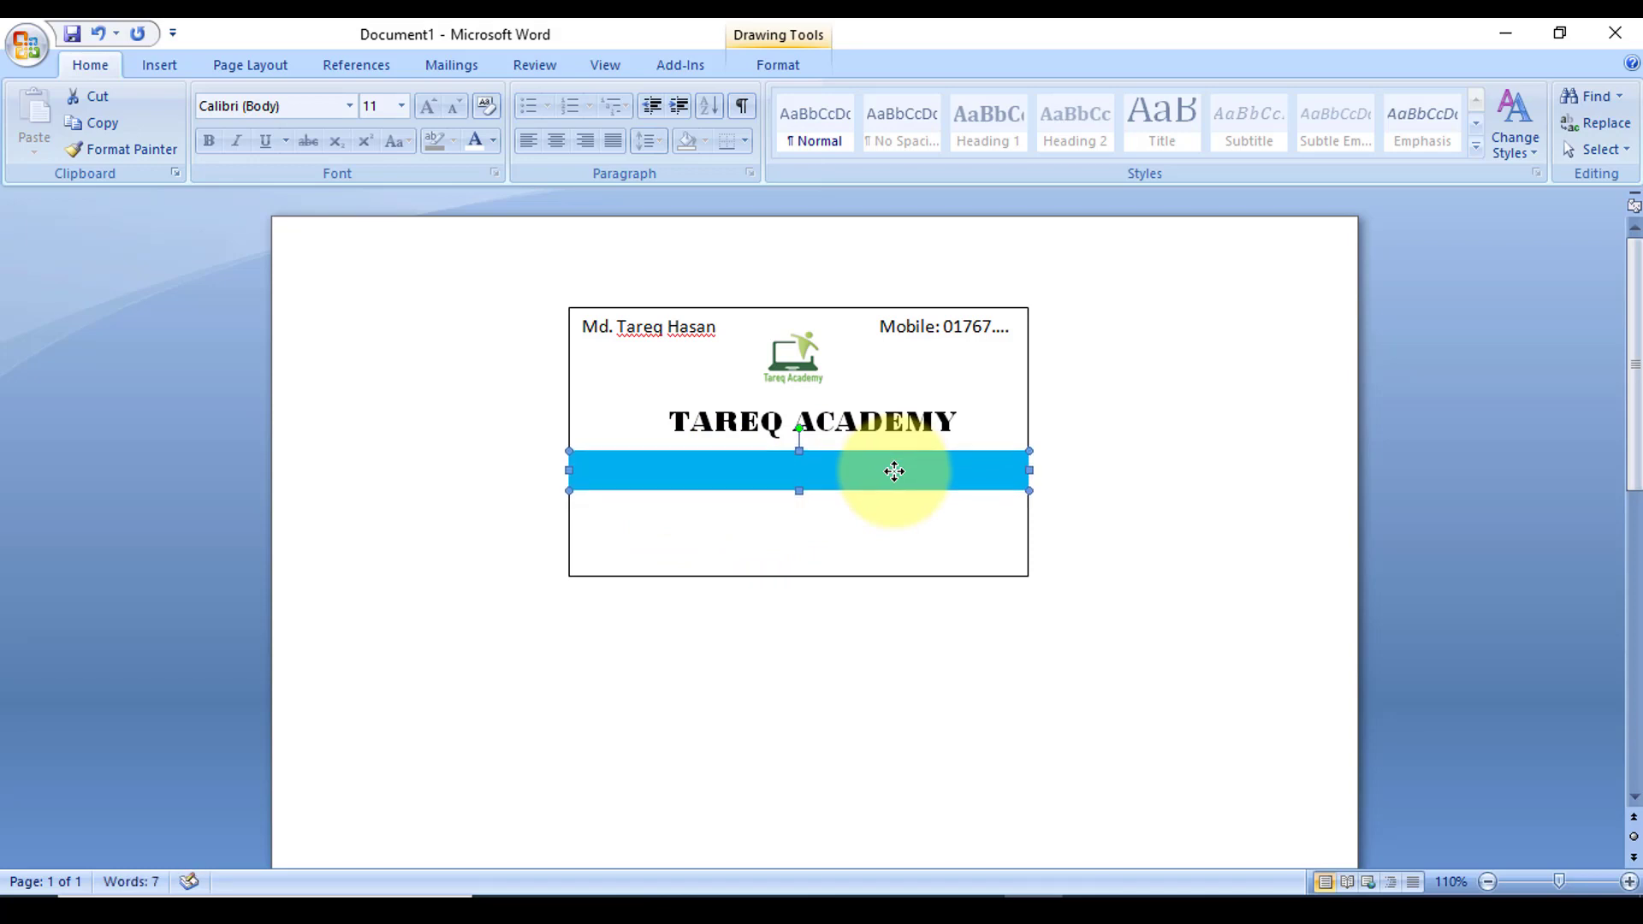
pyautogui.hotkey('ctrl', 'Up')
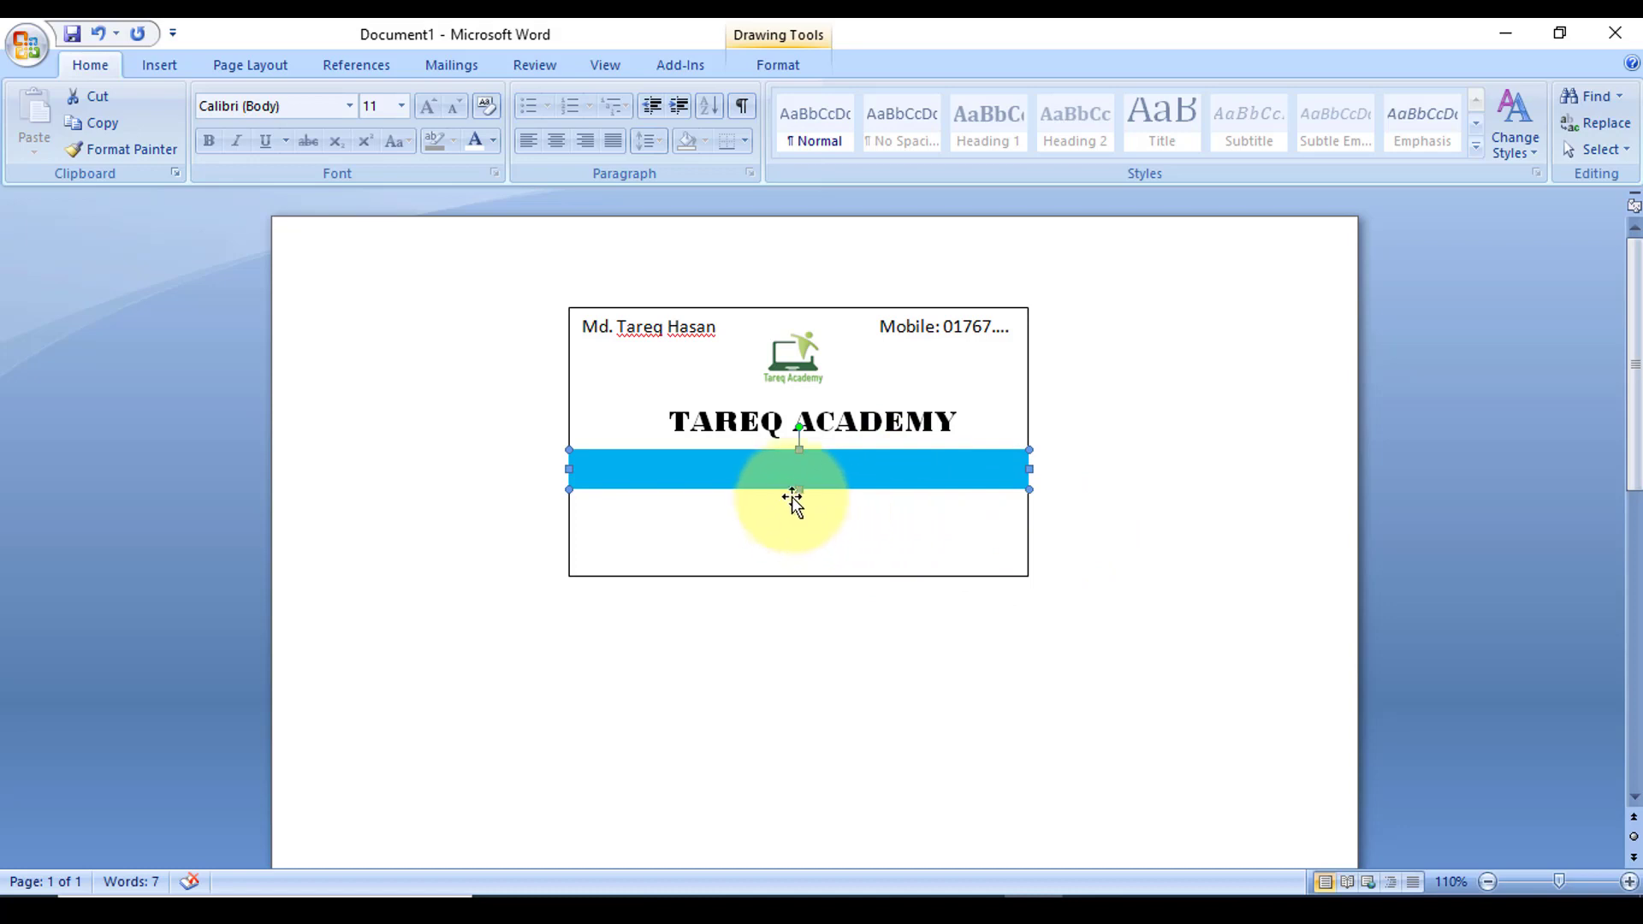
pyautogui.moveTo(804, 494); pyautogui.dragTo(804, 495)
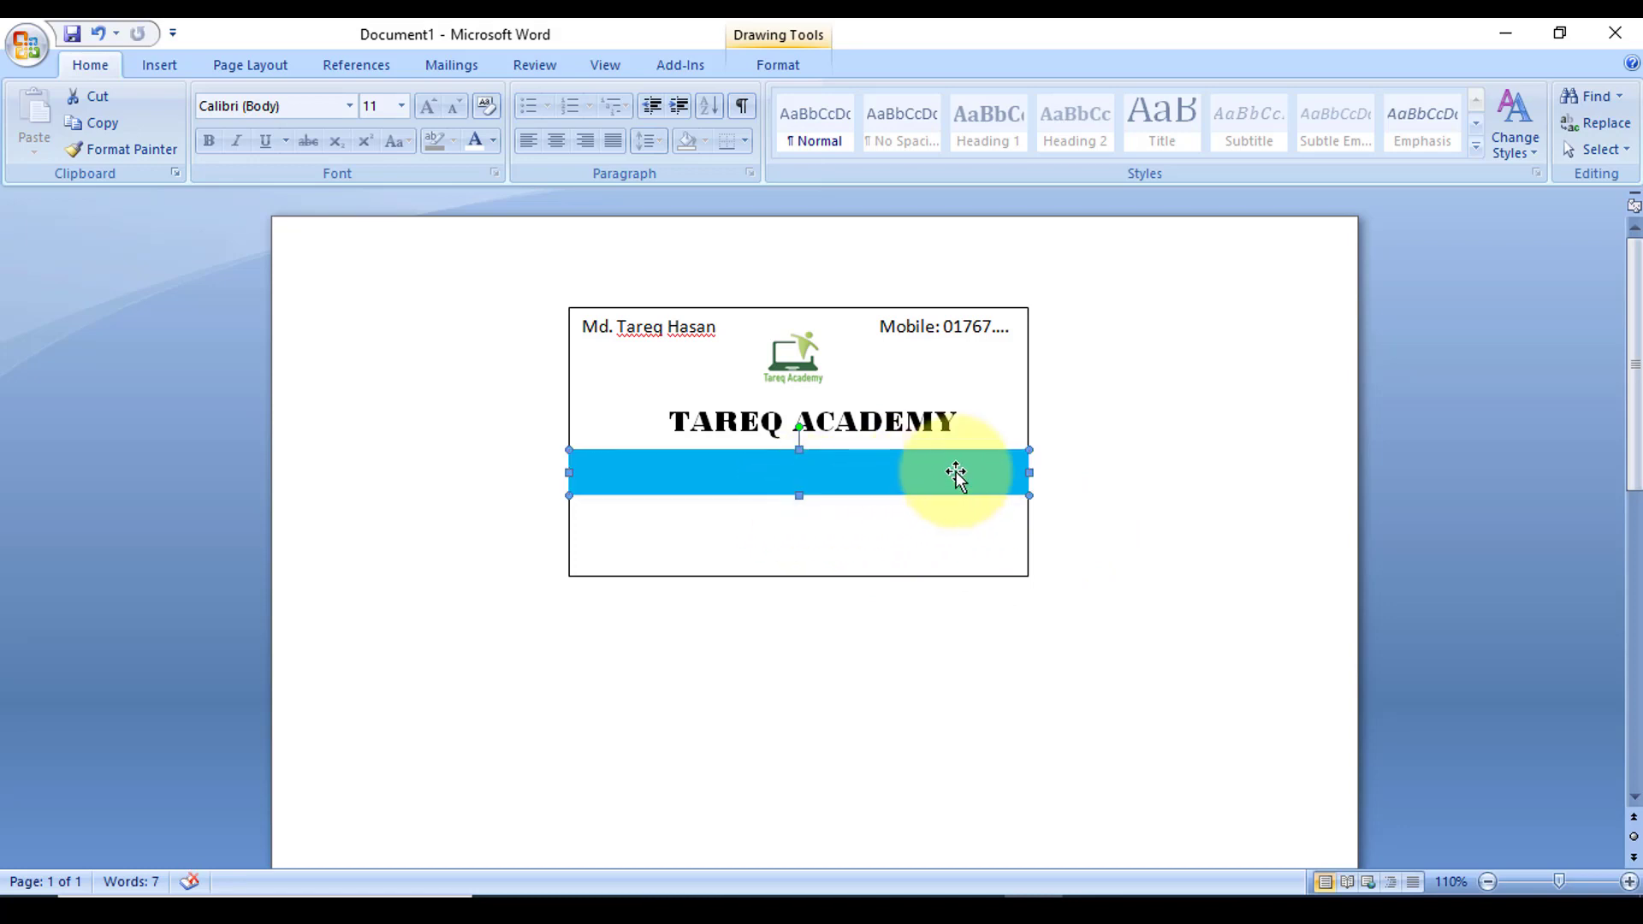
pyautogui.click(159, 65)
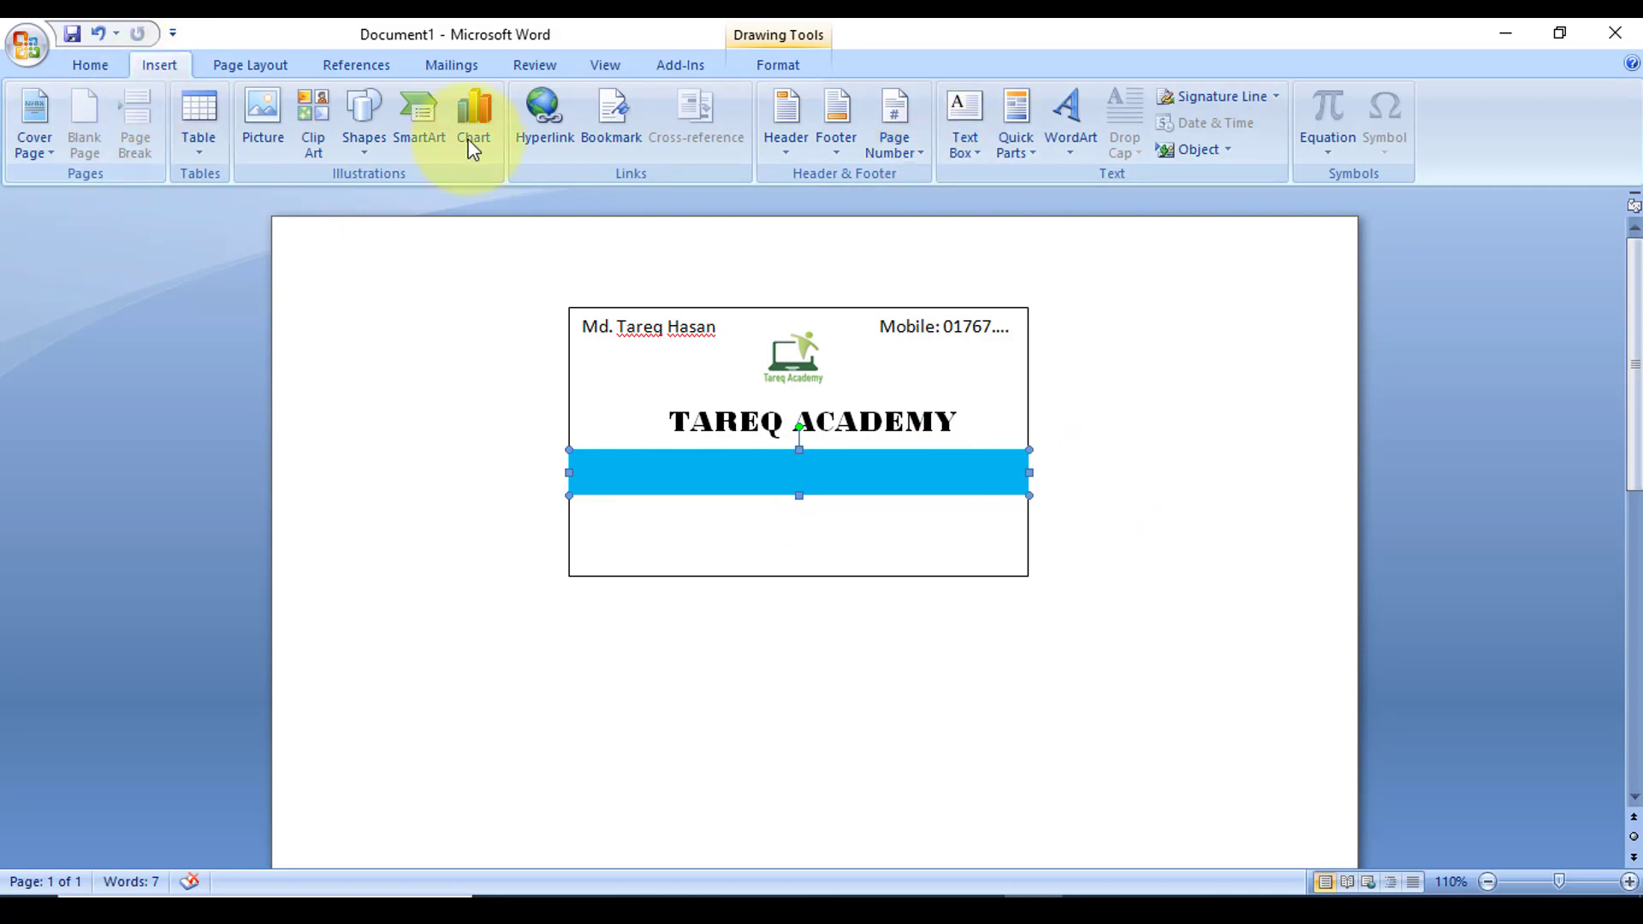
# Draw a text box on the blue band reading 'Watch any time || Free || Course Certificate', centred.
pyautogui.click(977, 147)
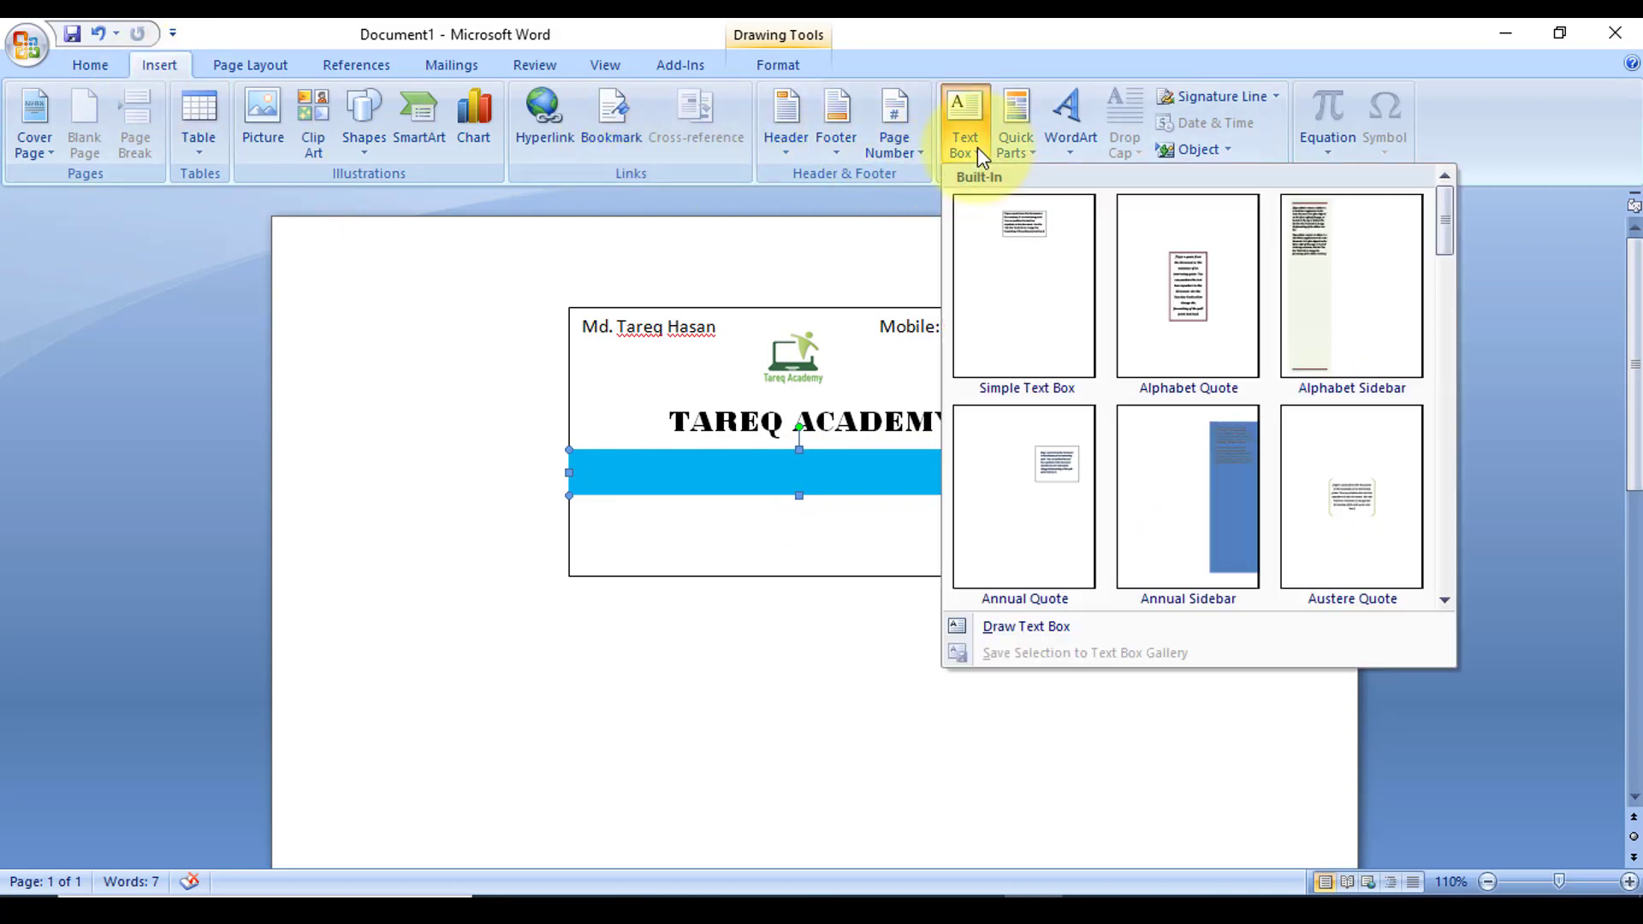
pyautogui.click(1013, 629)
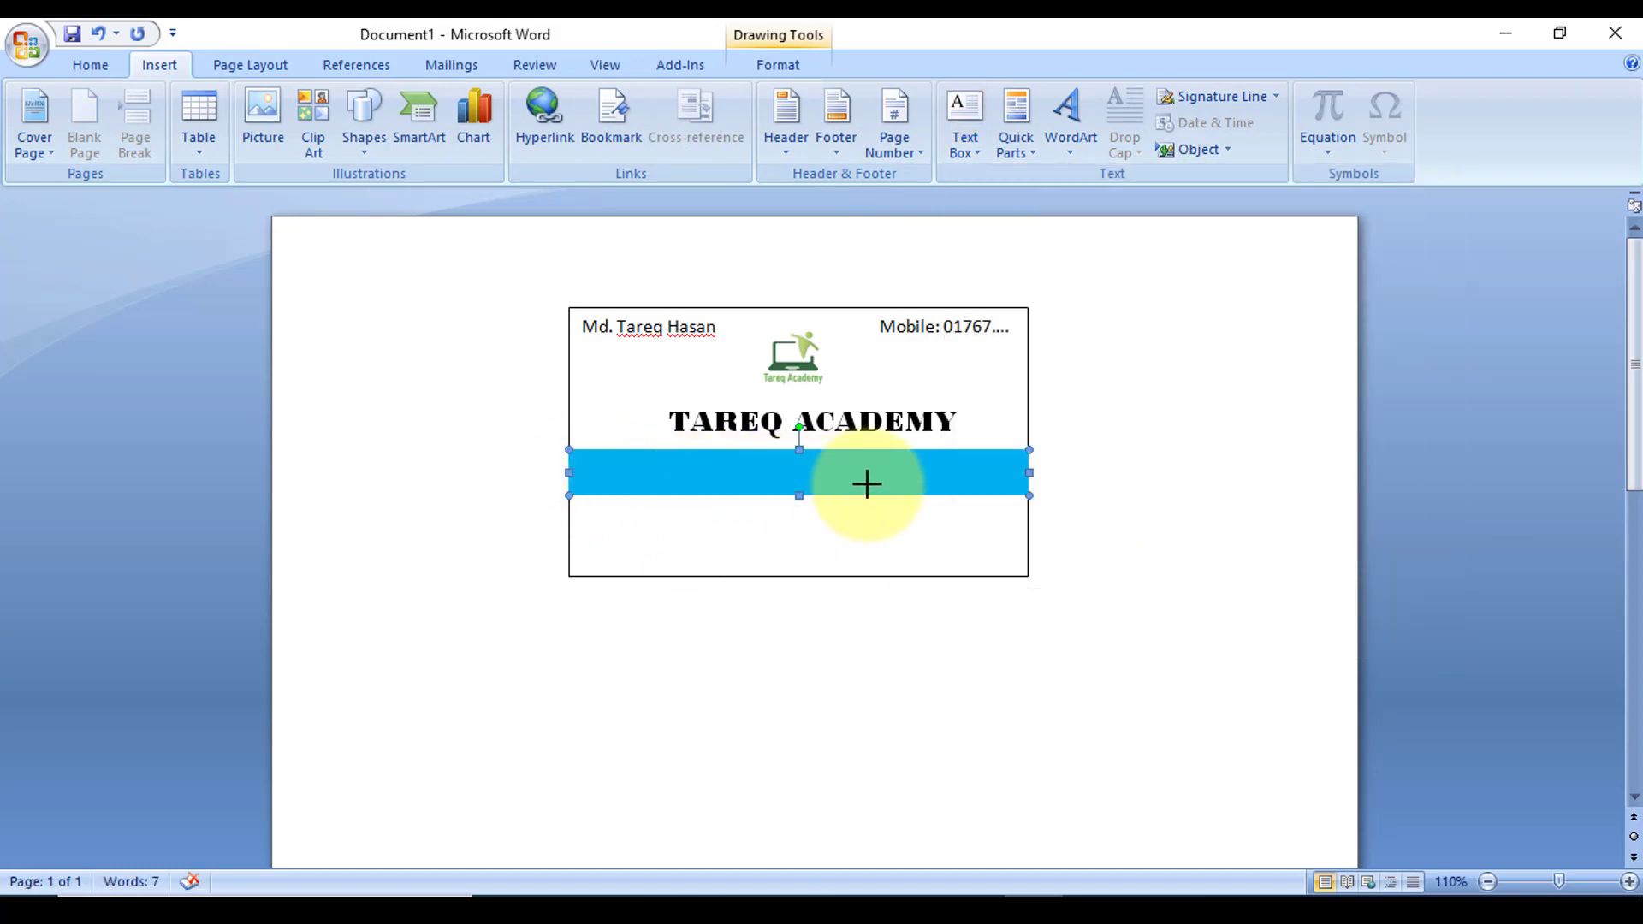
pyautogui.moveTo(575, 458); pyautogui.dragTo(1018, 487)
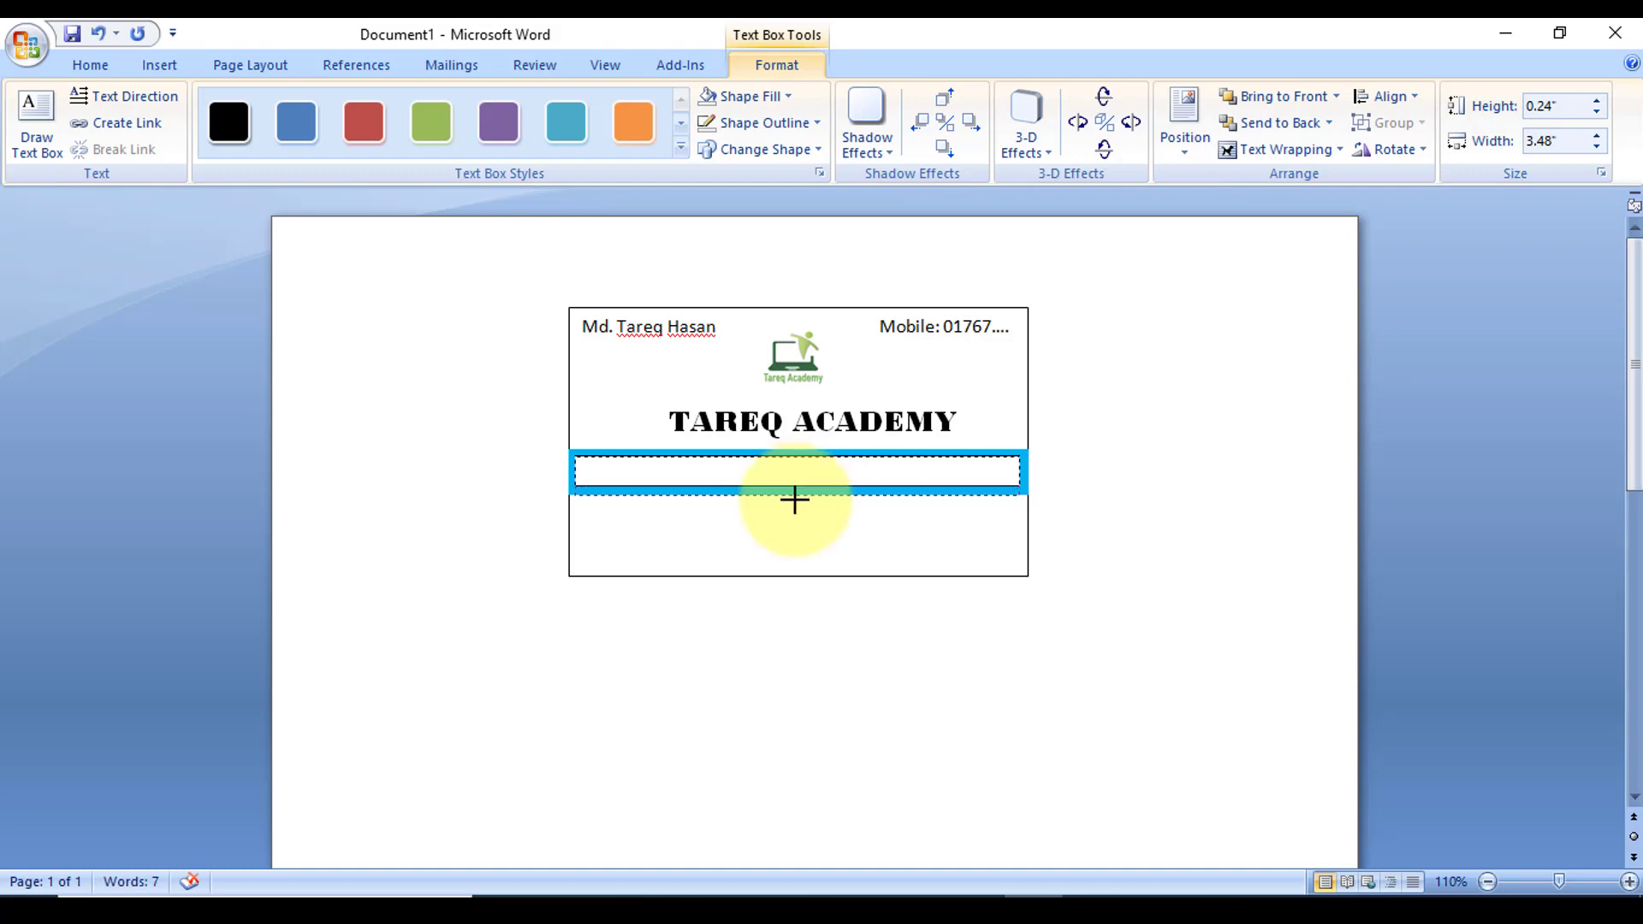
pyautogui.click(826, 504)
pyautogui.moveTo(827, 503); pyautogui.dragTo(817, 497)
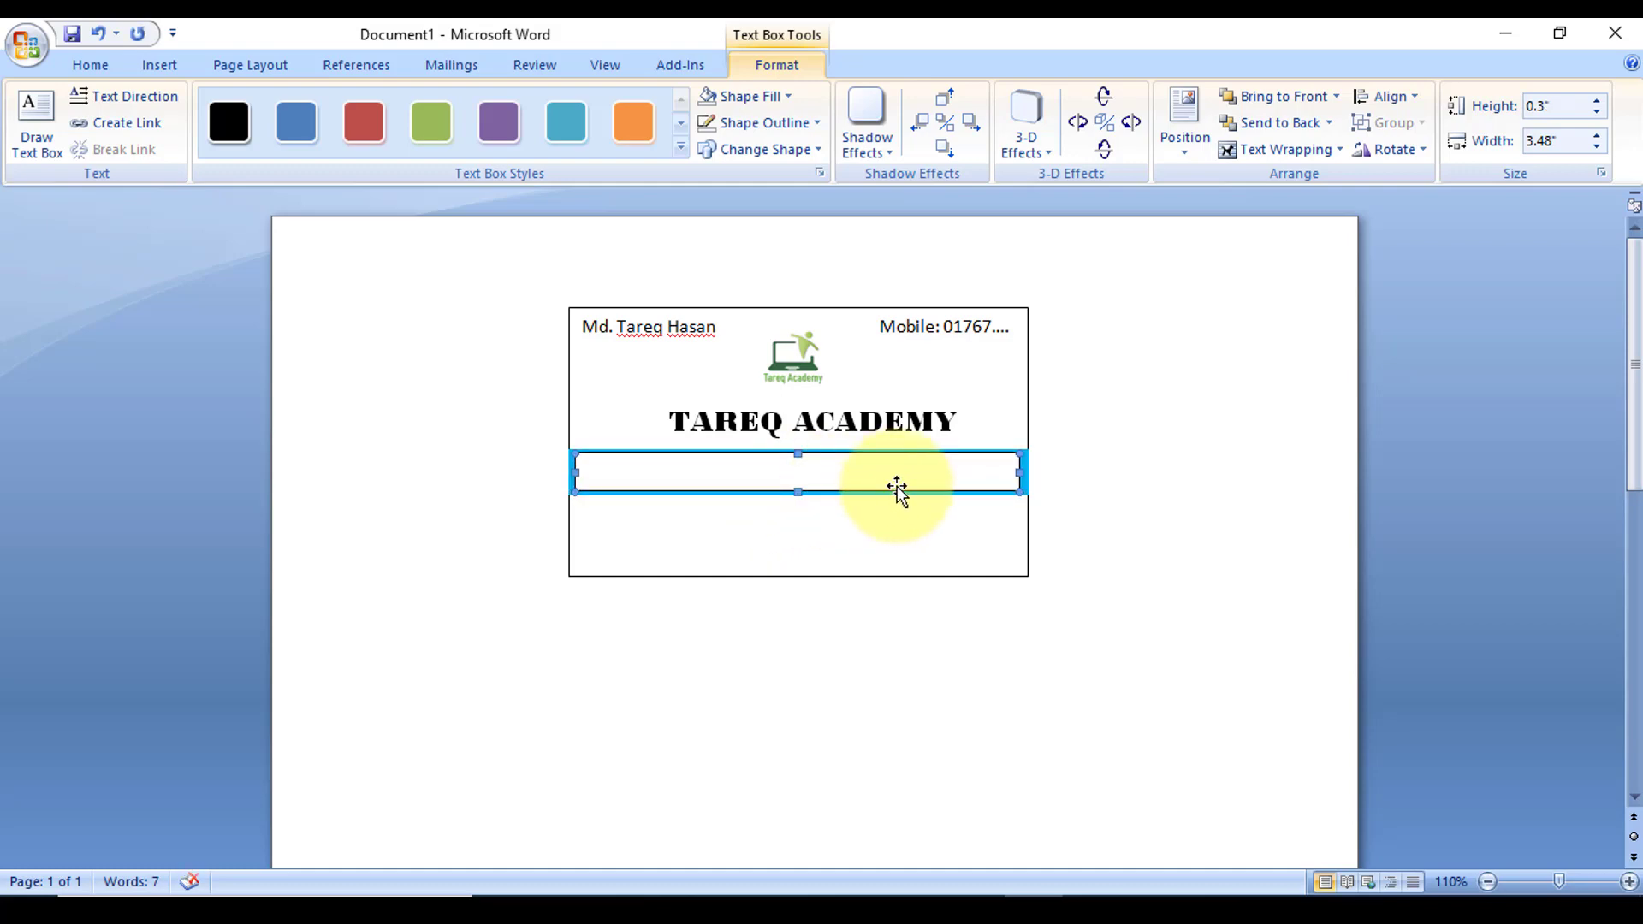
pyautogui.click(826, 473)
pyautogui.write('Watch any time || Free || Course Certificate')
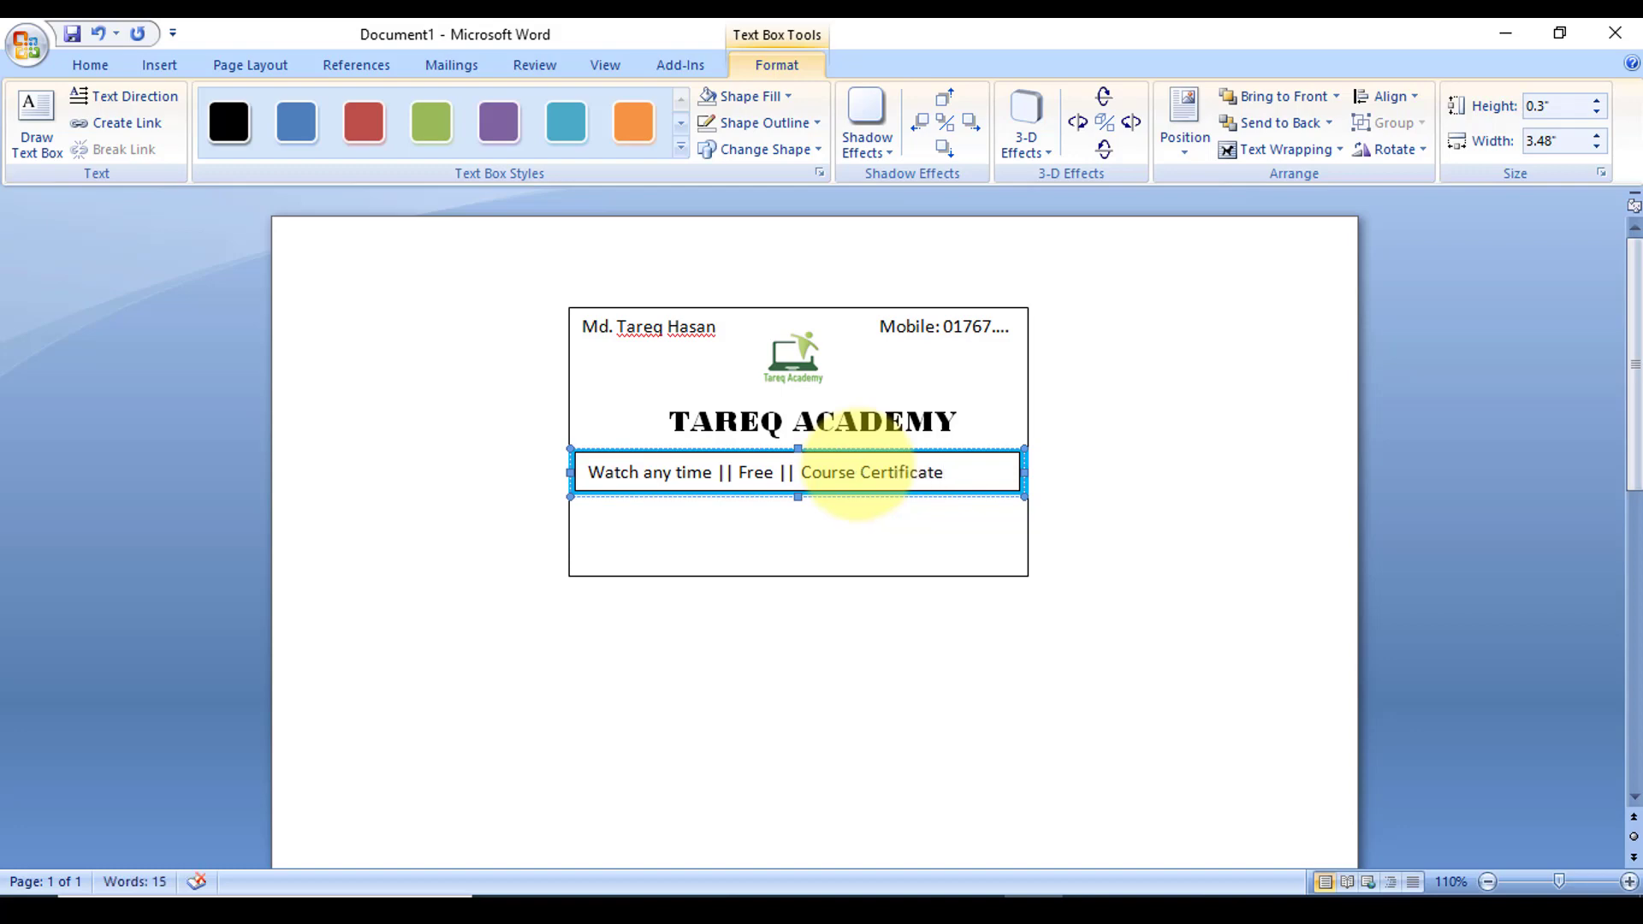
pyautogui.hotkey('ctrl', 'e')
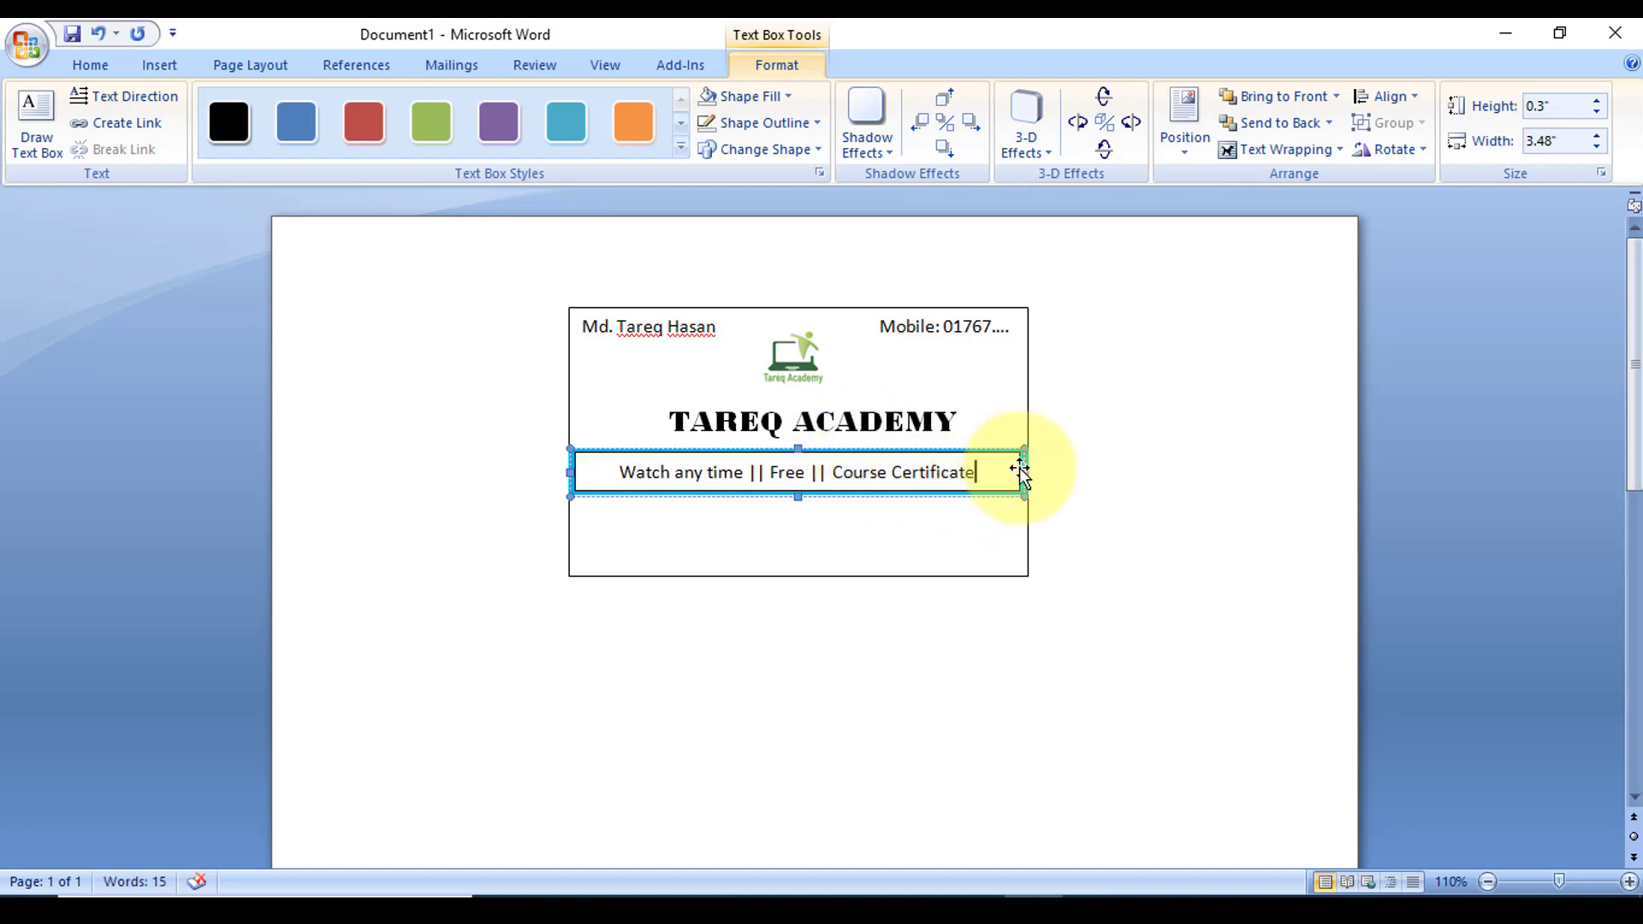
# Give the slogan text box a light blue fill and no outline.
pyautogui.click(1009, 462)
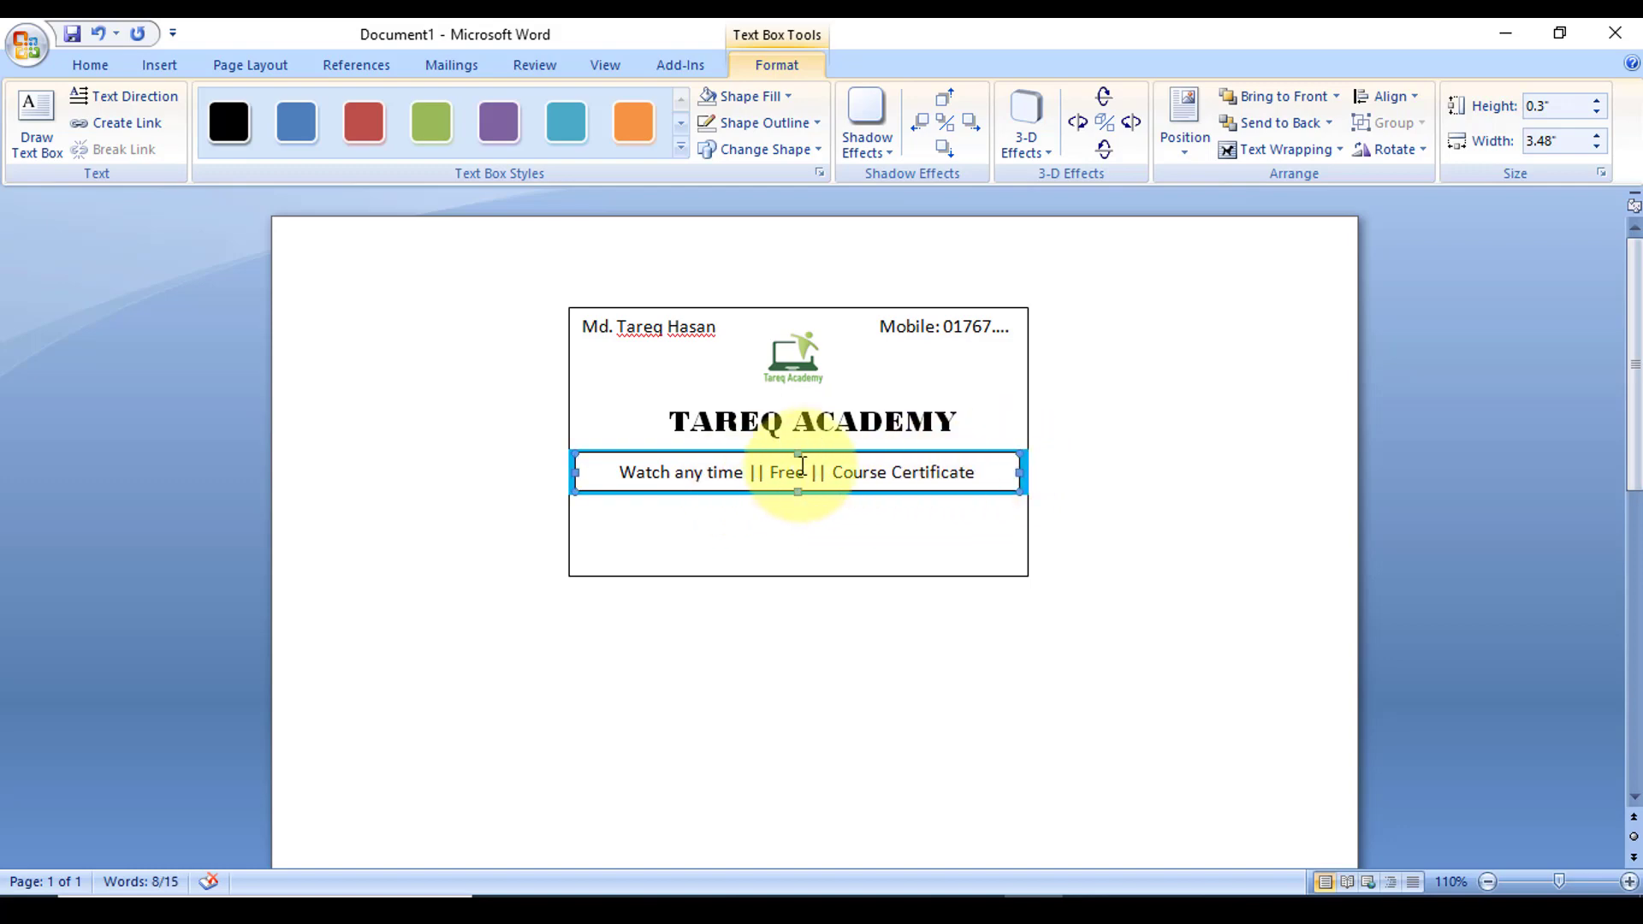
pyautogui.click(773, 98)
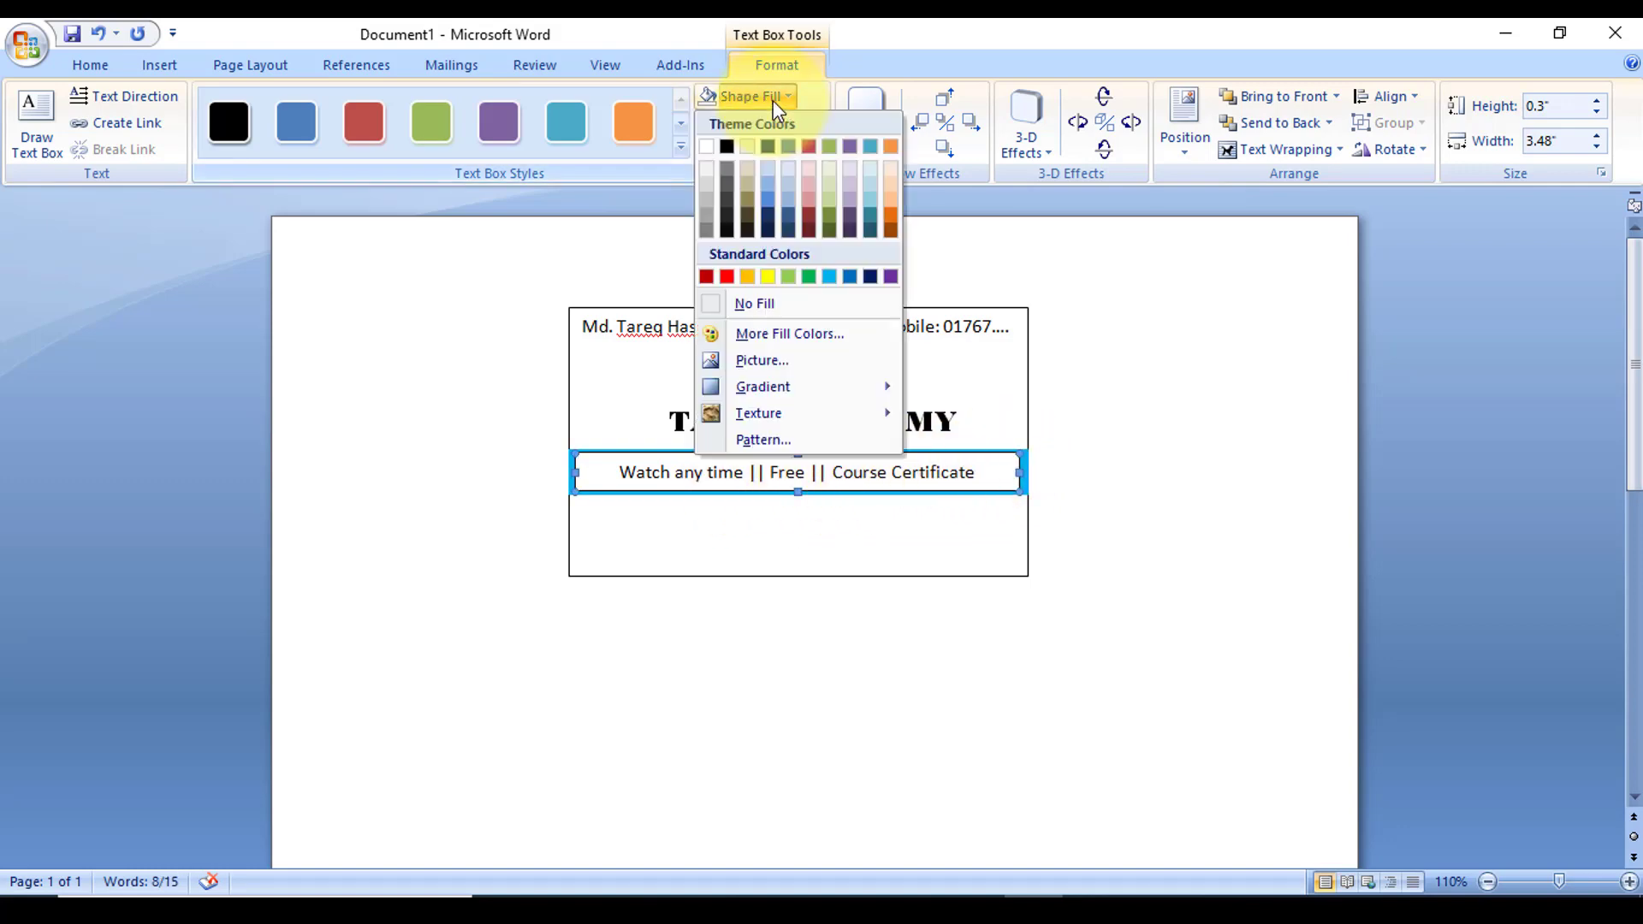
pyautogui.click(829, 275)
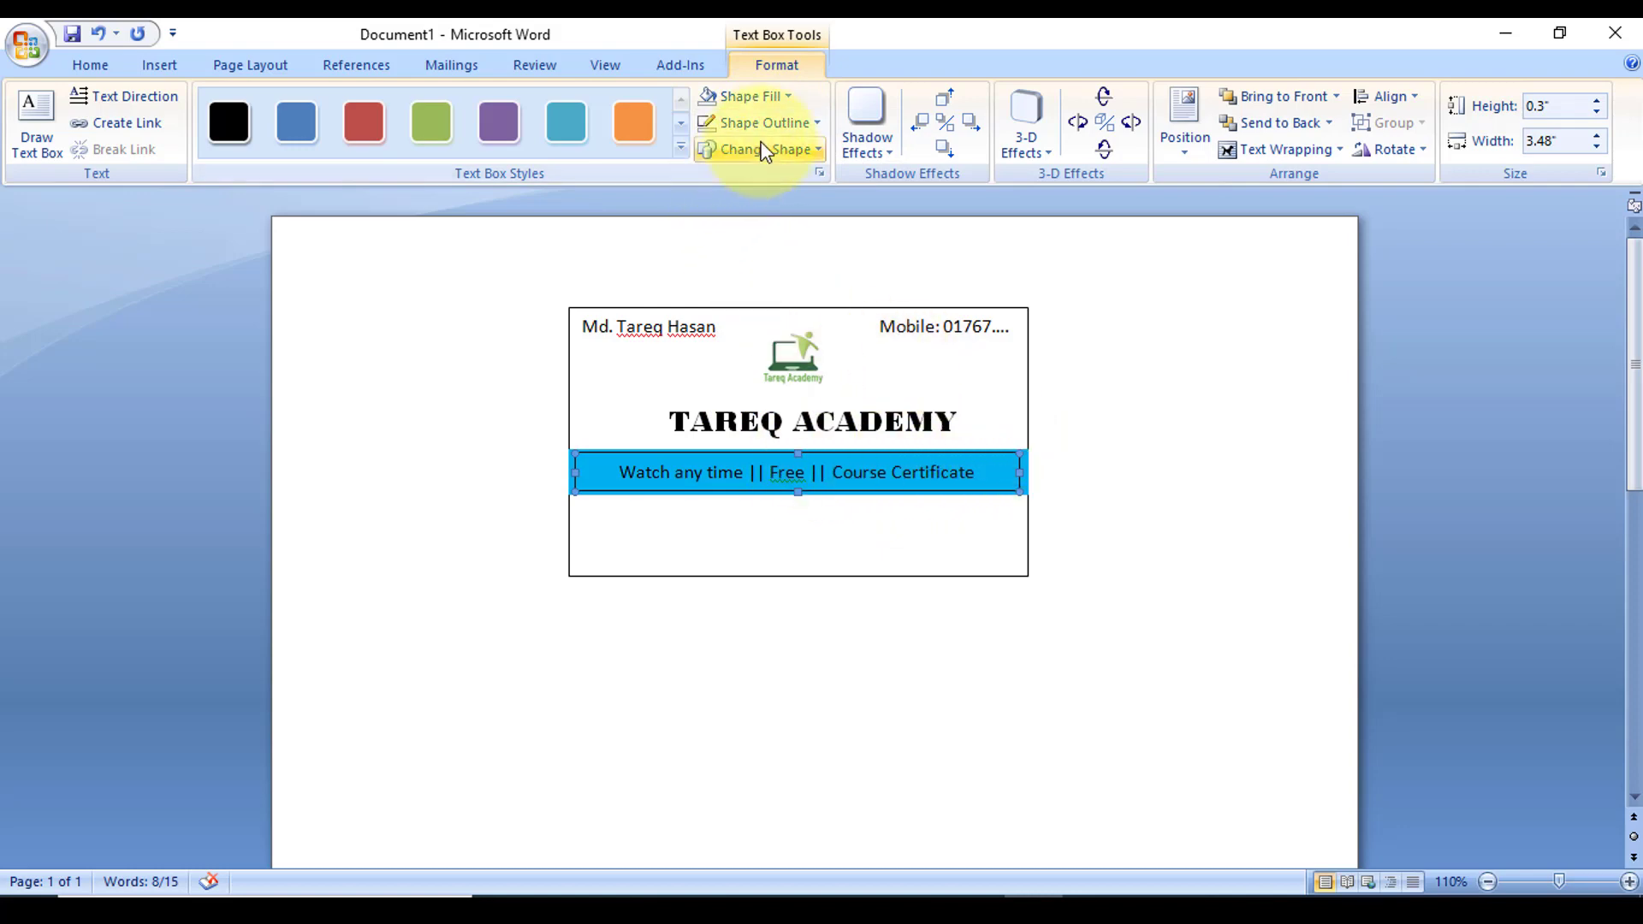
pyautogui.click(757, 122)
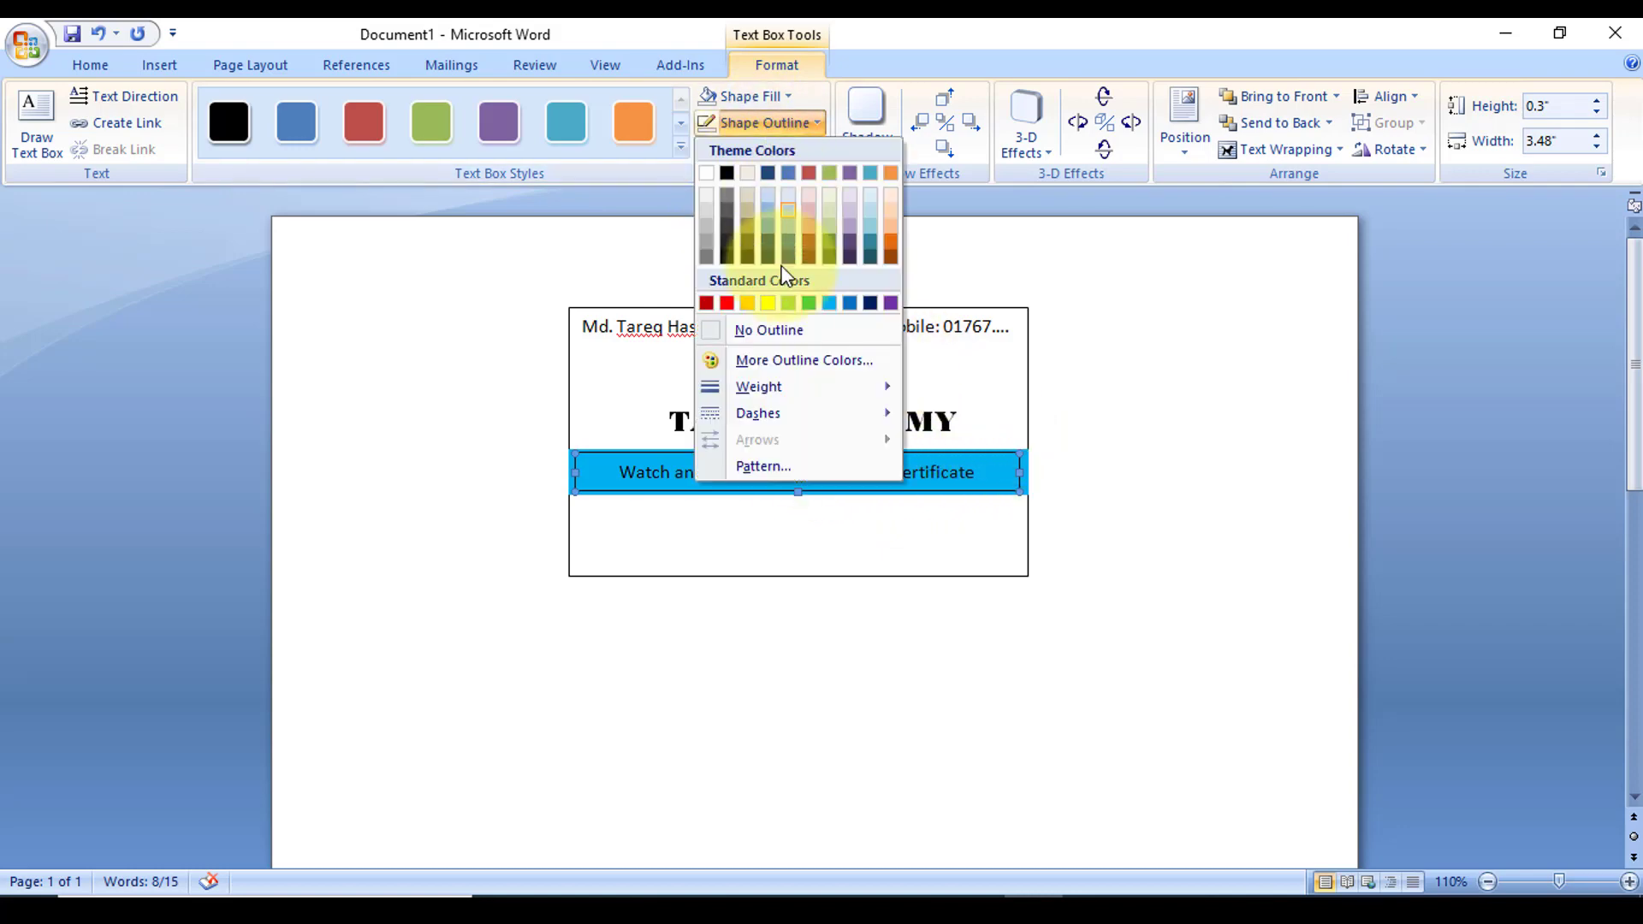
pyautogui.click(768, 332)
pyautogui.click(1149, 527)
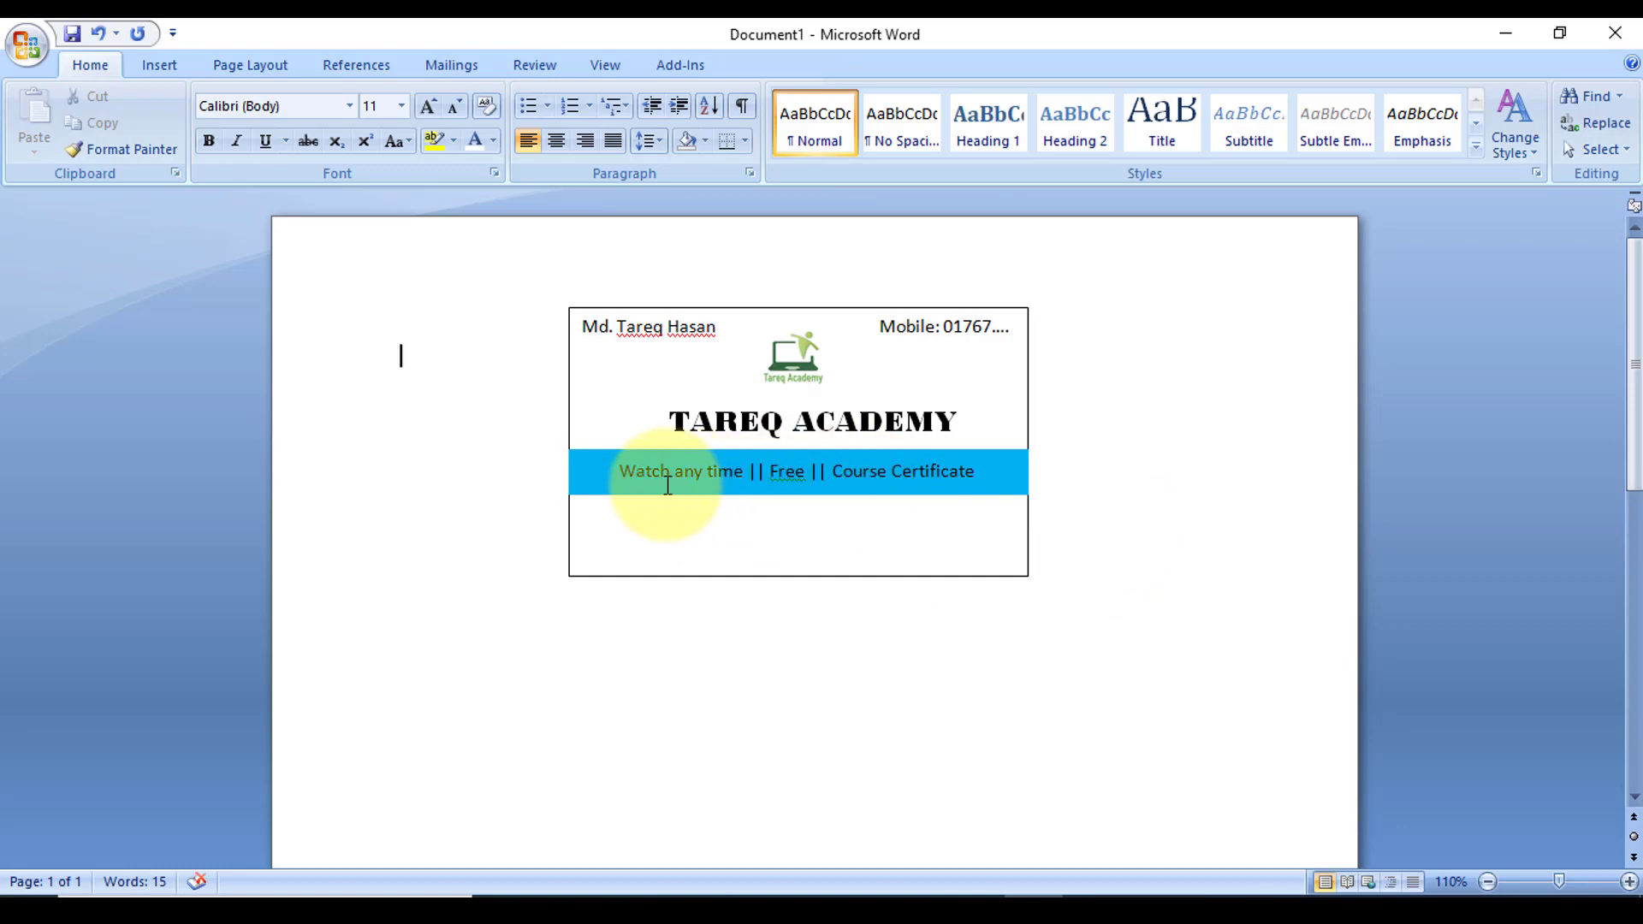
# Make the slogan line bold at 12 pt.
pyautogui.click(622, 471)
pyautogui.moveTo(620, 471); pyautogui.dragTo(976, 471)
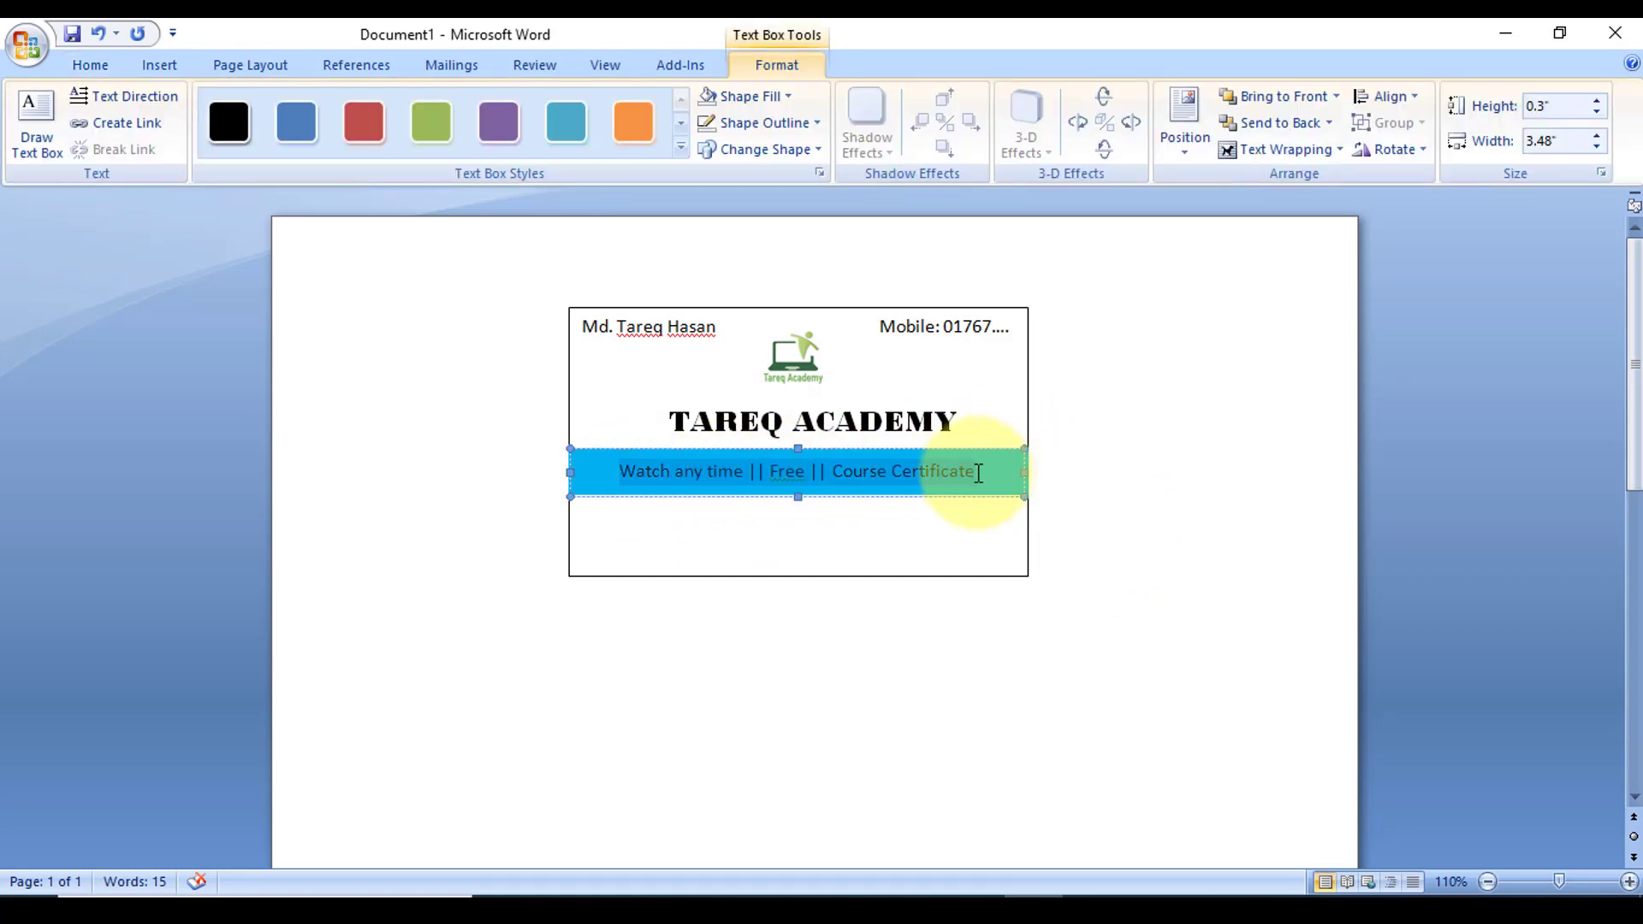
pyautogui.click(90, 65)
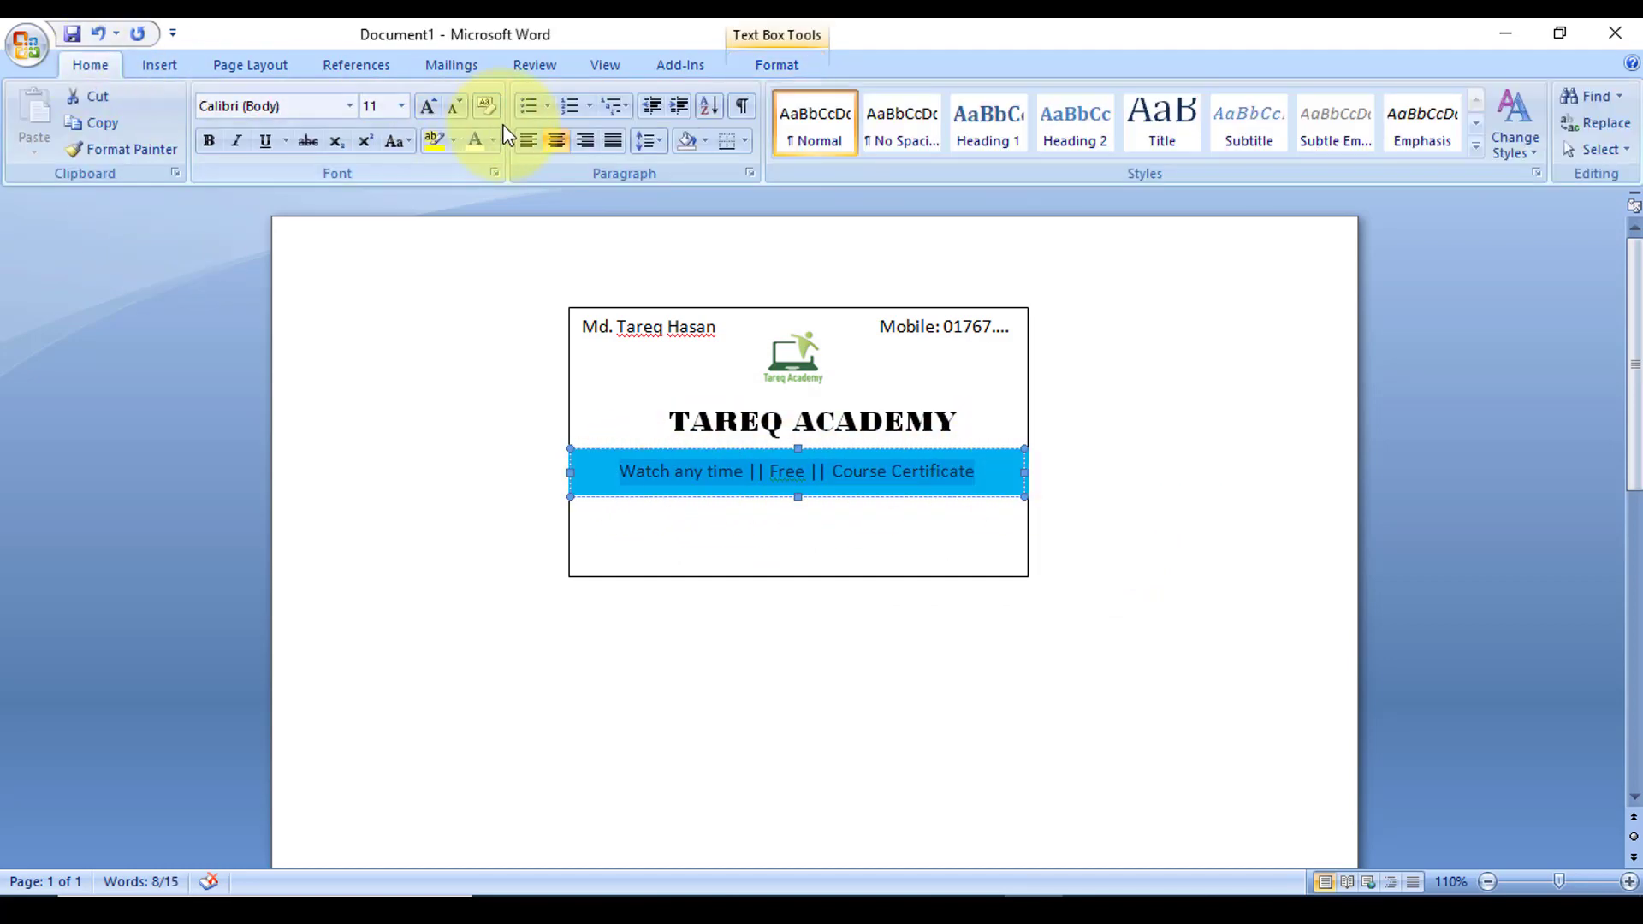
pyautogui.click(426, 106)
pyautogui.click(425, 105)
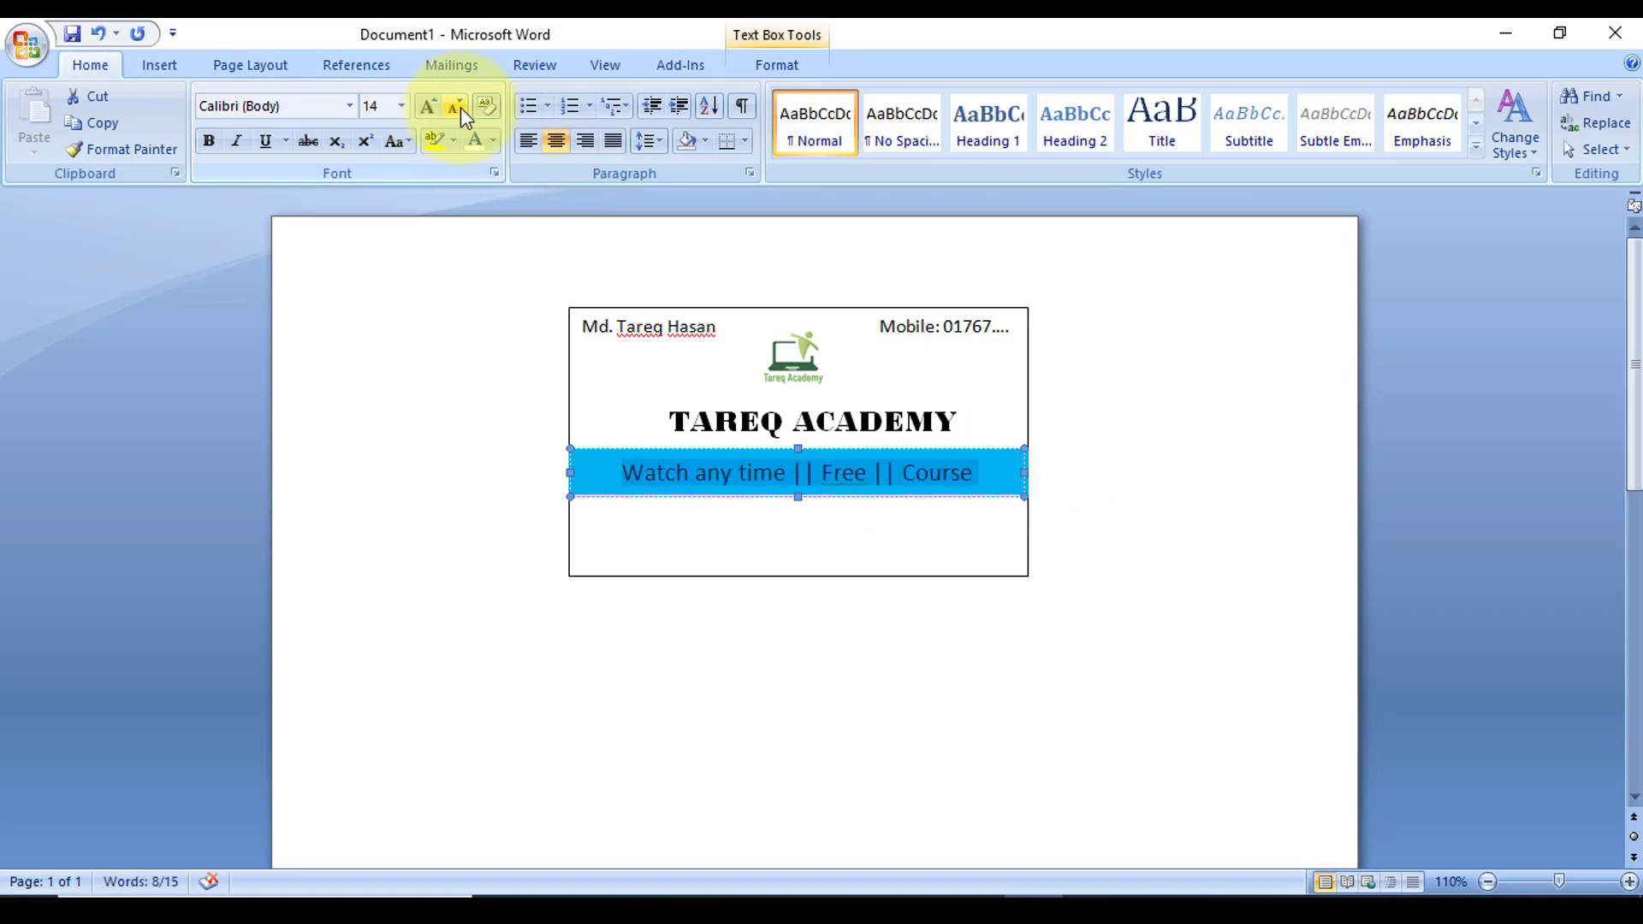
pyautogui.click(459, 108)
pyautogui.click(208, 141)
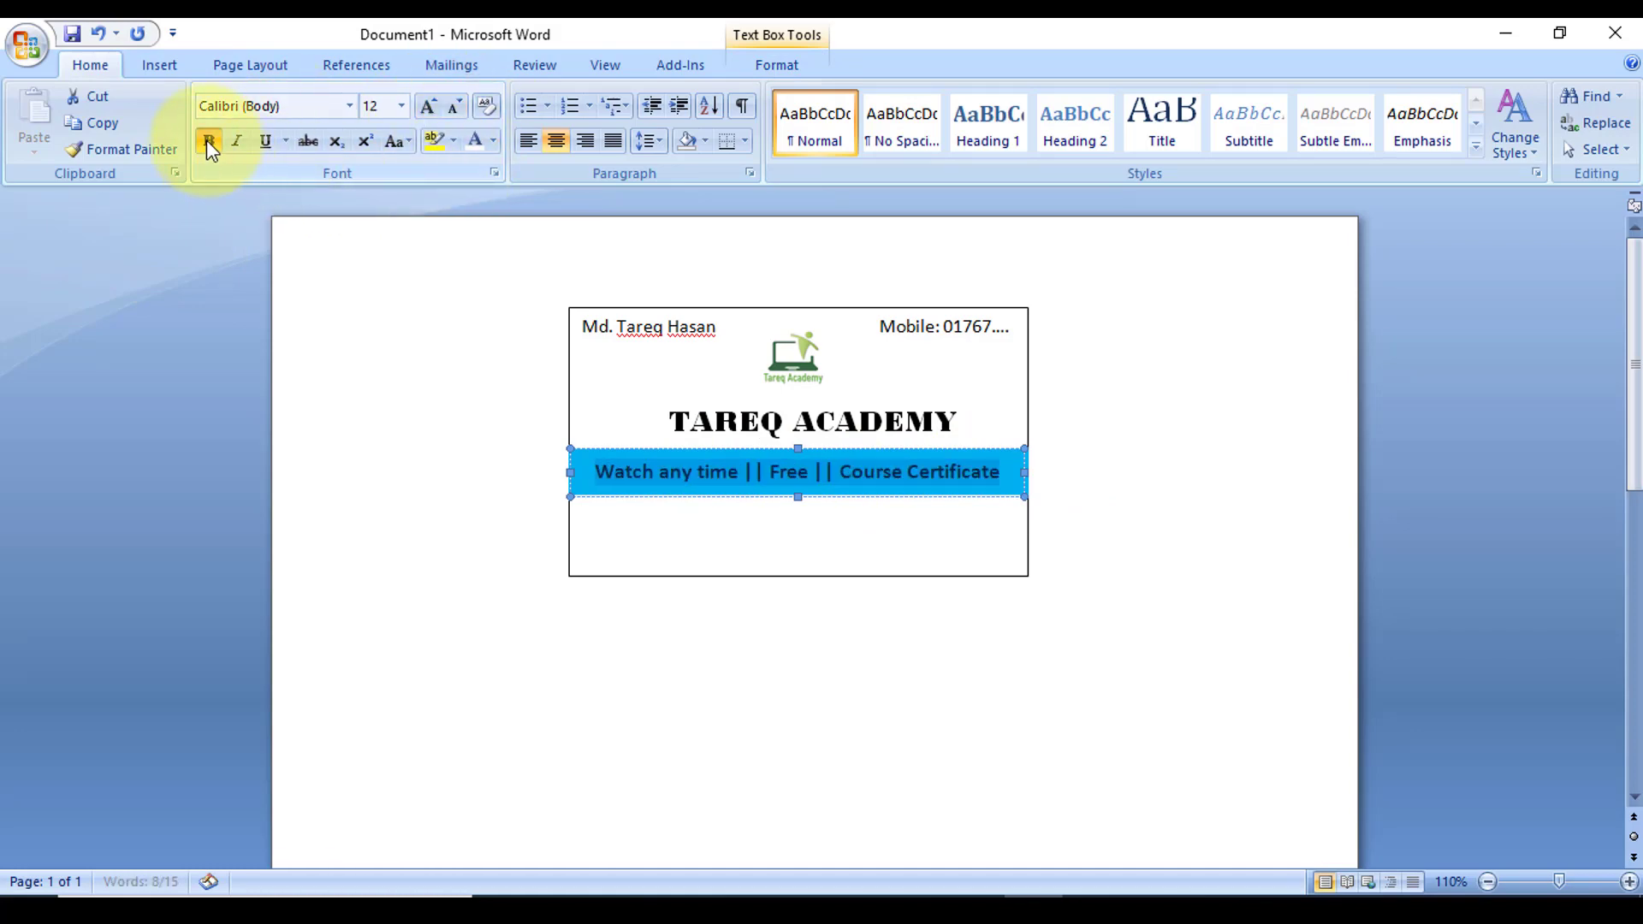
pyautogui.click(1170, 422)
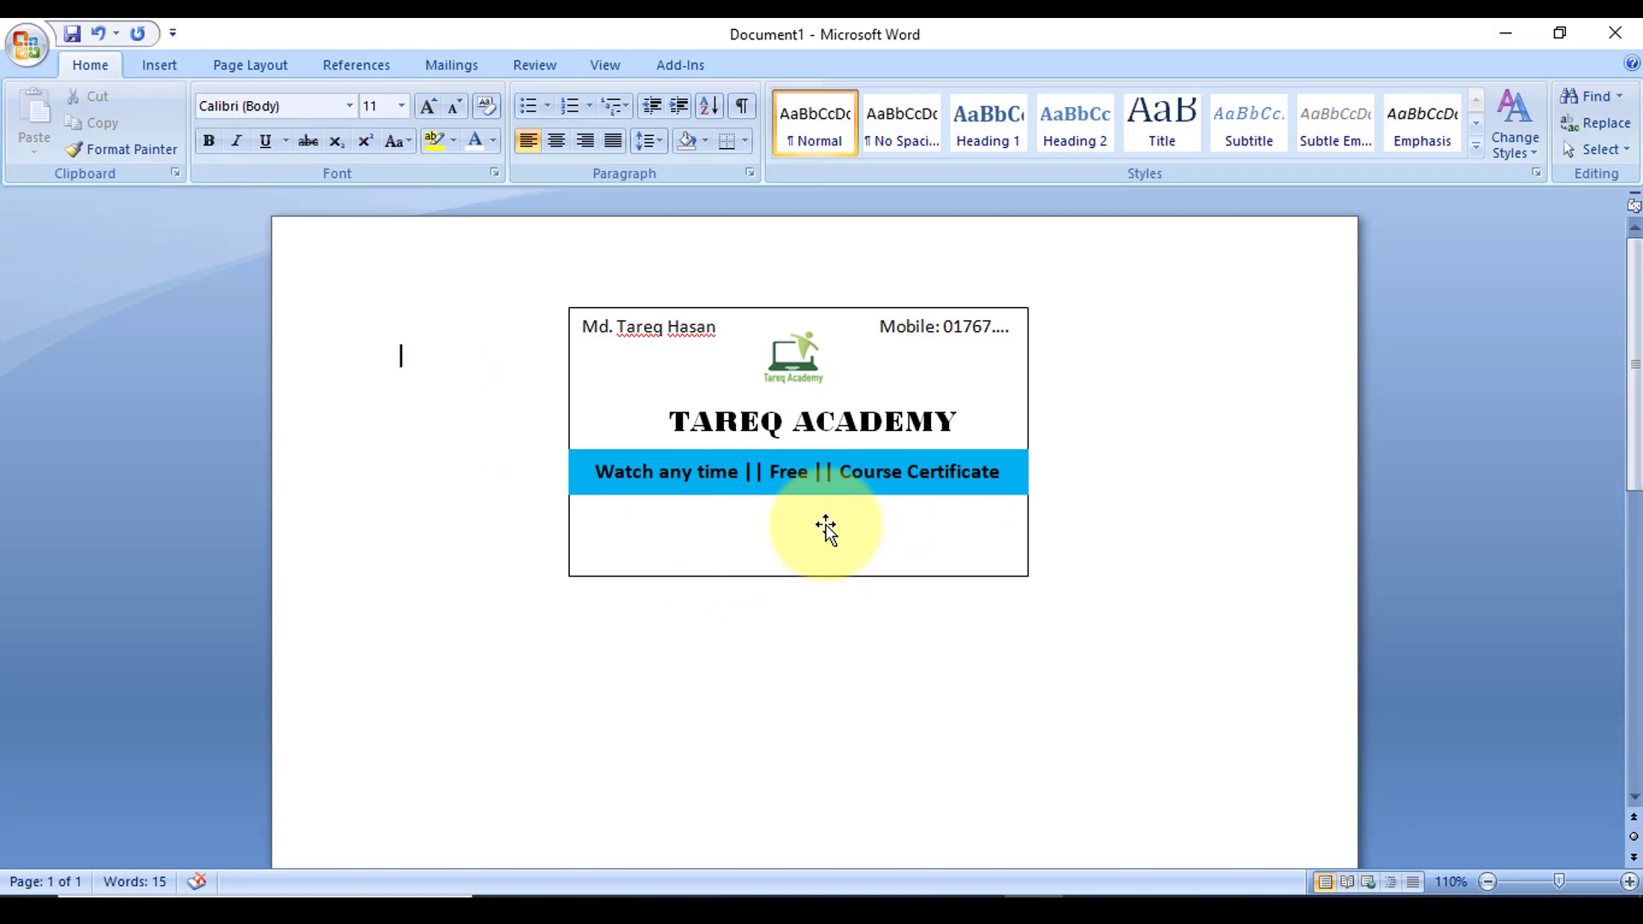
pyautogui.click(141, 68)
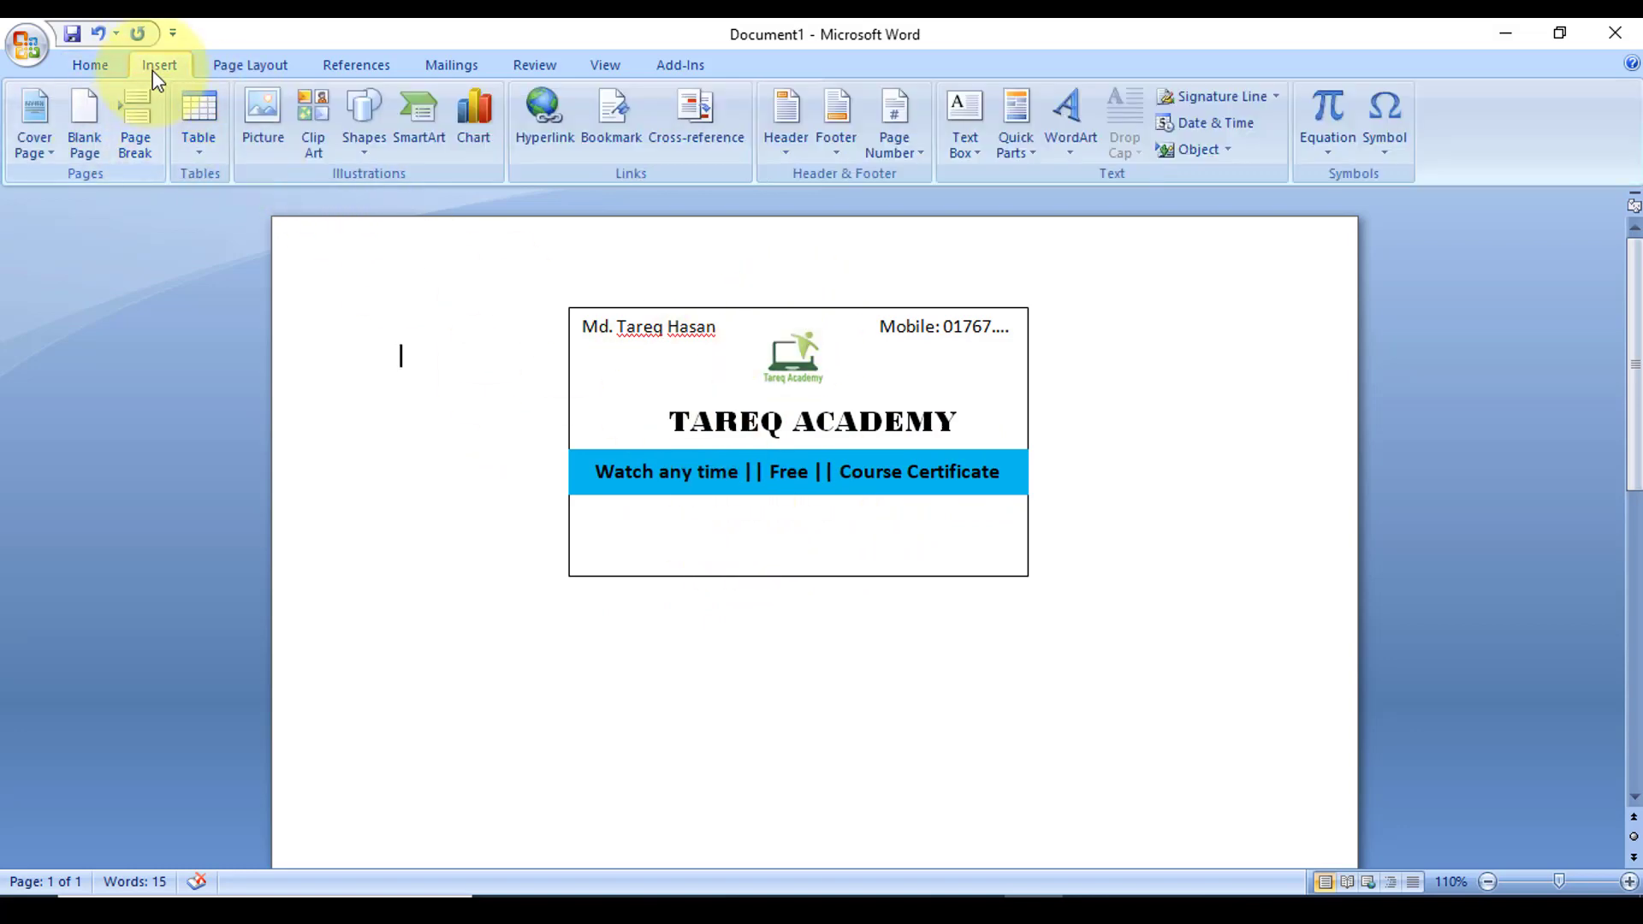
pyautogui.click(974, 147)
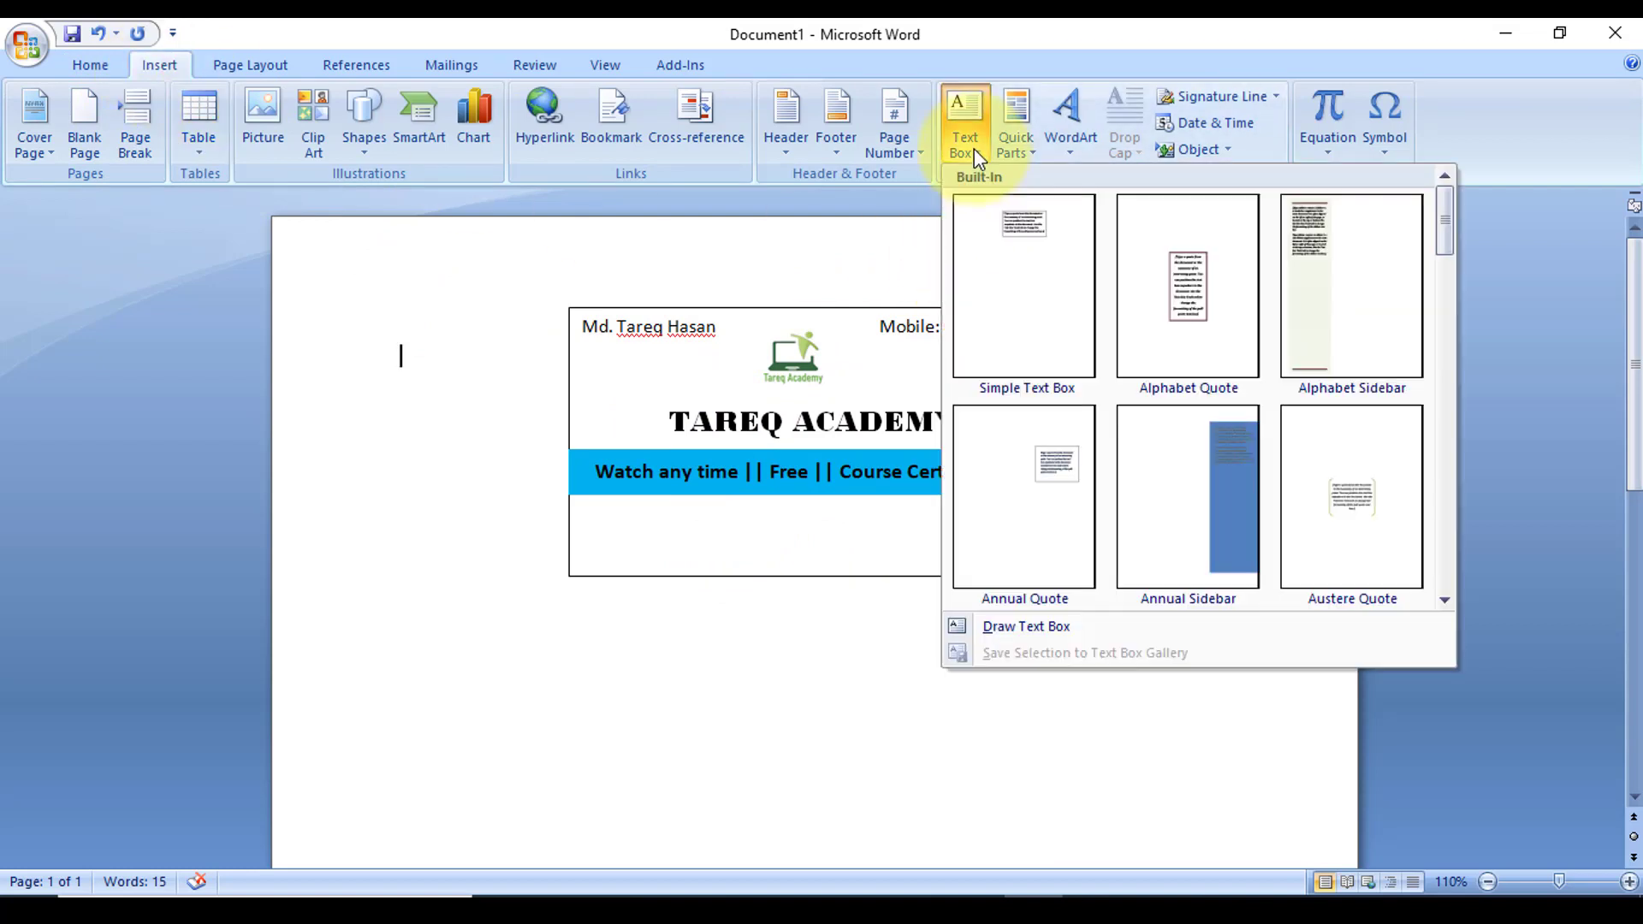
pyautogui.click(1013, 624)
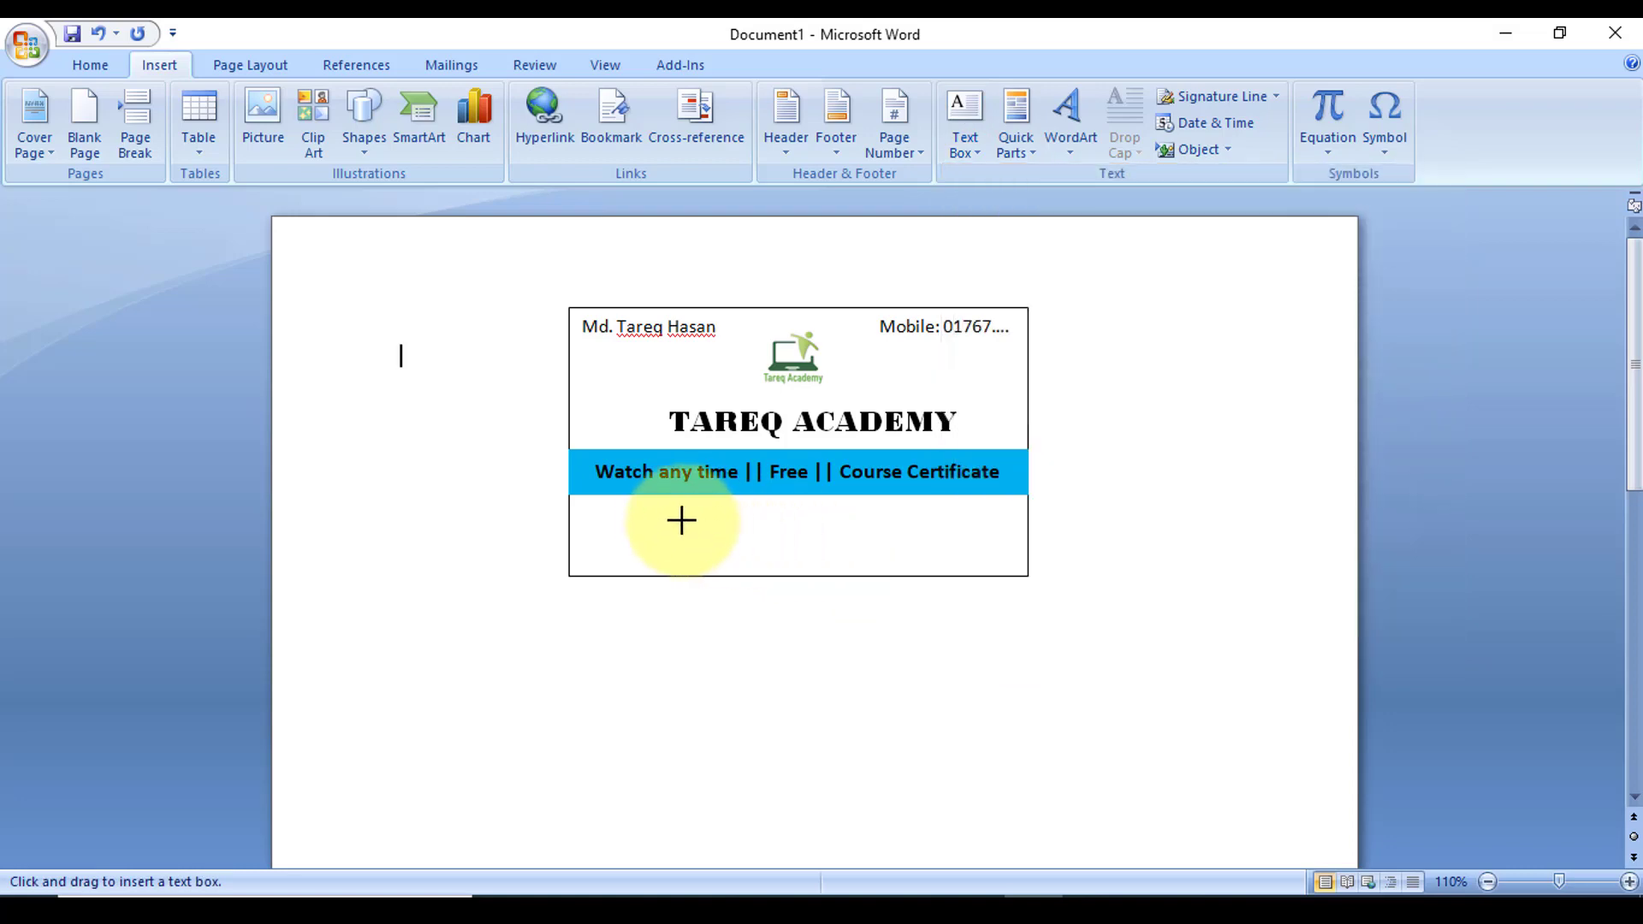
pyautogui.moveTo(665, 496); pyautogui.dragTo(900, 531)
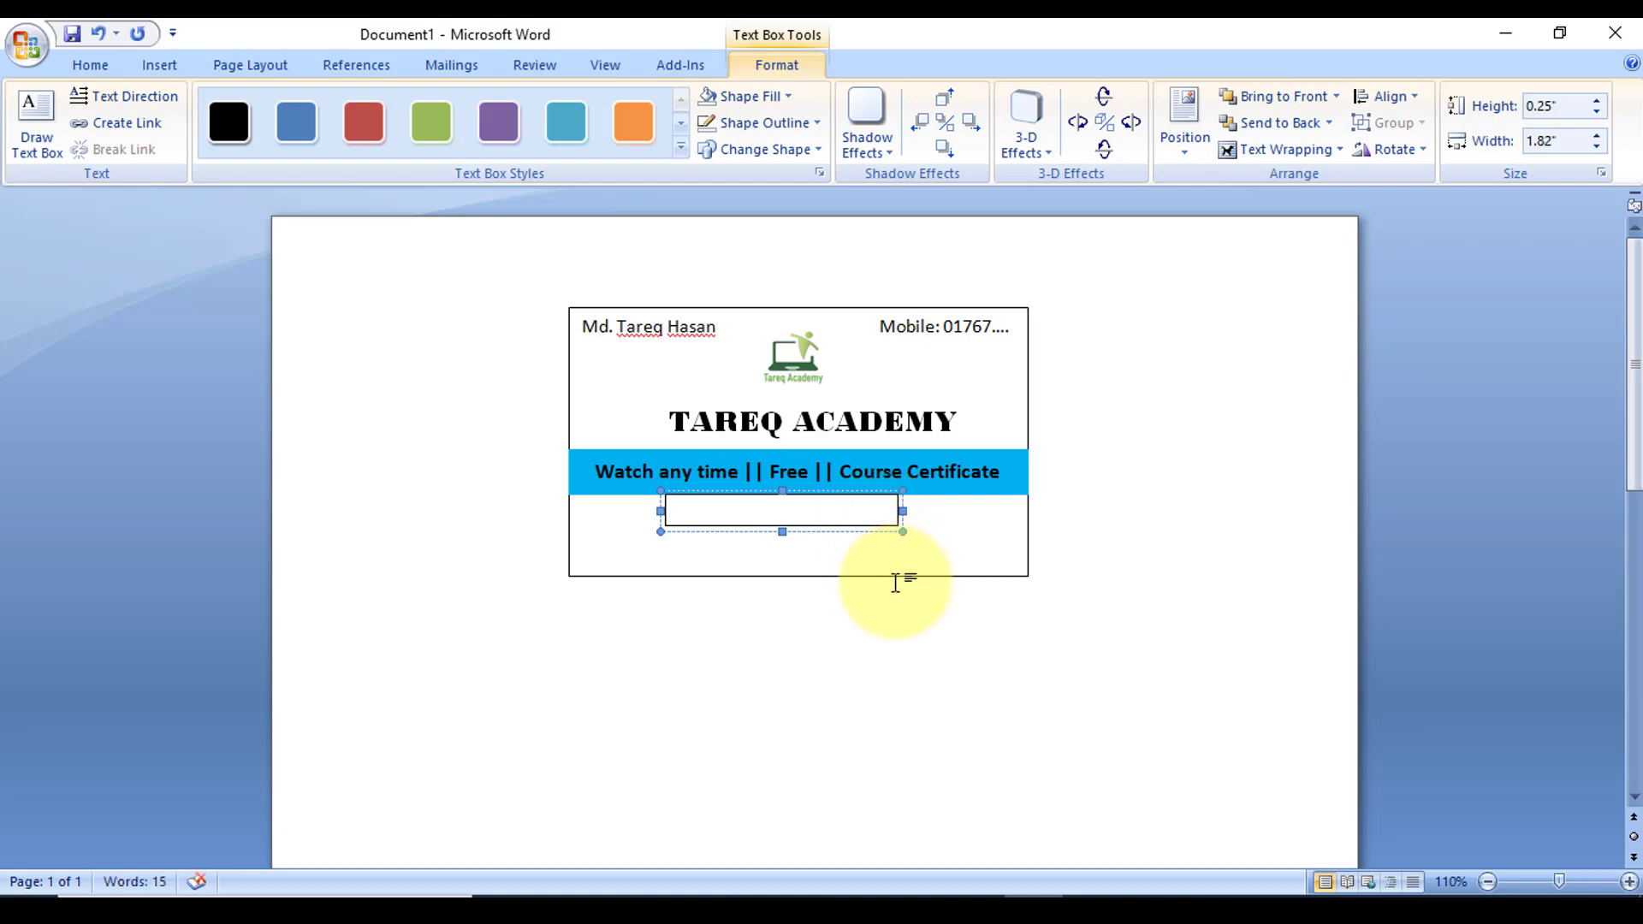
pyautogui.click(876, 527)
# Delete the empty text box and paste a copy of the name box below the band, widened.
pyautogui.press('Delete')
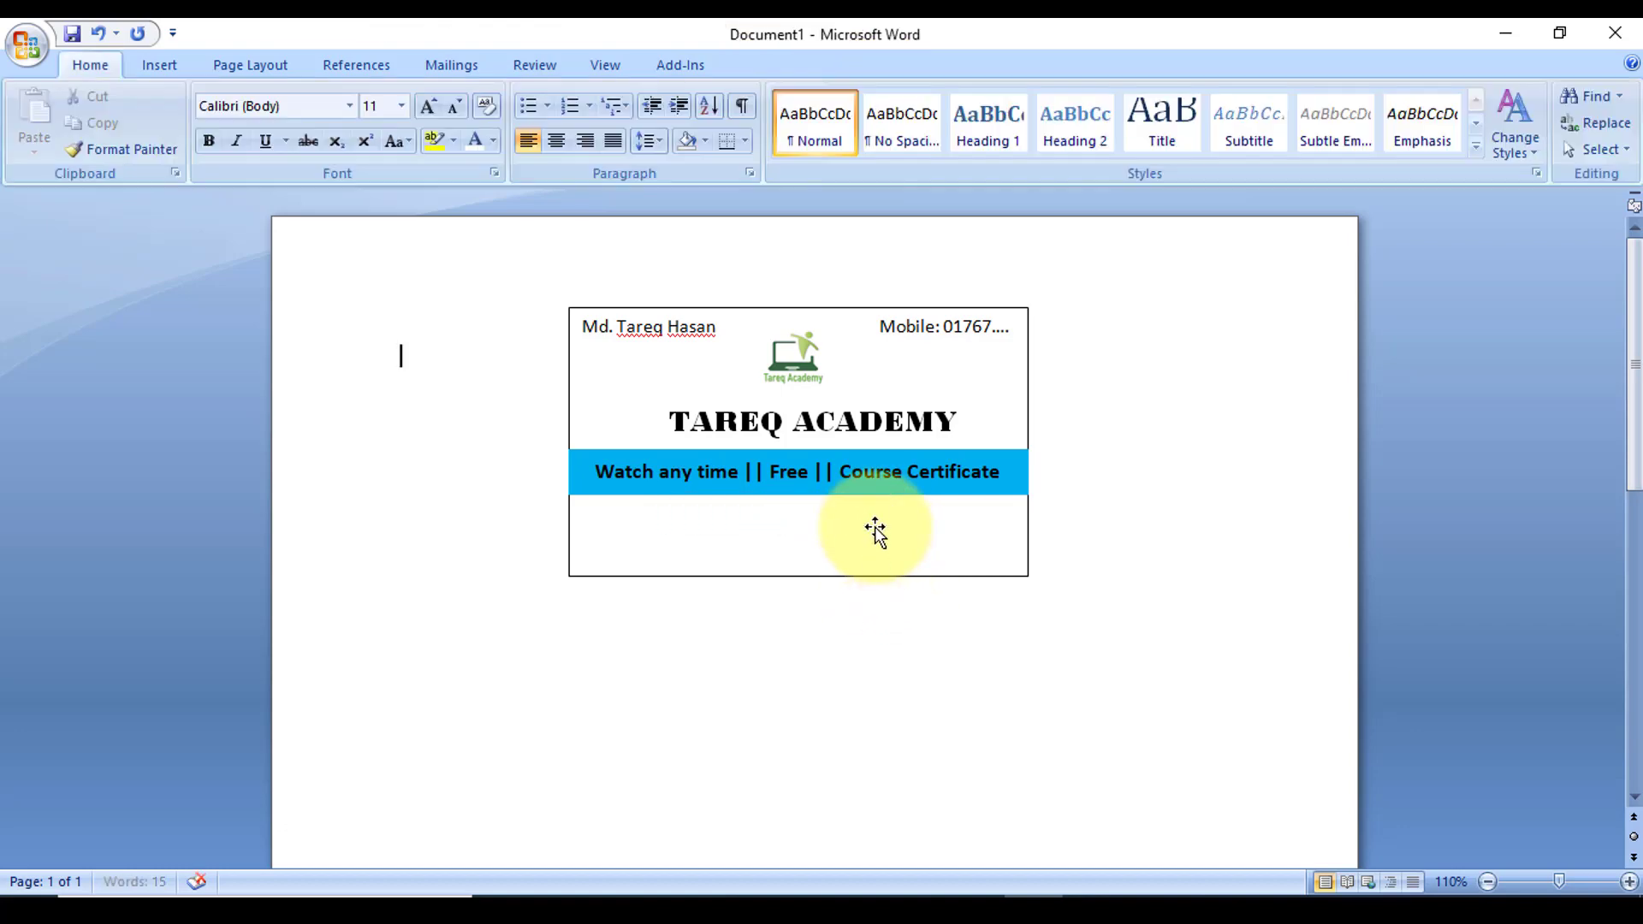
pyautogui.click(676, 332)
pyautogui.click(685, 343)
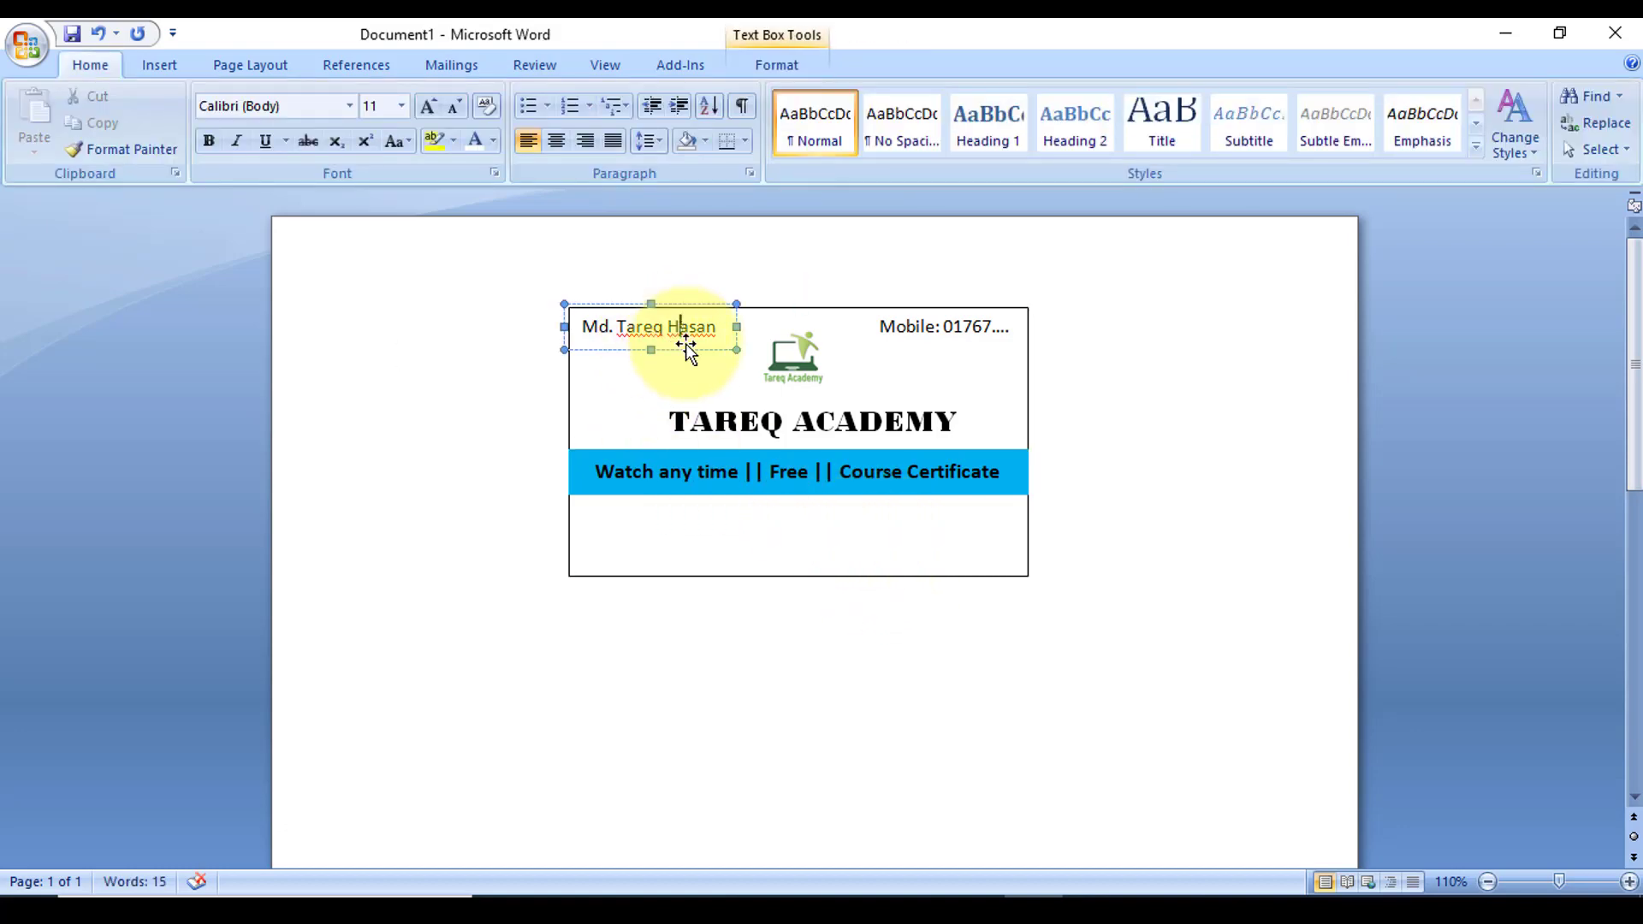
pyautogui.hotkey('ctrl', 'c')
pyautogui.hotkey('ctrl', 'v')
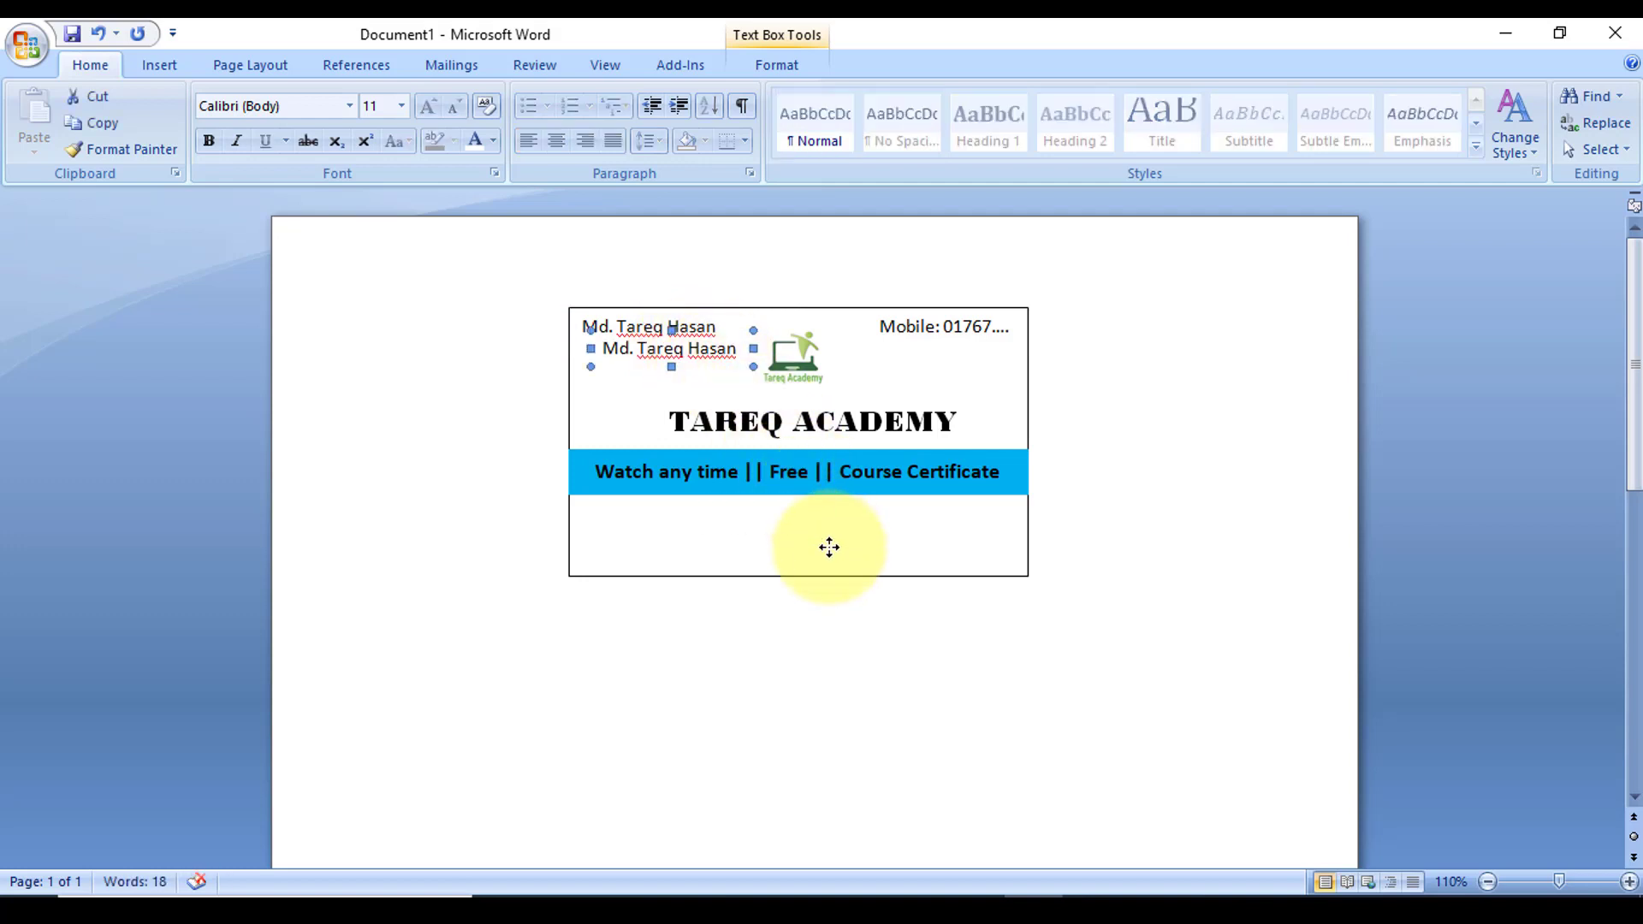
pyautogui.moveTo(832, 544); pyautogui.dragTo(832, 539)
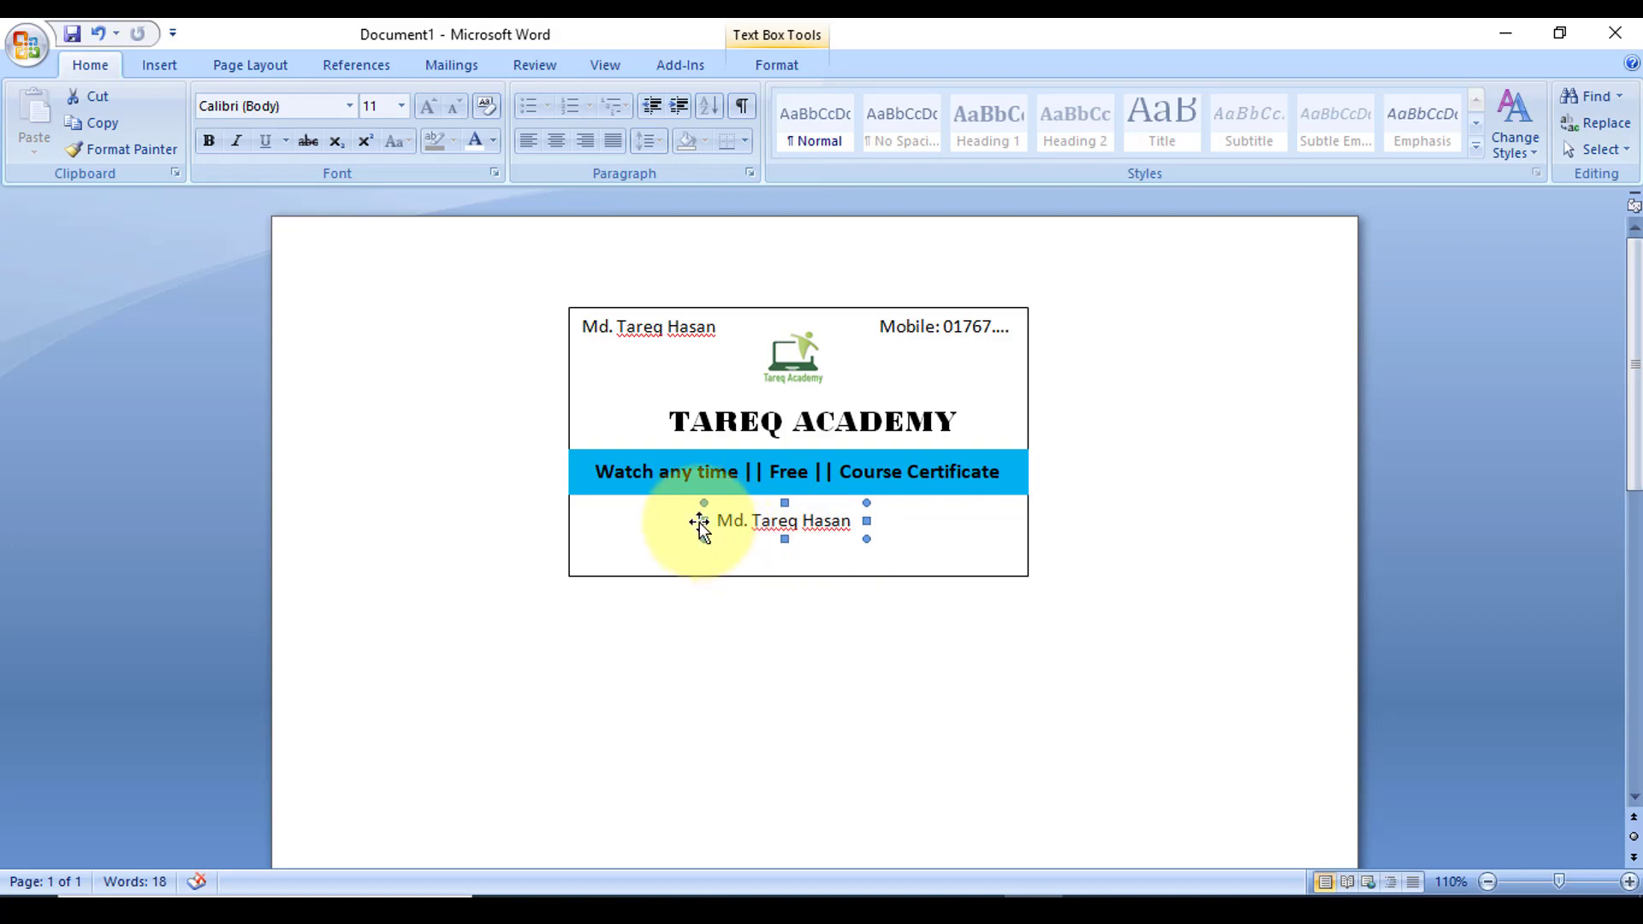
pyautogui.moveTo(703, 521); pyautogui.dragTo(661, 521)
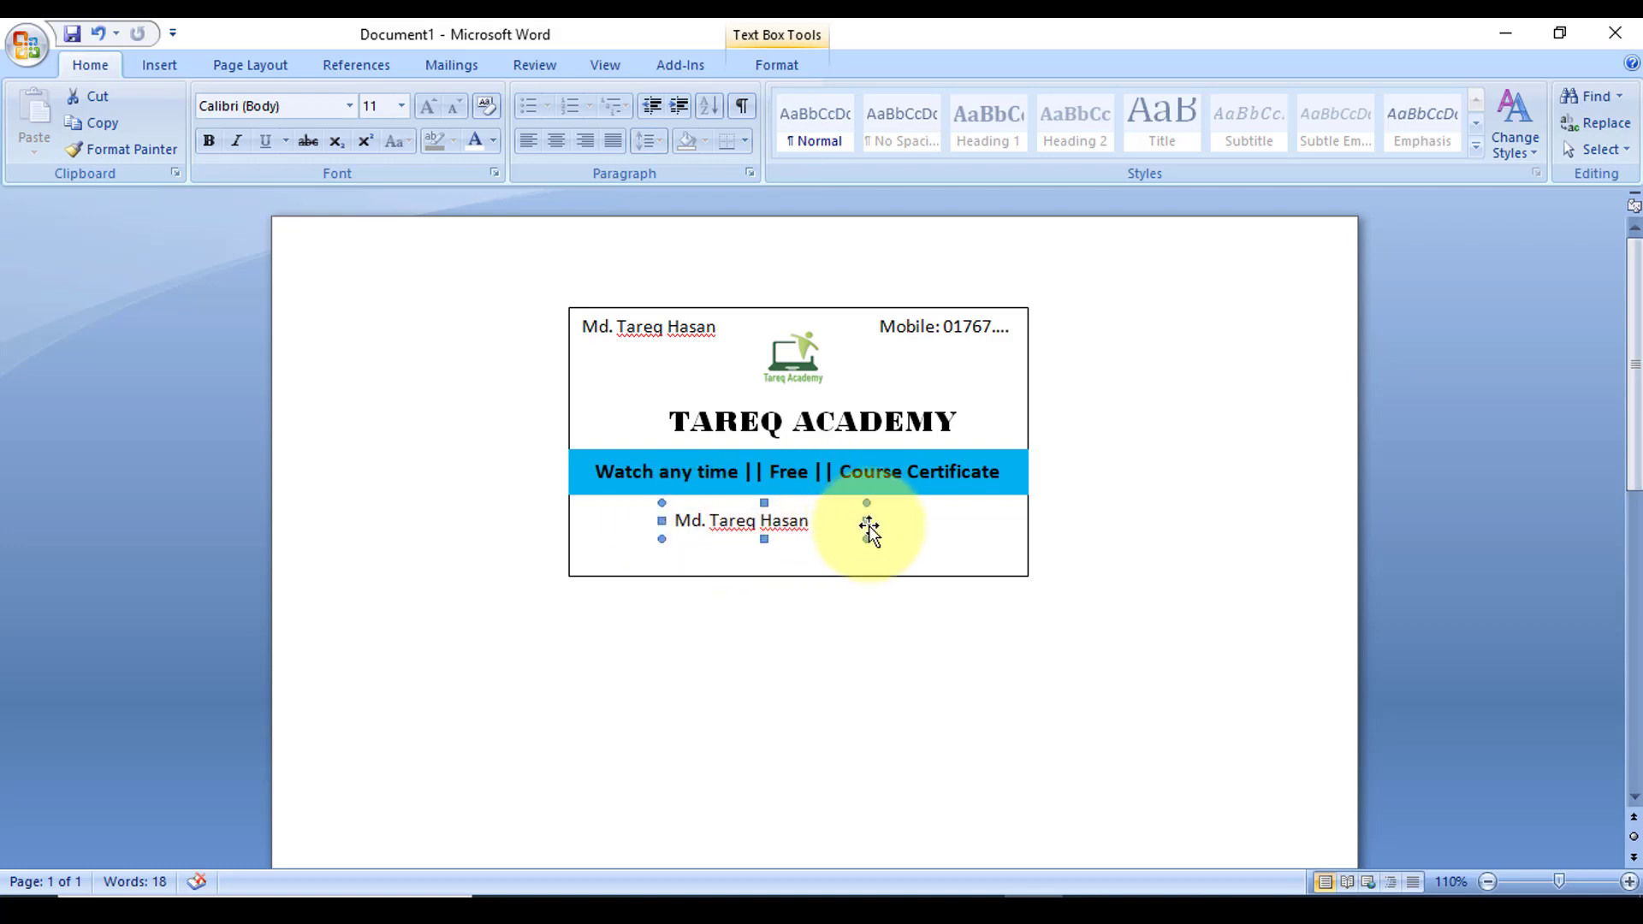
pyautogui.moveTo(864, 519)
pyautogui.mouseDown()
pyautogui.moveTo(910, 519)
pyautogui.moveTo(672, 519)
pyautogui.mouseUp()
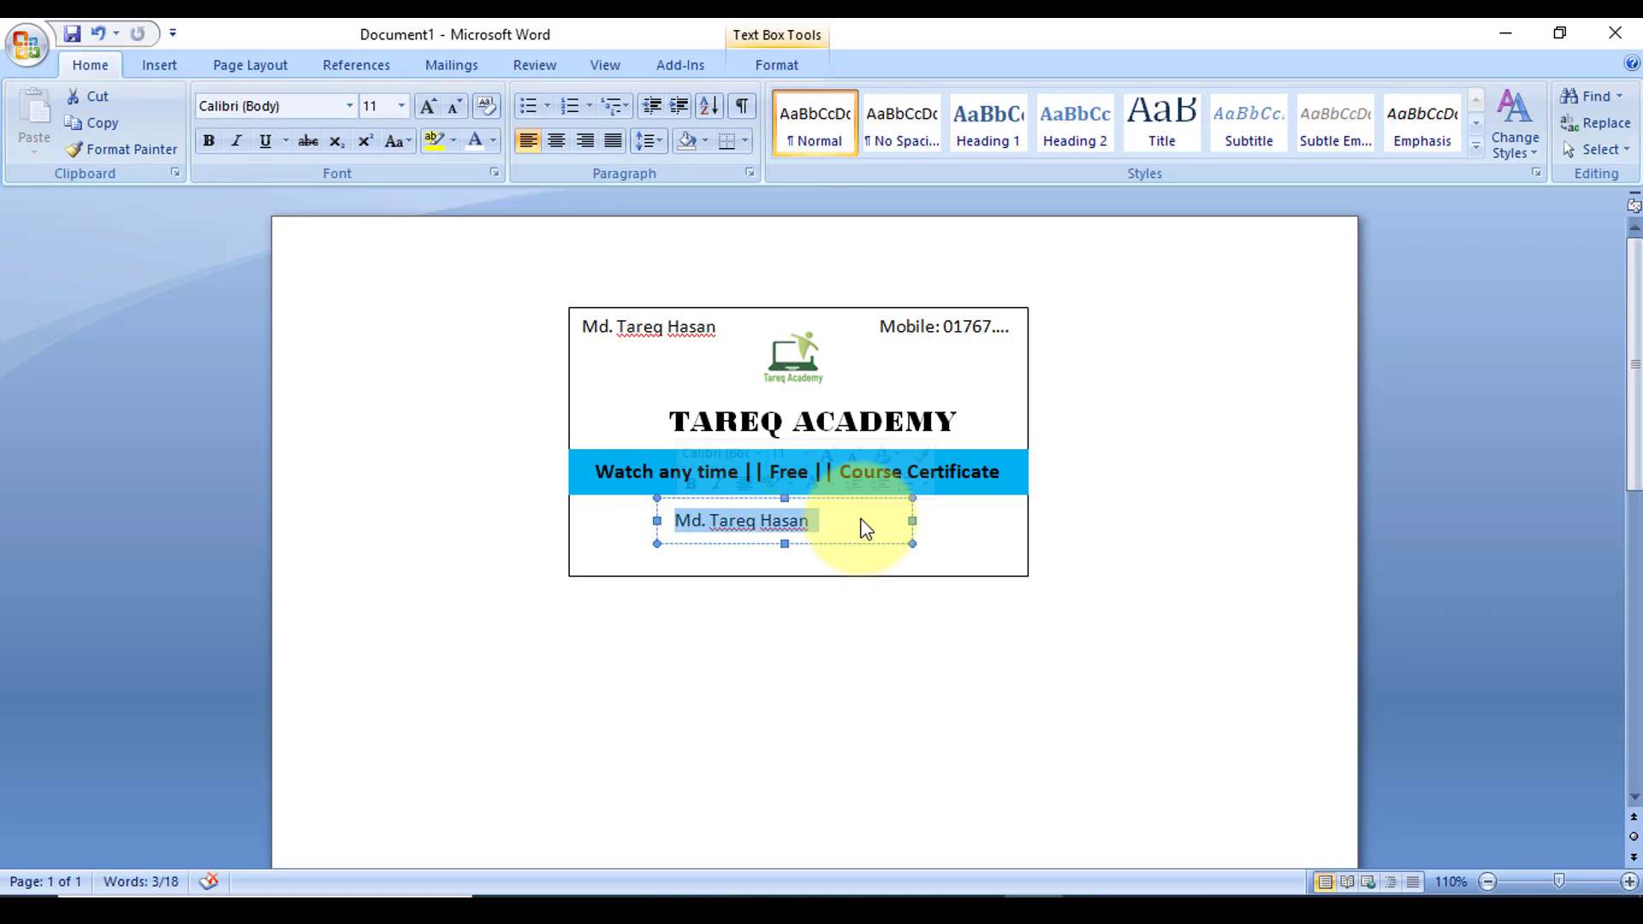
# Type the academy's email address in the copied box, correcting its first letter to lowercase.
pyautogui.write('tareqacademy')
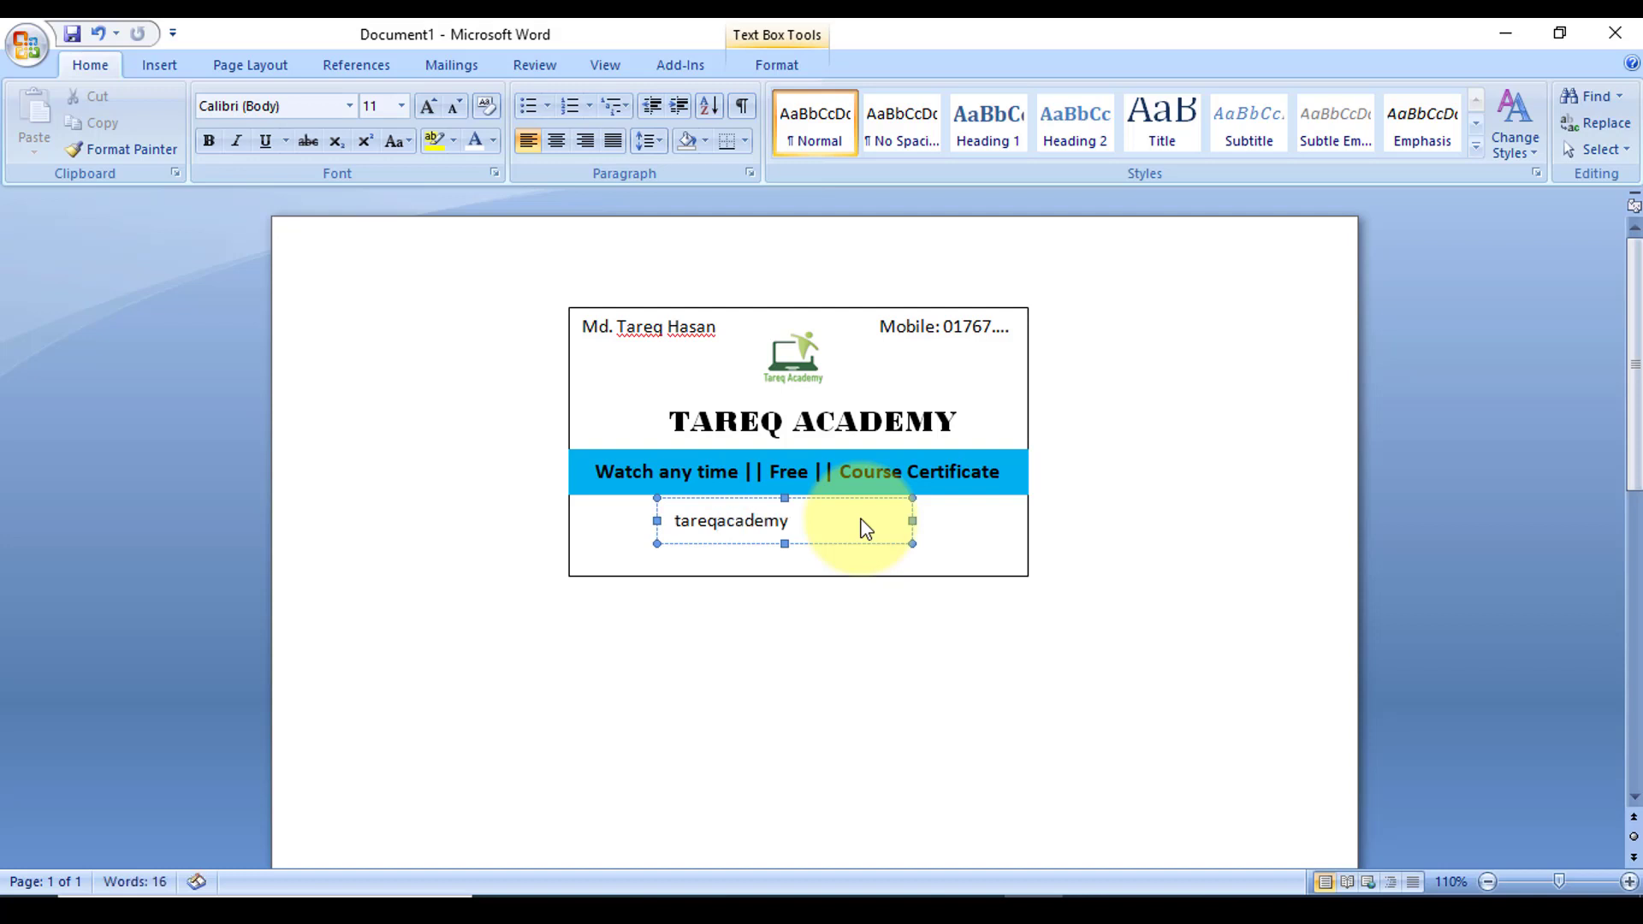
pyautogui.write('#')
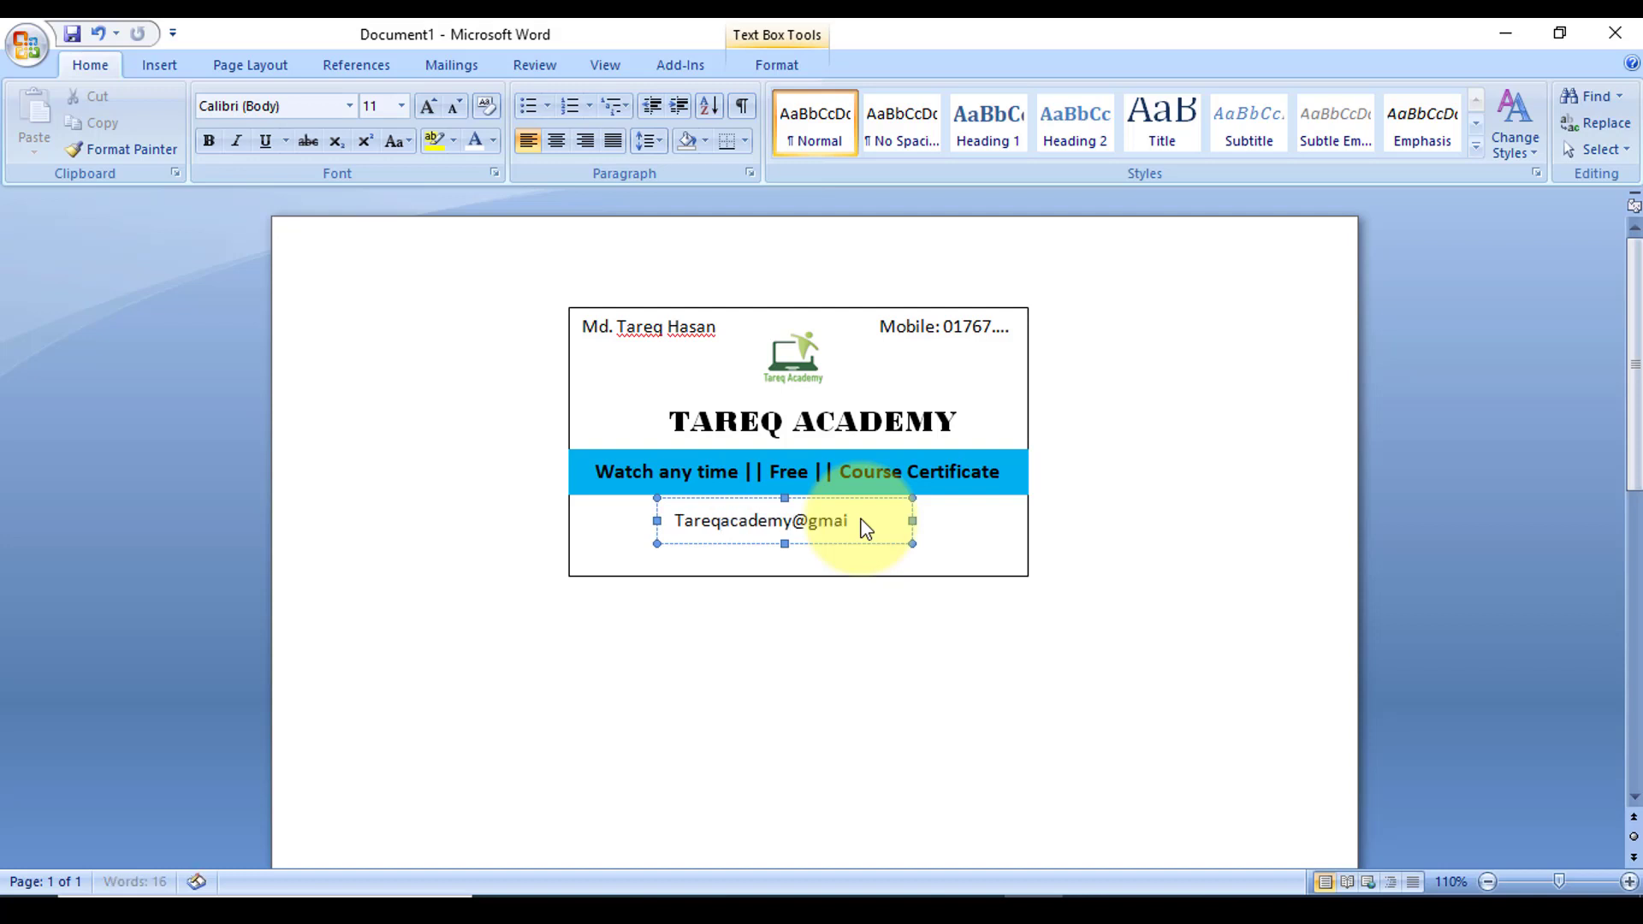
pyautogui.click(676, 521)
pyautogui.press('Delete')
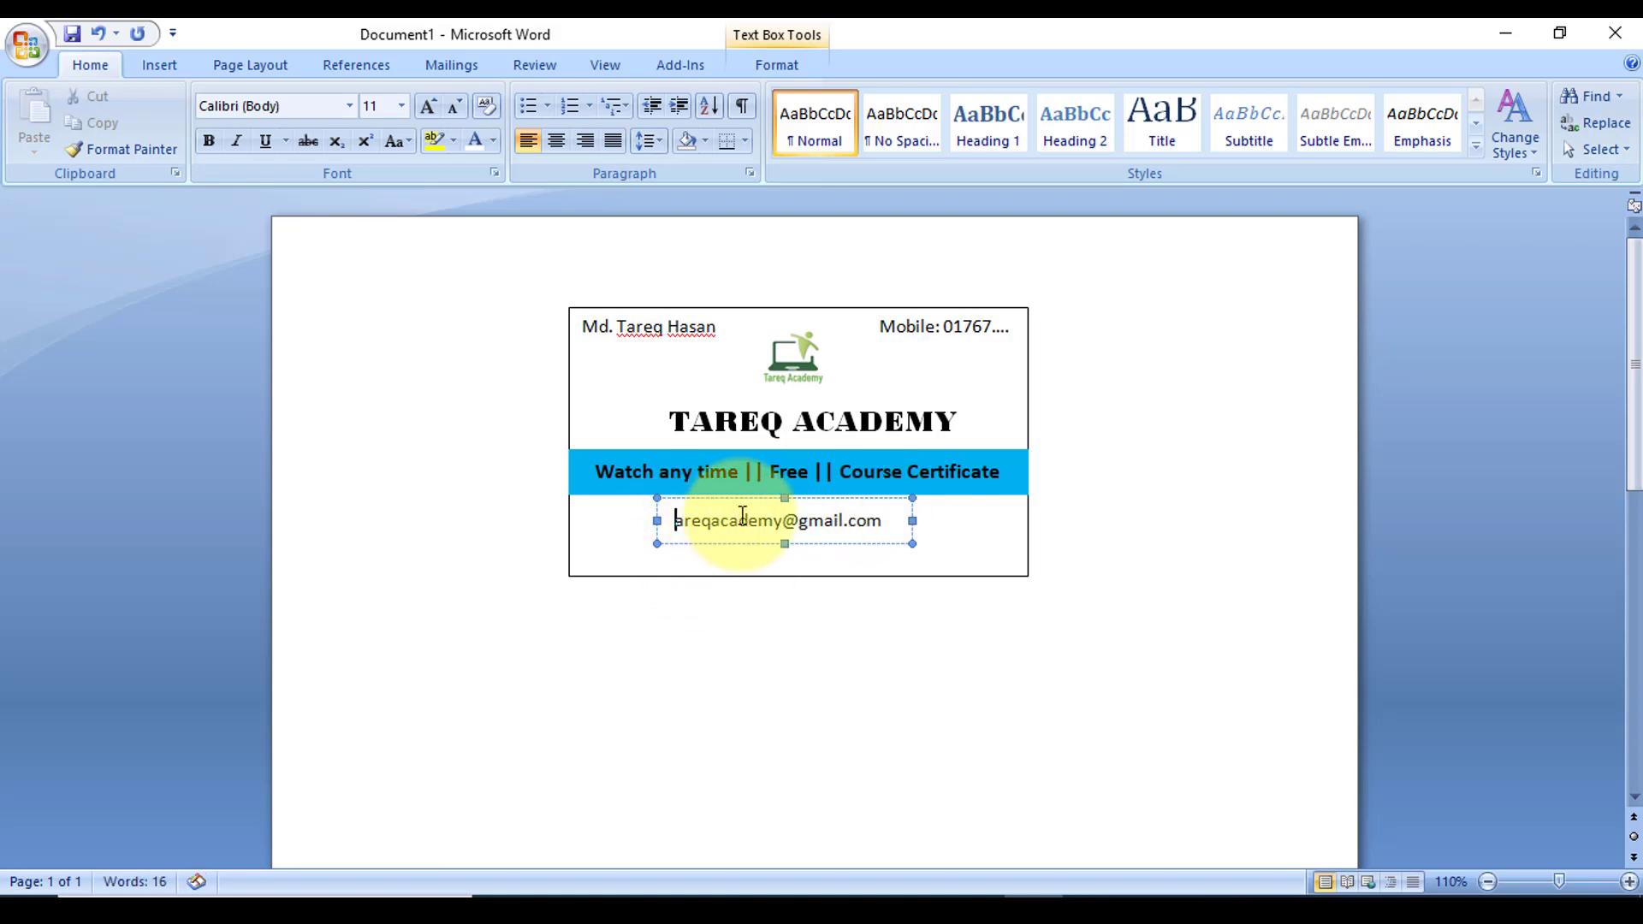
pyautogui.write('t')
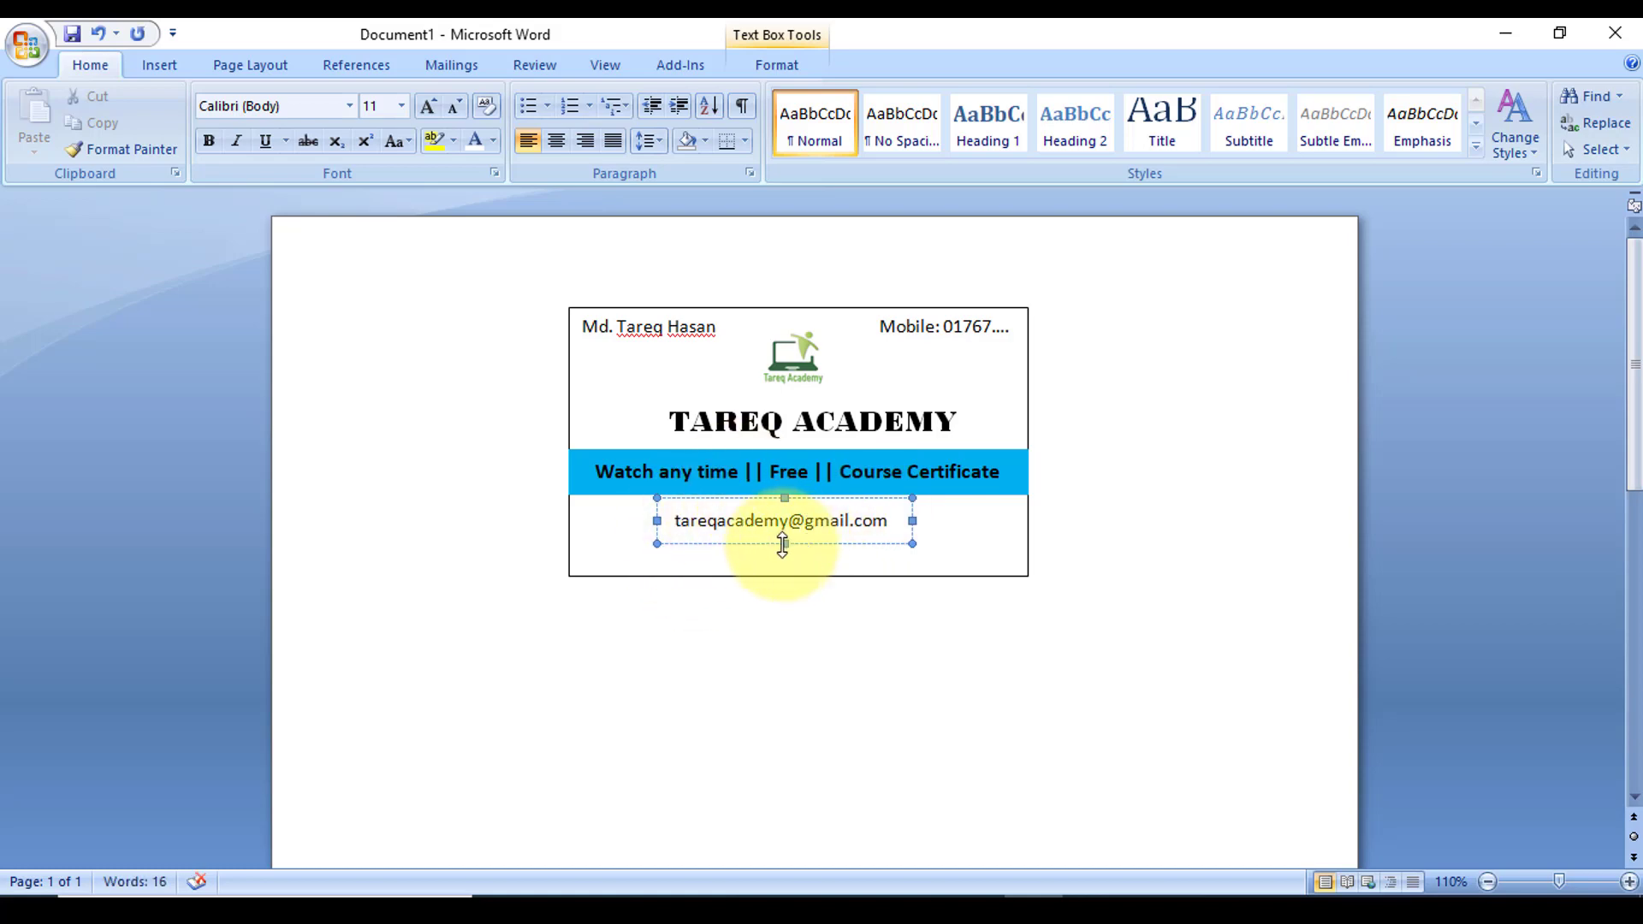
pyautogui.click(782, 544)
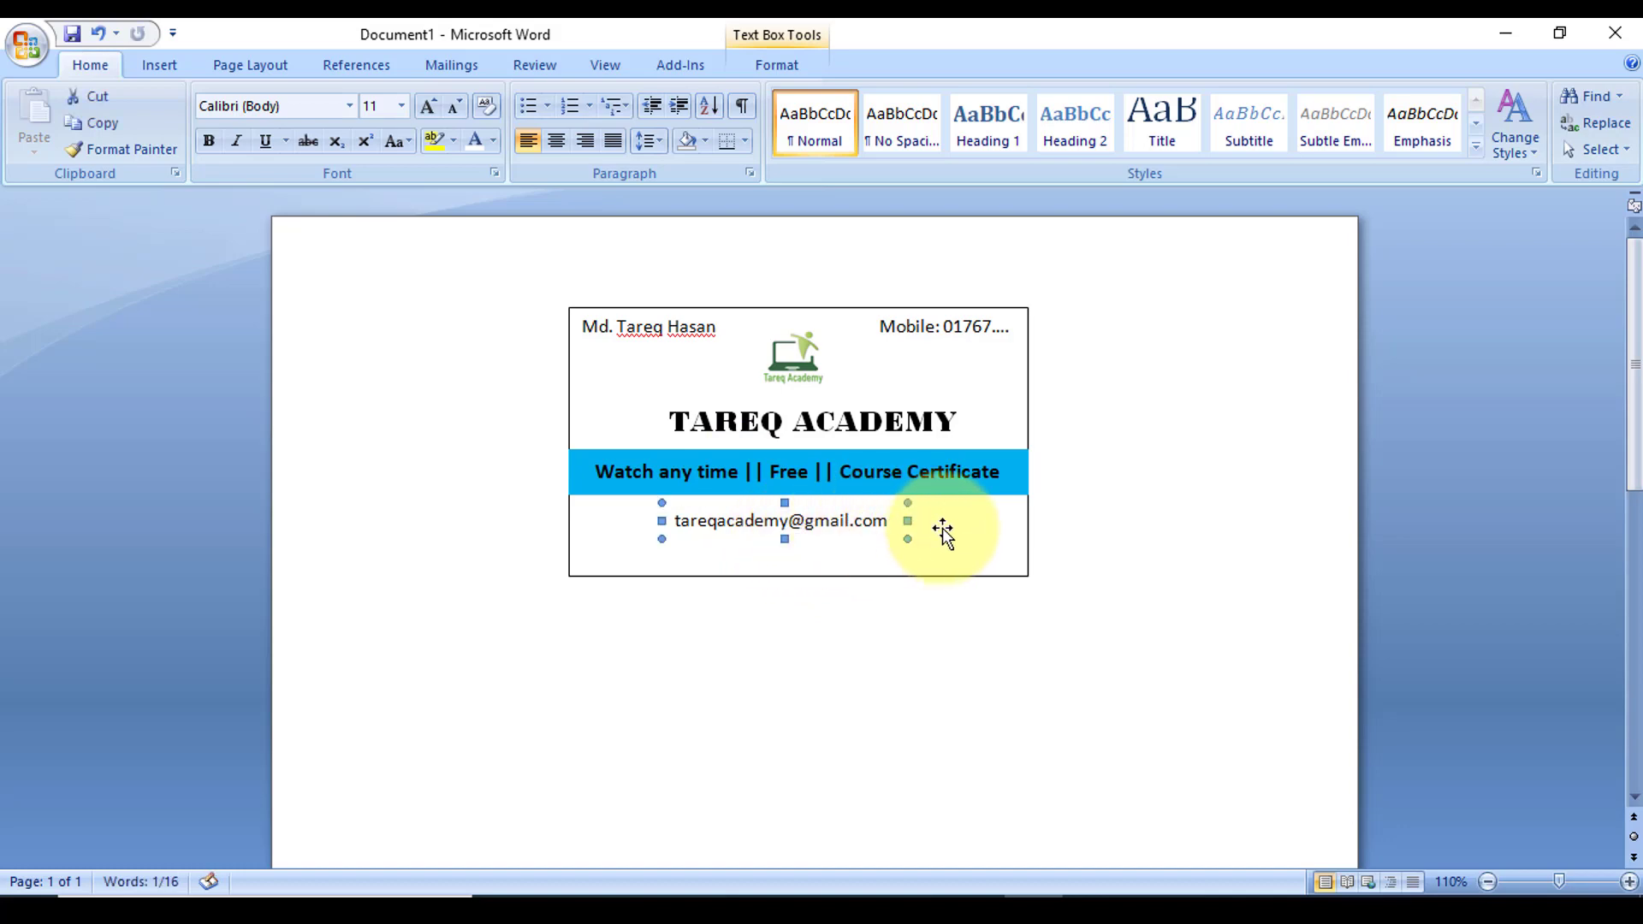
pyautogui.click(942, 527)
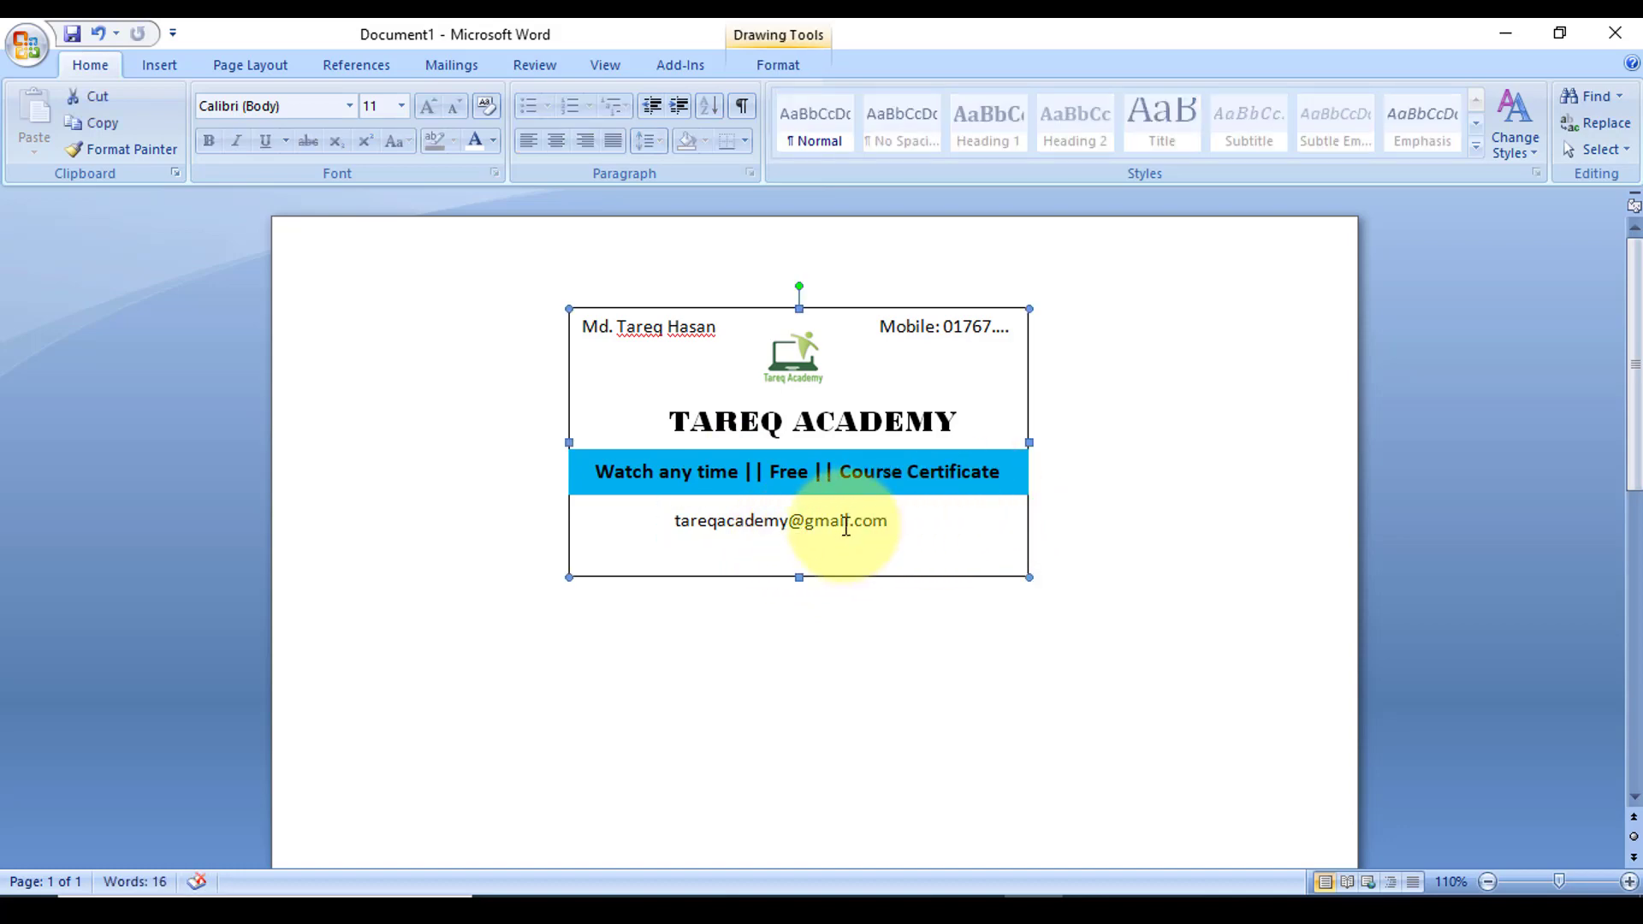
# Select the logo, TAREQ ACADEMY title and blue slogan band together.
pyautogui.click(845, 520)
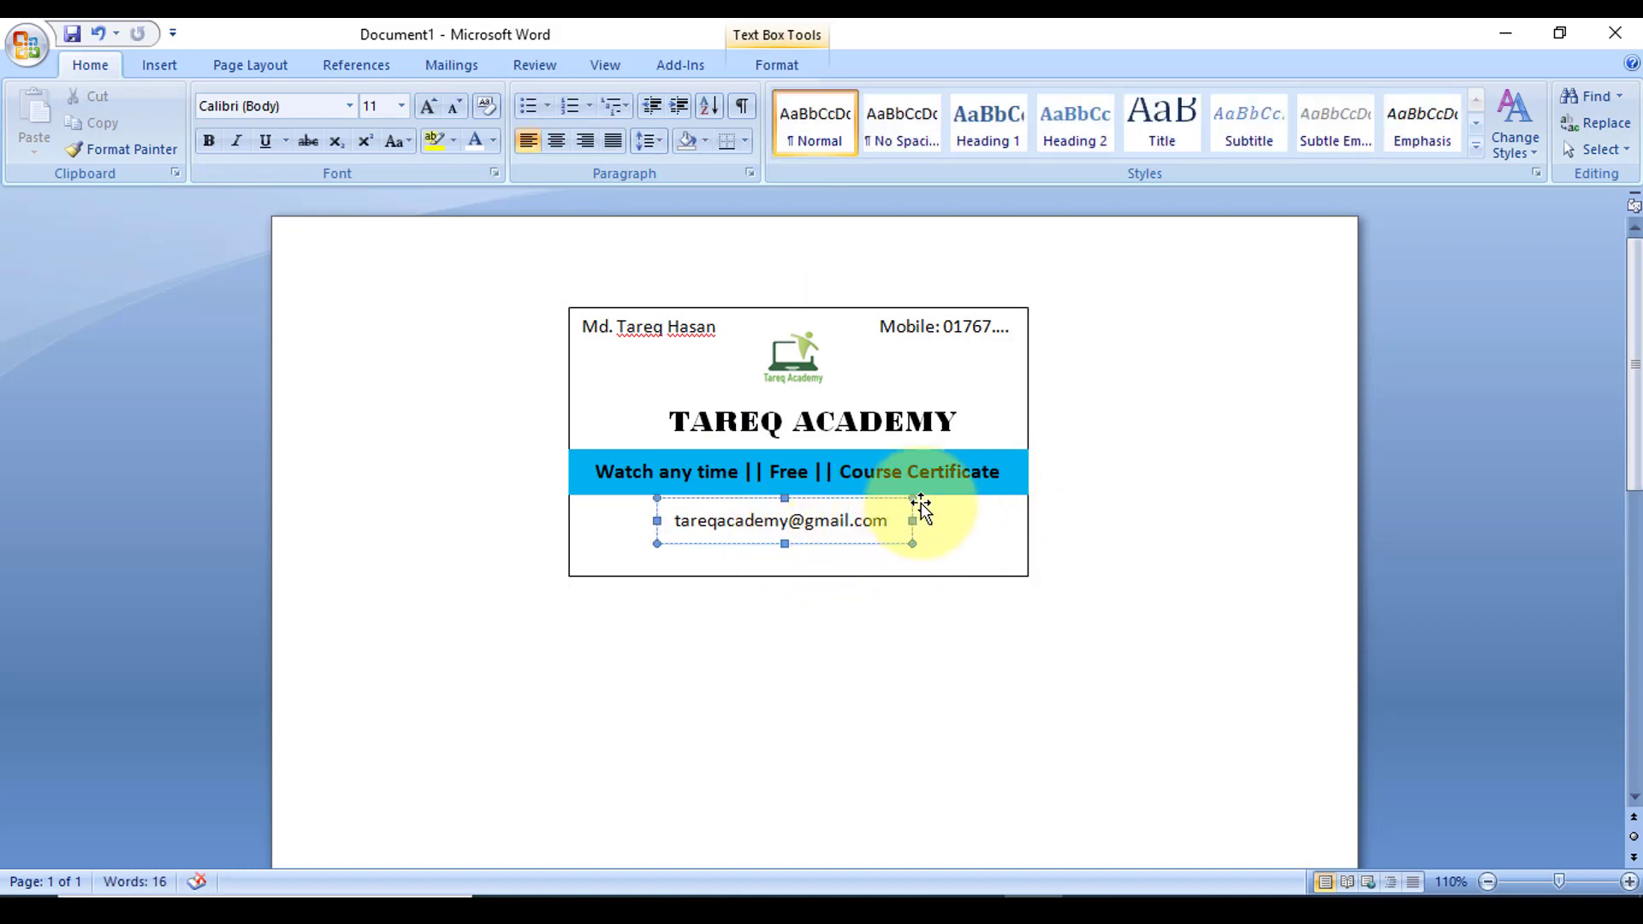
pyautogui.click(791, 355)
pyautogui.click(814, 422)
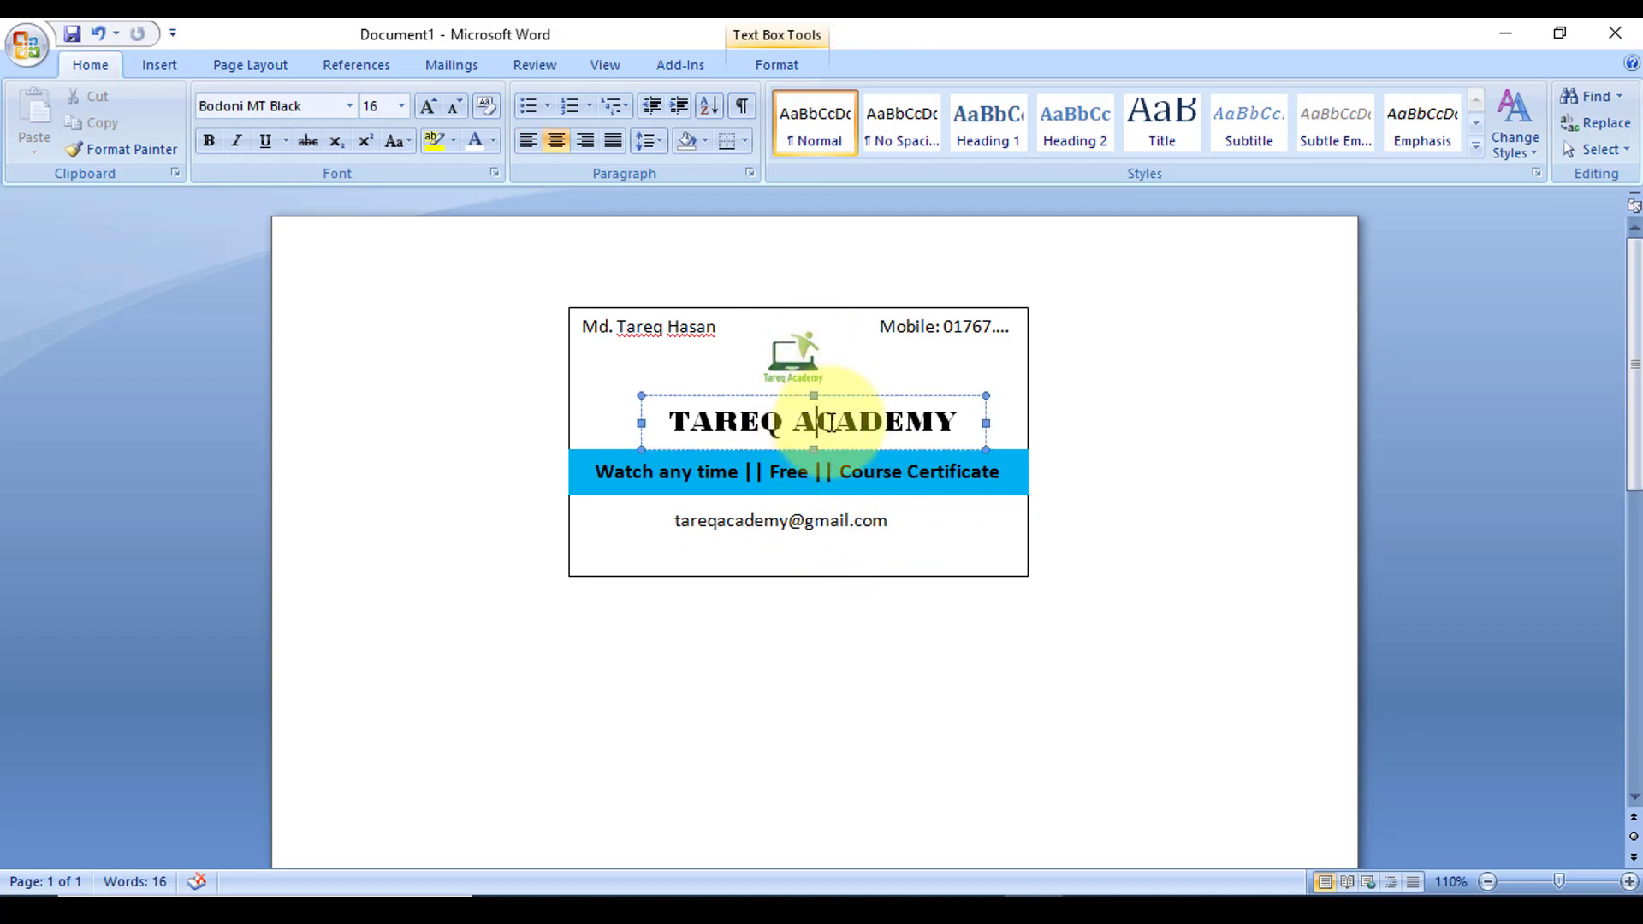
pyautogui.click(804, 526)
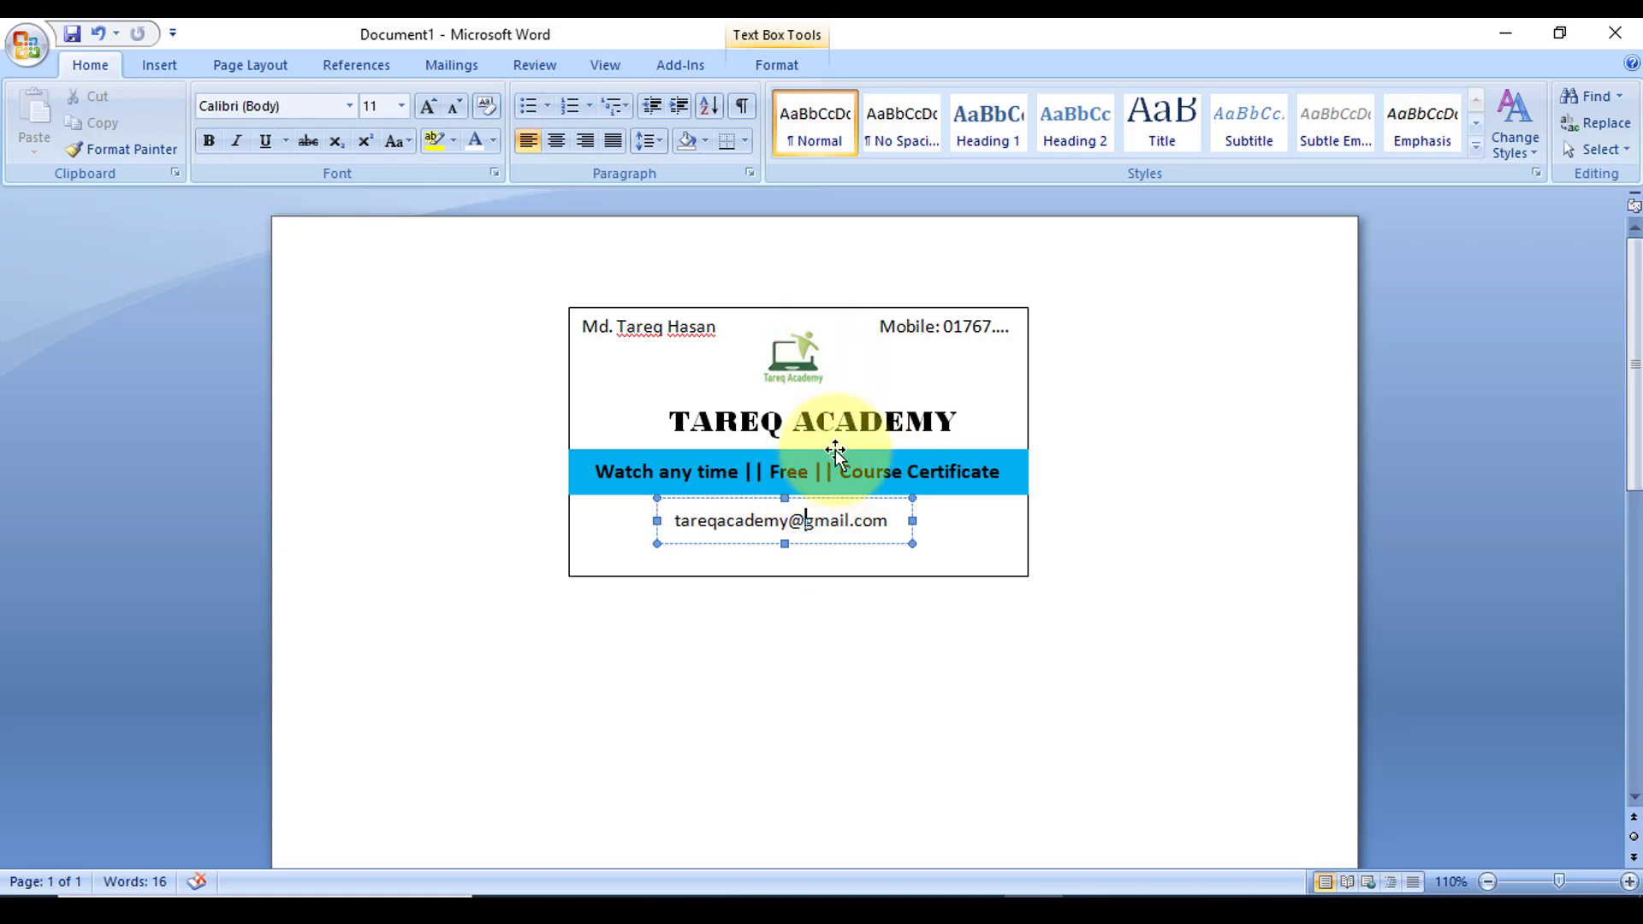
pyautogui.click(805, 352)
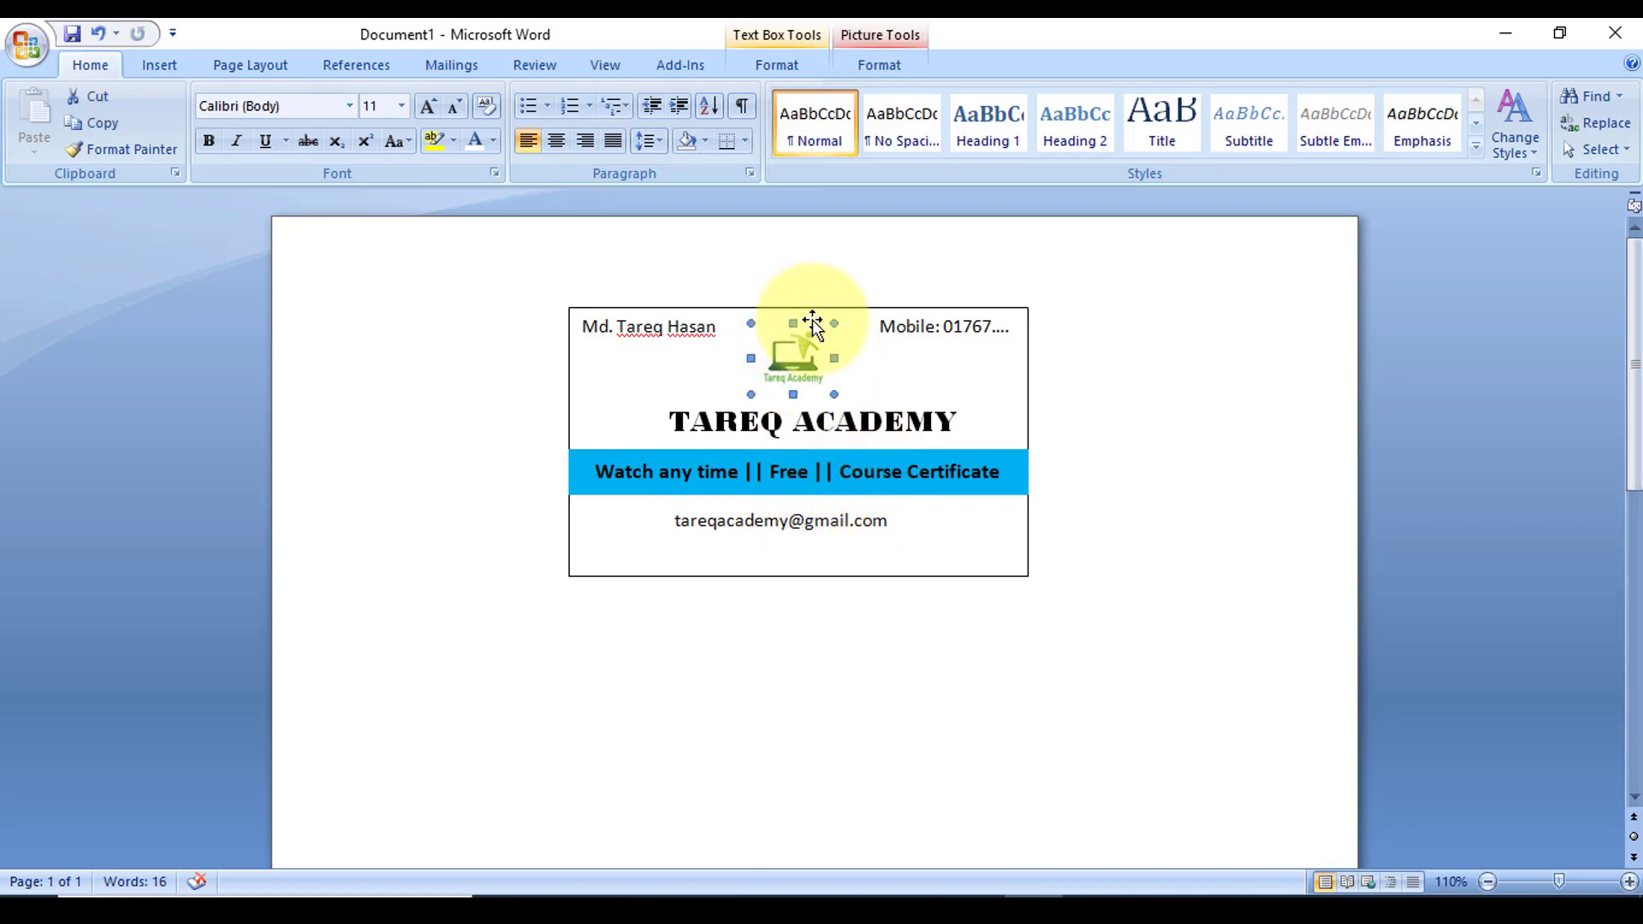
pyautogui.click(809, 327)
pyautogui.click(811, 329)
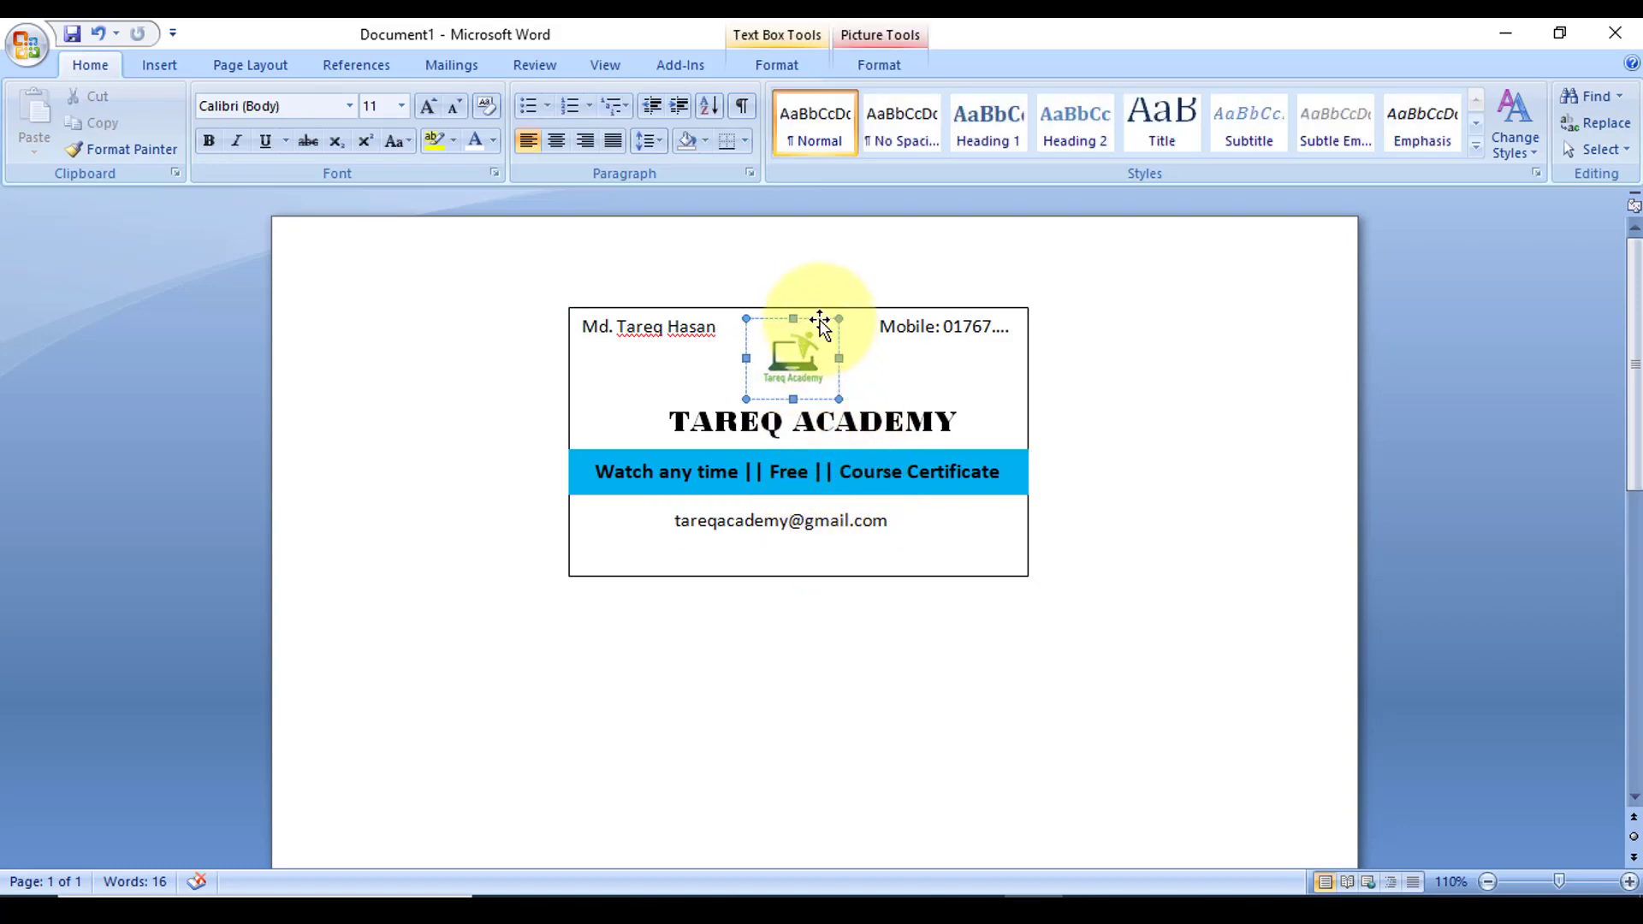
pyautogui.keyDown('shift'); pyautogui.click(886, 399); pyautogui.keyUp('shift')
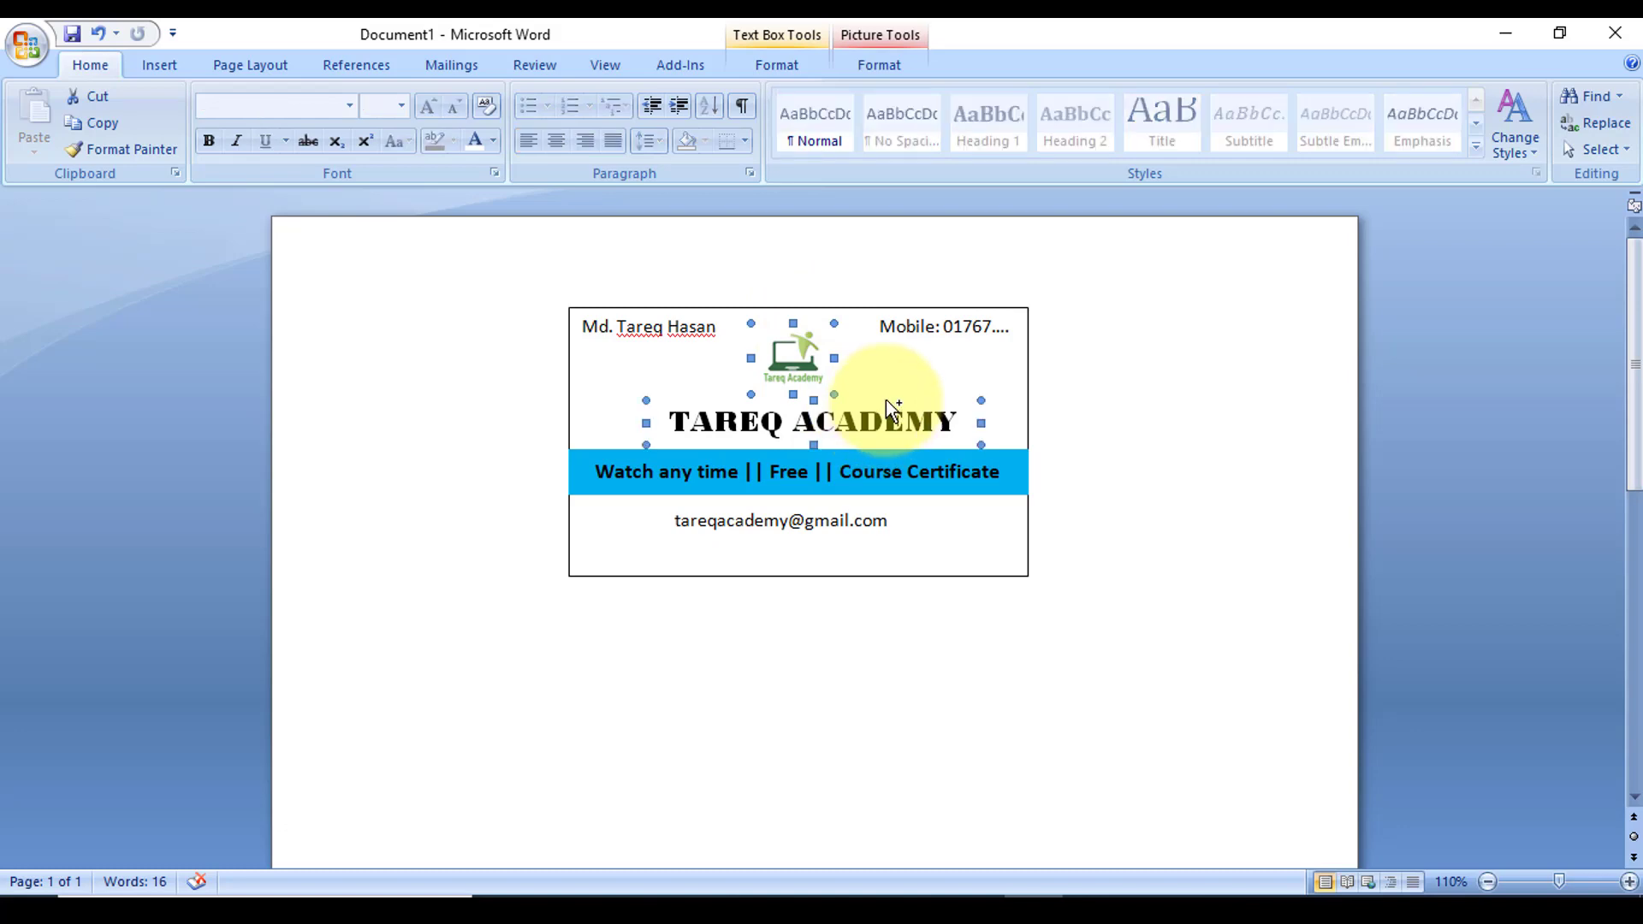
pyautogui.keyDown('shift'); pyautogui.click(886, 458); pyautogui.keyUp('shift')
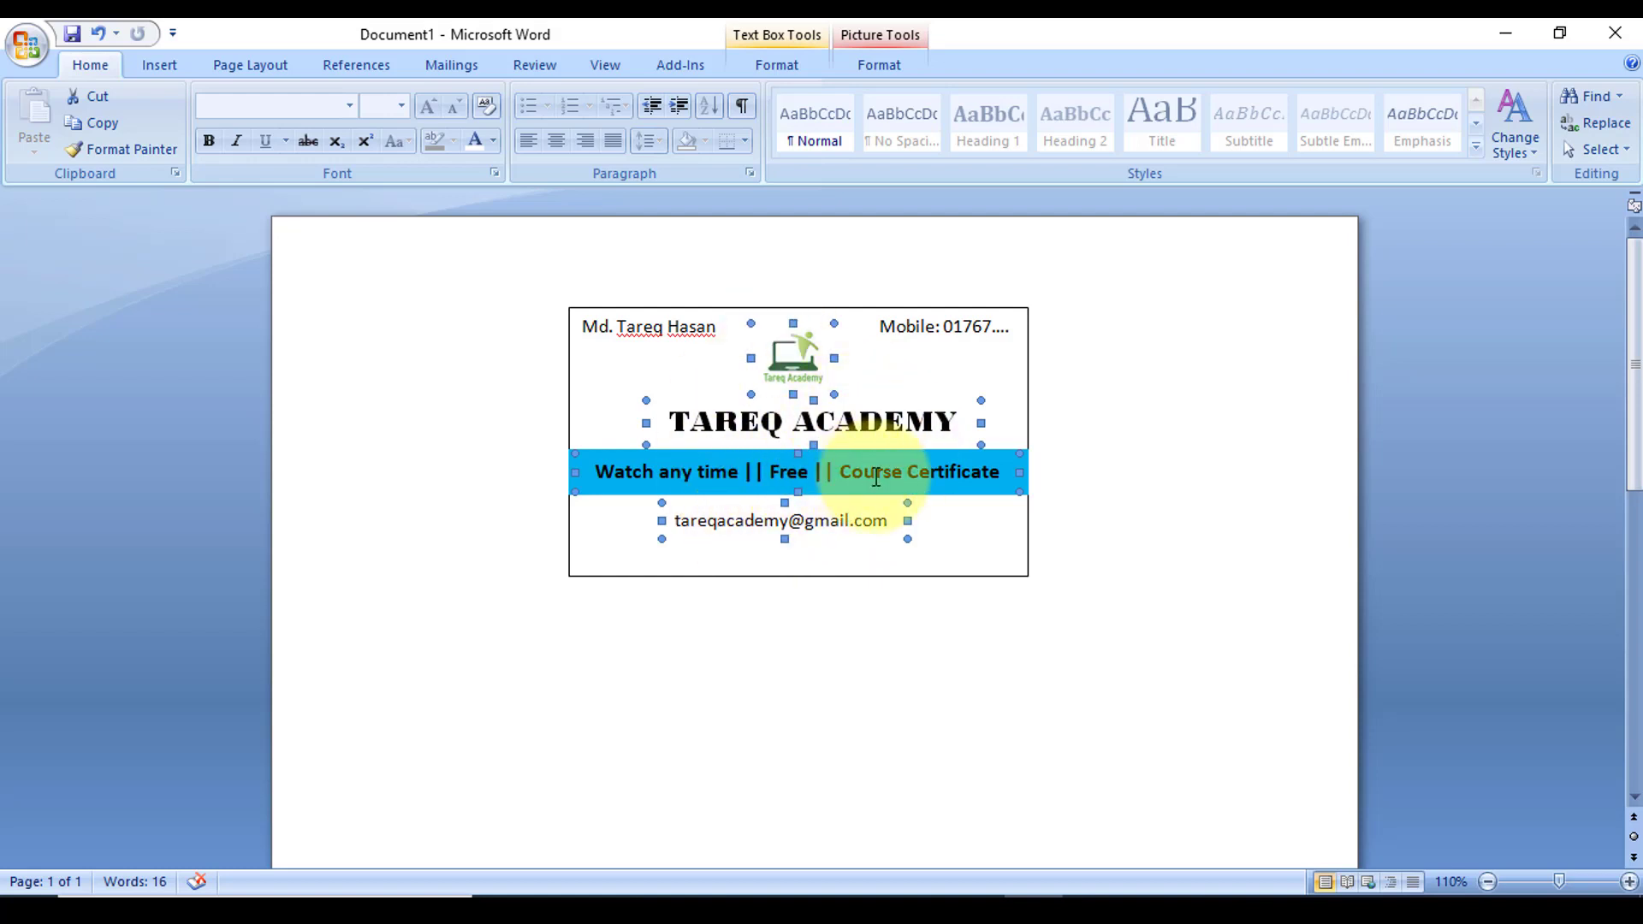
# Align the selected logo, title and band to the horizontal centre.
pyautogui.click(777, 66)
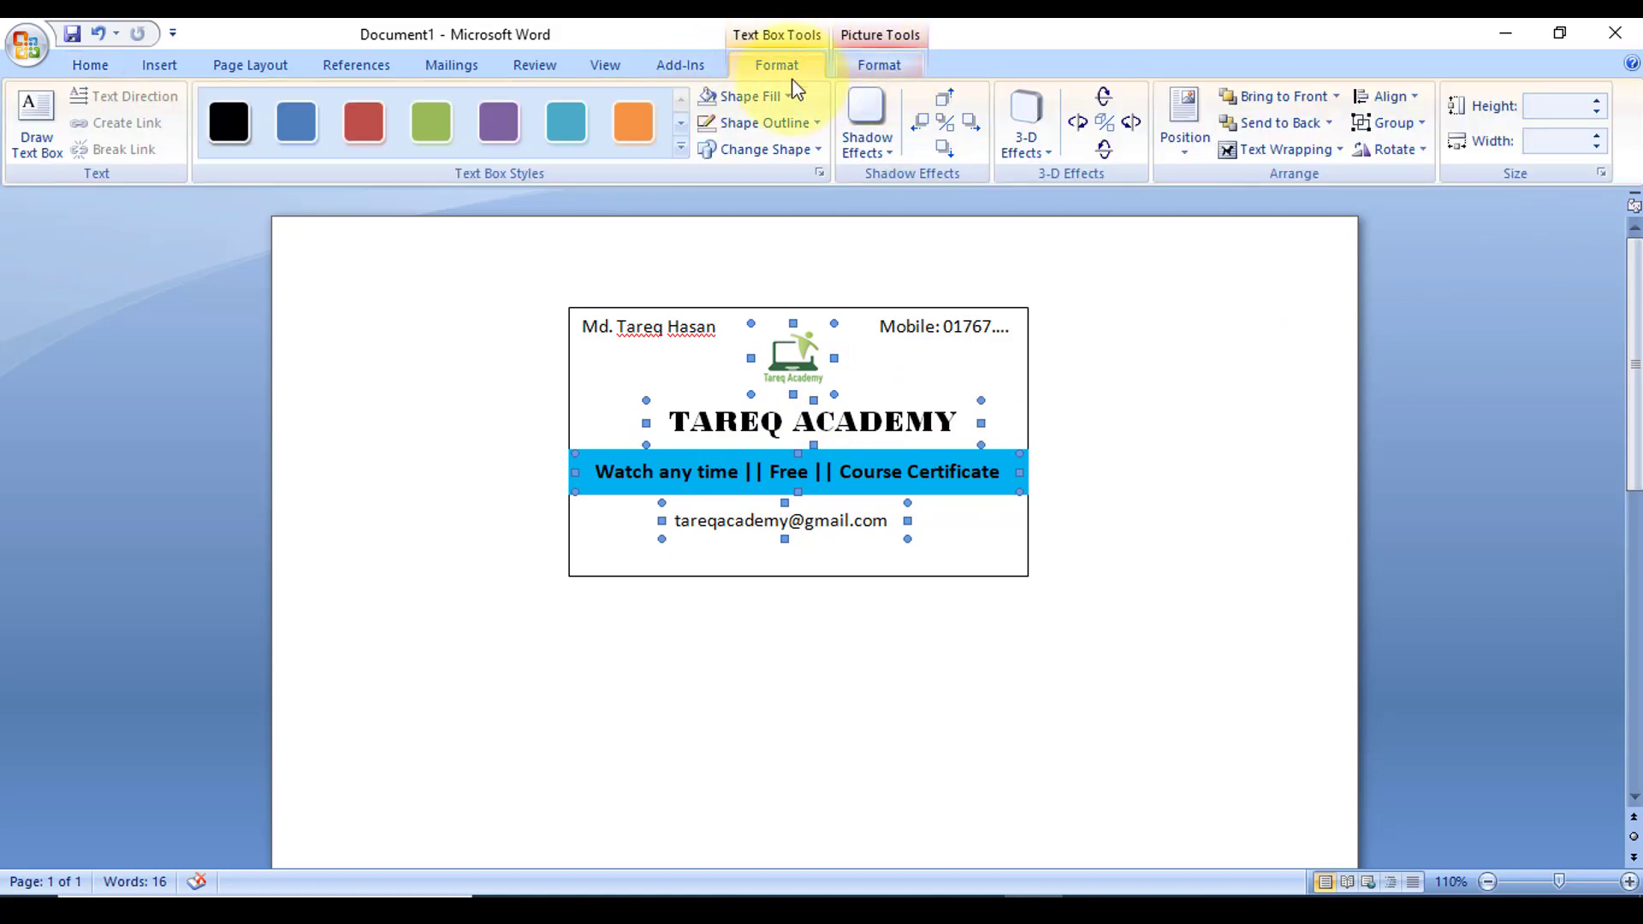
pyautogui.click(875, 61)
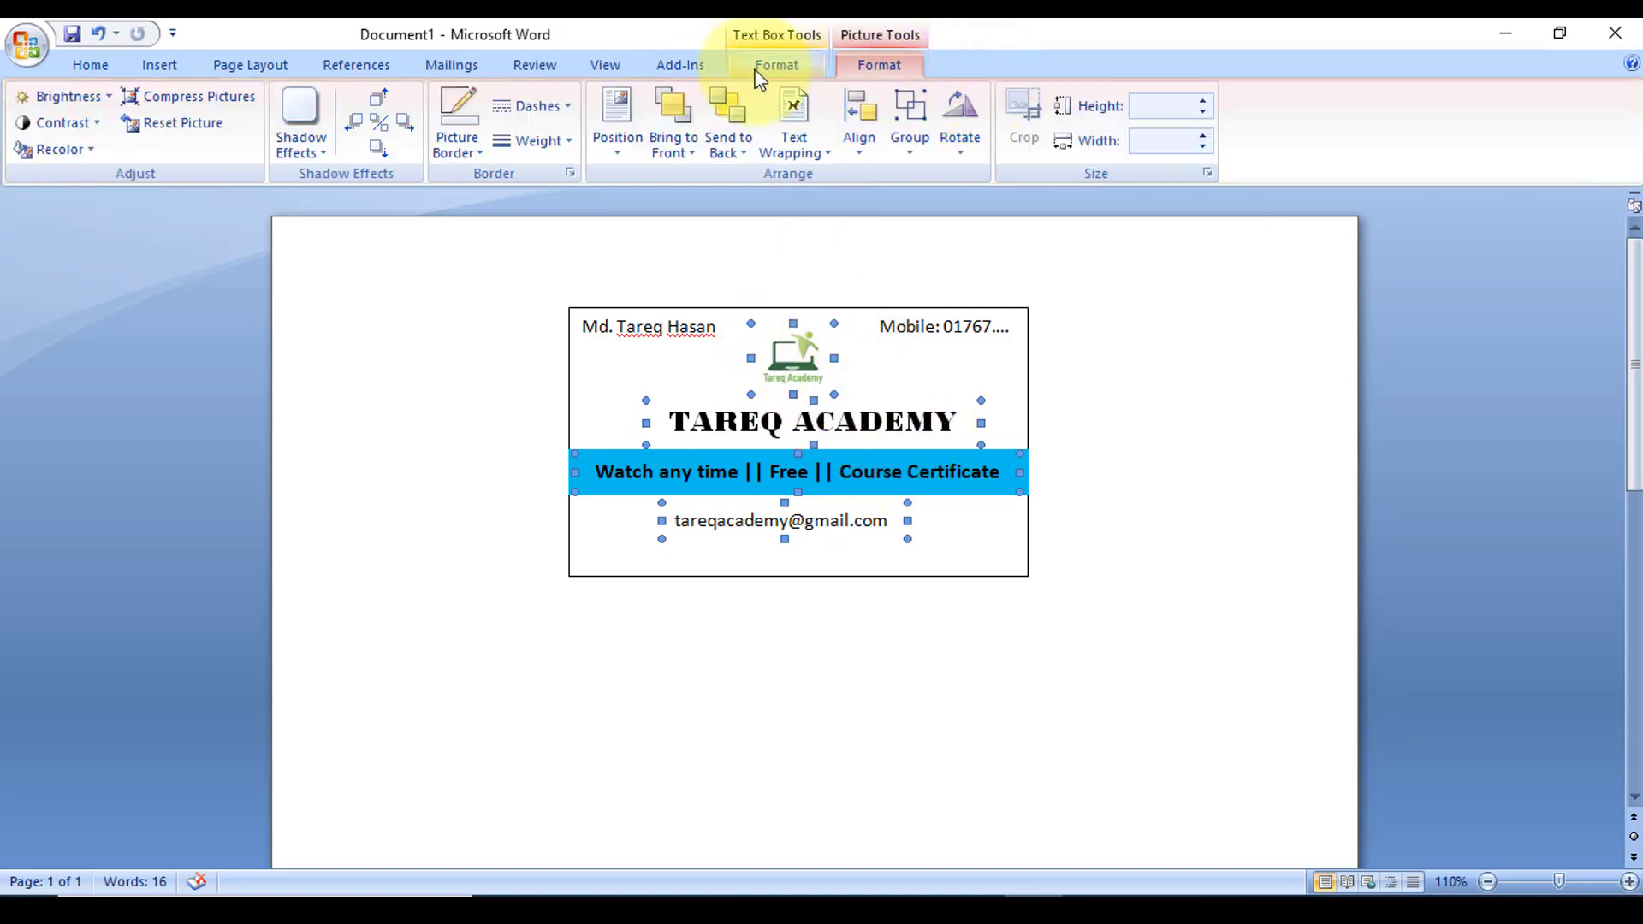
pyautogui.click(775, 68)
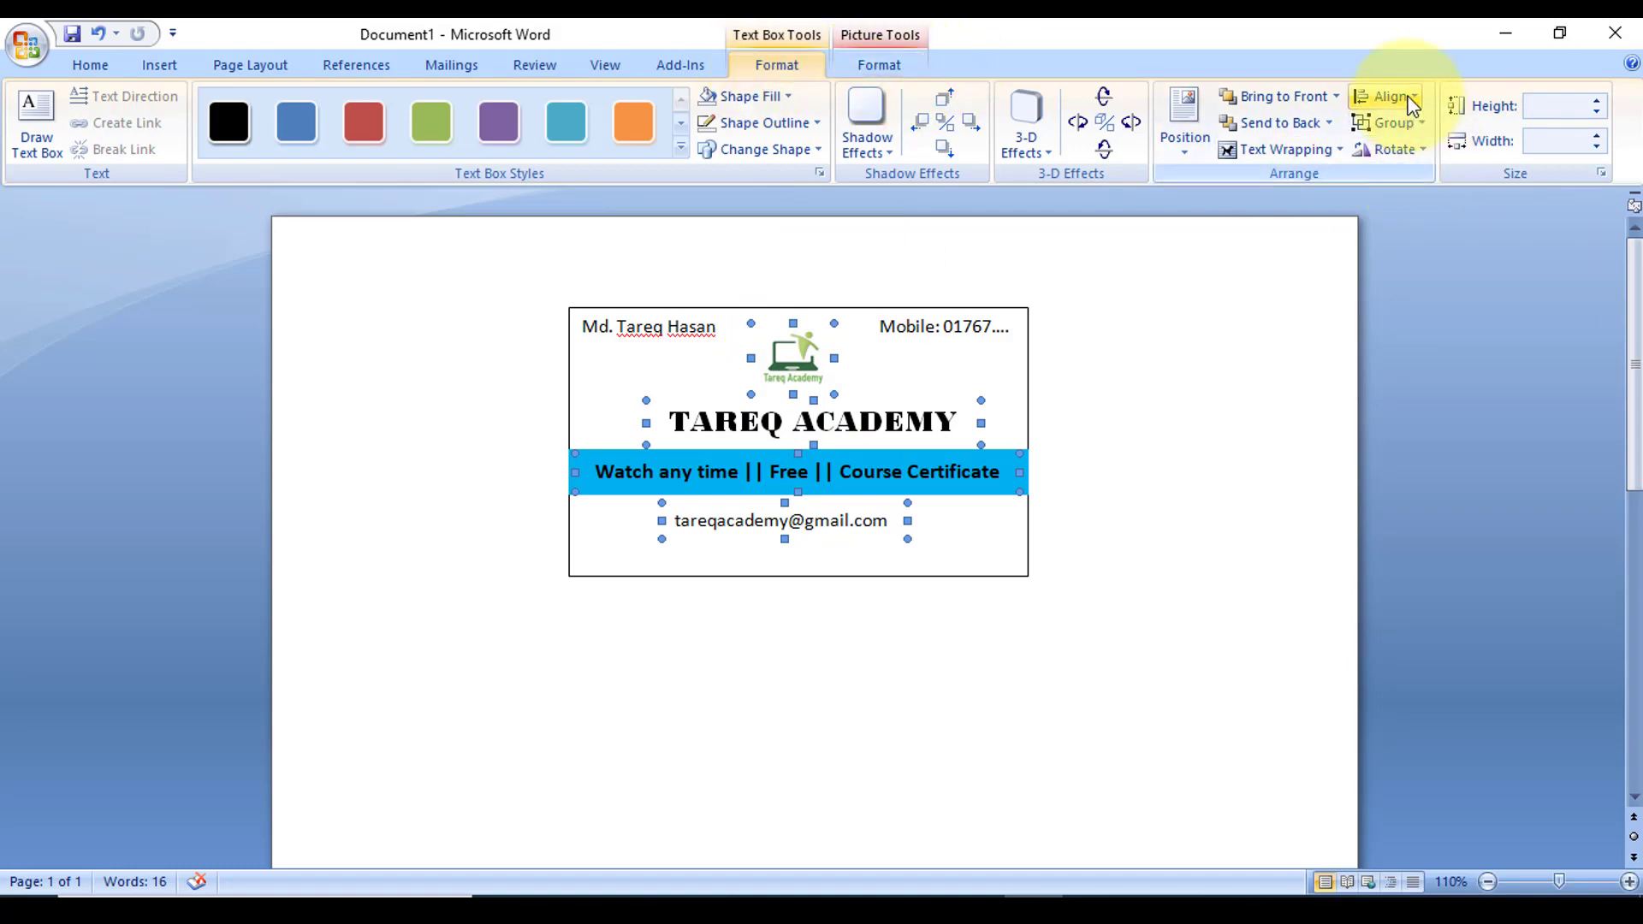
pyautogui.click(1409, 104)
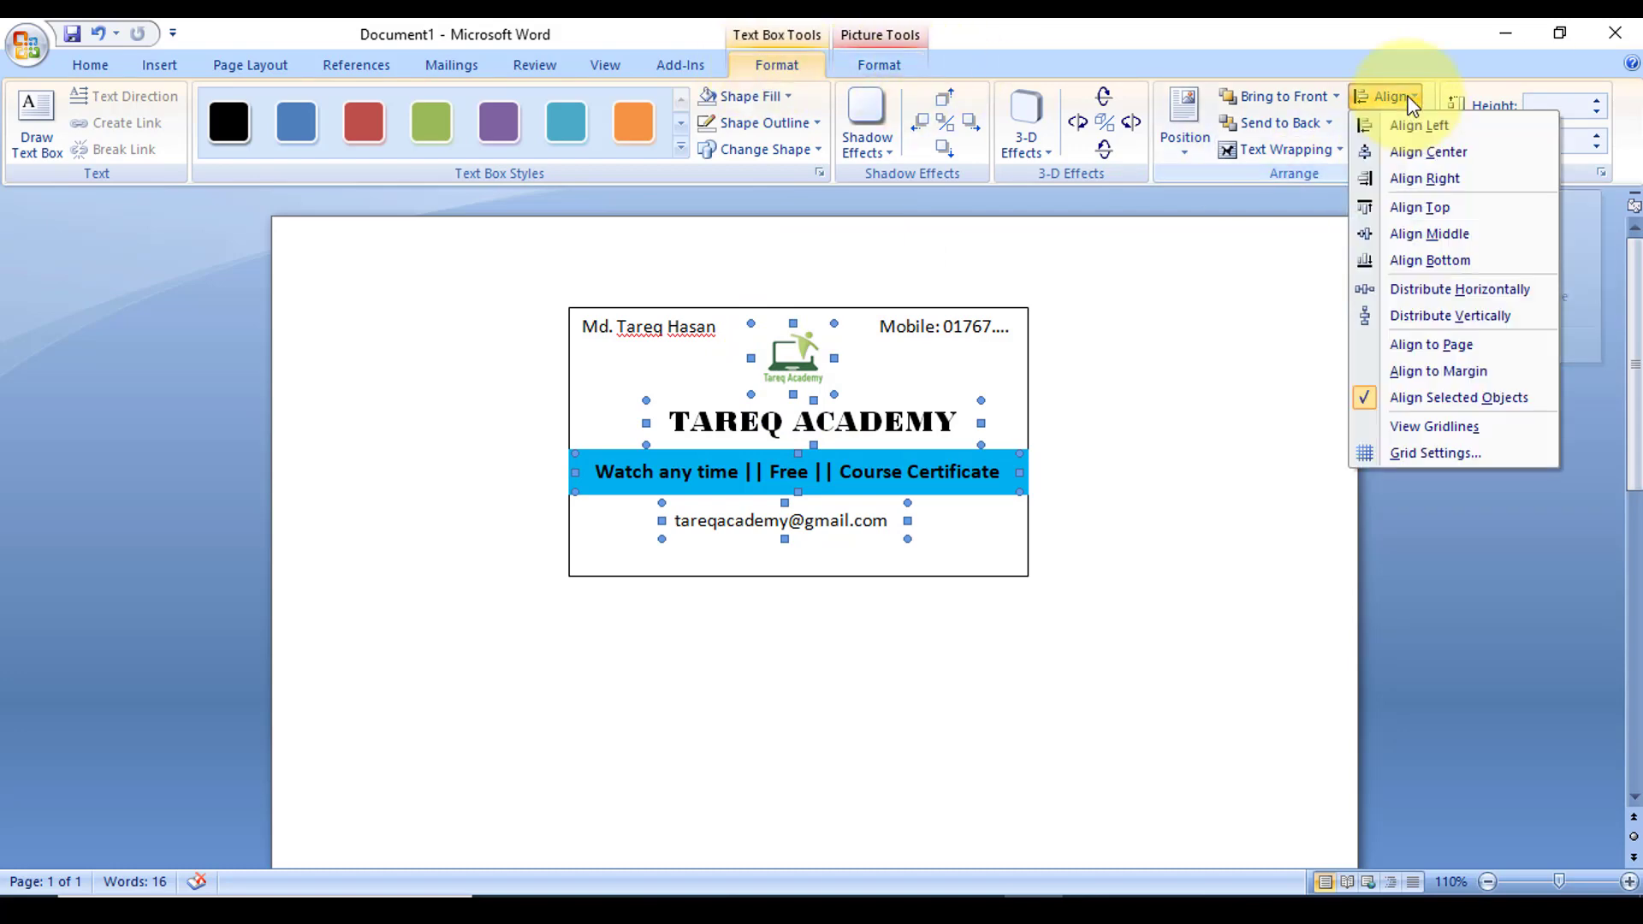
pyautogui.click(1431, 159)
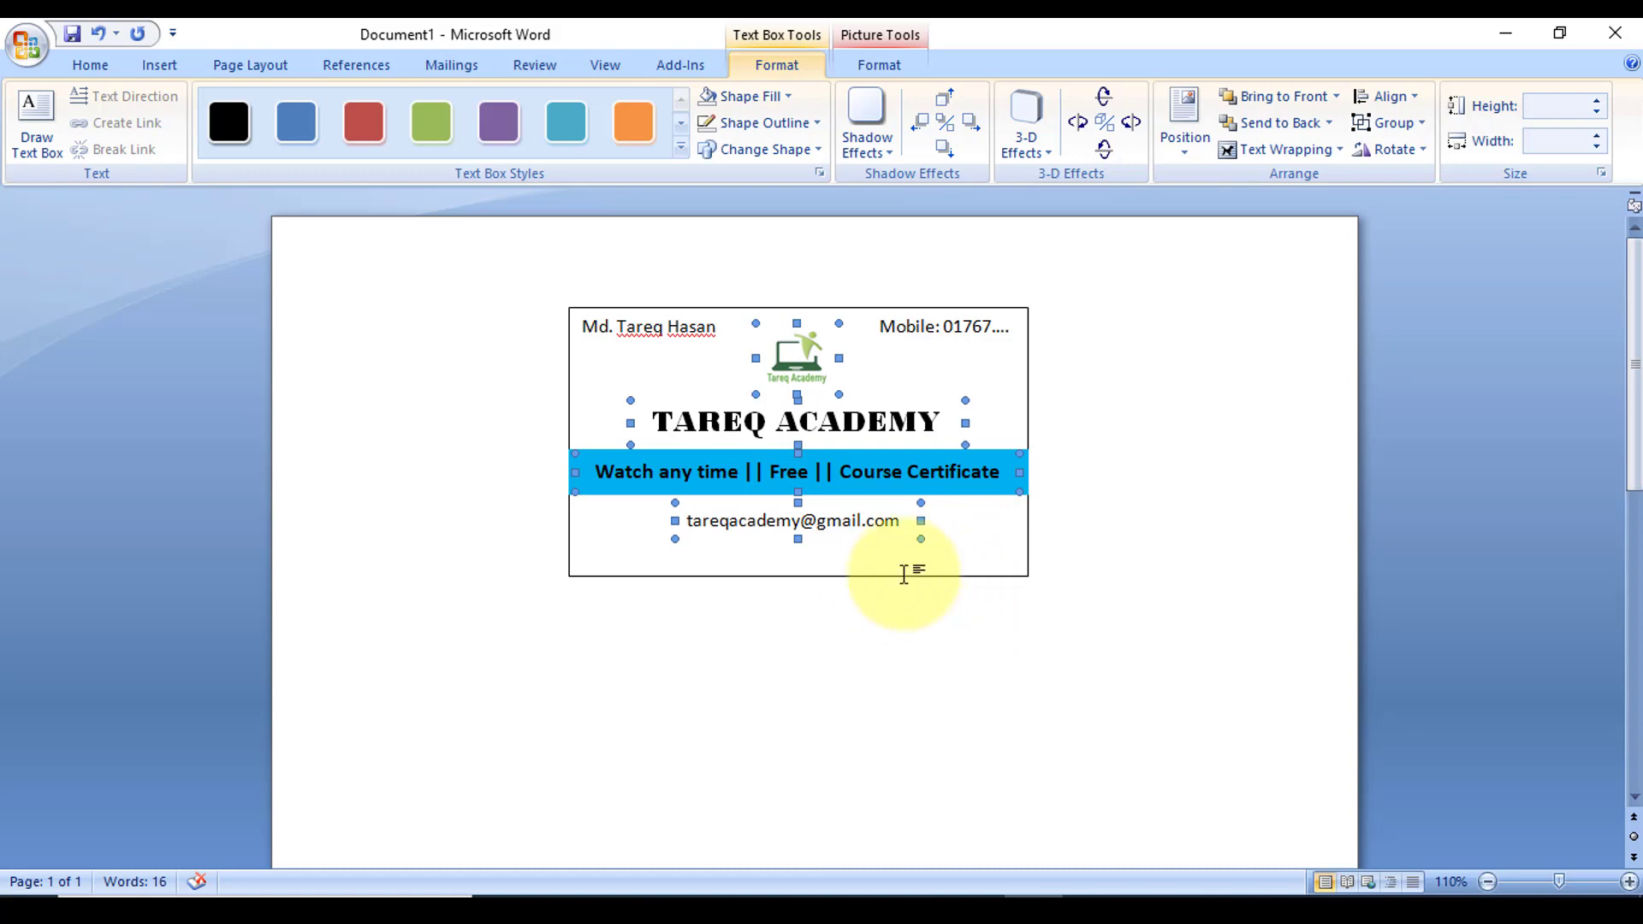
pyautogui.click(856, 525)
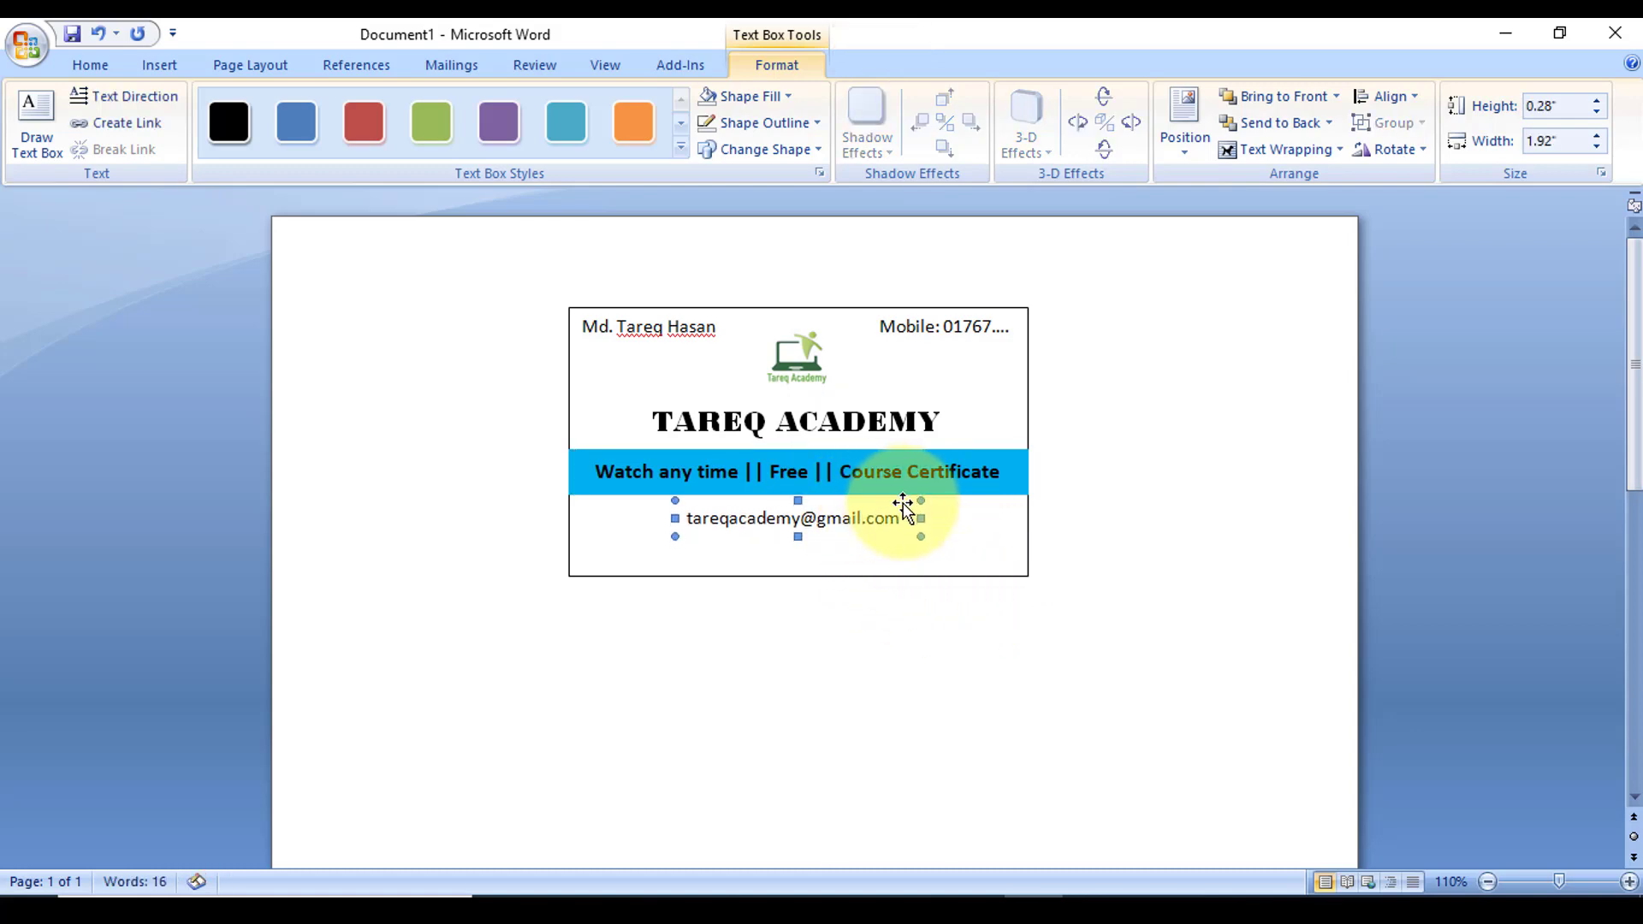
# Nudge the email box up one step so it sits closer to the slogan band.
pyautogui.press('Up')
pyautogui.press('Up')
pyautogui.press('Up')
pyautogui.click(839, 663)
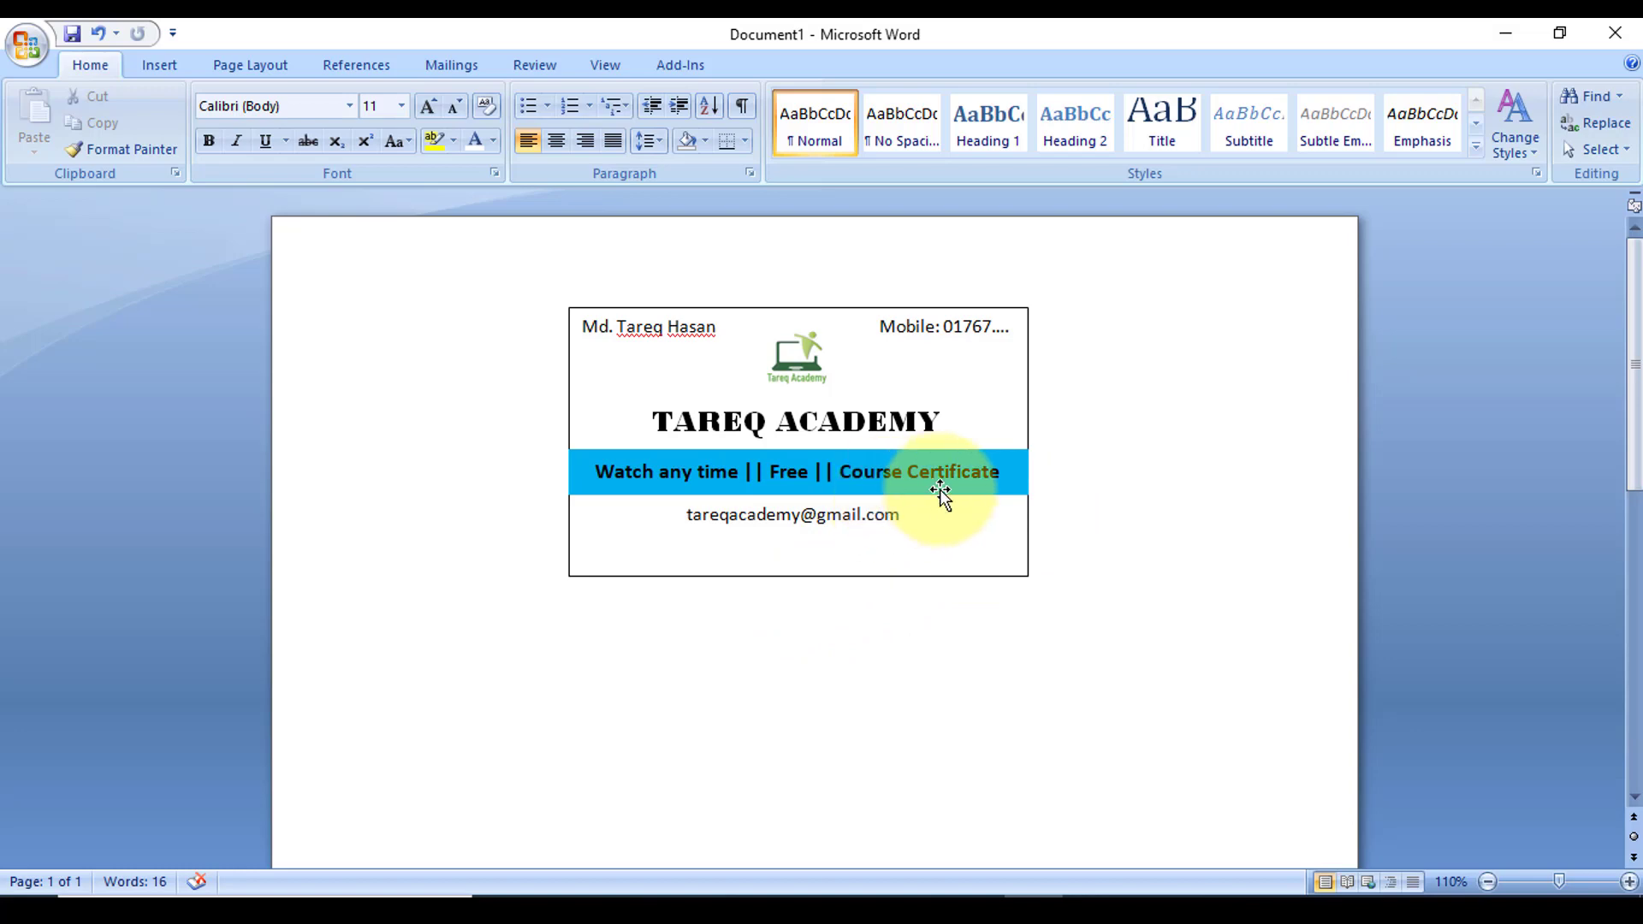
pyautogui.click(1021, 476)
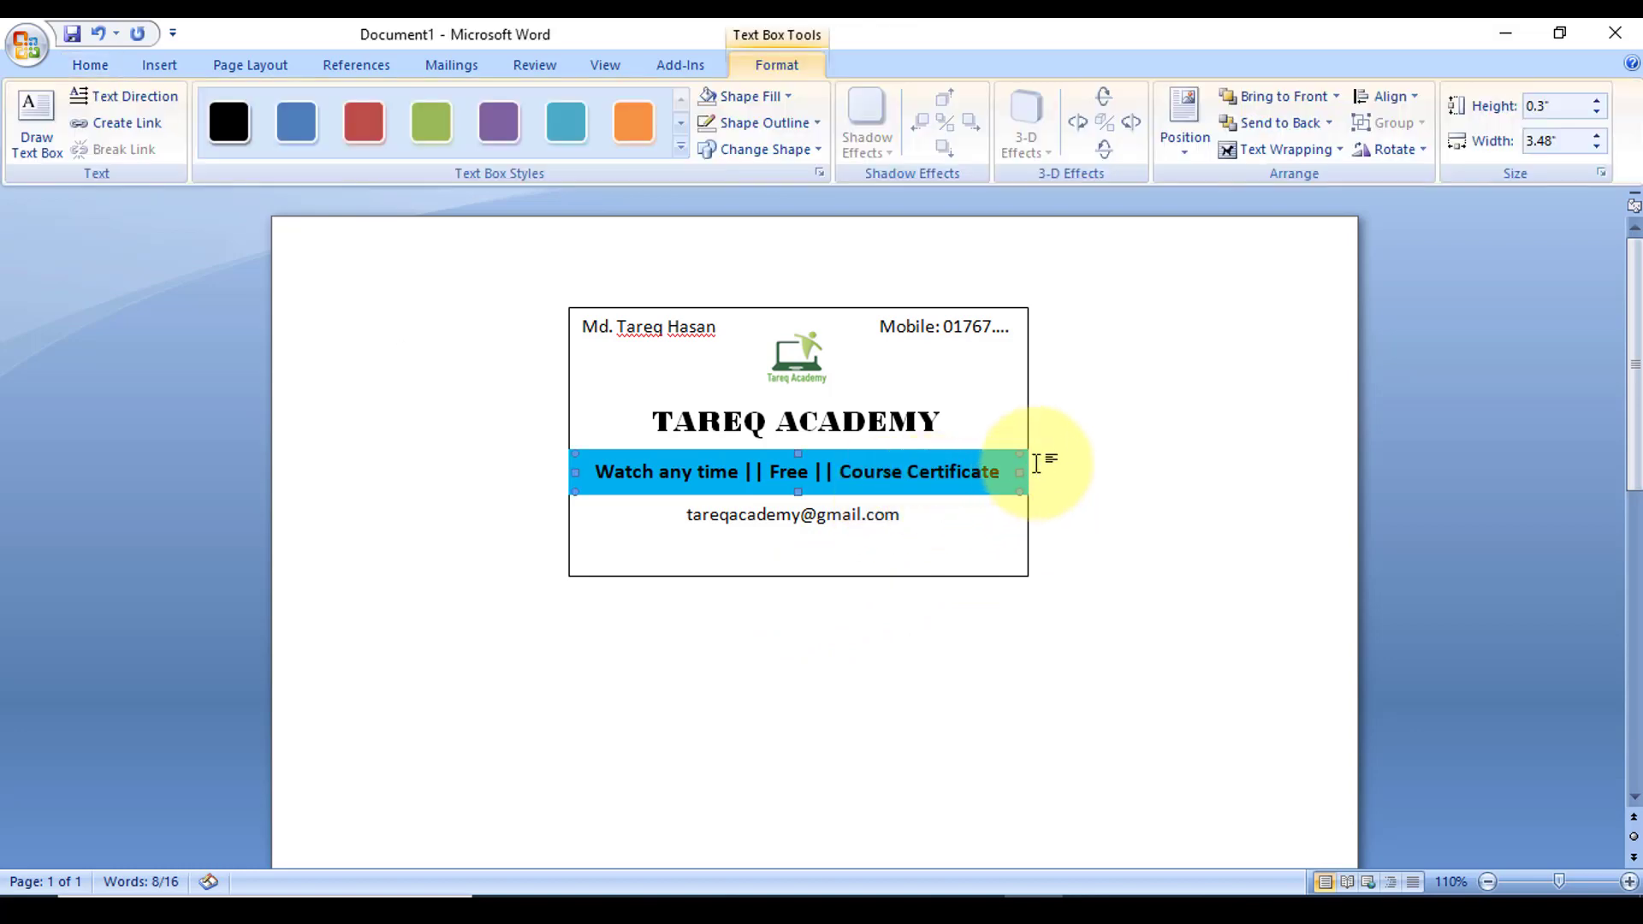
pyautogui.click(1001, 453)
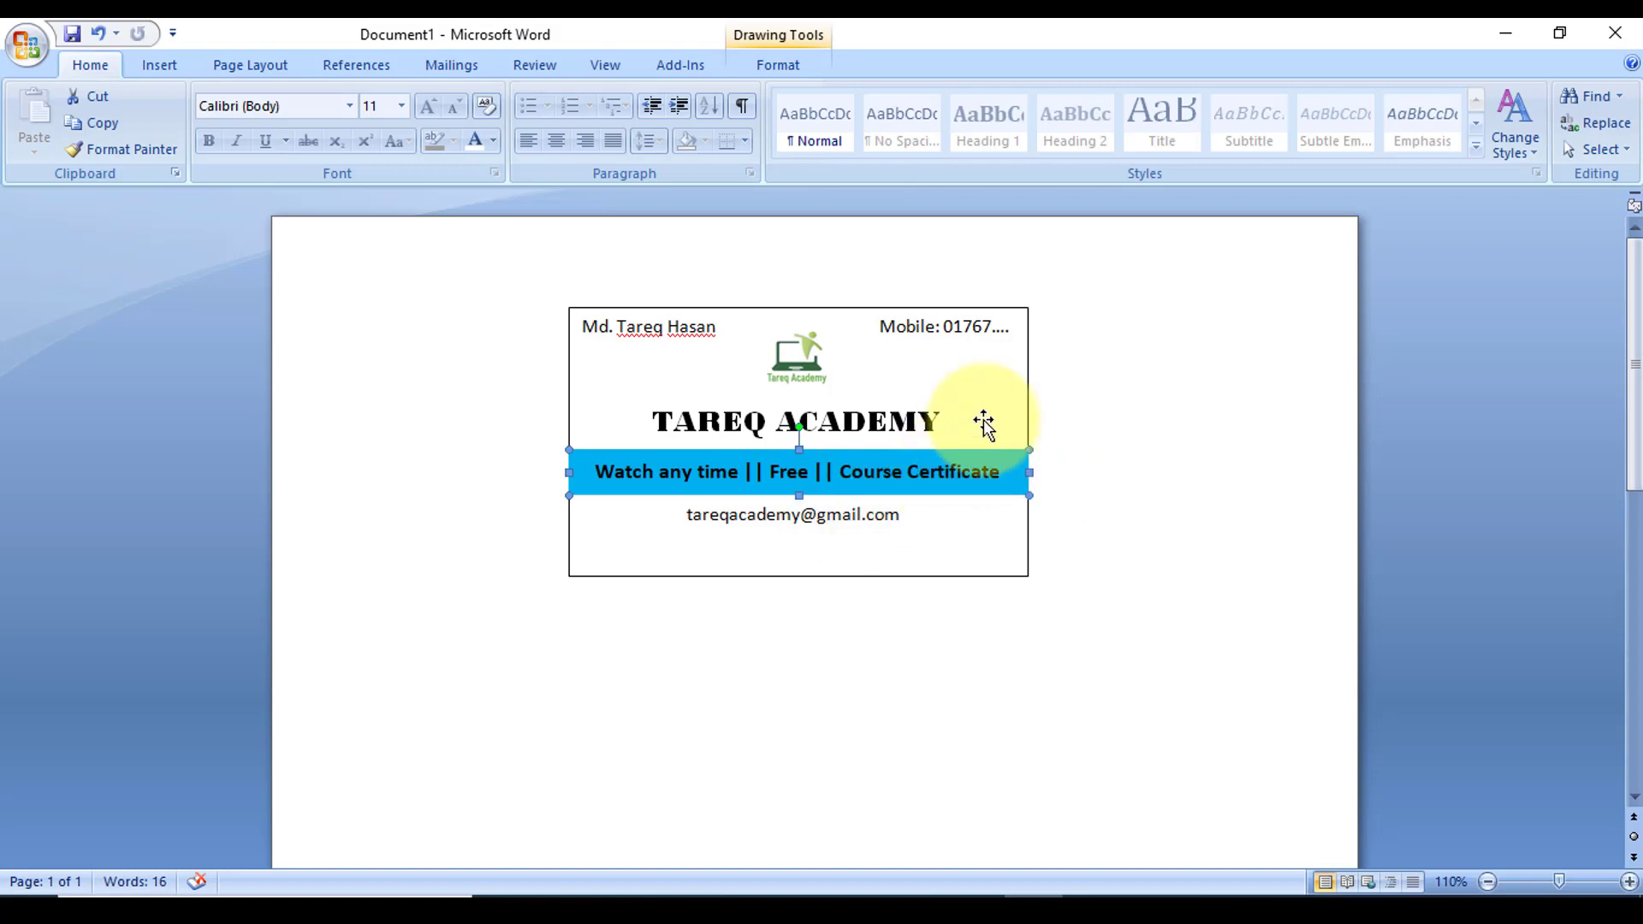
pyautogui.click(818, 552)
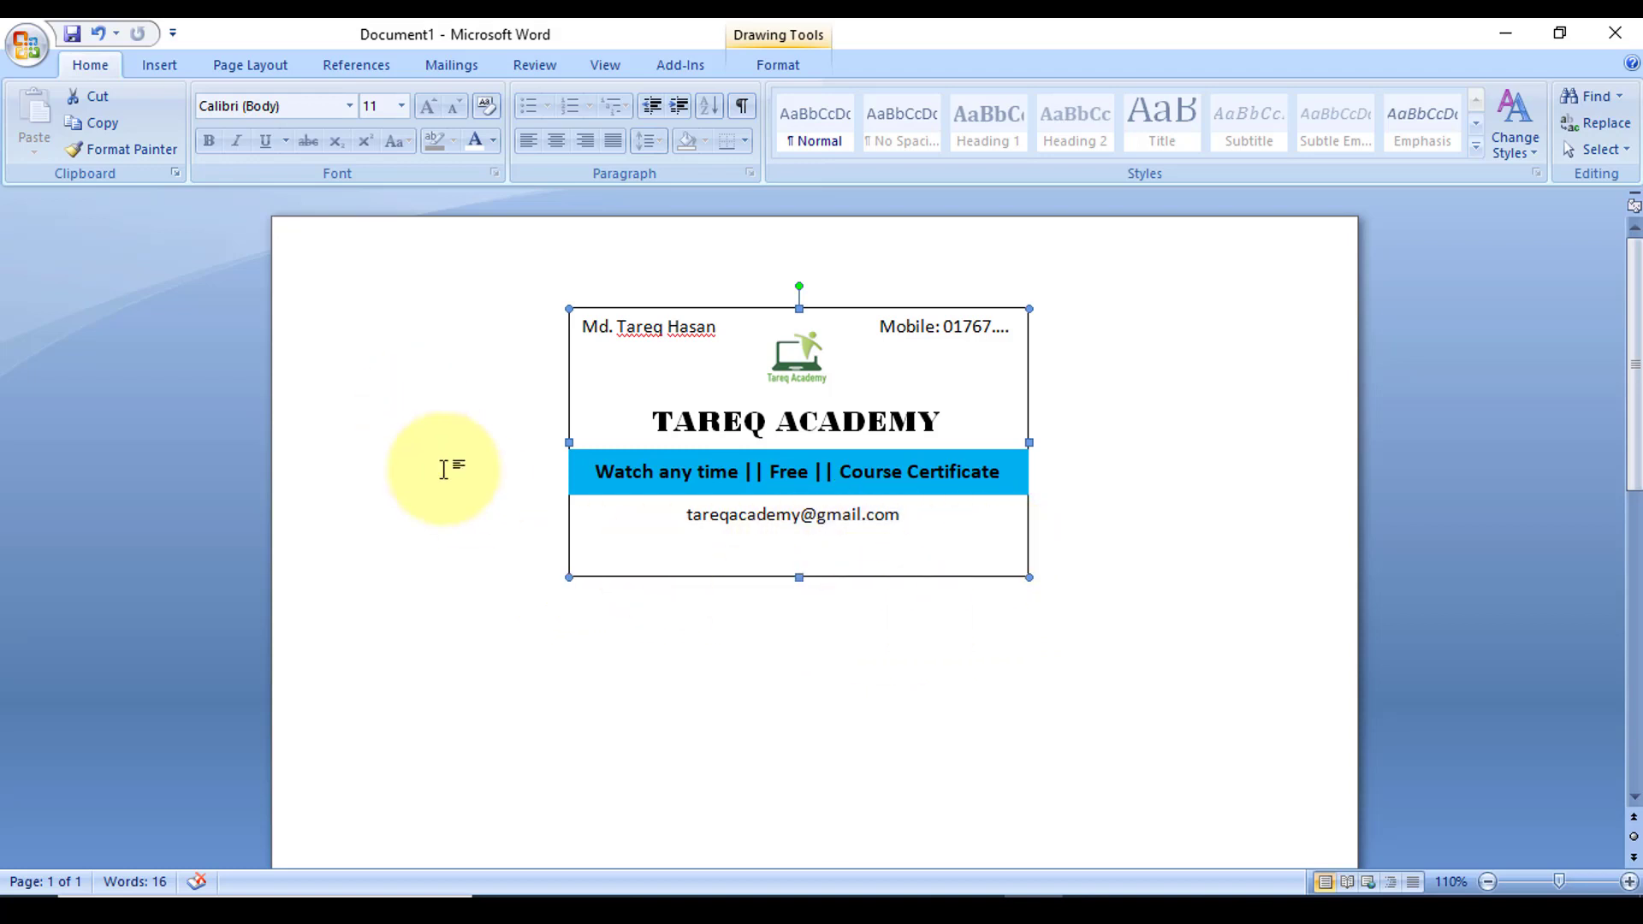
pyautogui.click(158, 65)
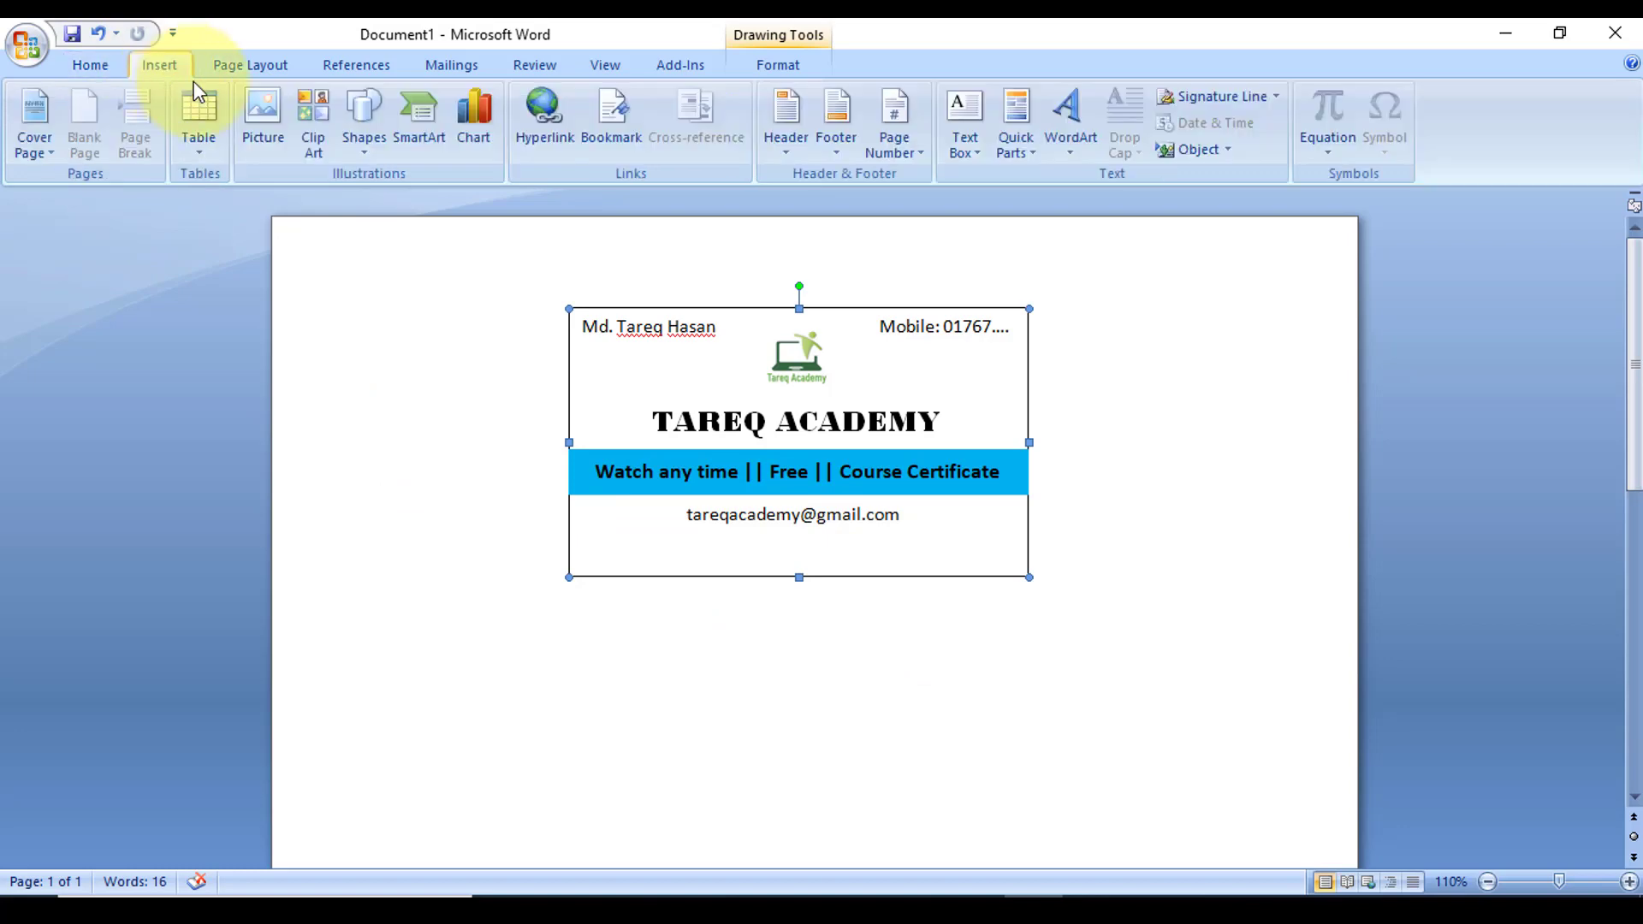
# Draw a text box along the card's bottom edge holding the centred postal address.
pyautogui.click(963, 165)
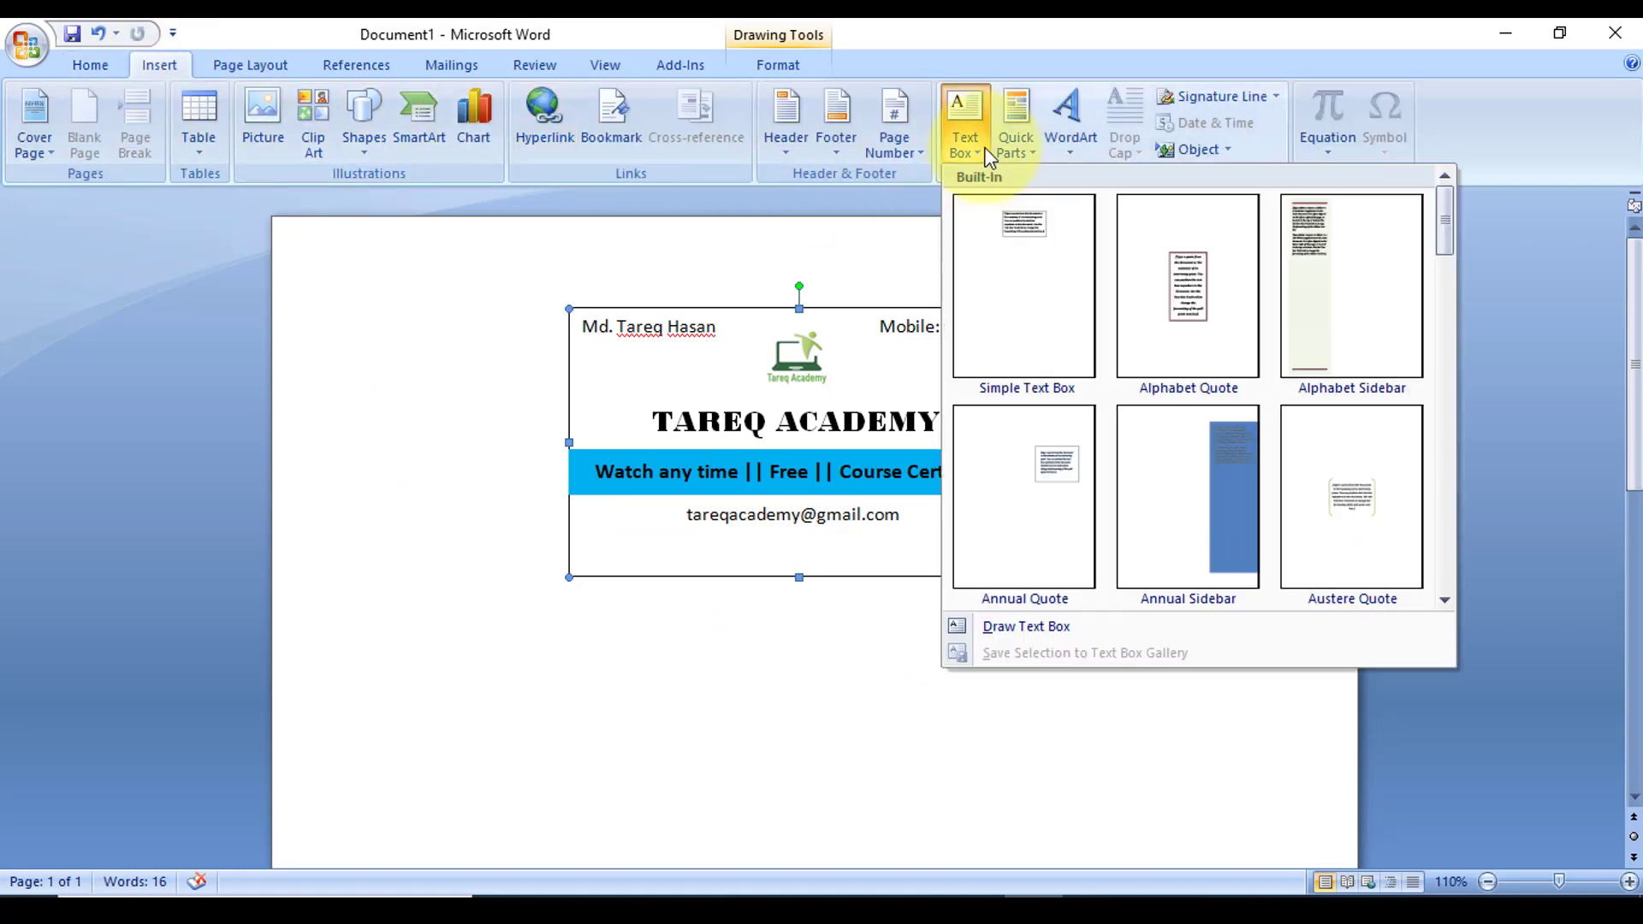
pyautogui.click(1014, 627)
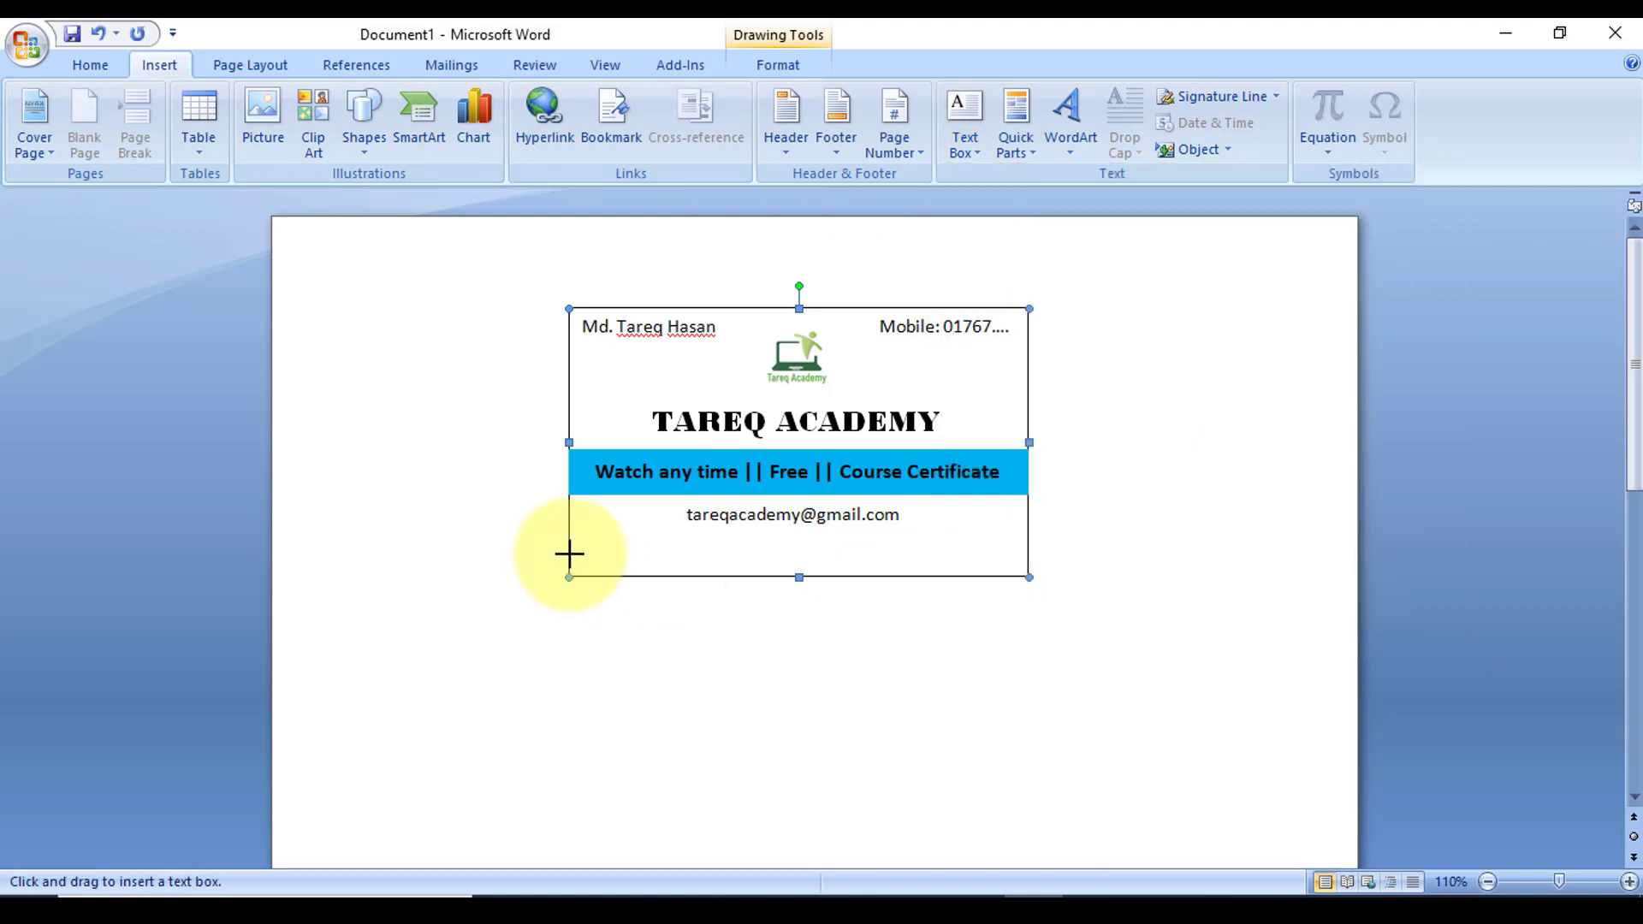
pyautogui.moveTo(569, 548); pyautogui.dragTo(1029, 577)
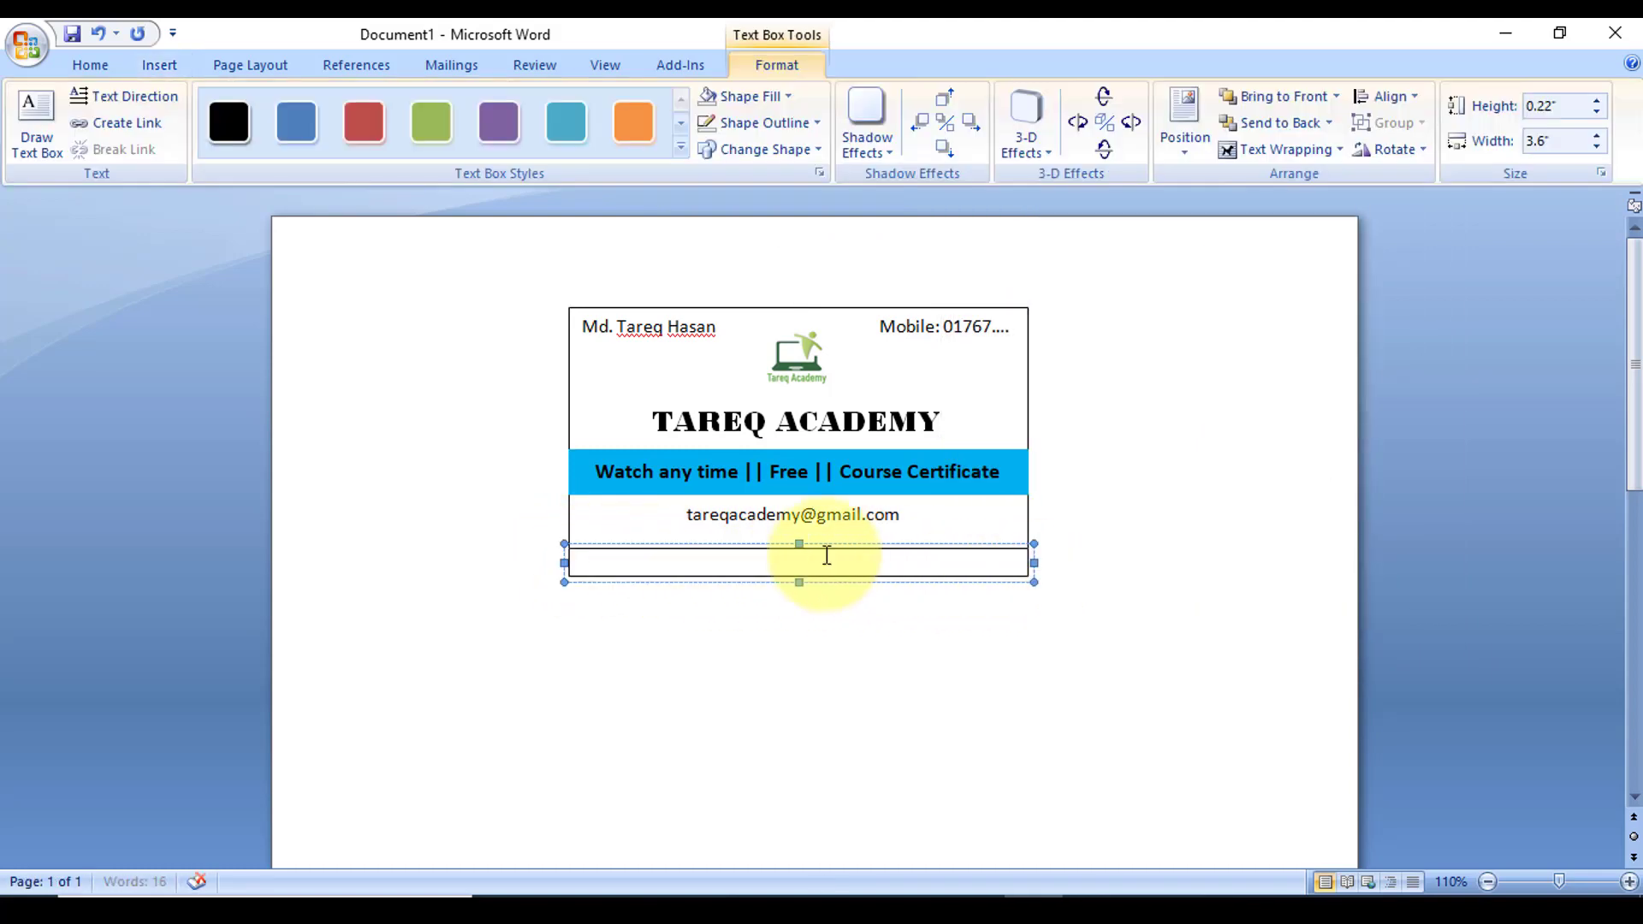
pyautogui.moveTo(801, 541); pyautogui.dragTo(801, 539)
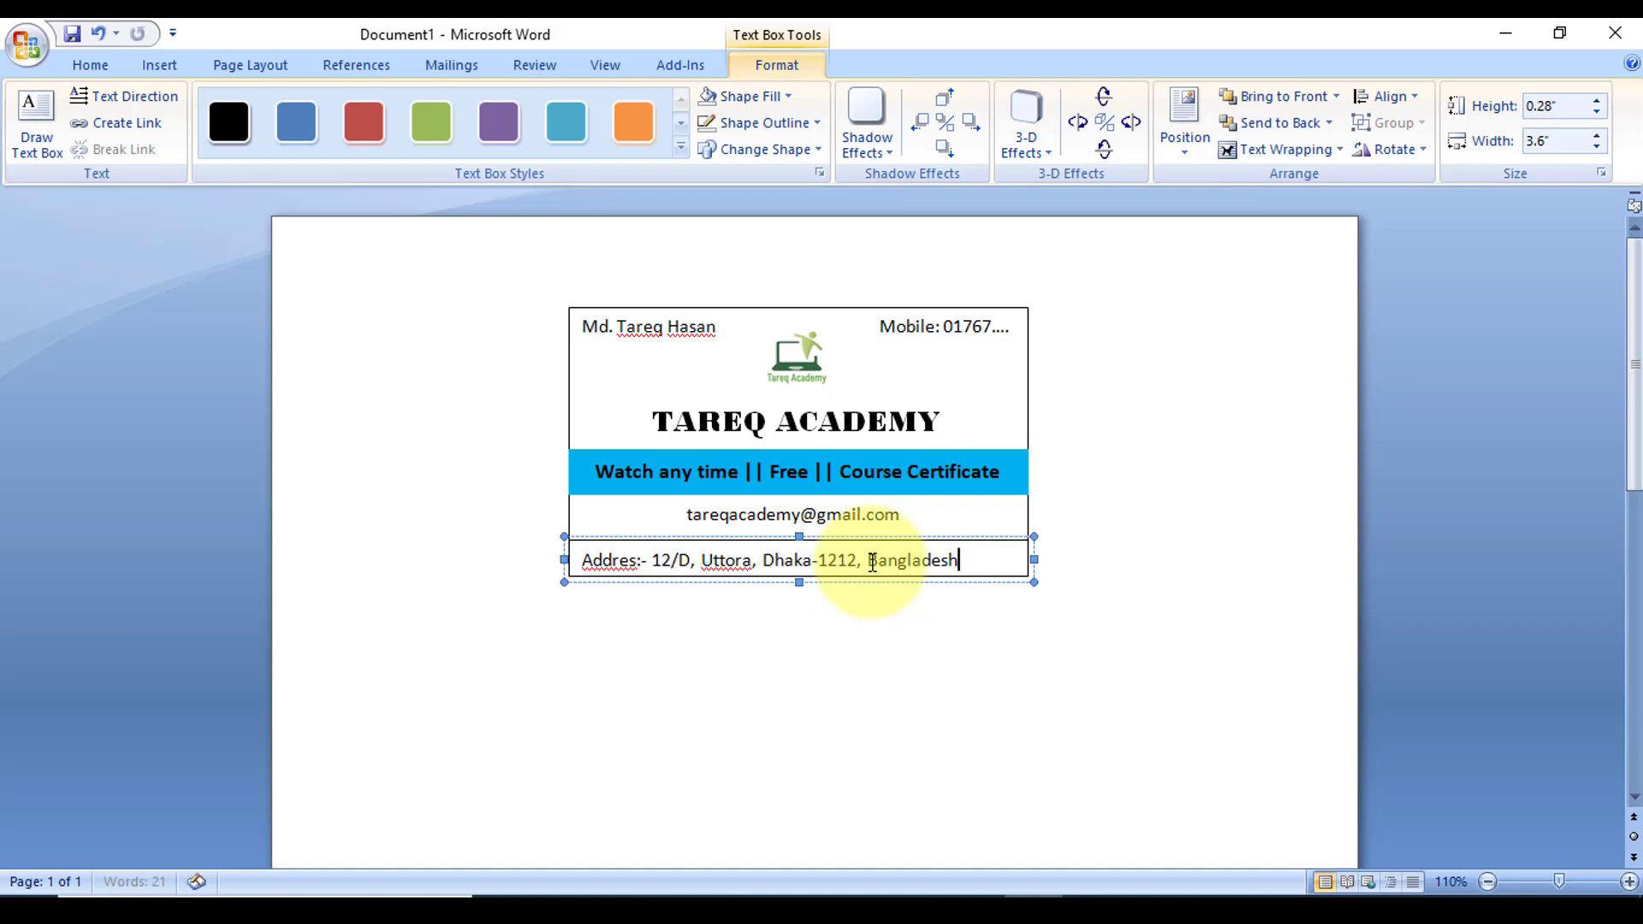
pyautogui.hotkey('ctrl', 'e')
pyautogui.click(1118, 649)
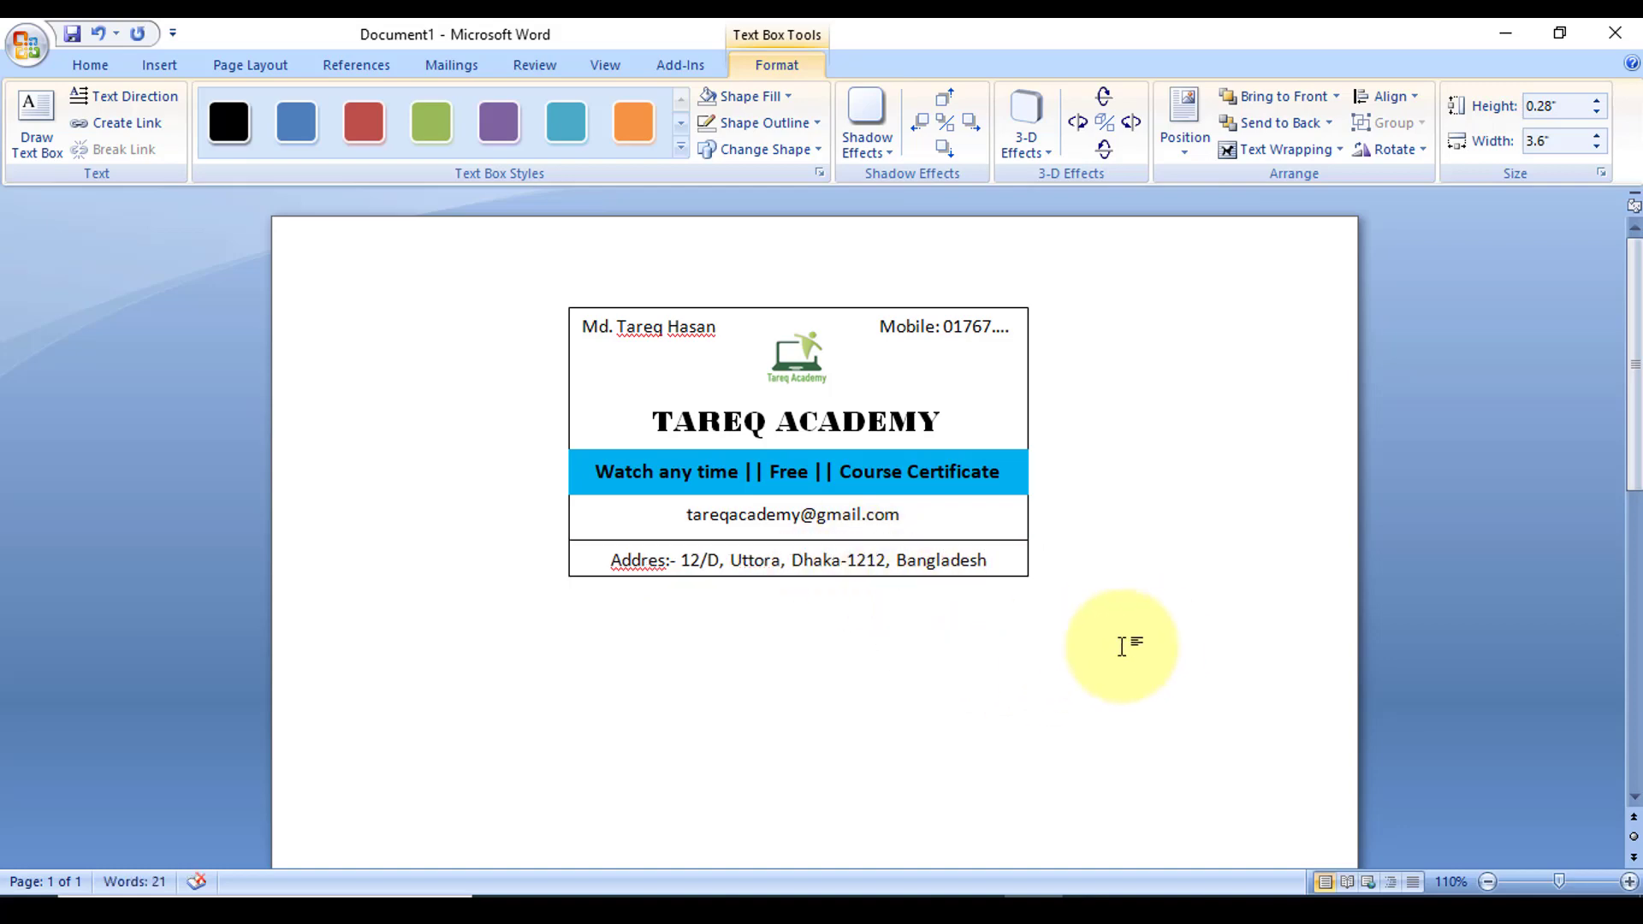
# Set the address text box to No Outline and No Fill.
pyautogui.click(885, 545)
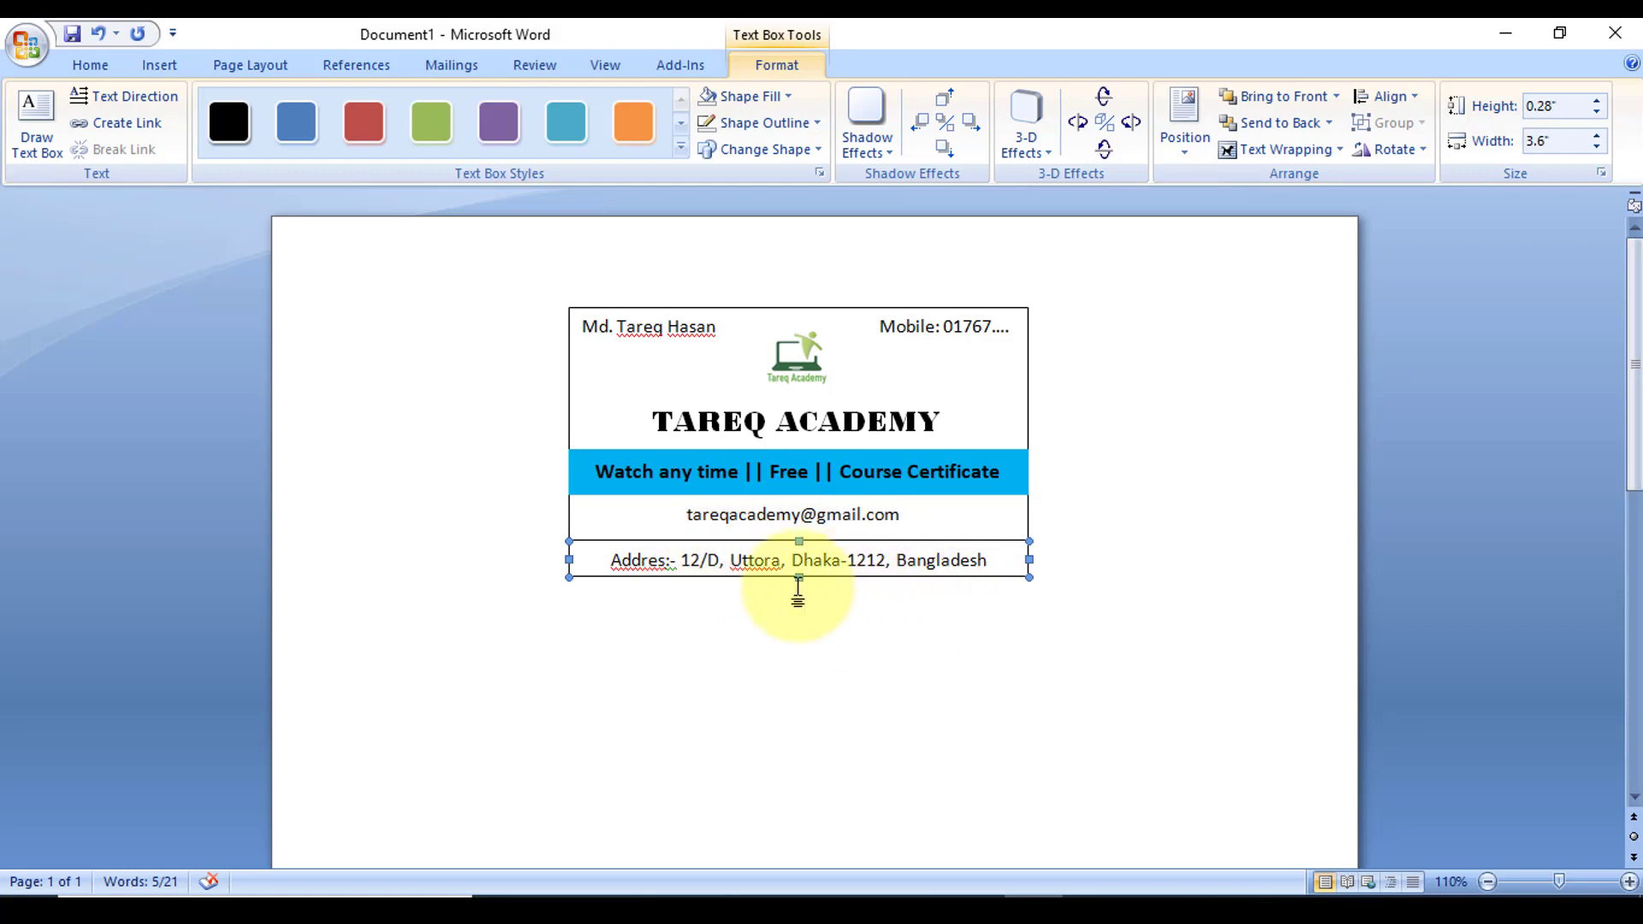
pyautogui.click(782, 98)
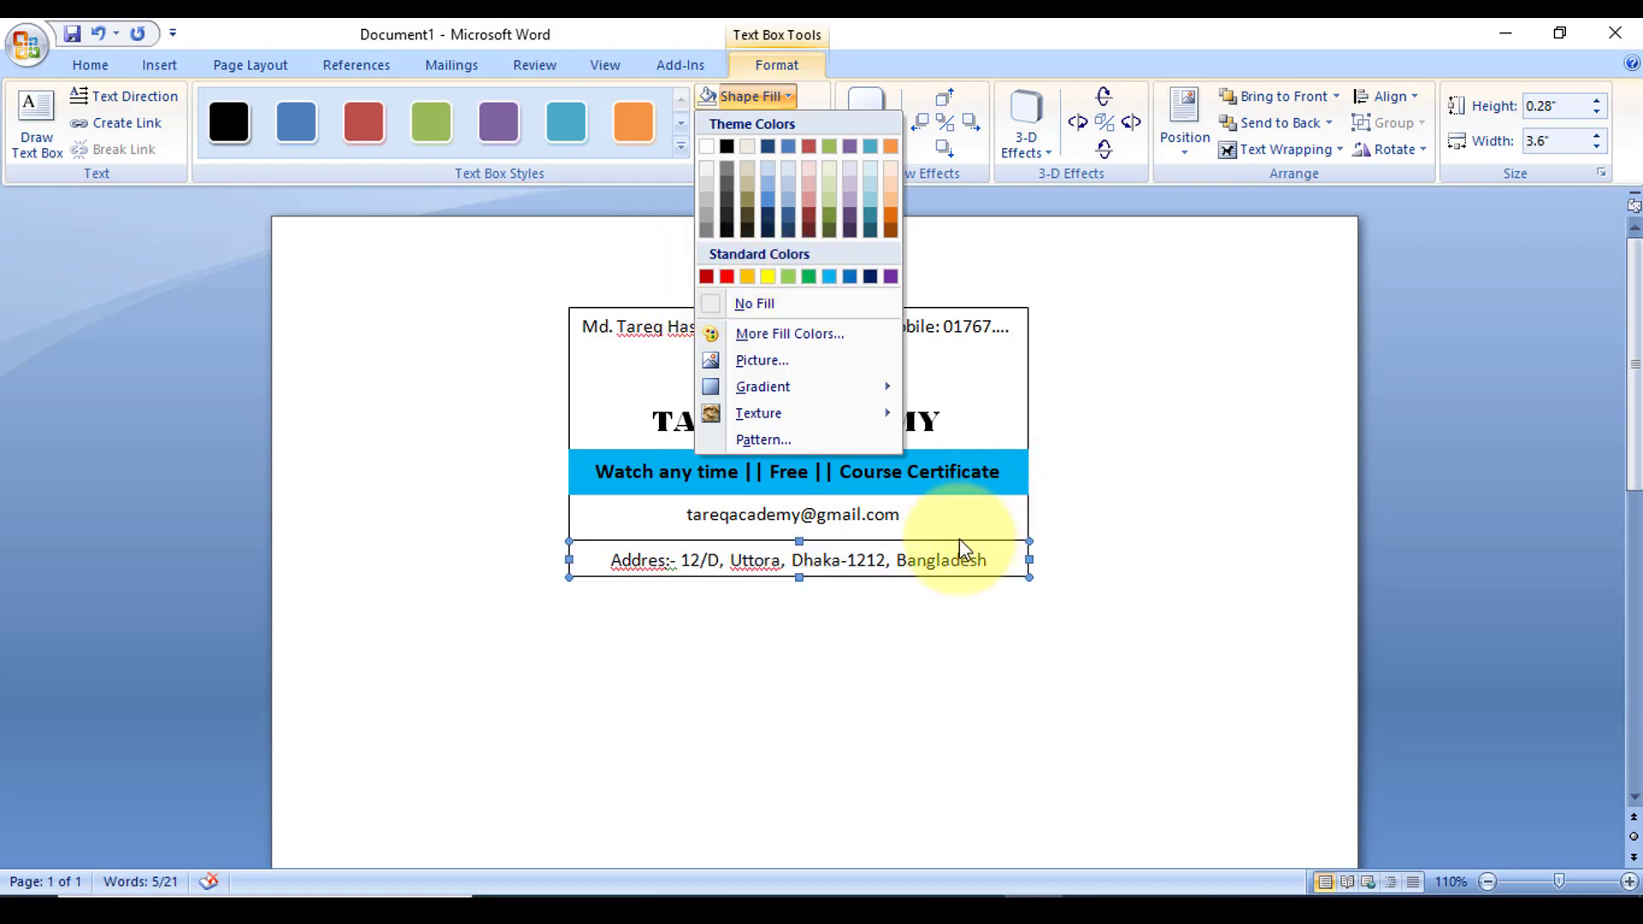
pyautogui.click(764, 122)
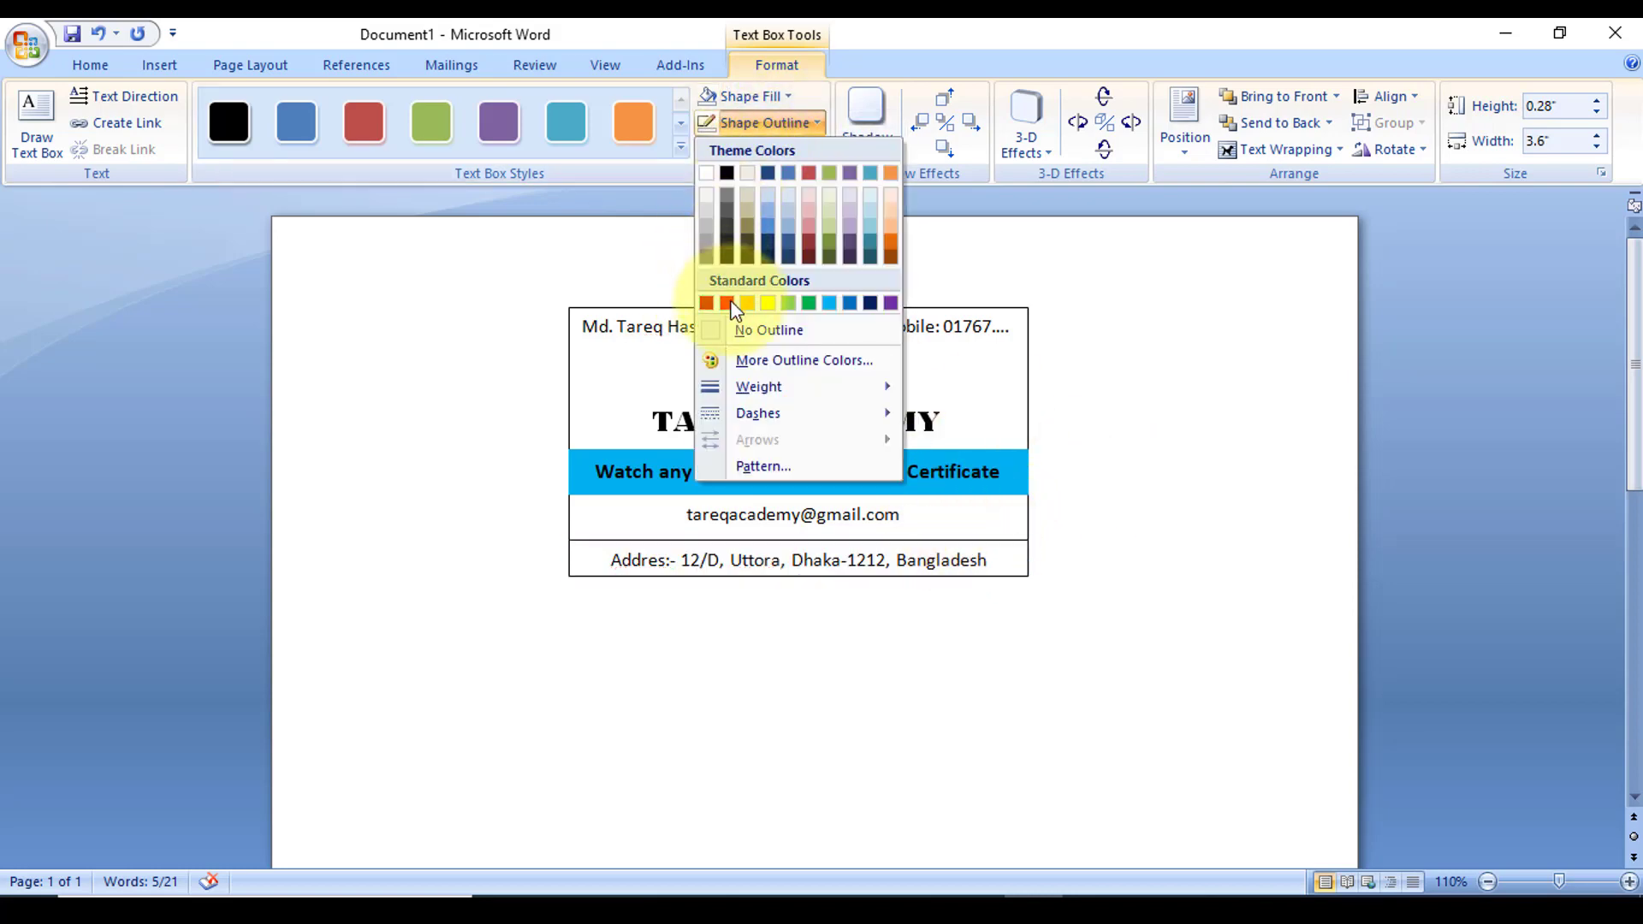
pyautogui.click(746, 330)
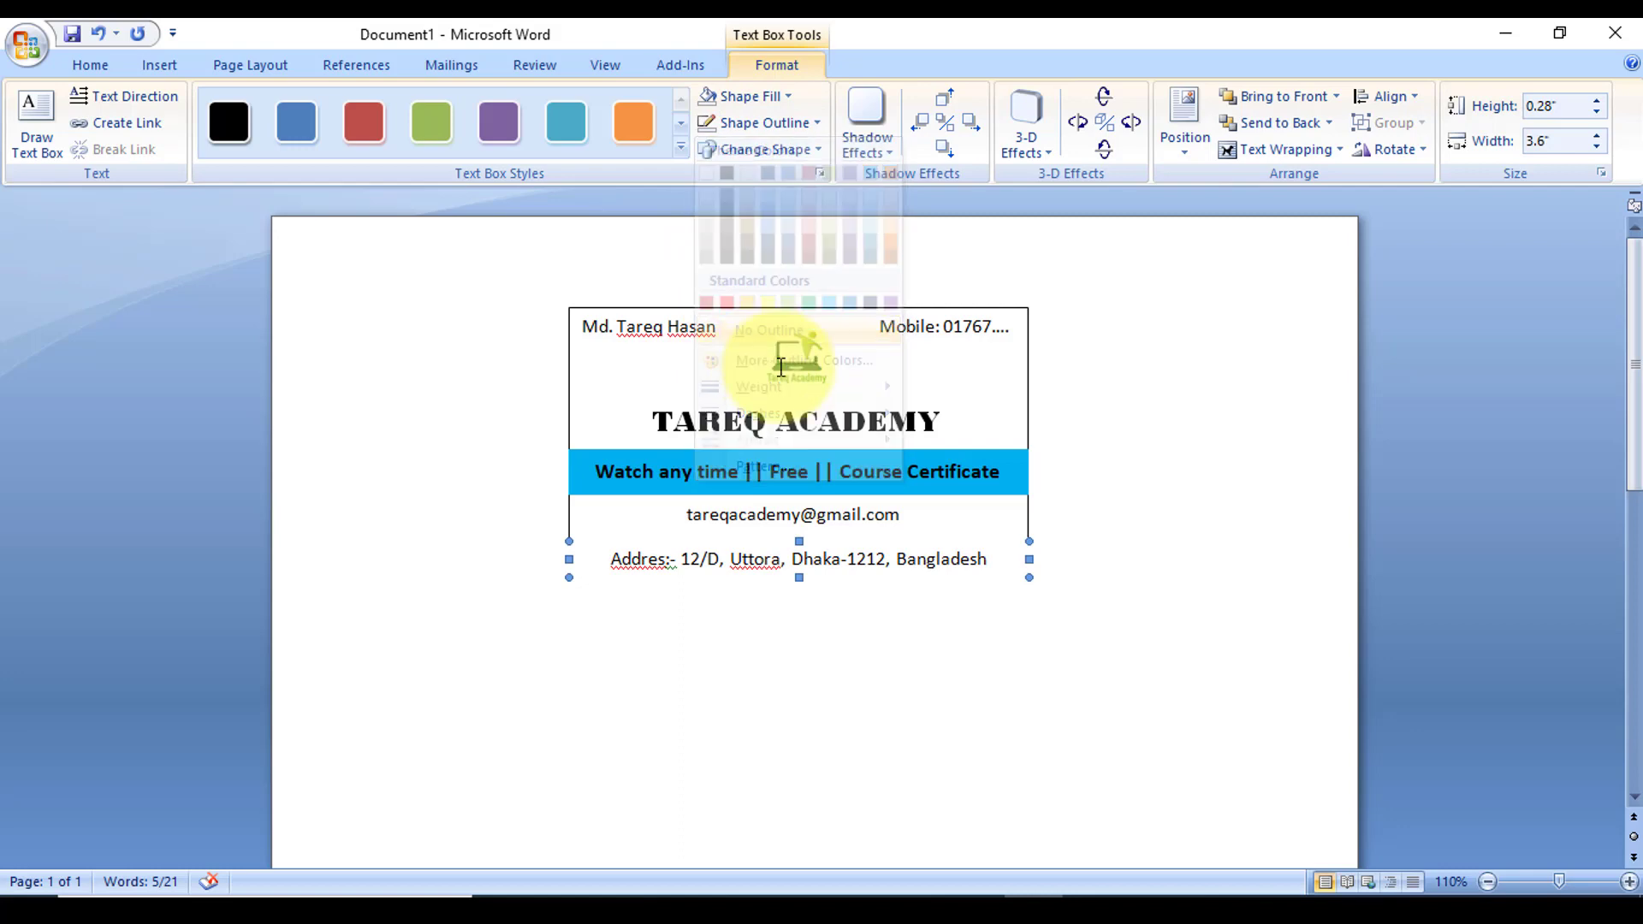
pyautogui.click(742, 95)
pyautogui.click(744, 301)
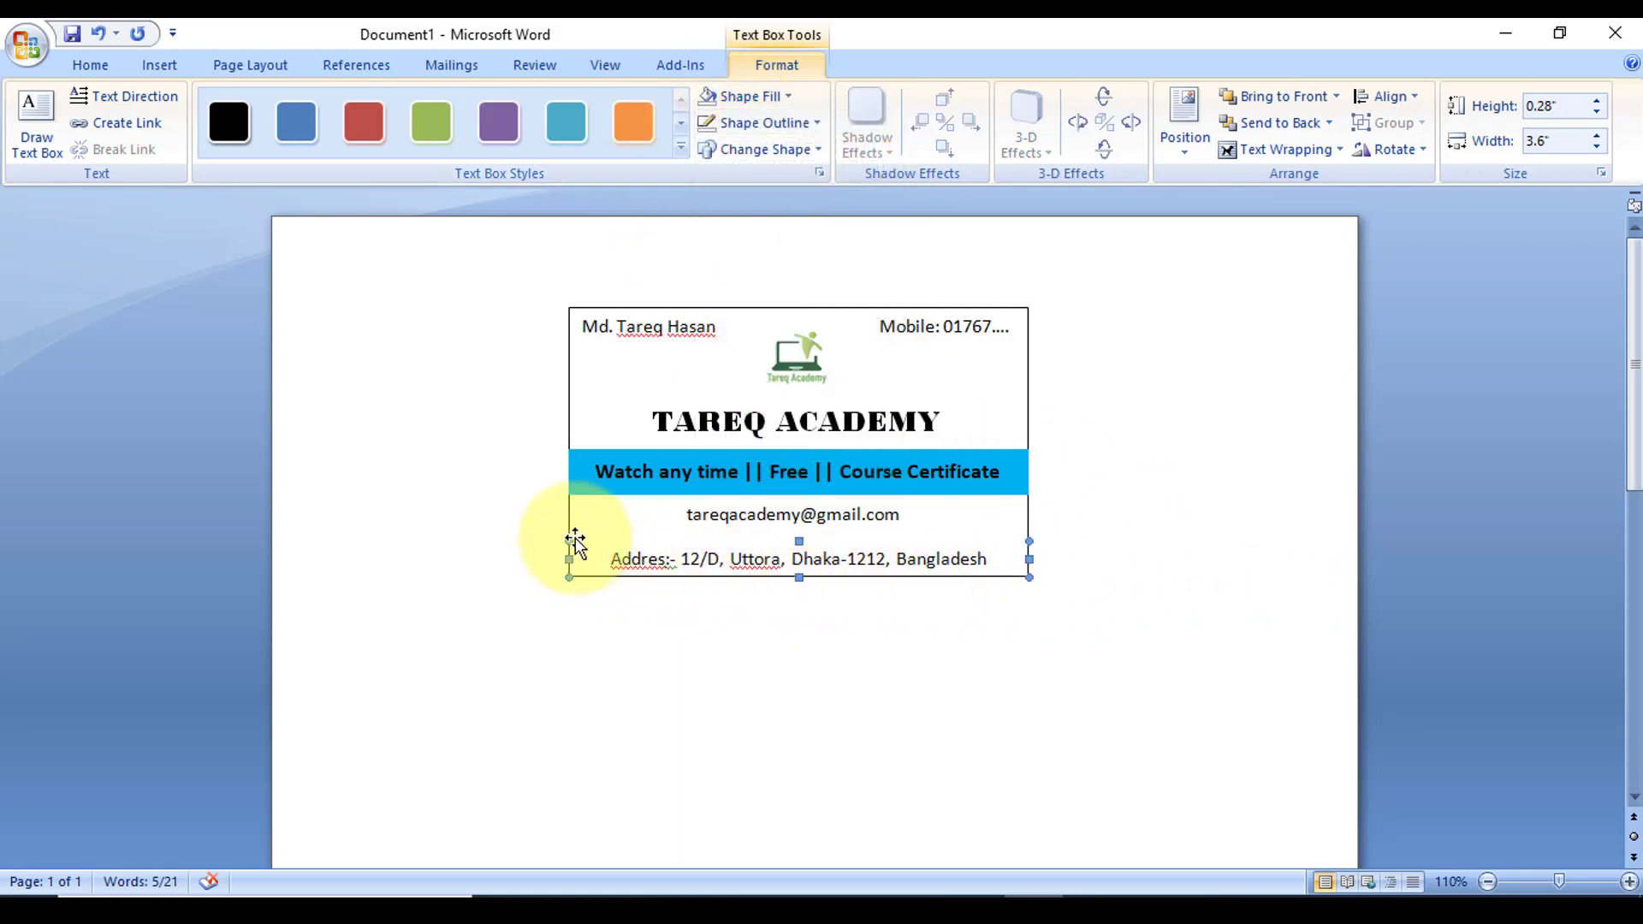
pyautogui.click(1238, 538)
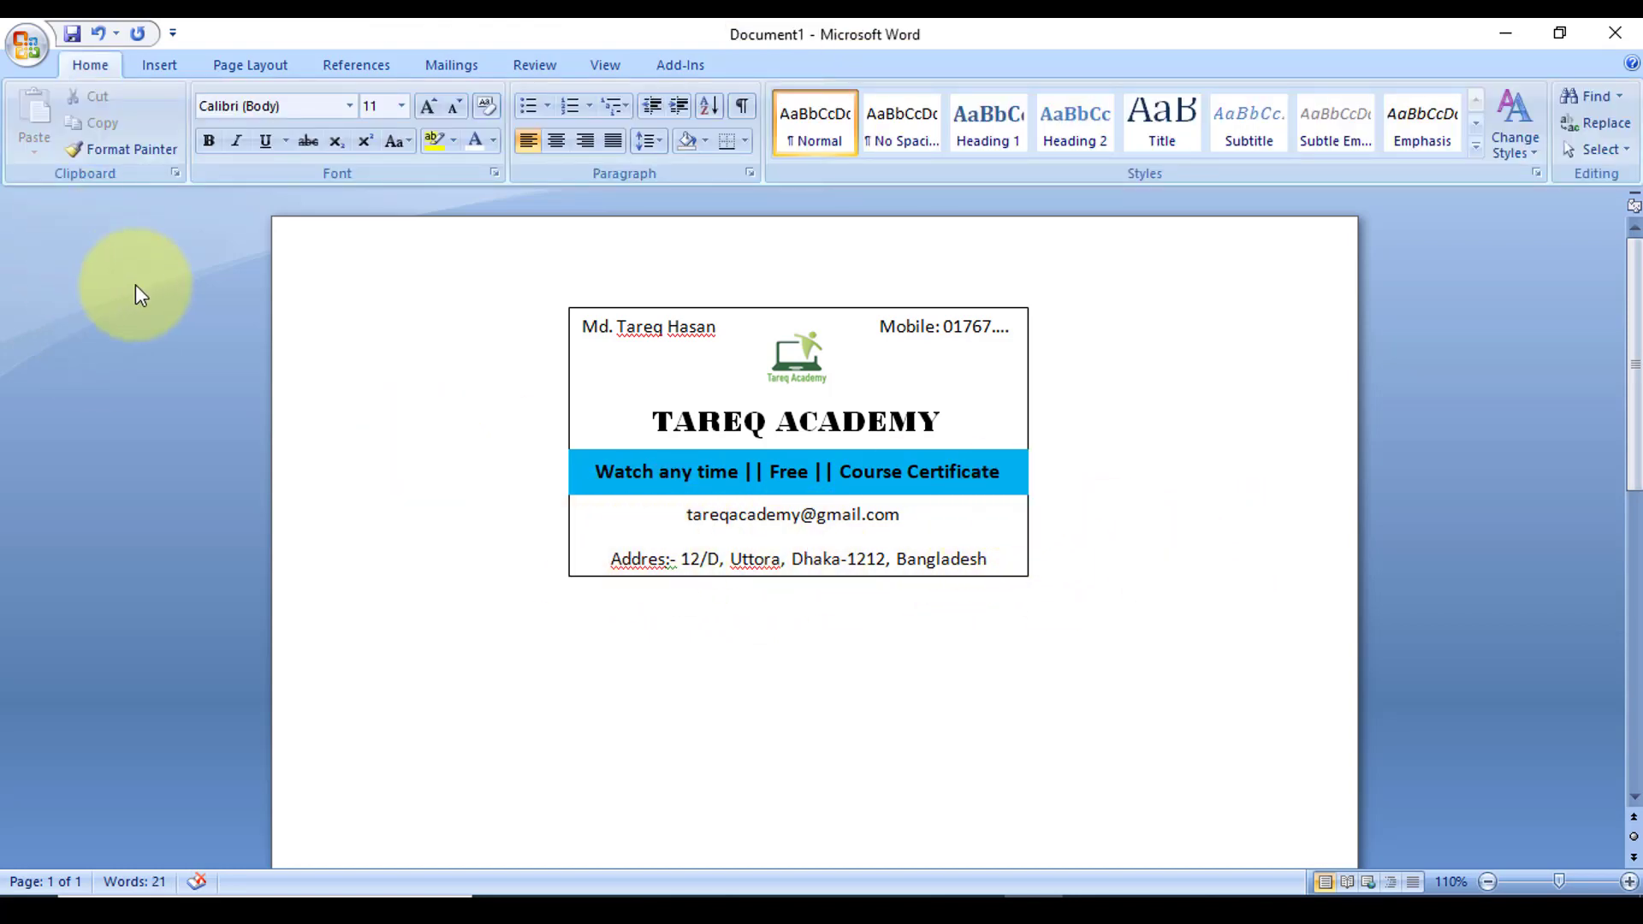
# Draw a horizontal line across the card below the email, nudged slightly down.
pyautogui.click(170, 68)
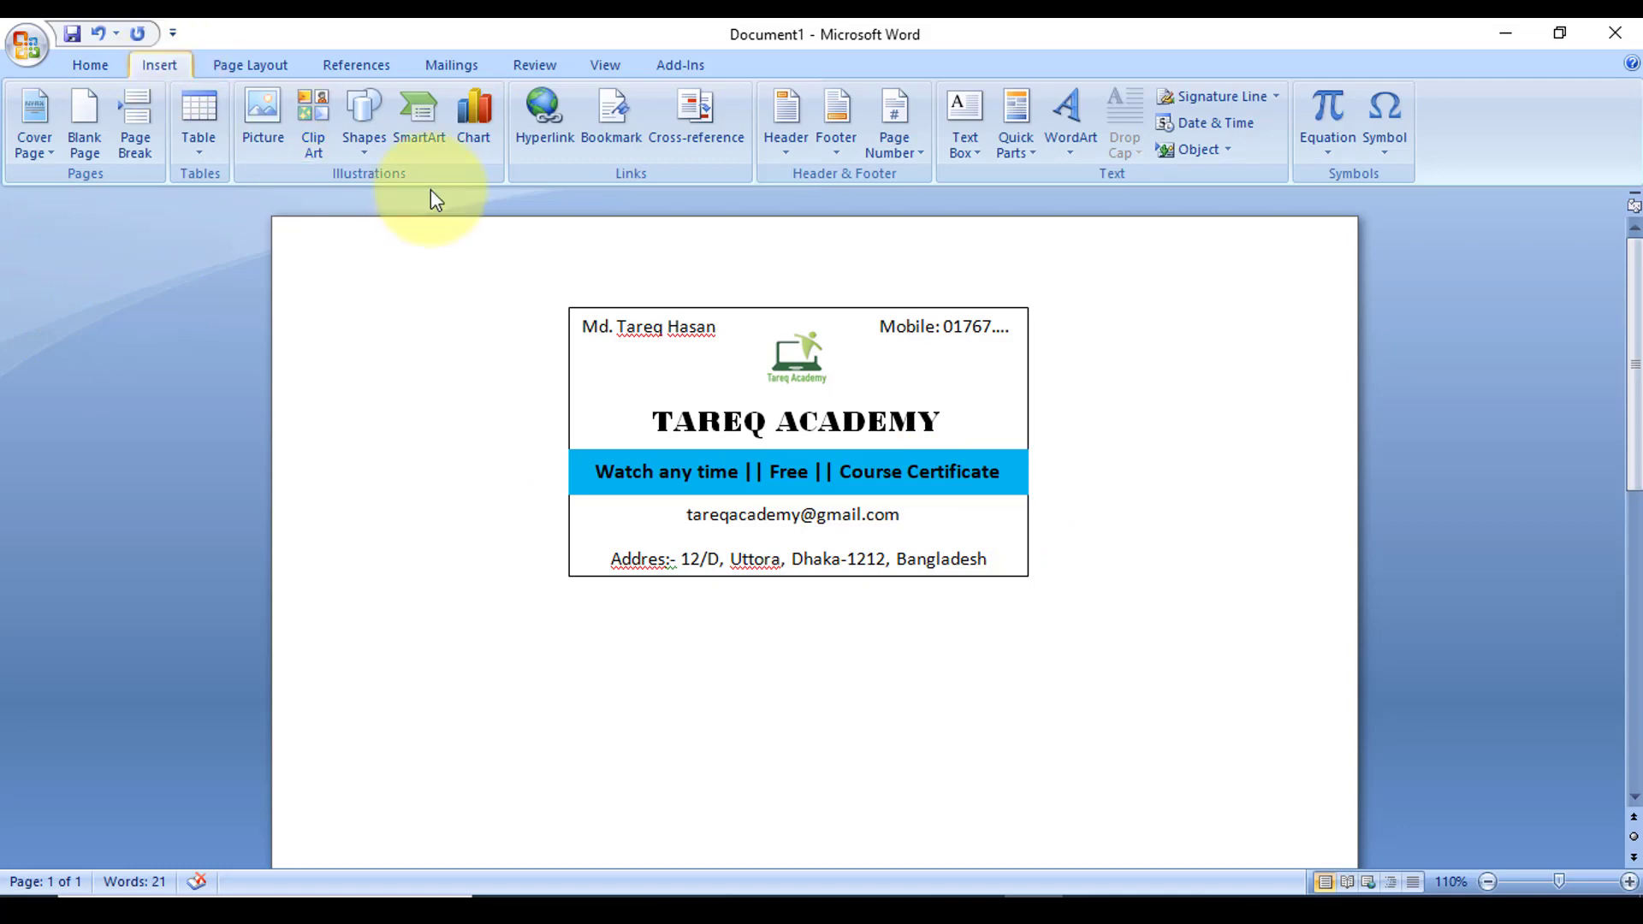
pyautogui.click(366, 147)
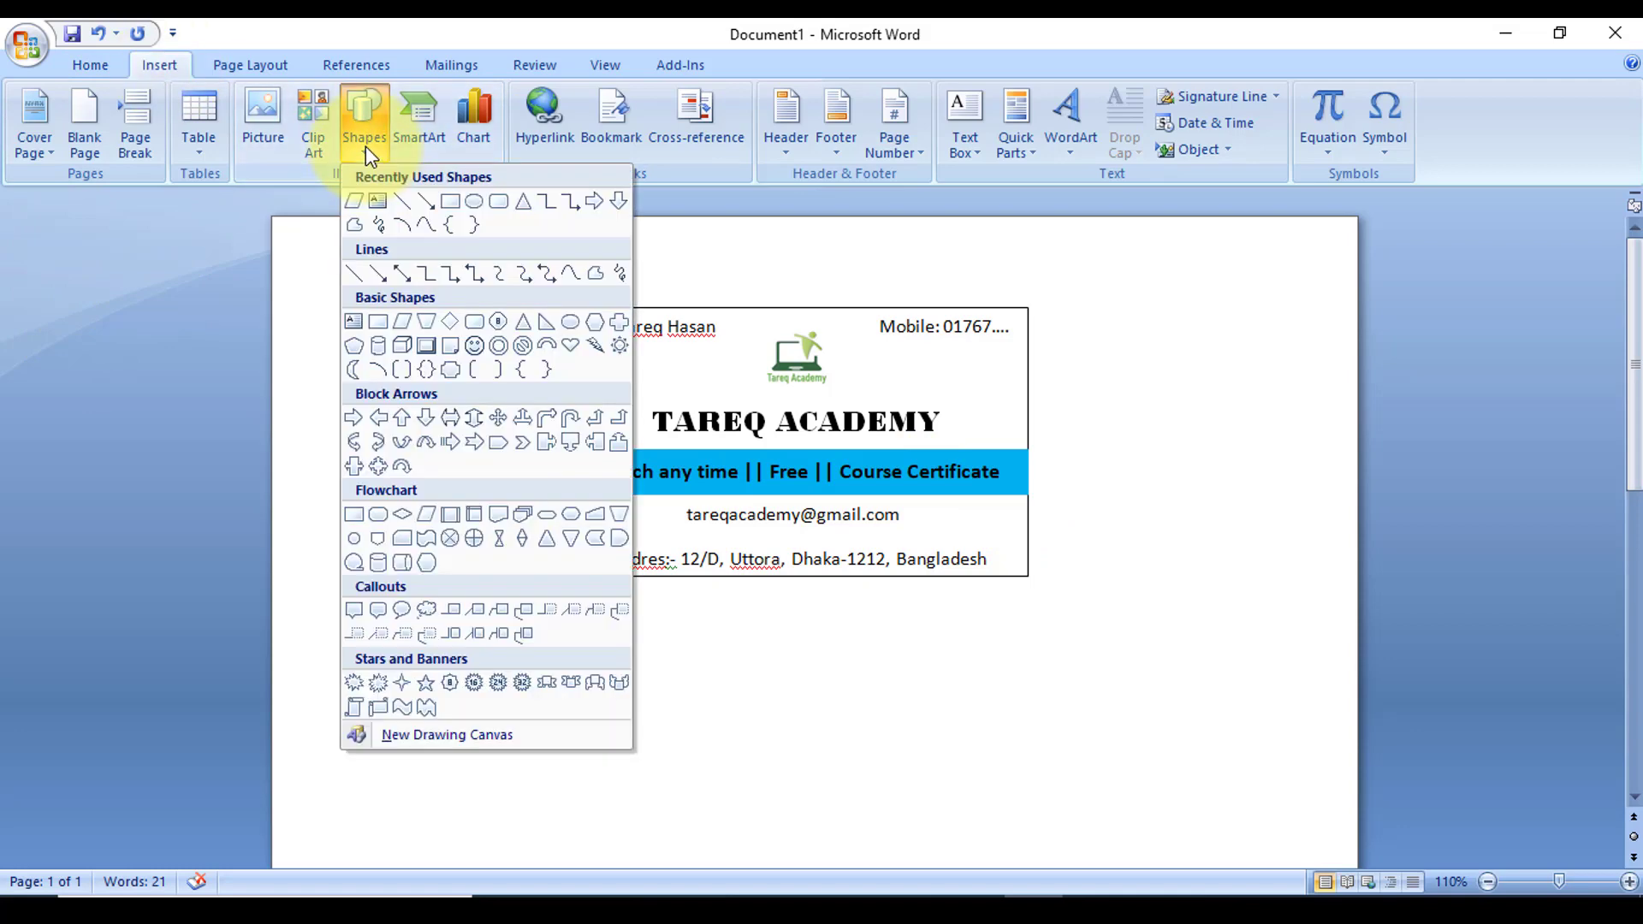
pyautogui.click(353, 276)
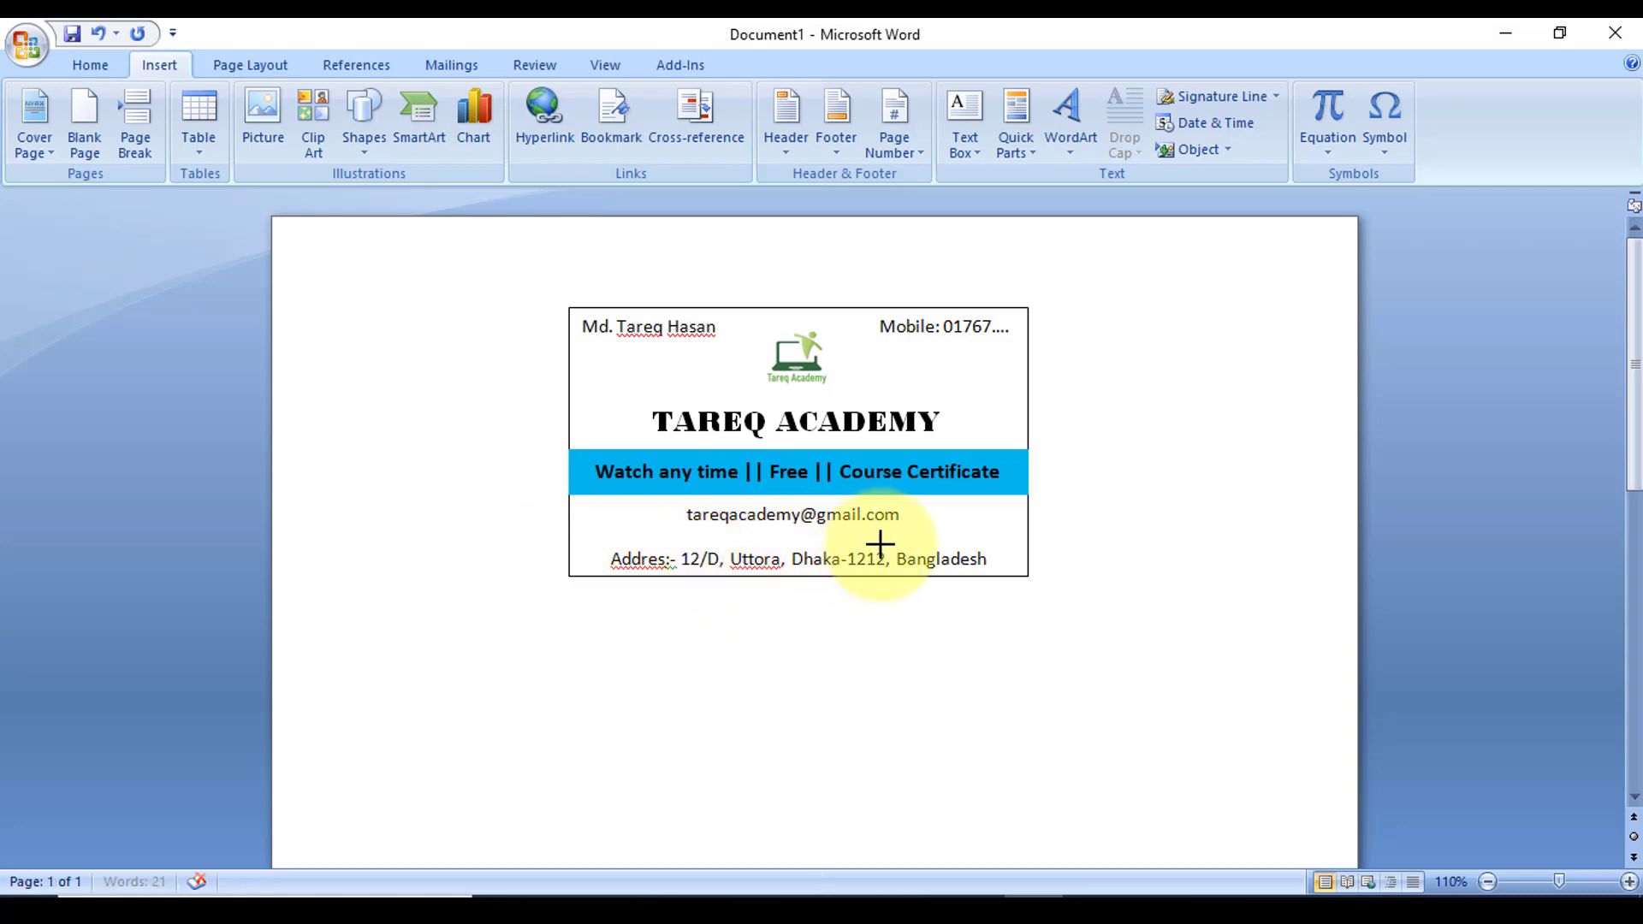
pyautogui.moveTo(1012, 521); pyautogui.dragTo(1029, 535)
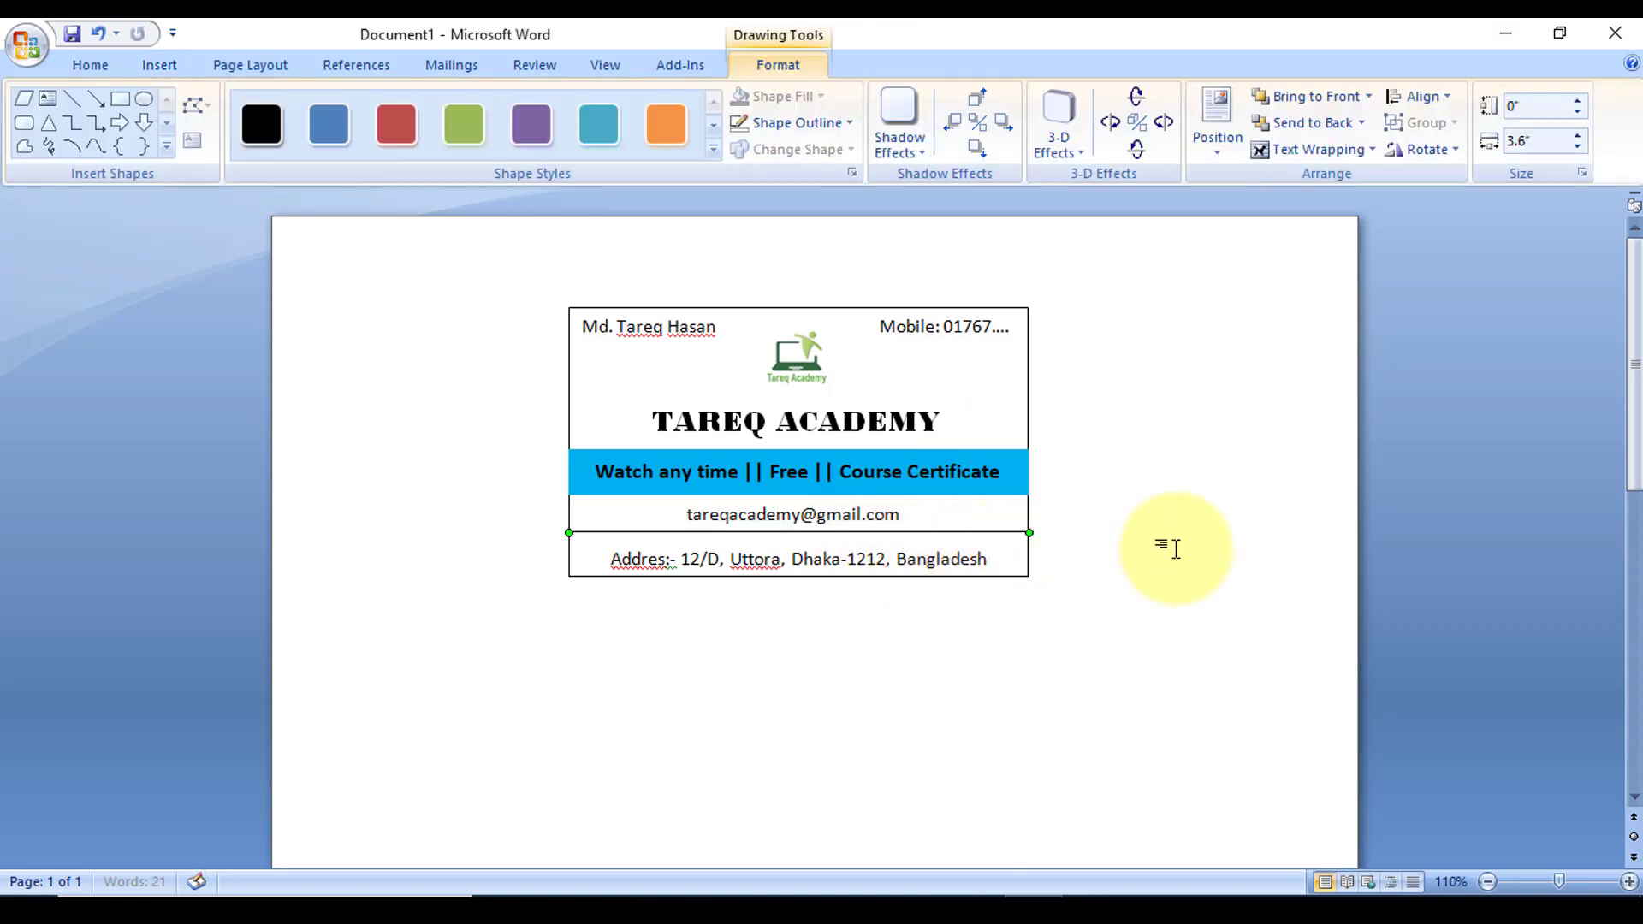
pyautogui.press('Down')
pyautogui.press('Down')
pyautogui.press('Down')
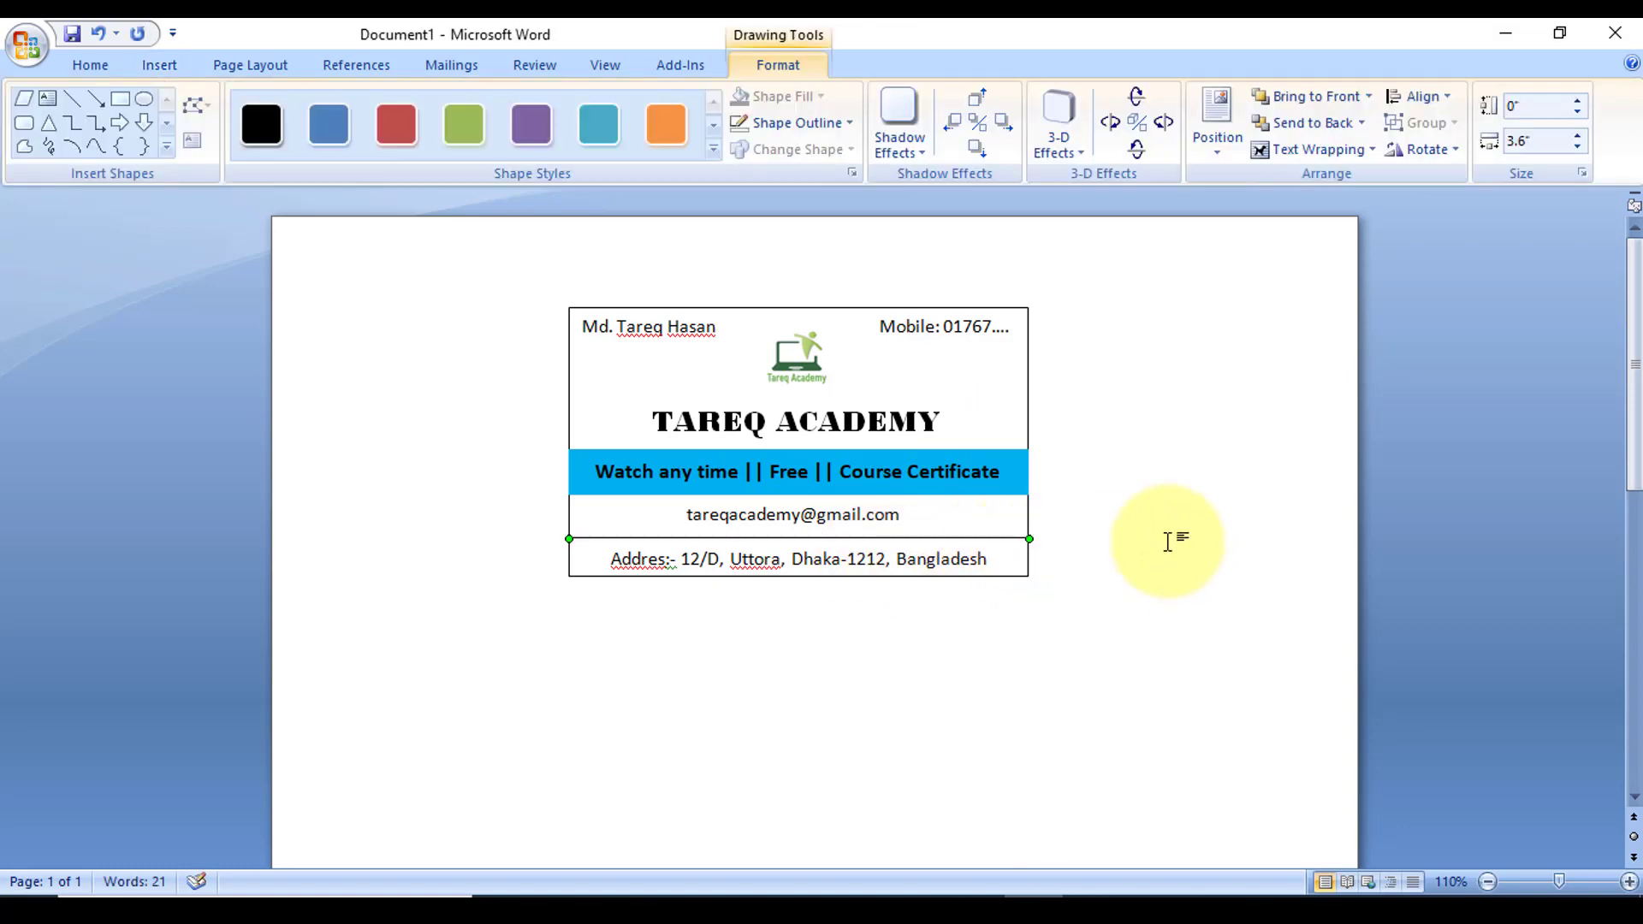
# Set the card rectangle's Shape Outline to No Outline.
pyautogui.click(1142, 562)
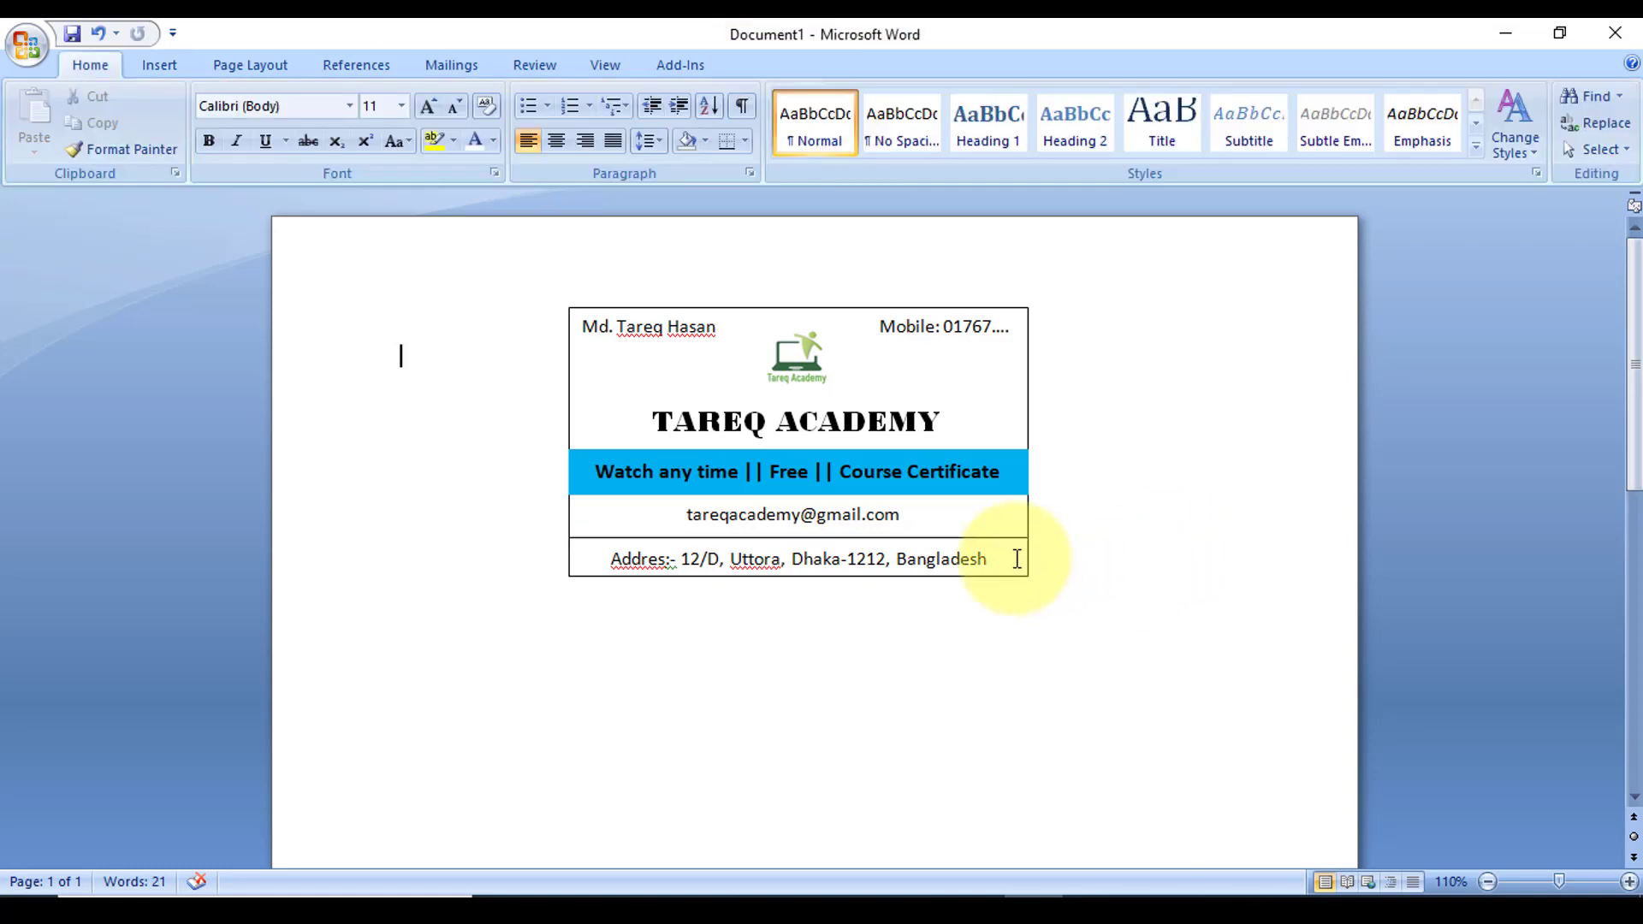
pyautogui.click(599, 327)
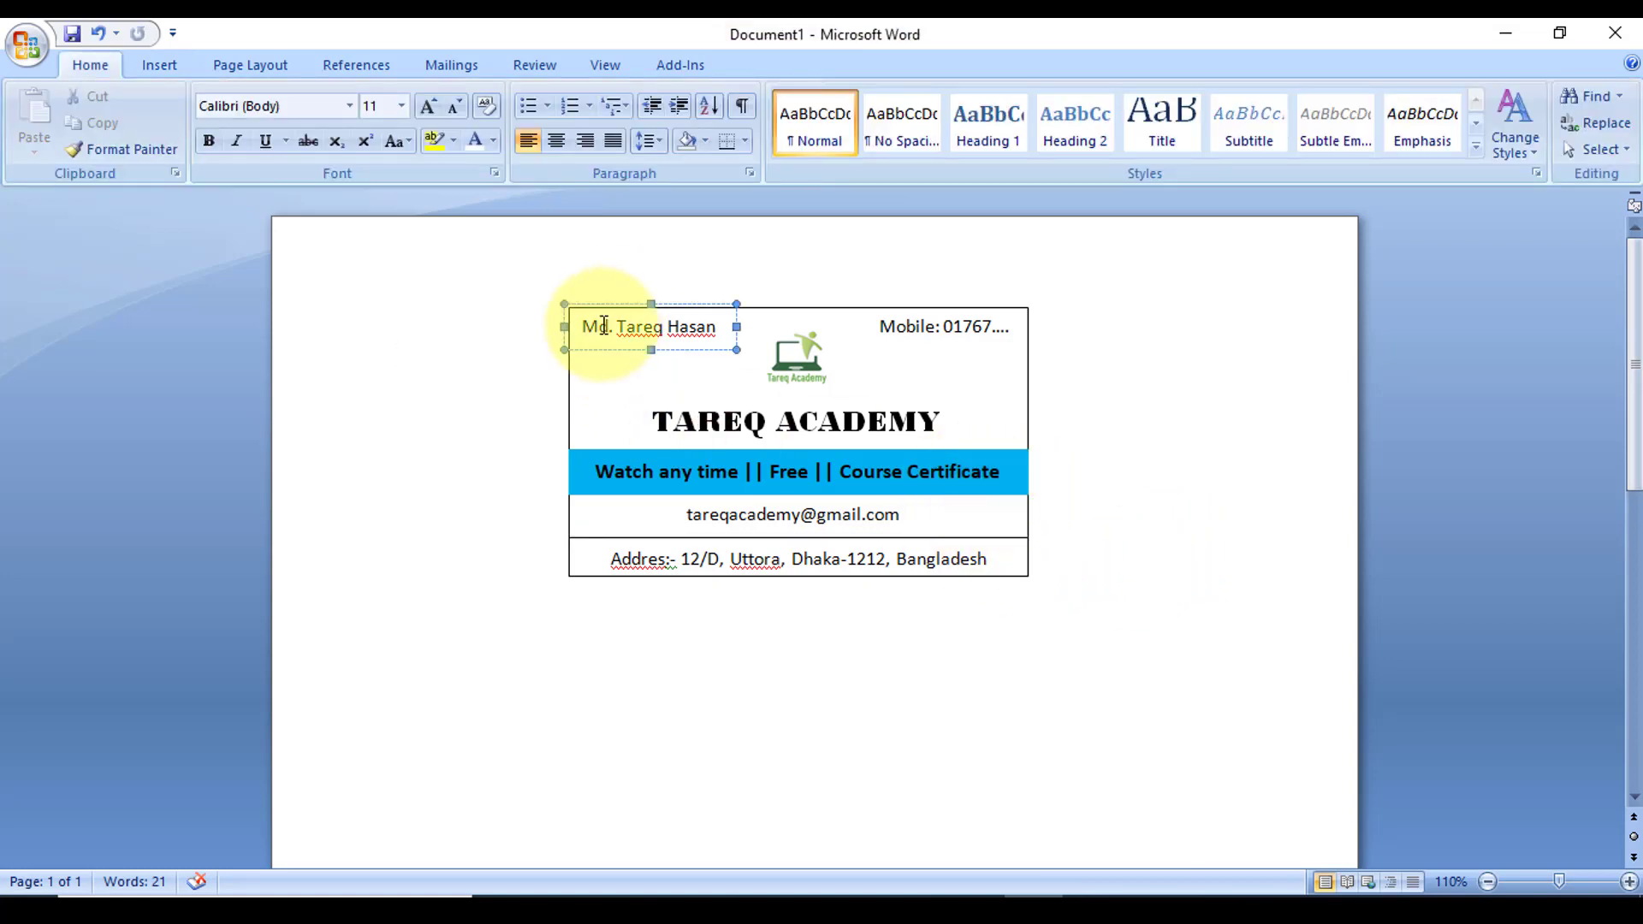
pyautogui.click(820, 309)
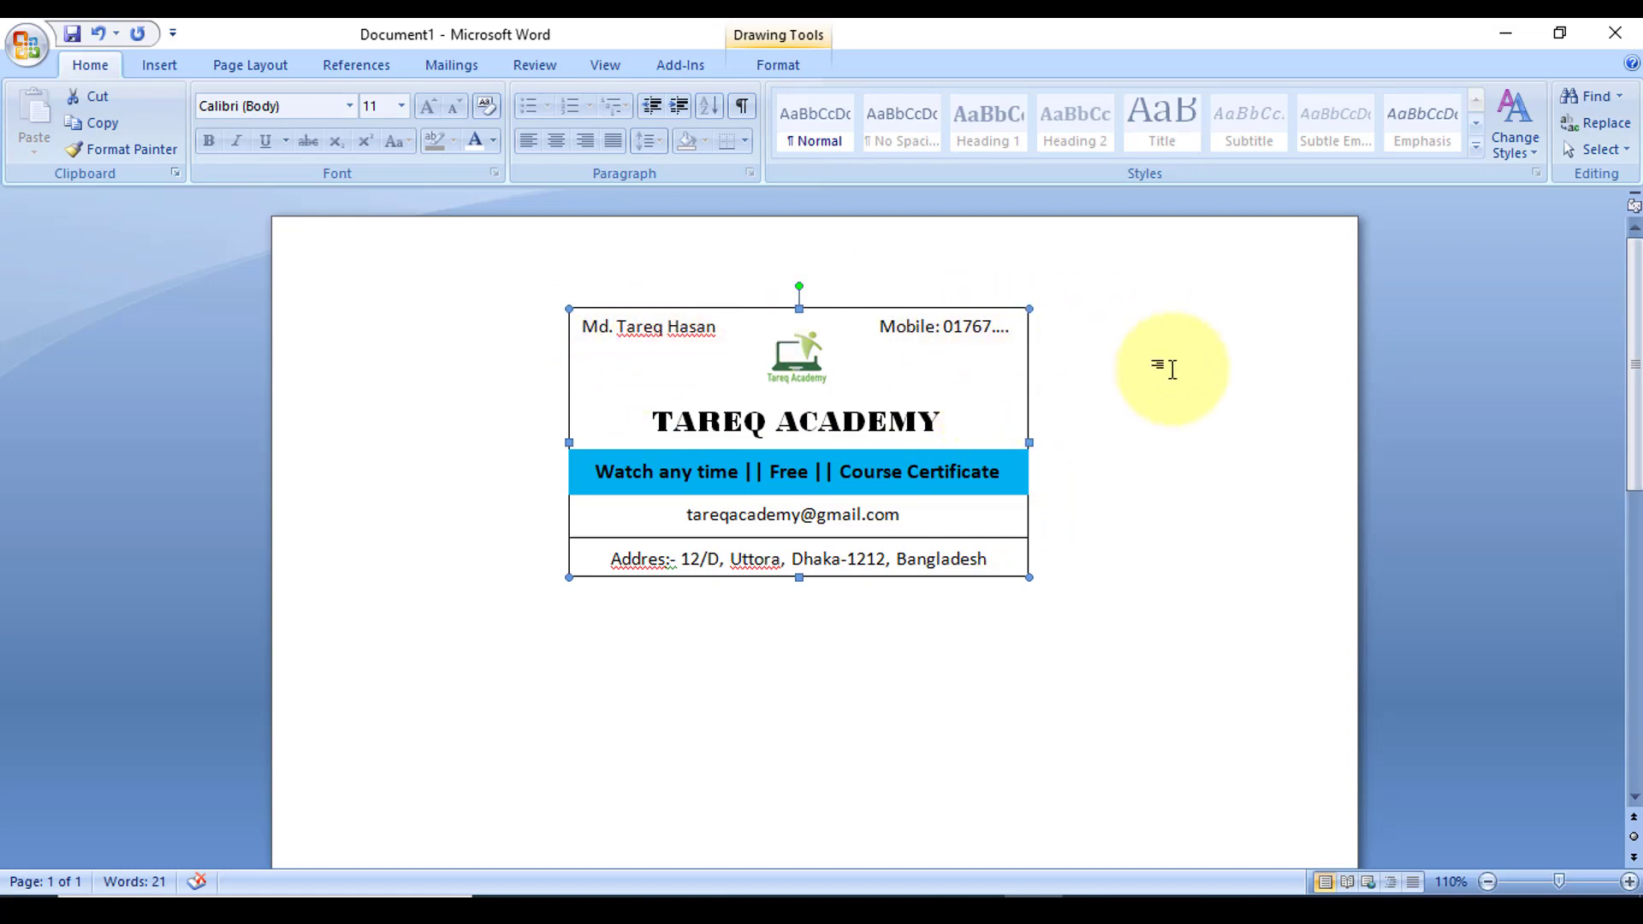
pyautogui.click(864, 306)
pyautogui.click(844, 315)
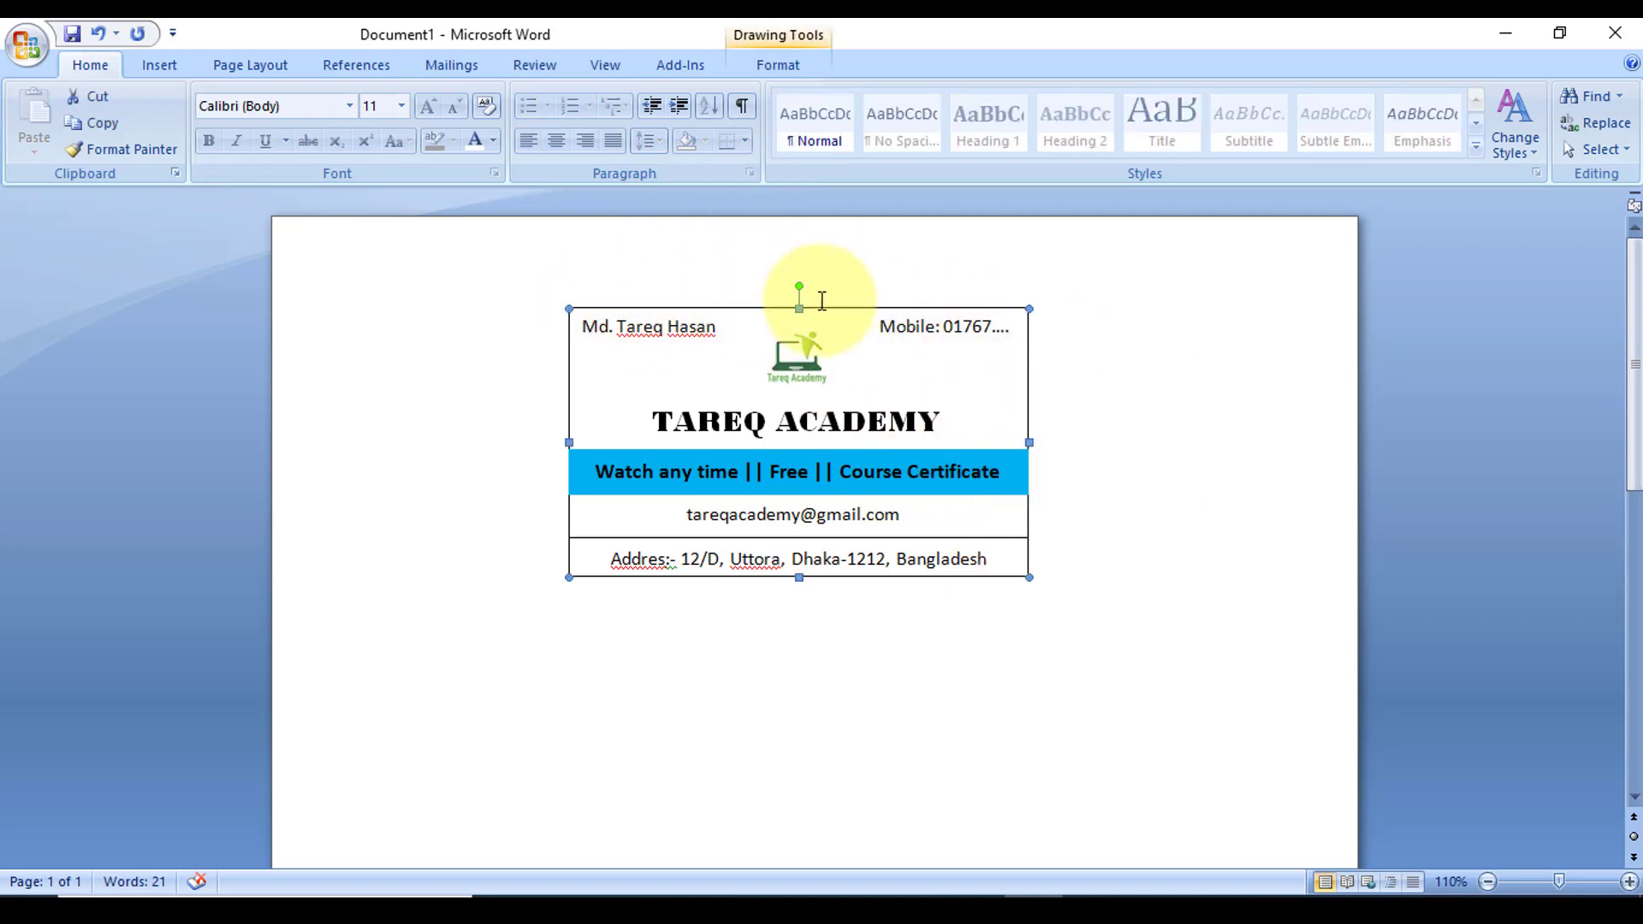
pyautogui.click(778, 65)
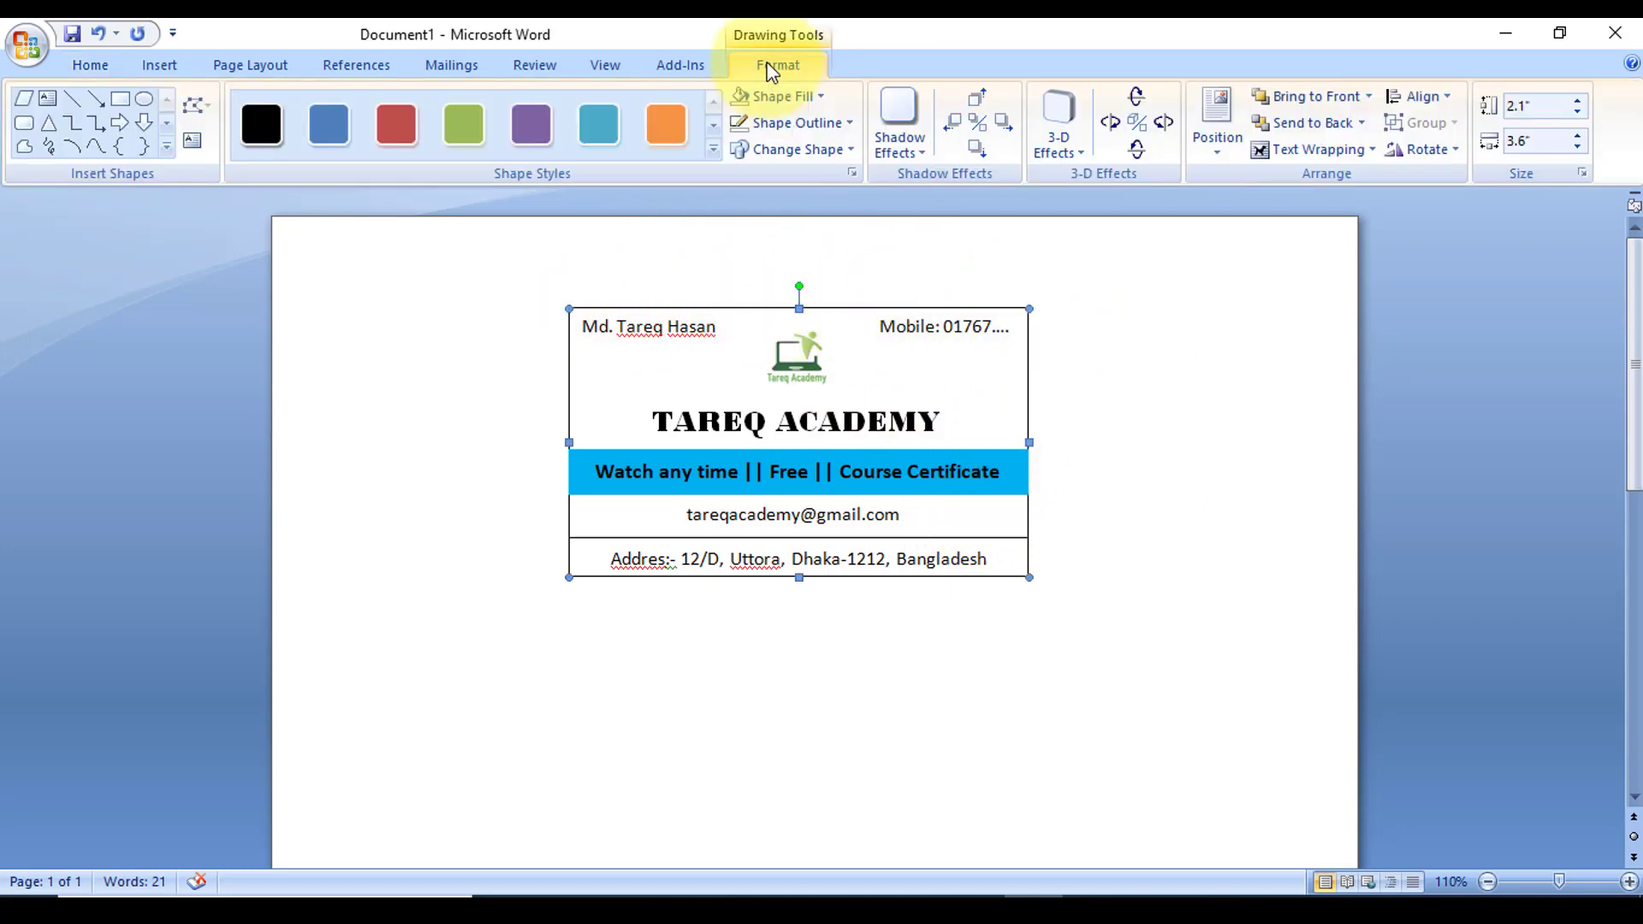
pyautogui.click(817, 124)
pyautogui.click(781, 330)
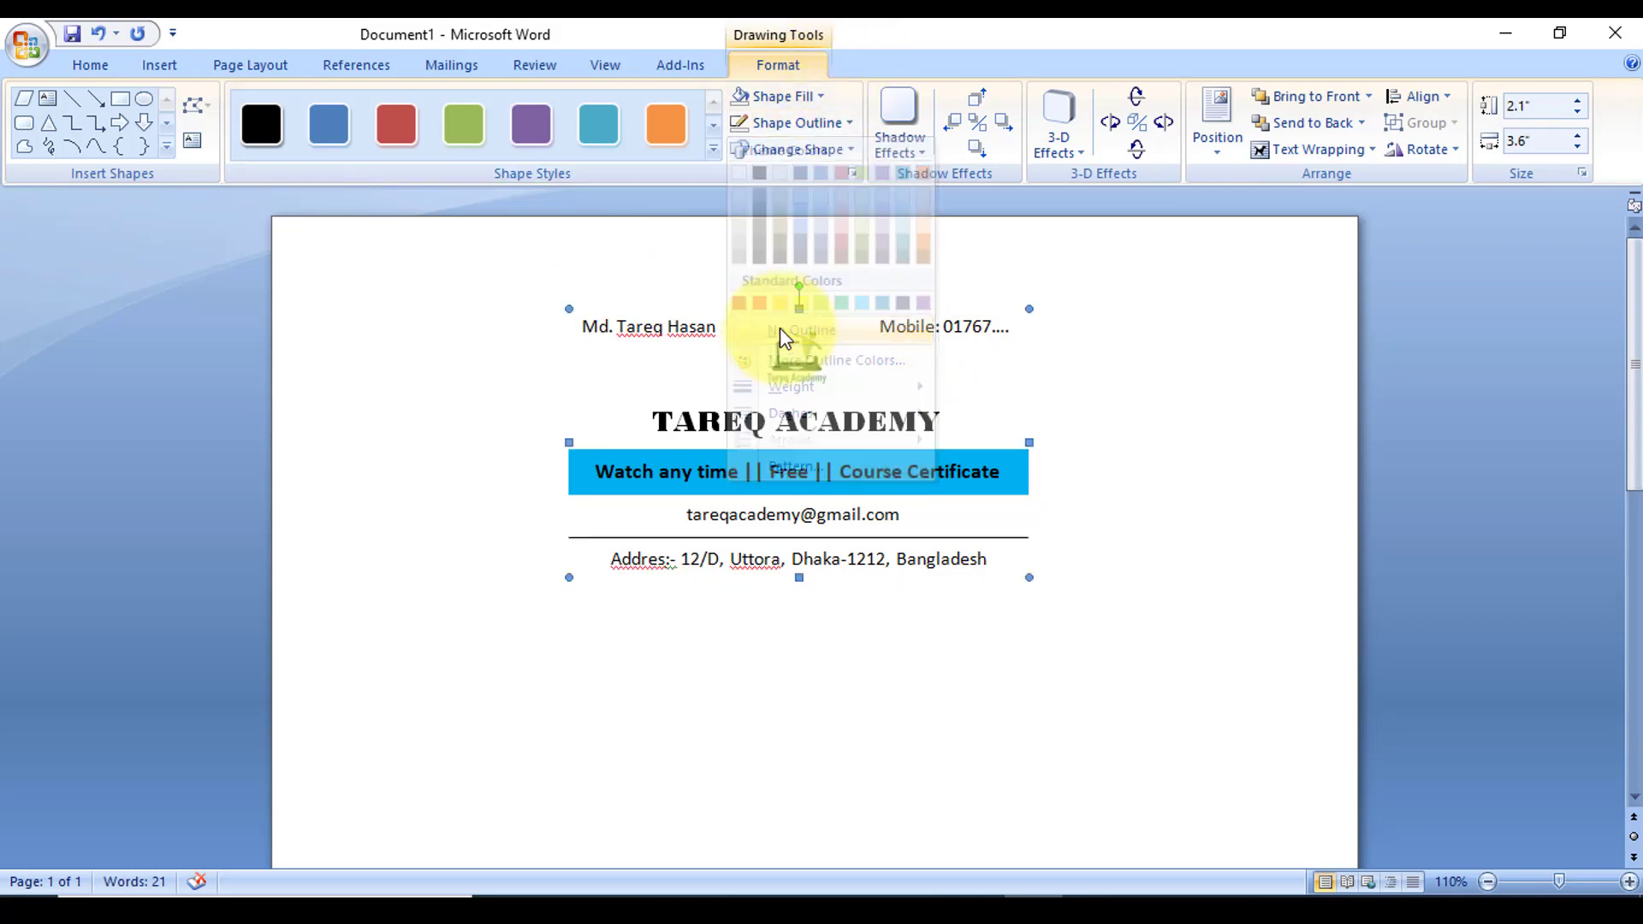
pyautogui.click(1232, 453)
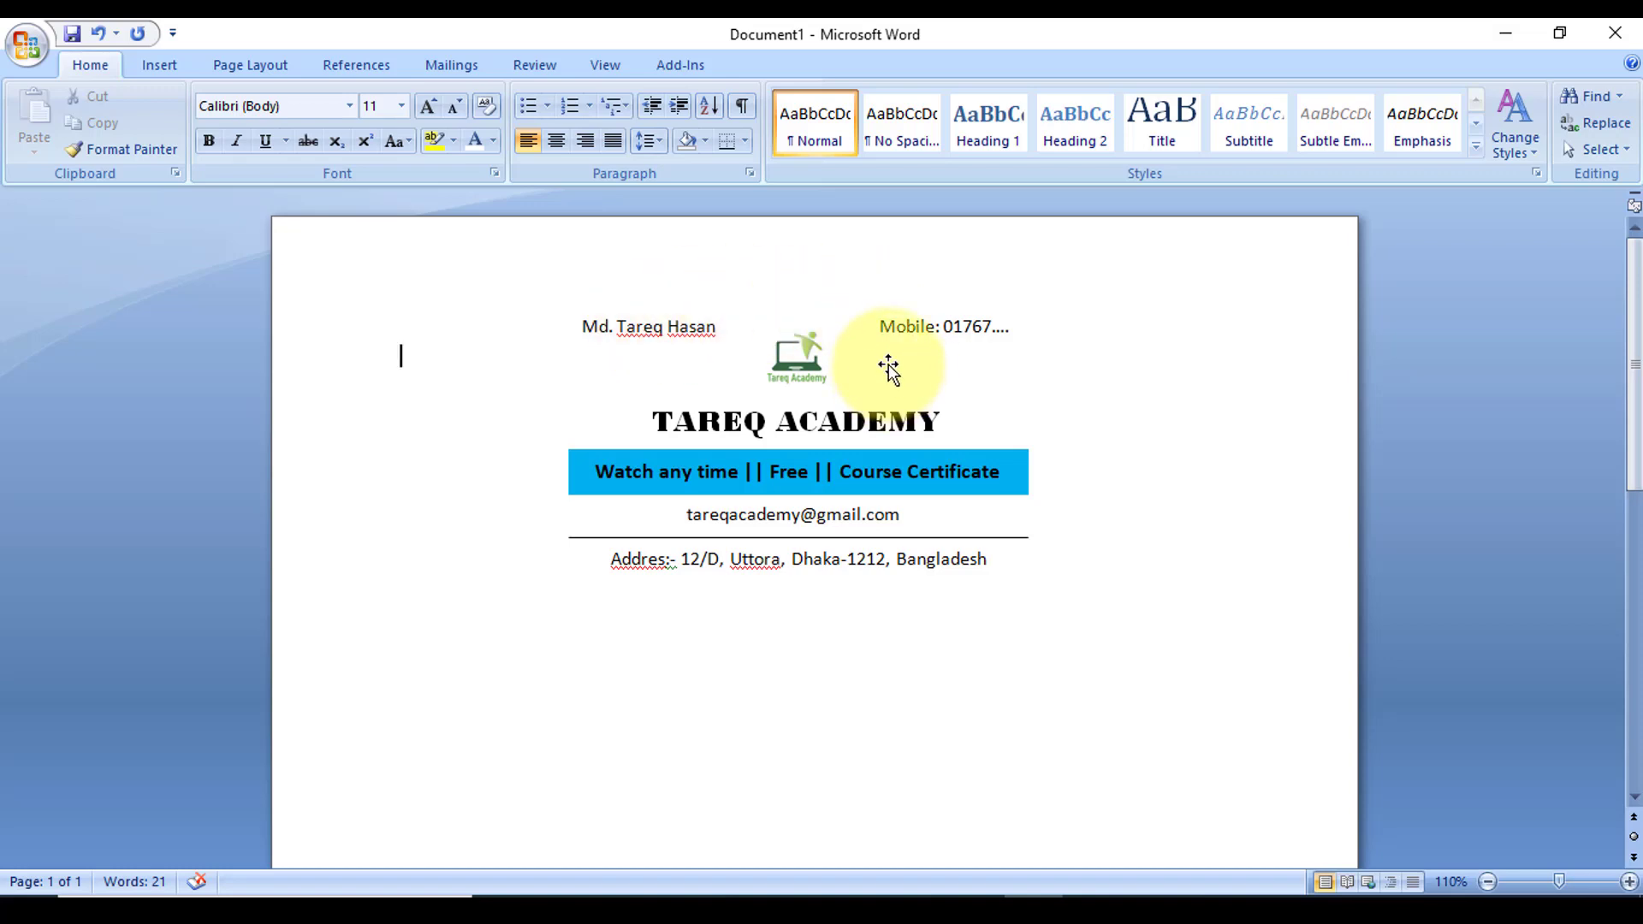
# Apply a drop shadow style from Shadow Effects to the card.
pyautogui.click(853, 308)
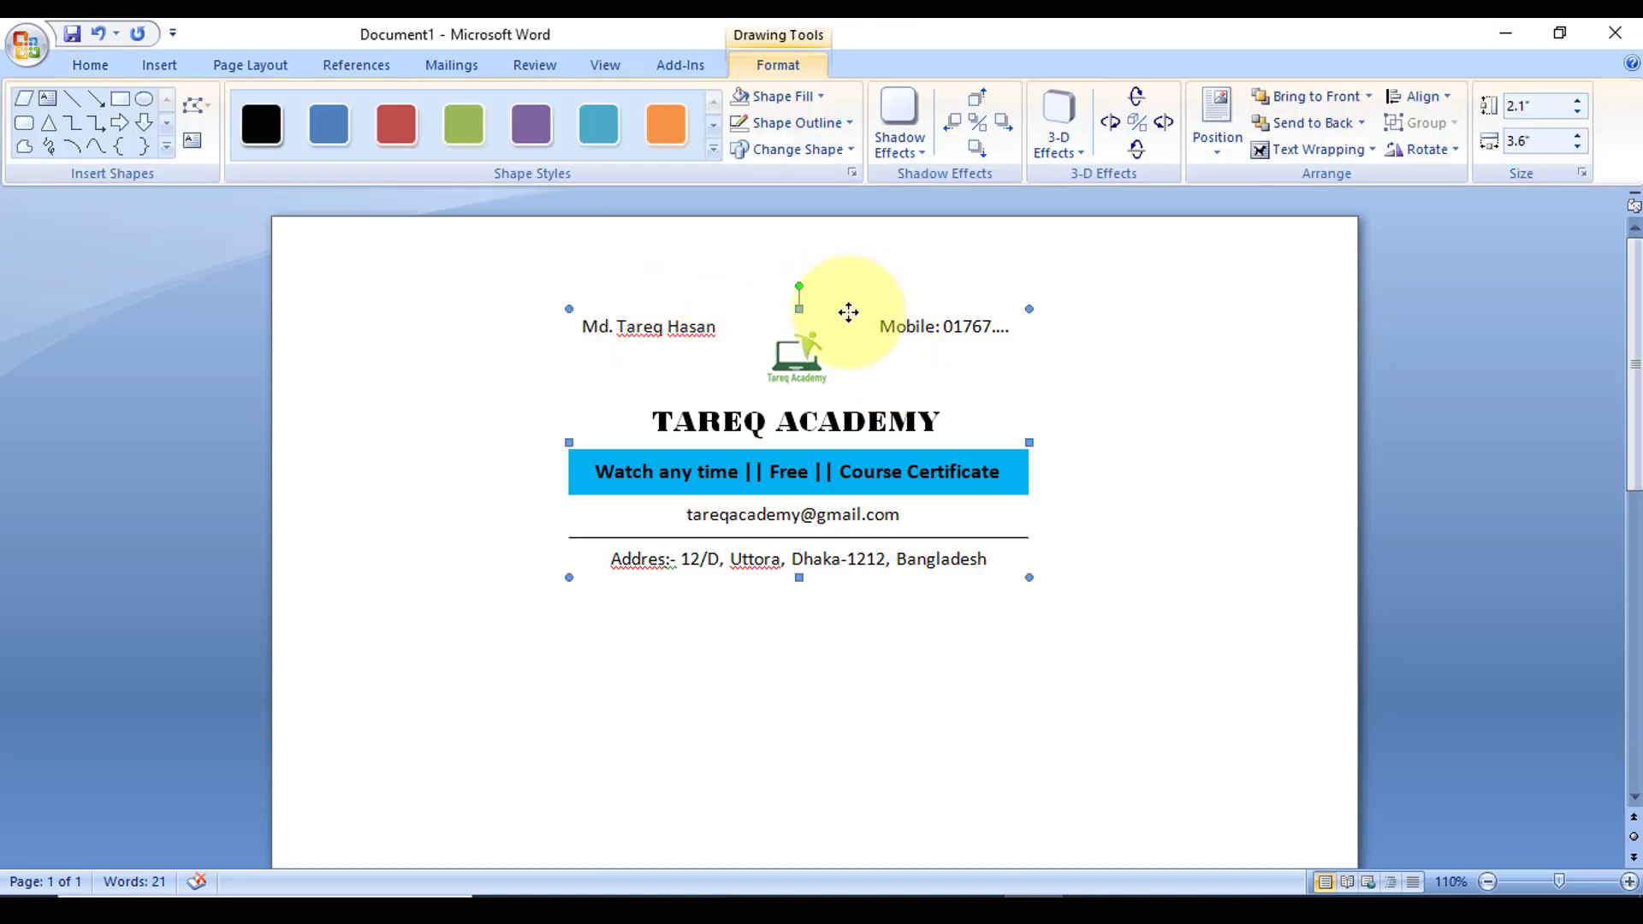
pyautogui.click(910, 157)
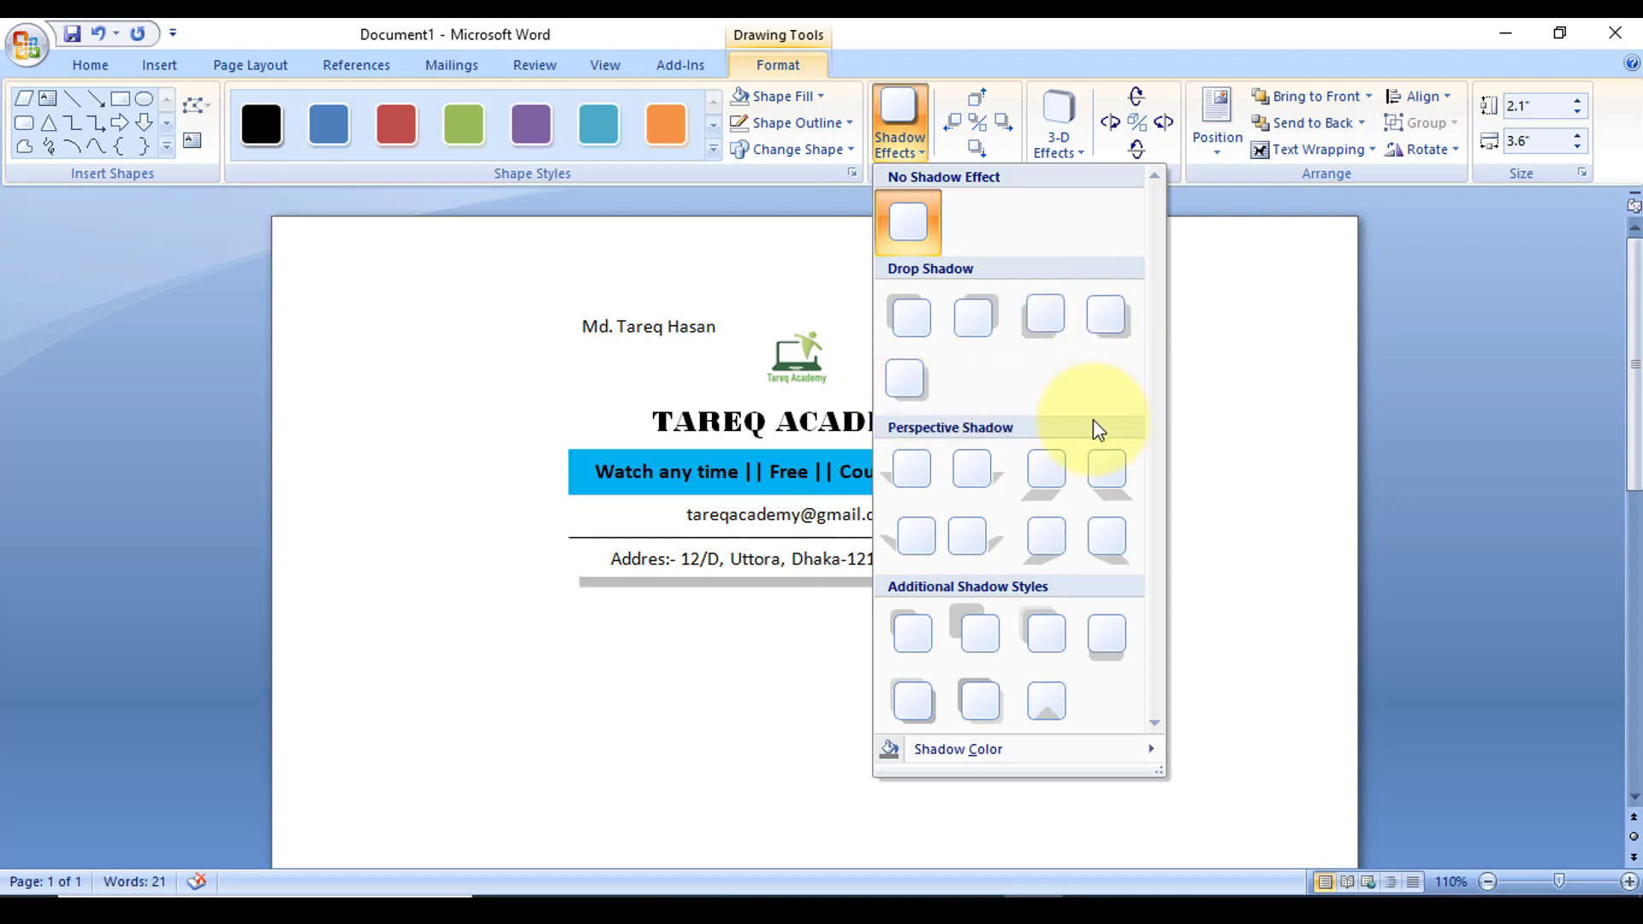
pyautogui.click(915, 382)
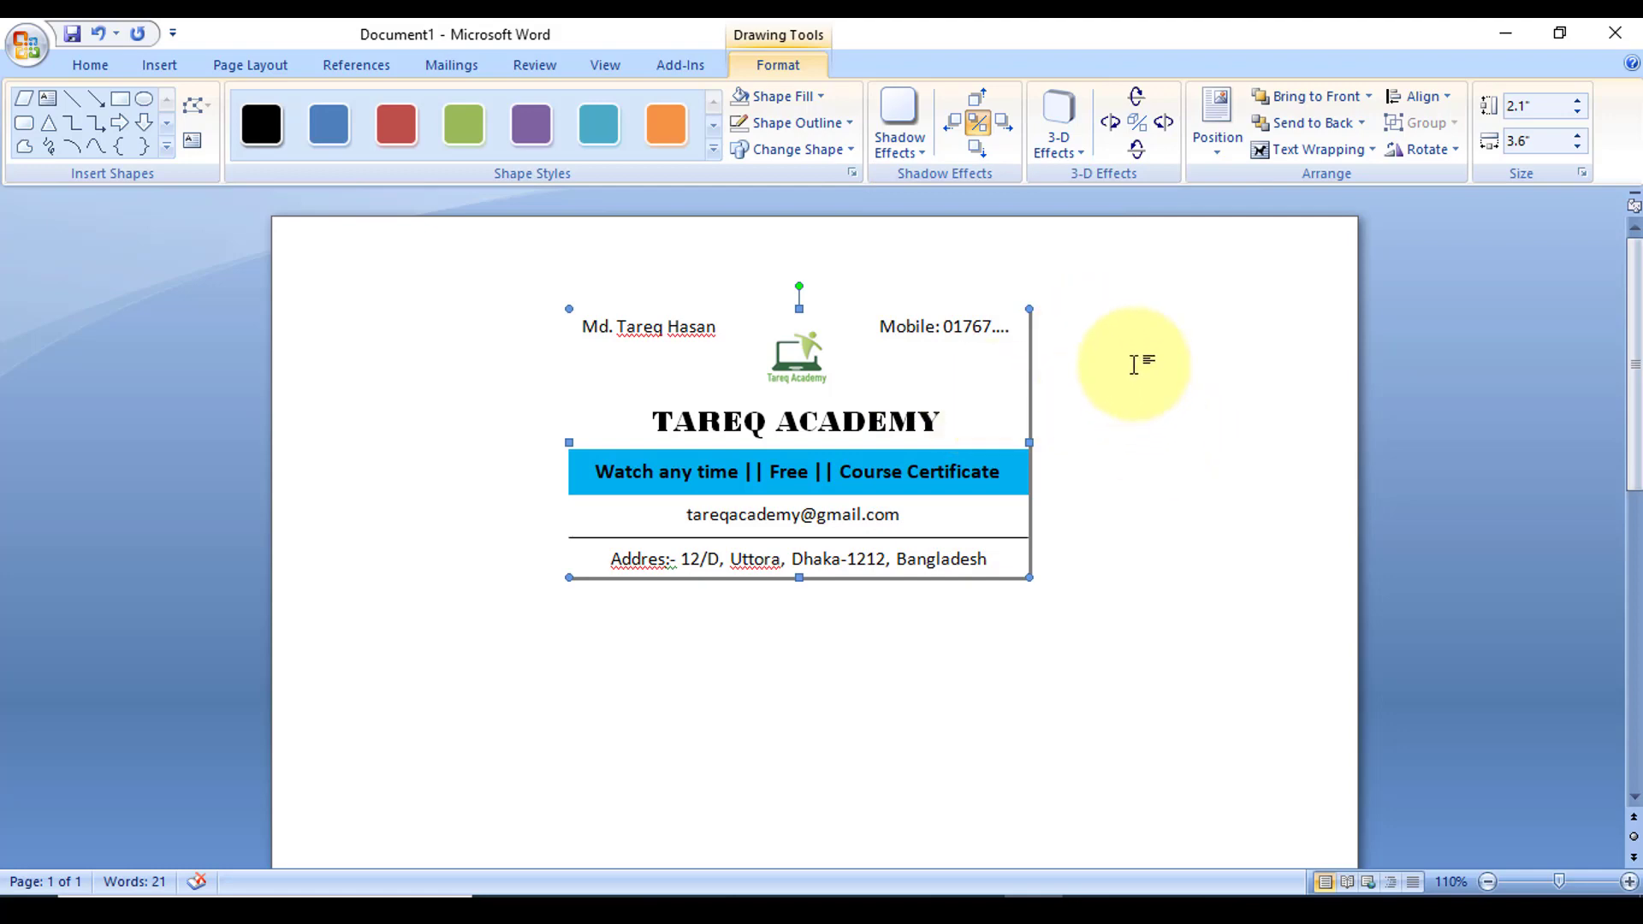
# Nudge the shadow into place, then add a 3-D extruded depth tilted right.
pyautogui.click(956, 125)
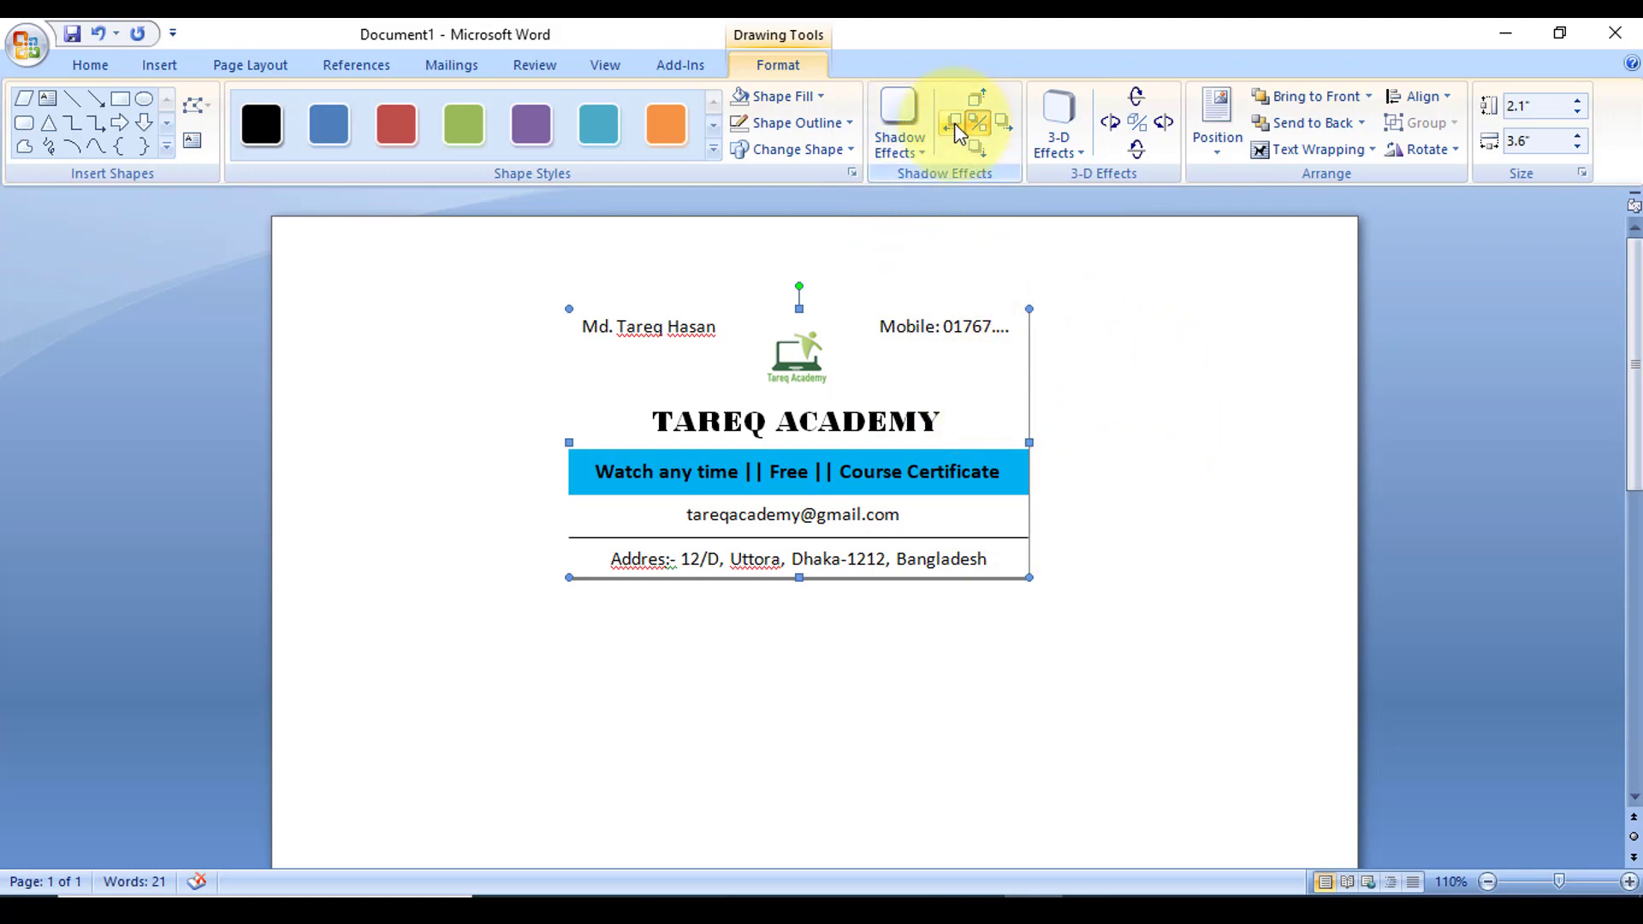
pyautogui.click(978, 100)
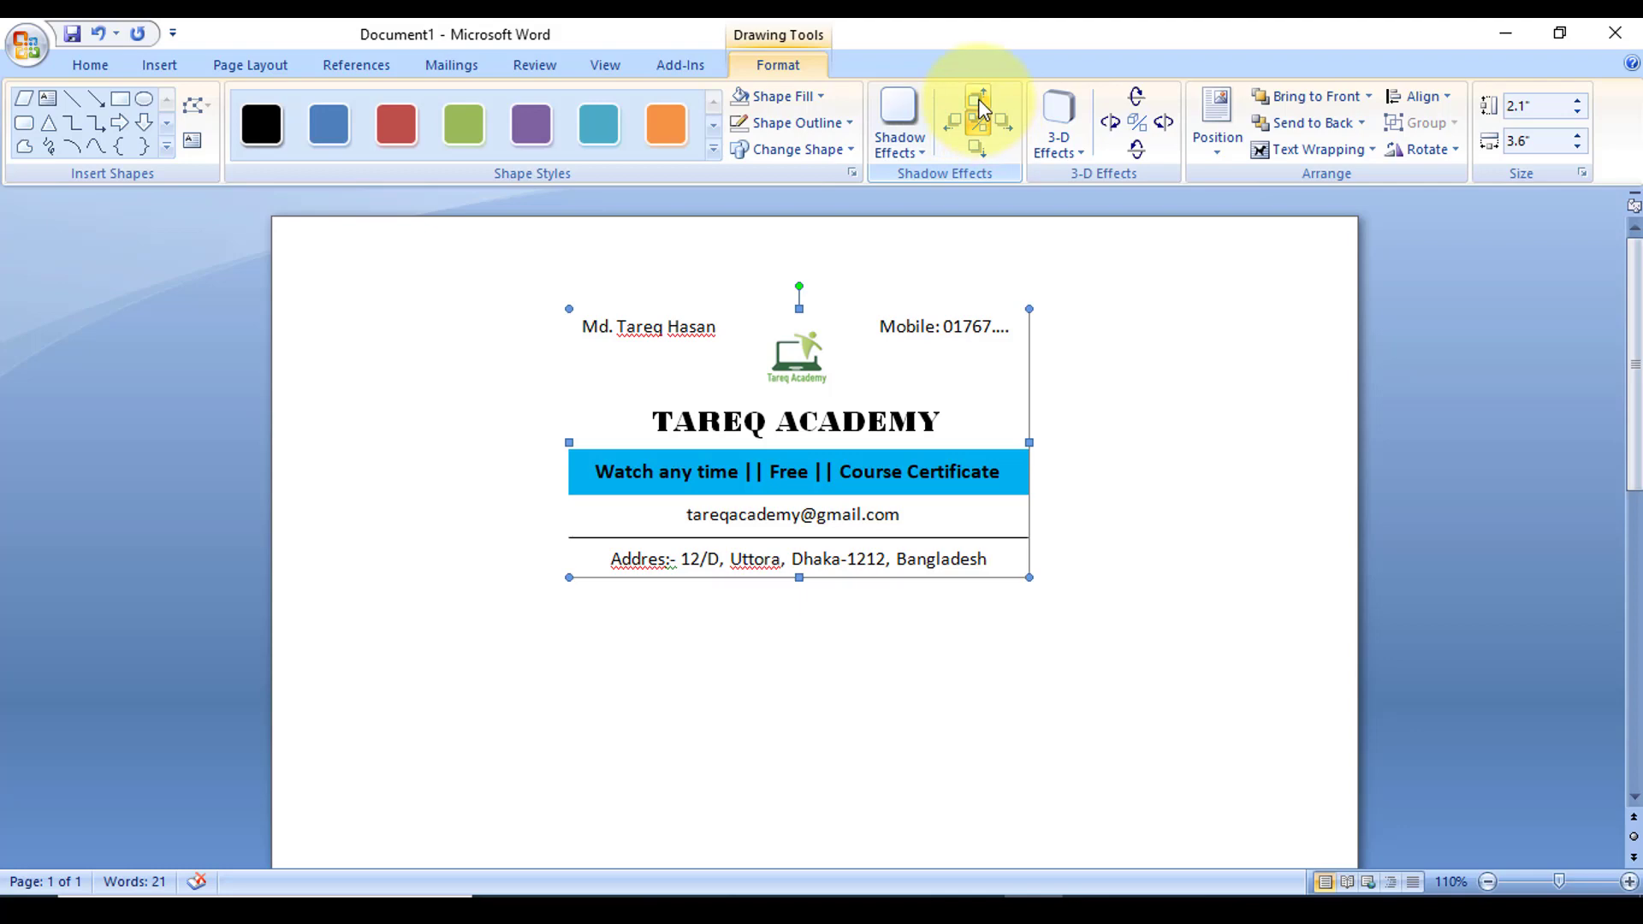
pyautogui.click(978, 99)
pyautogui.click(978, 100)
pyautogui.click(977, 100)
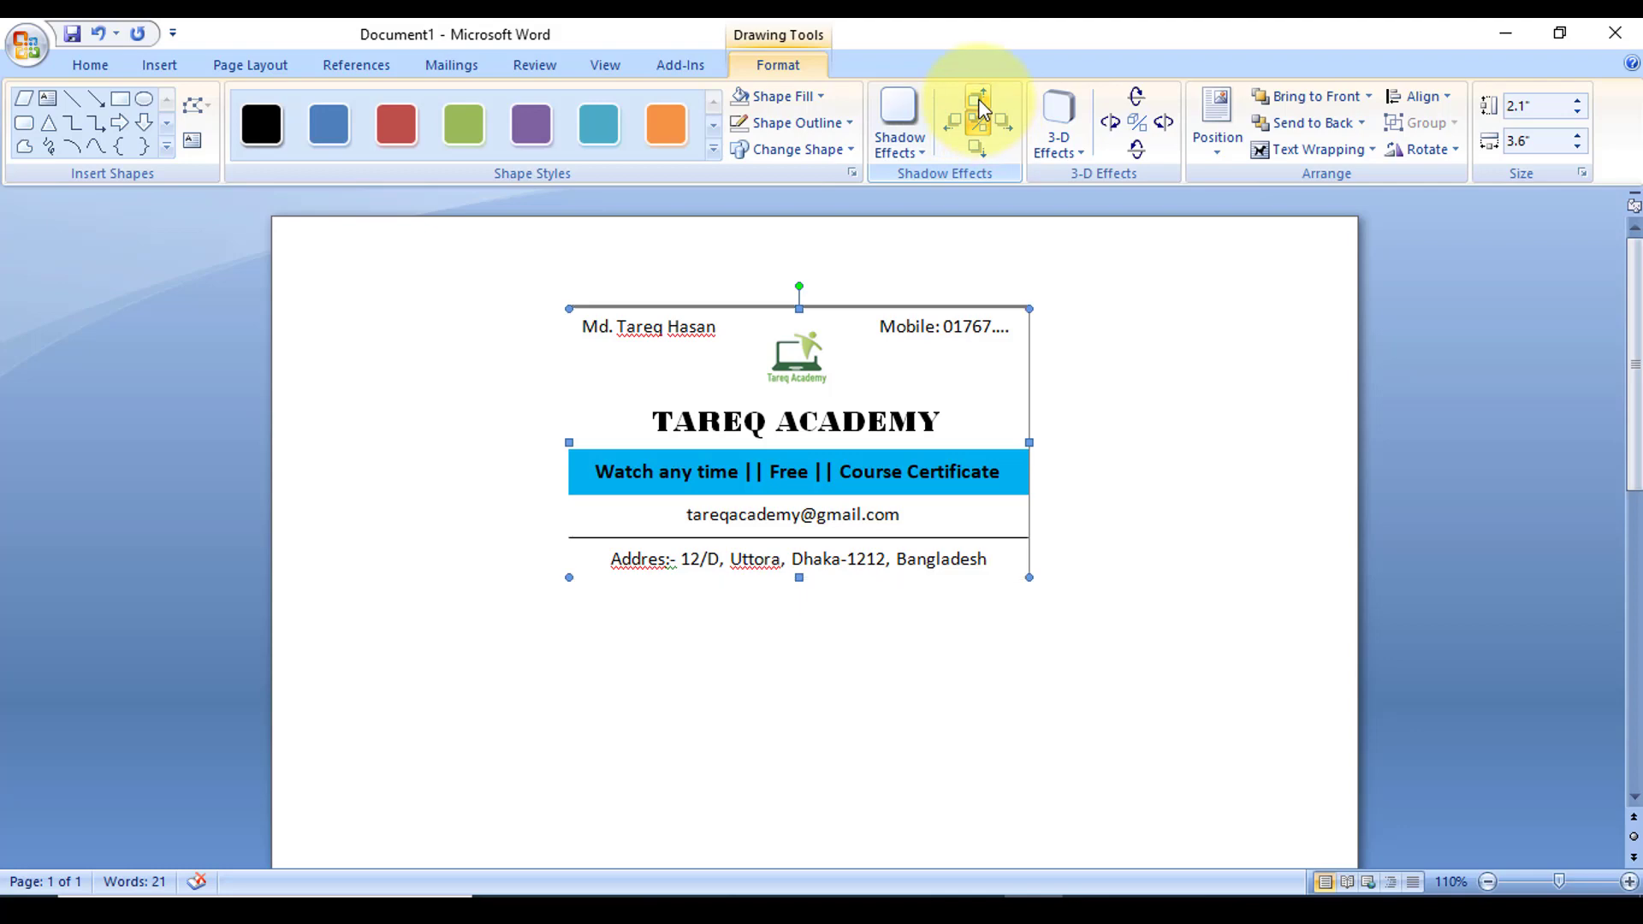
pyautogui.click(981, 155)
pyautogui.click(981, 155)
pyautogui.click(981, 155)
pyautogui.click(981, 149)
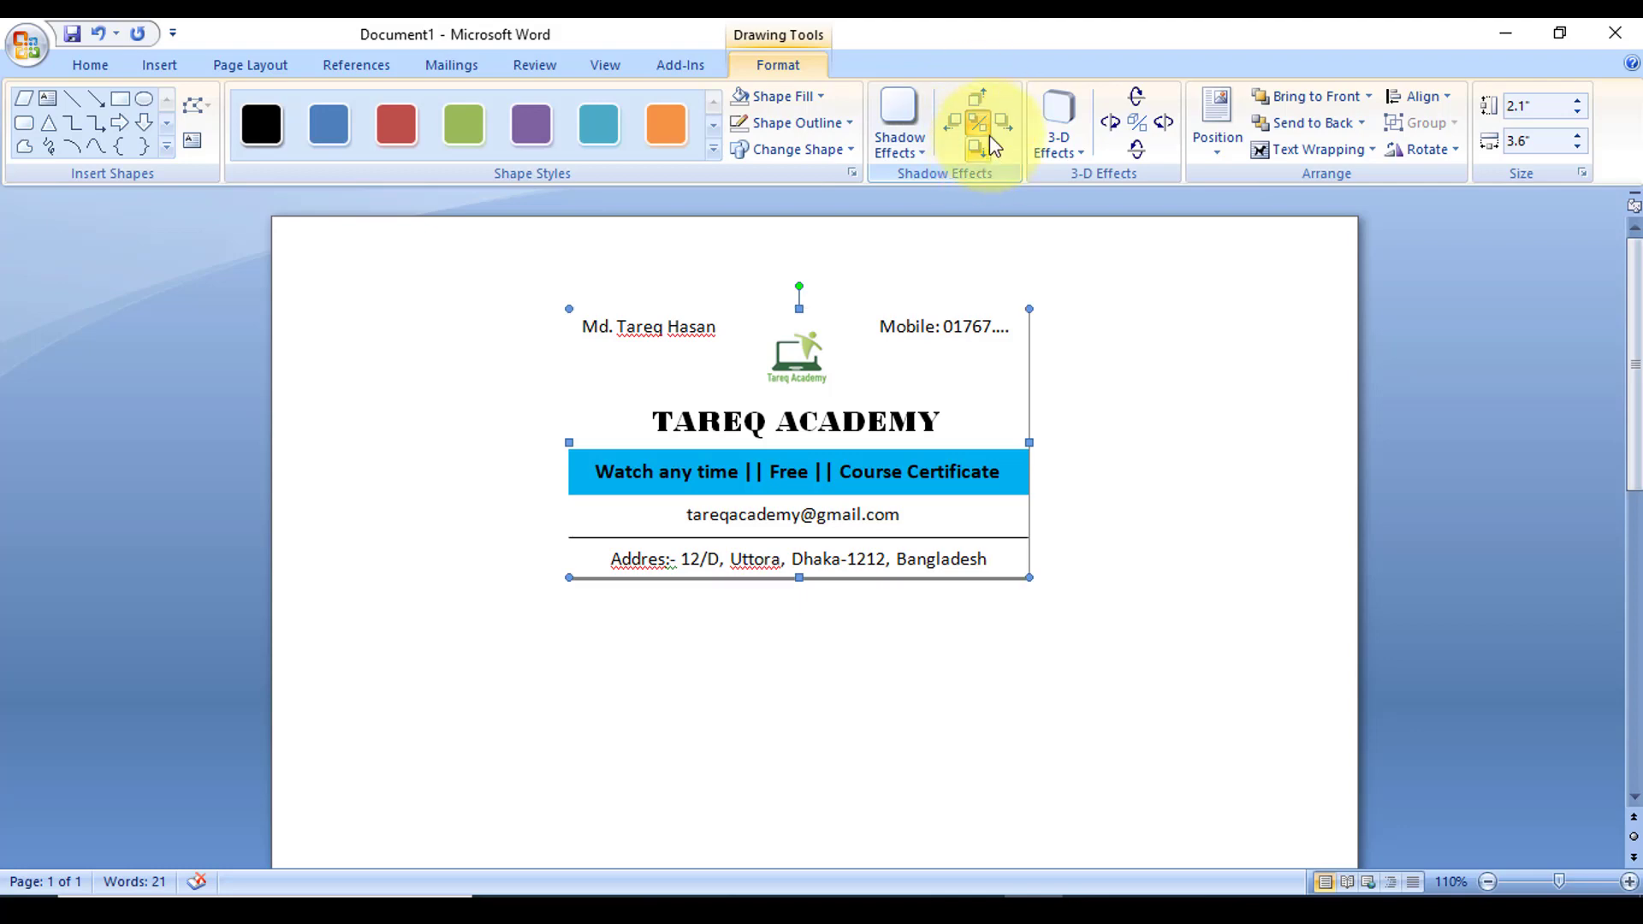
pyautogui.click(1005, 130)
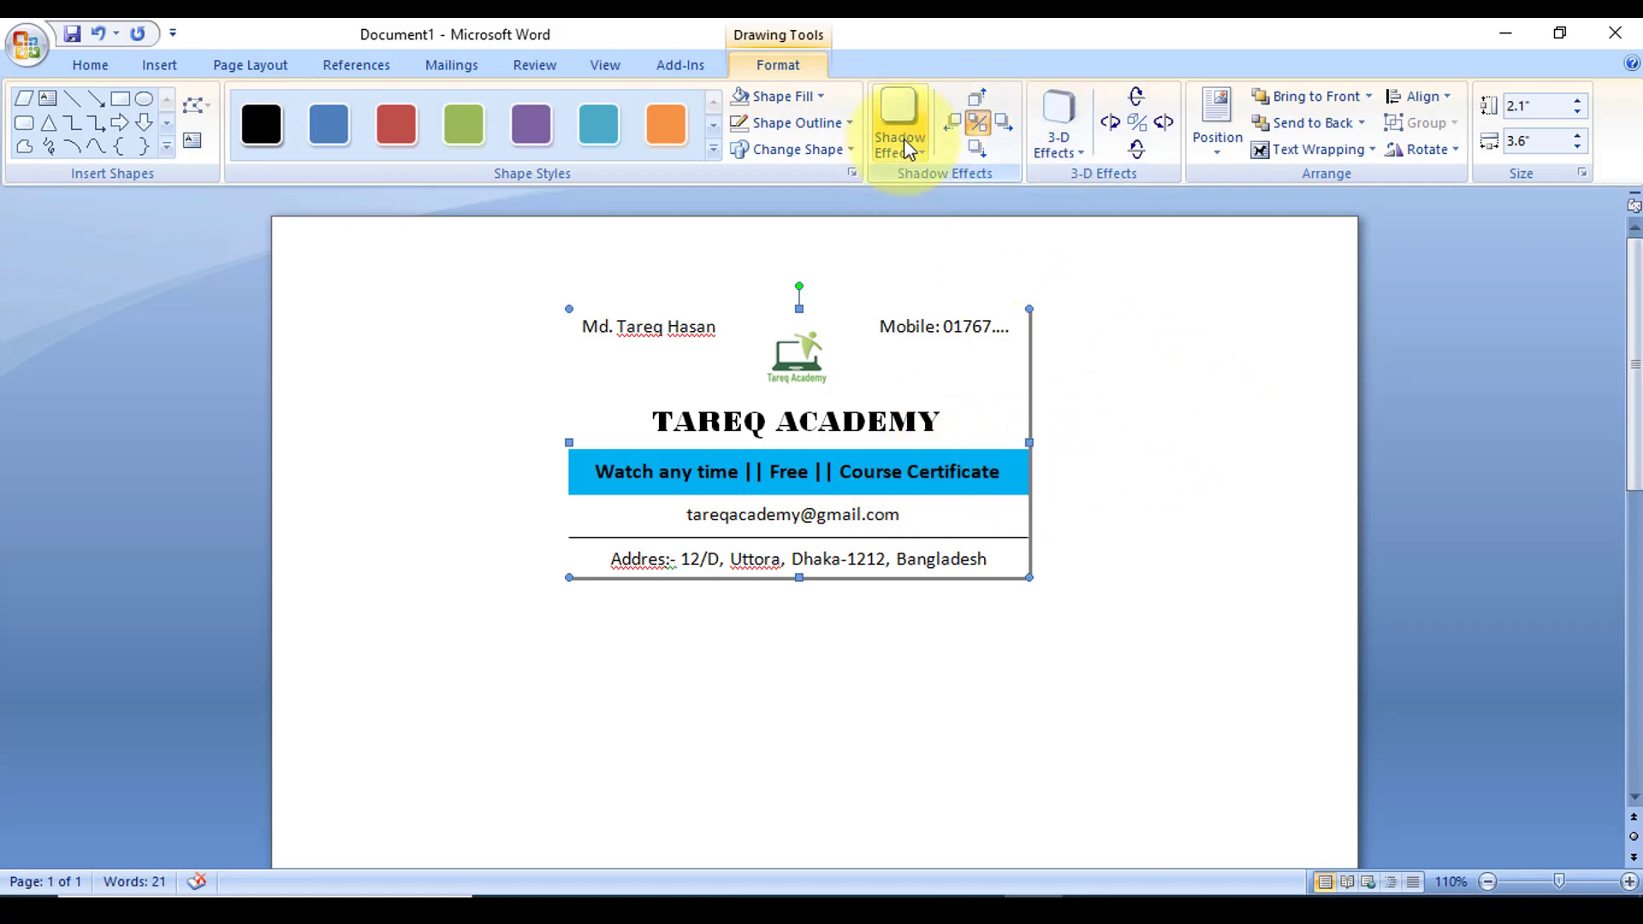
pyautogui.click(1109, 124)
pyautogui.click(1163, 126)
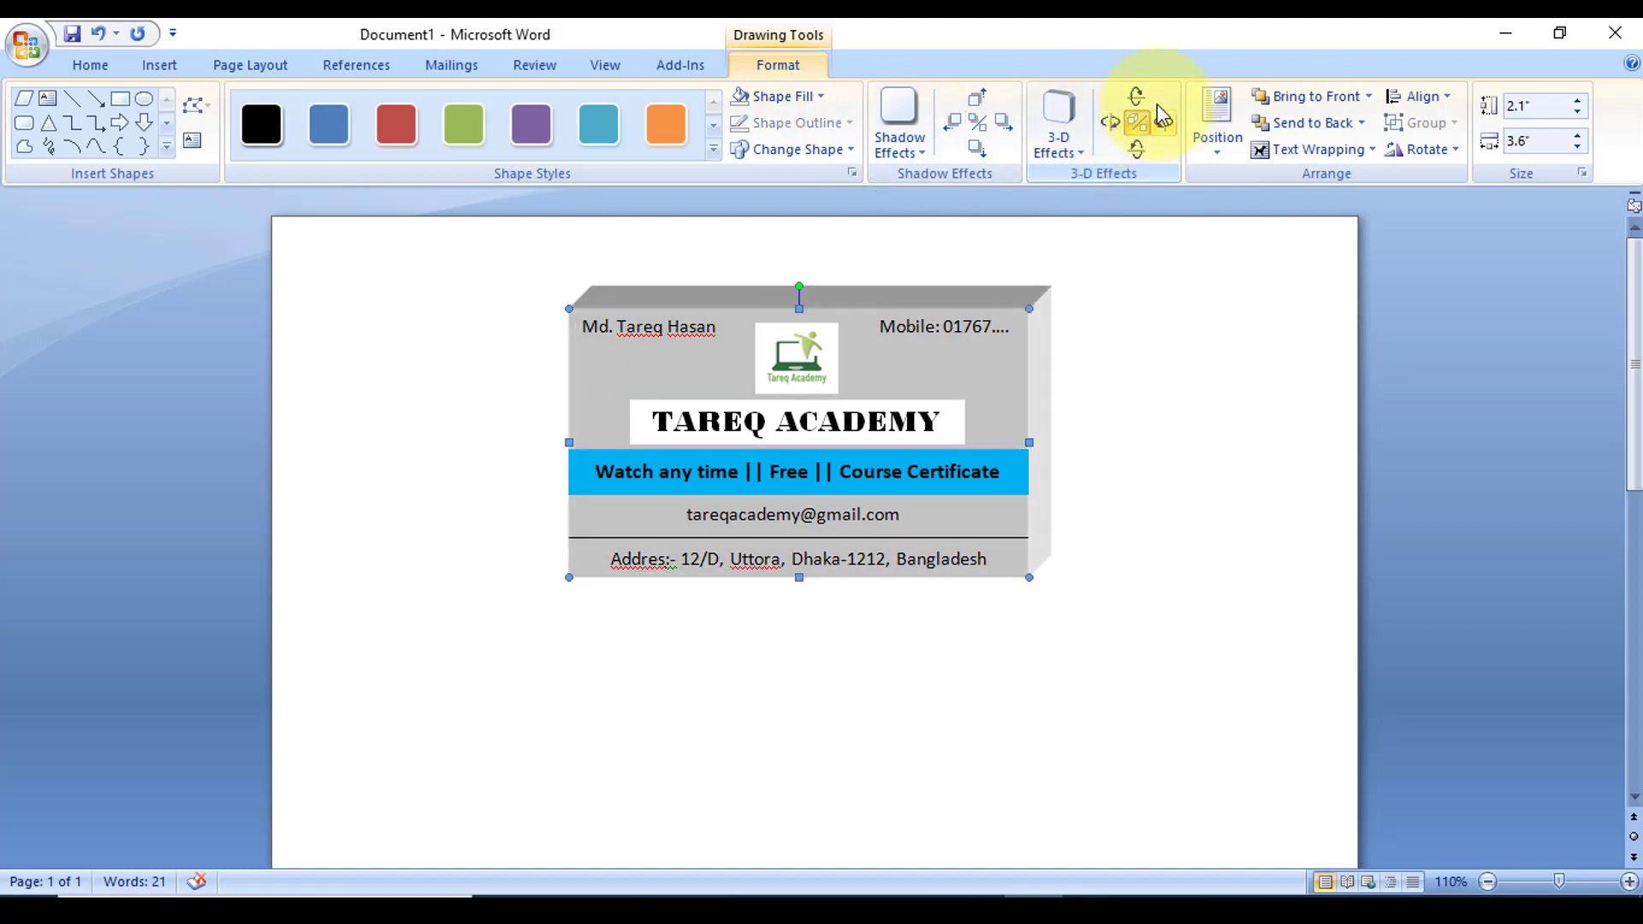
# Remove the 3-D effect from the card.
pyautogui.click(1139, 98)
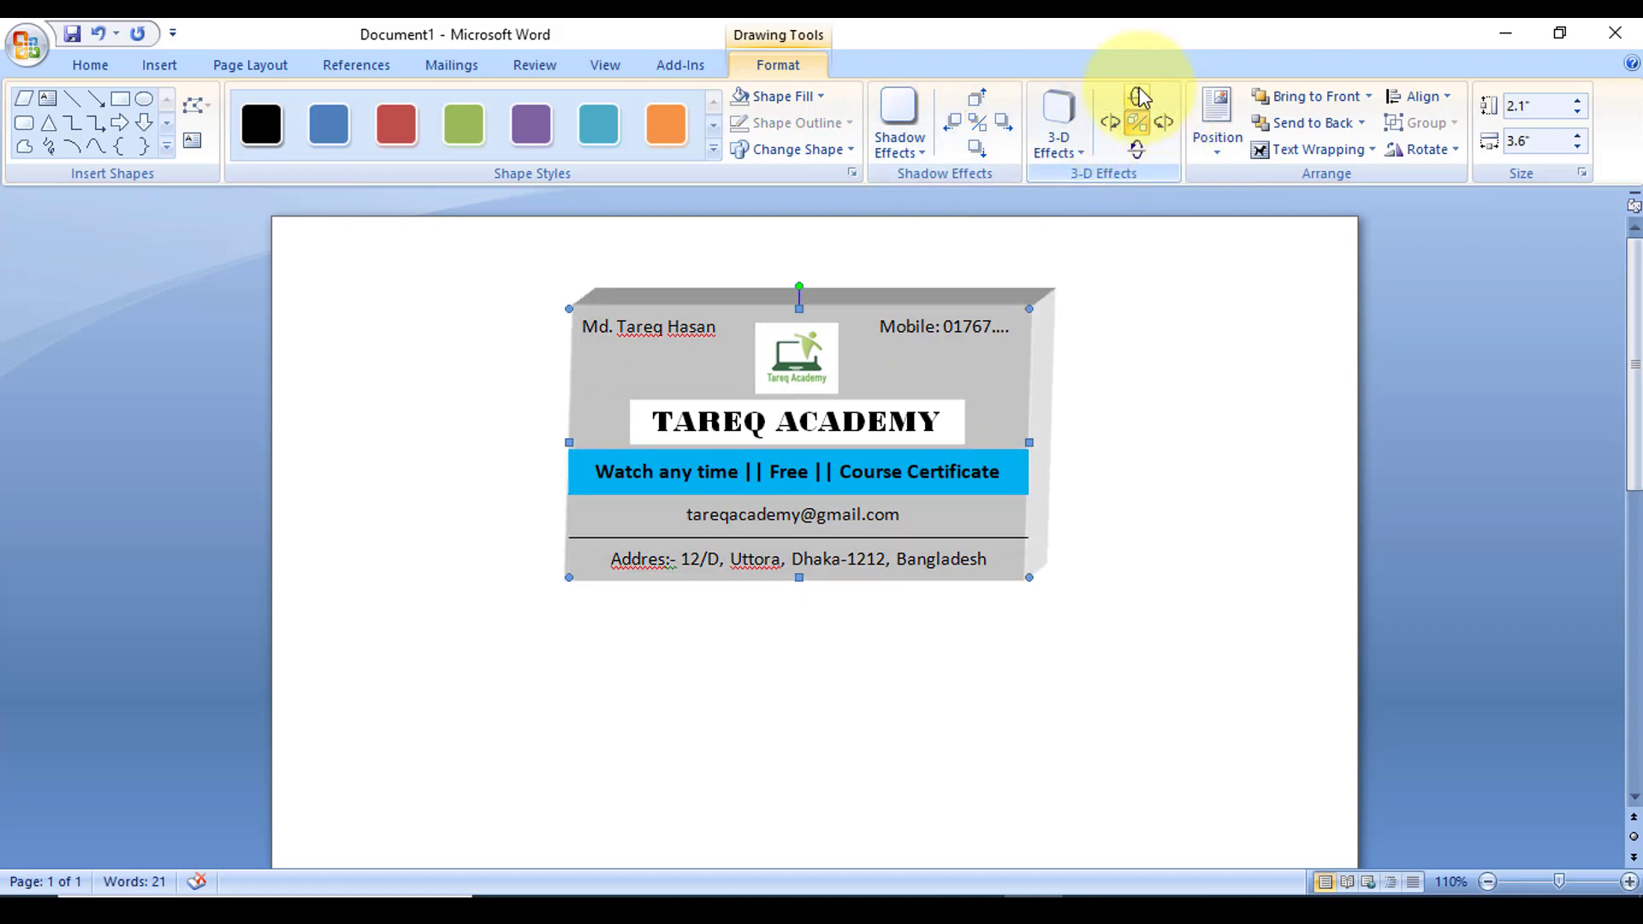
pyautogui.click(1139, 98)
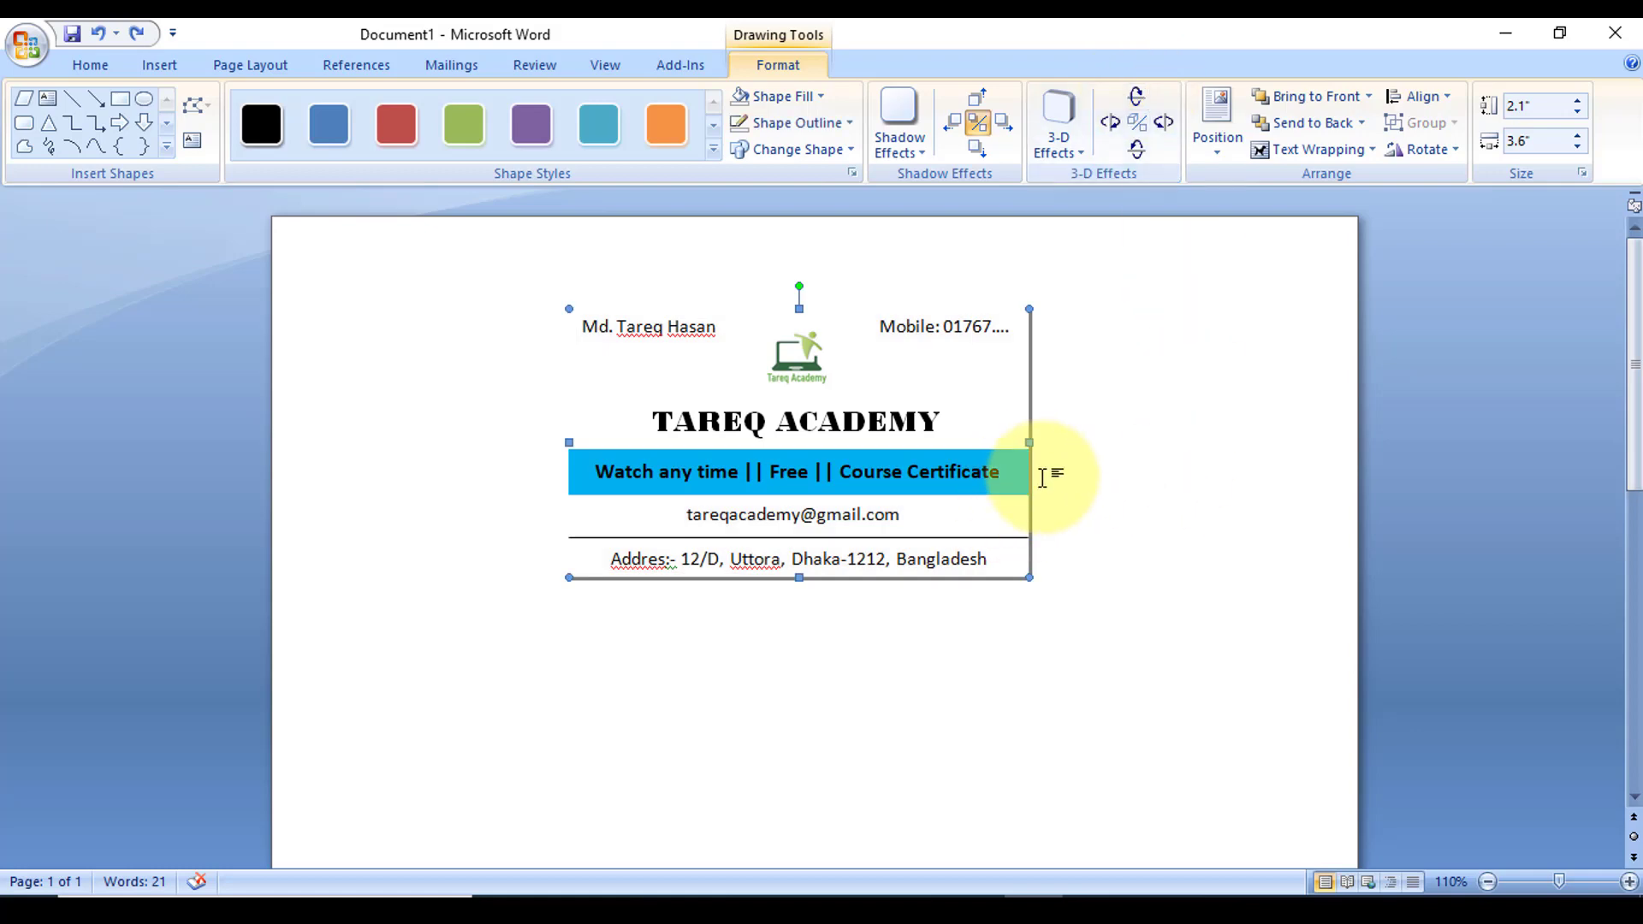
pyautogui.click(1110, 508)
# Fill the card with a light grey Shape Fill swatch.
pyautogui.click(805, 318)
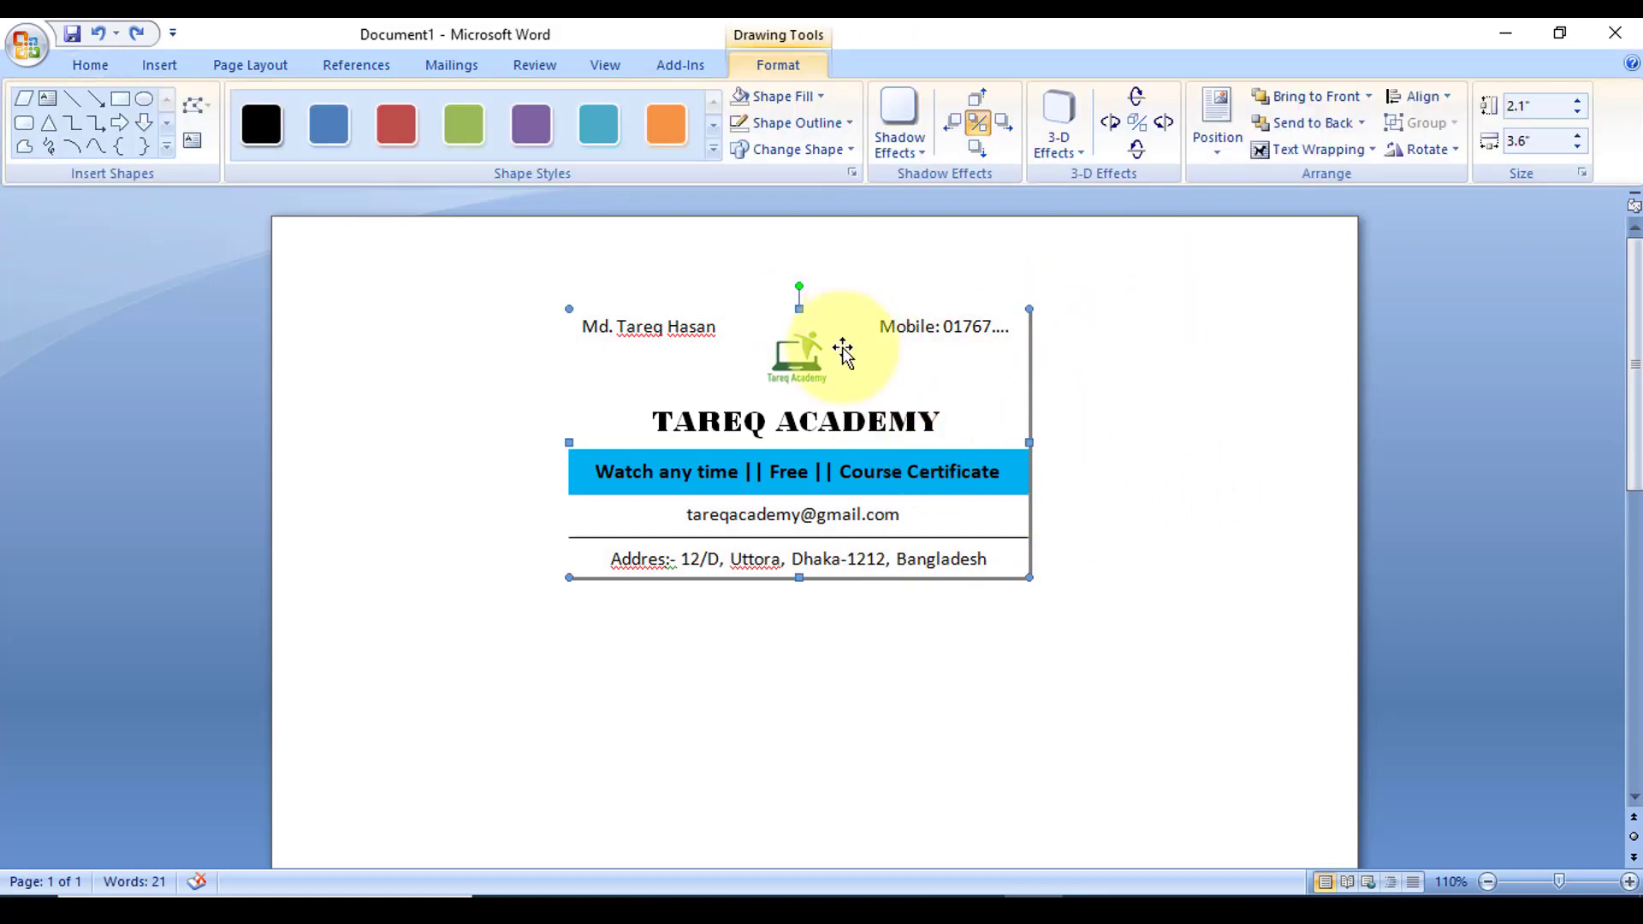
pyautogui.click(773, 99)
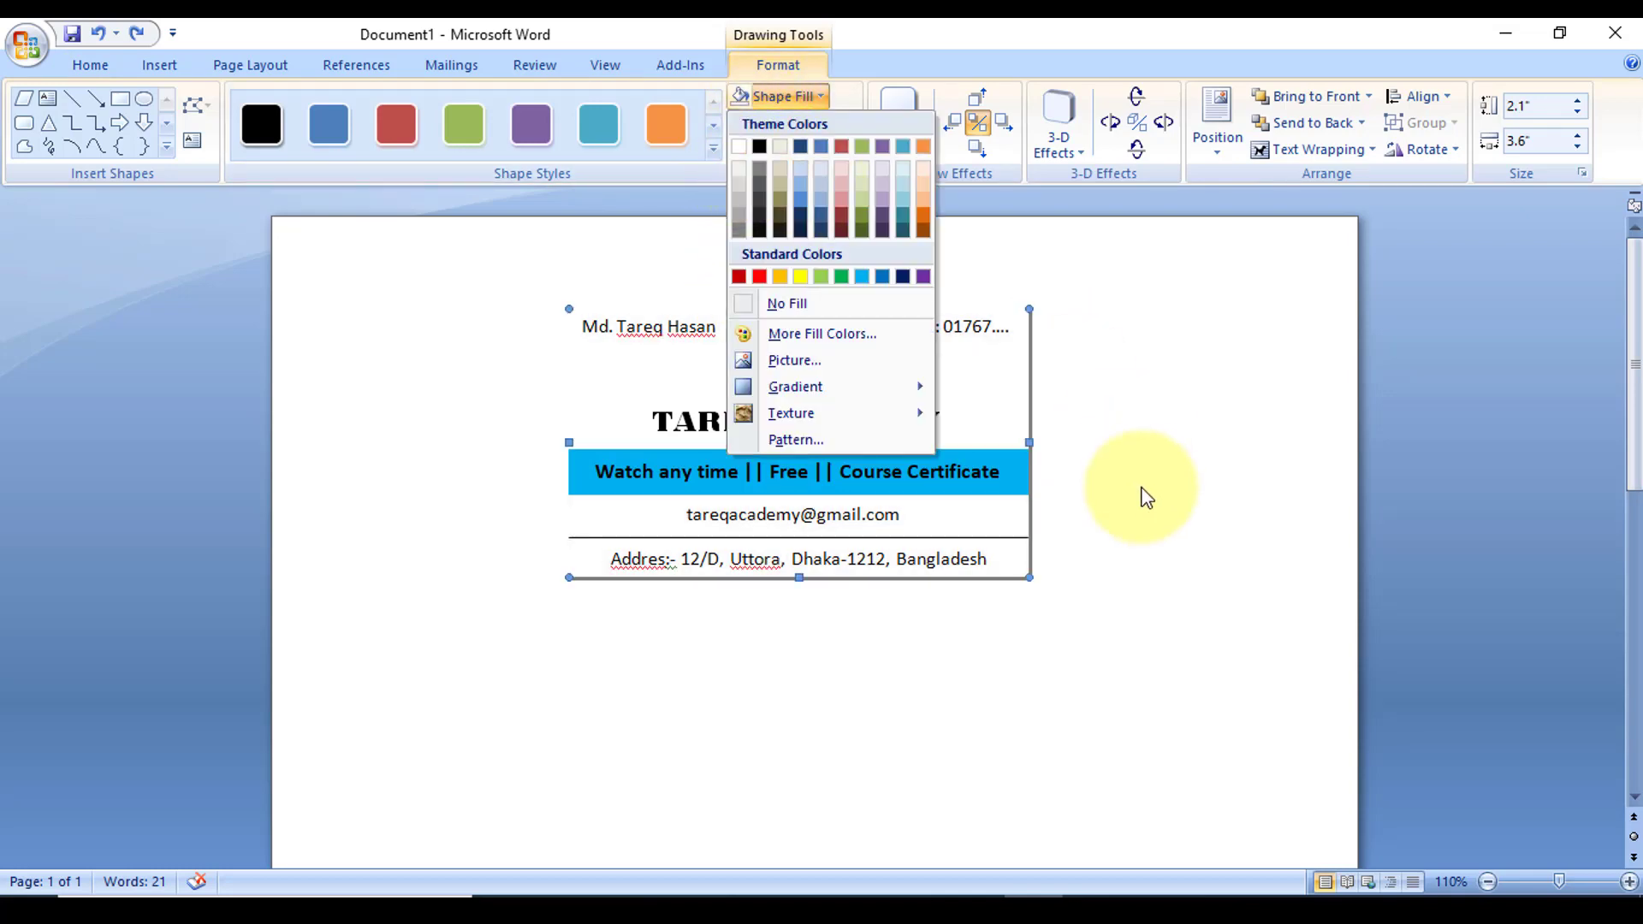
pyautogui.click(739, 182)
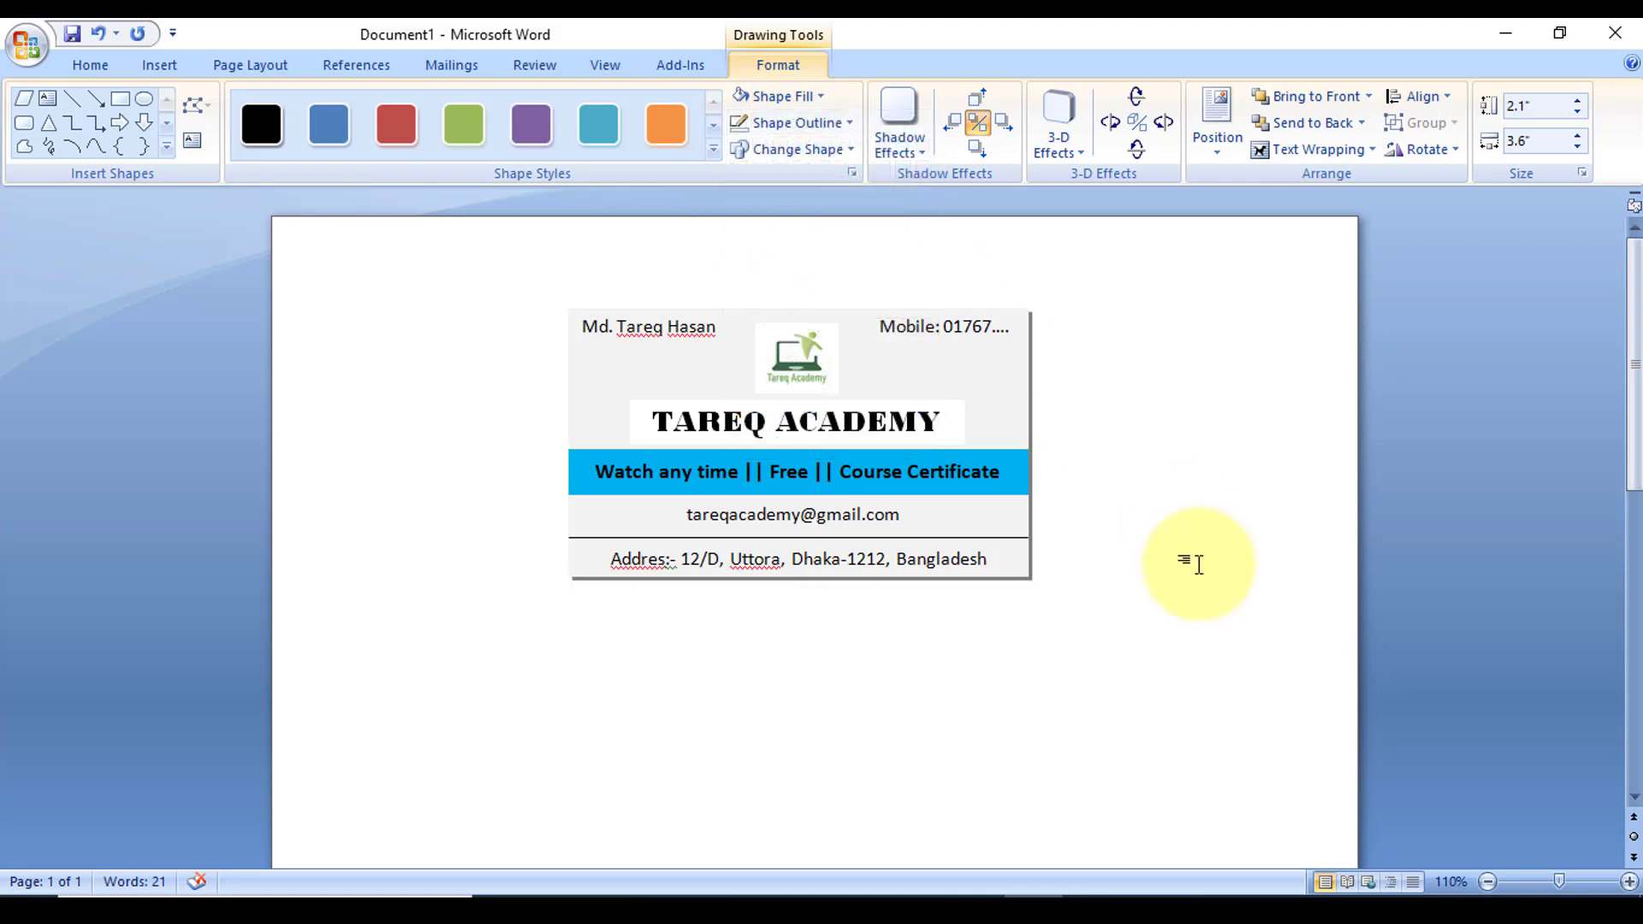
pyautogui.click(1303, 625)
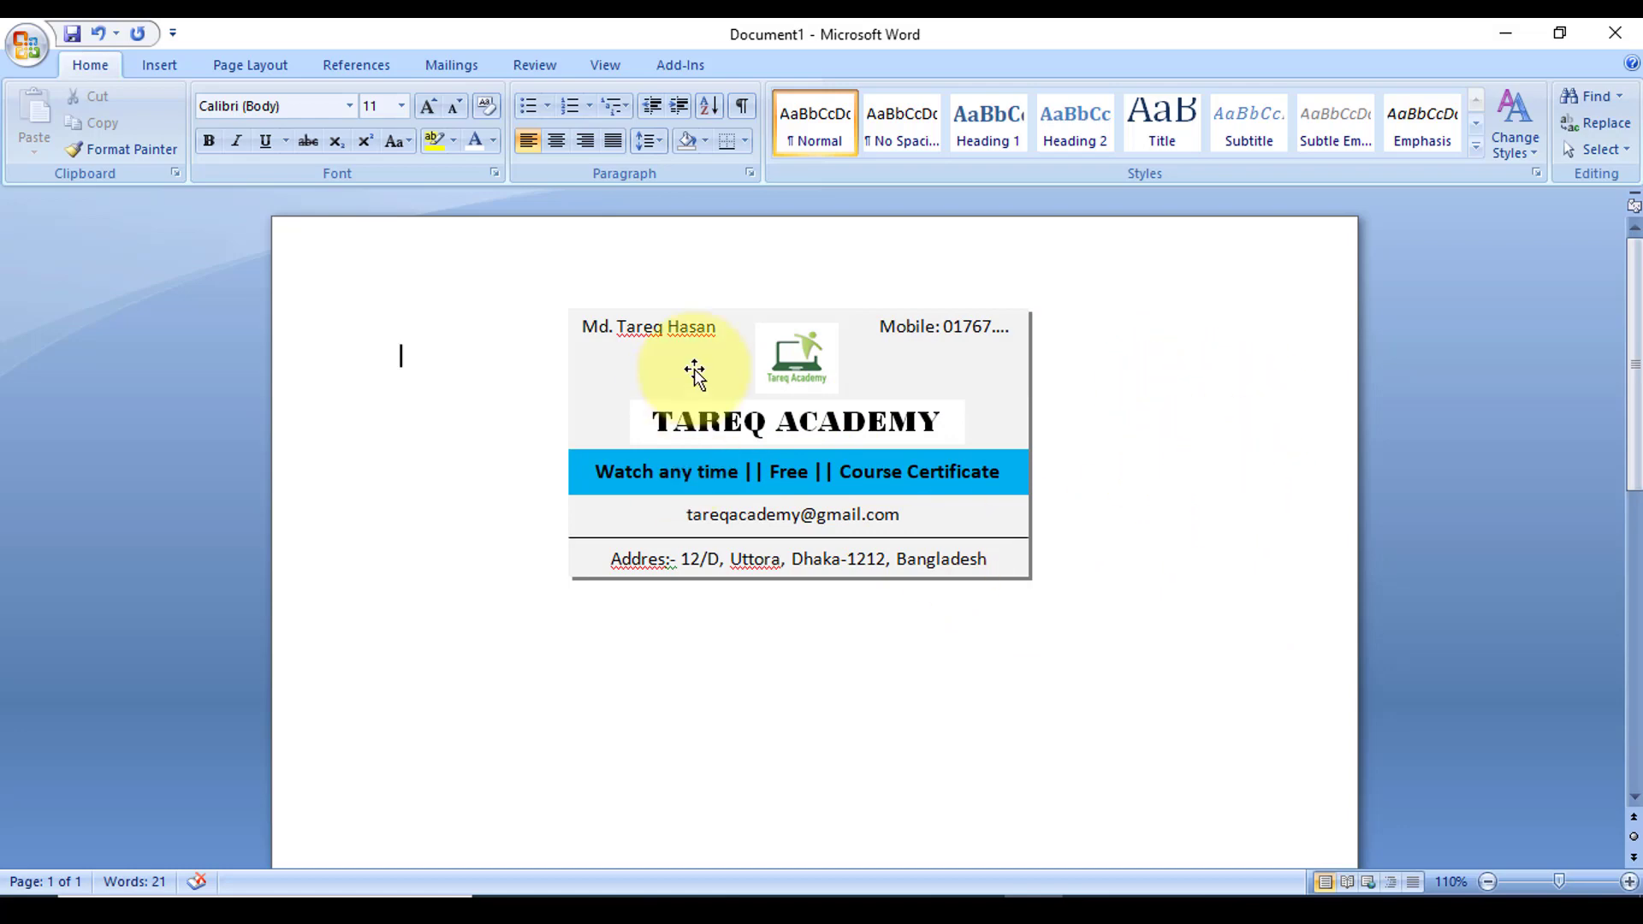
# Set the TAREQ ACADEMY text box to No Fill so the grey shows through.
pyautogui.click(867, 432)
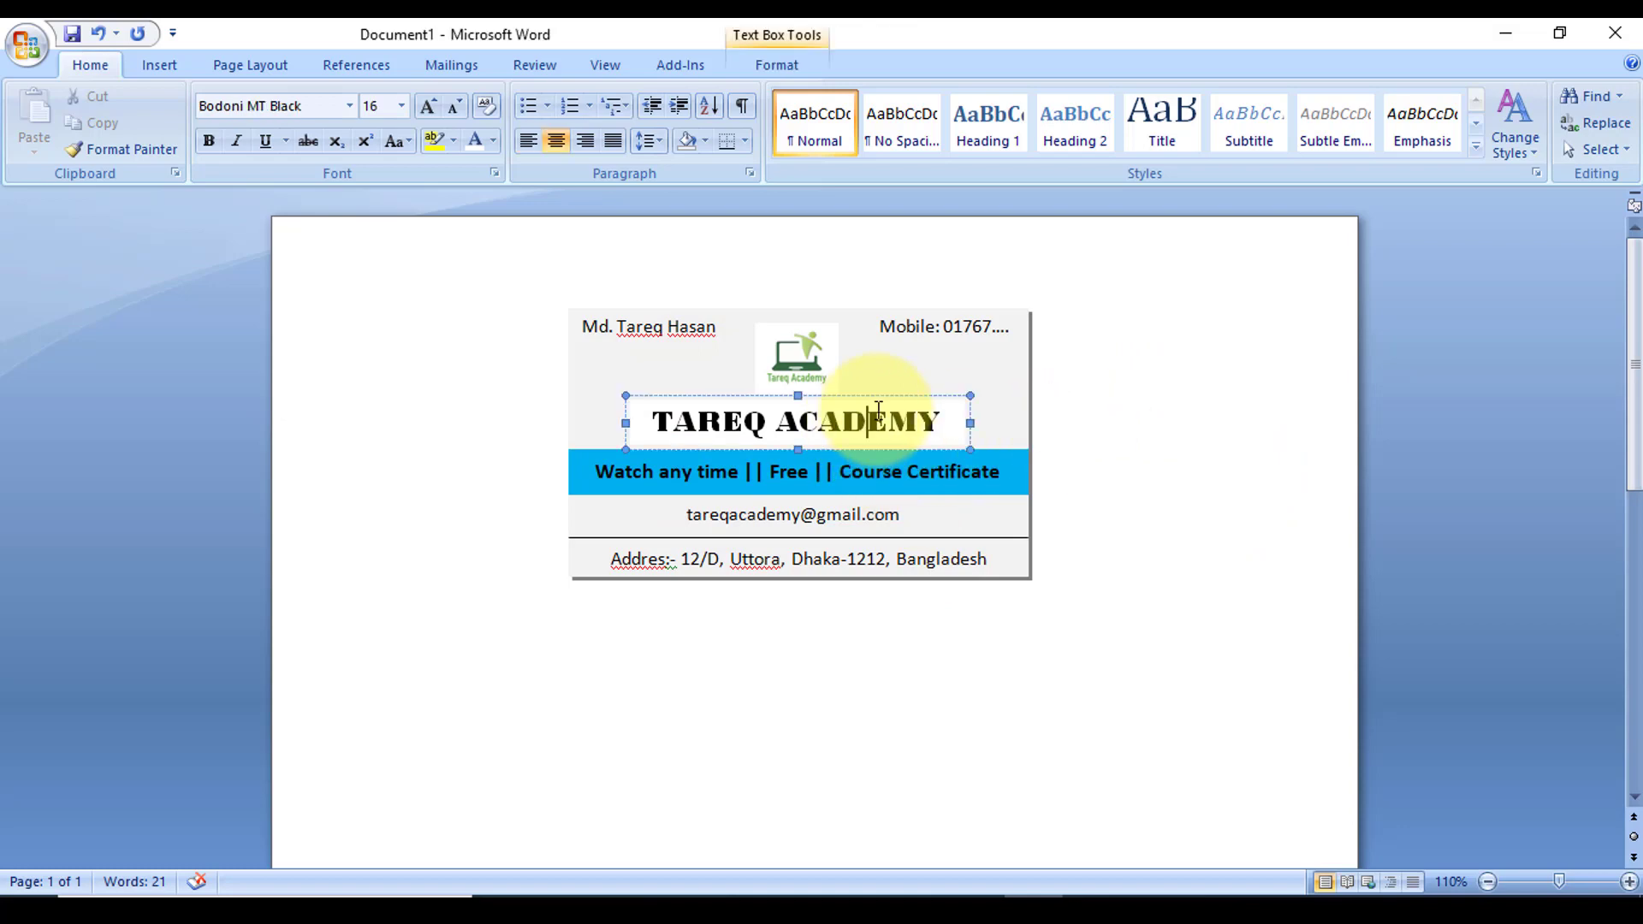
pyautogui.click(792, 69)
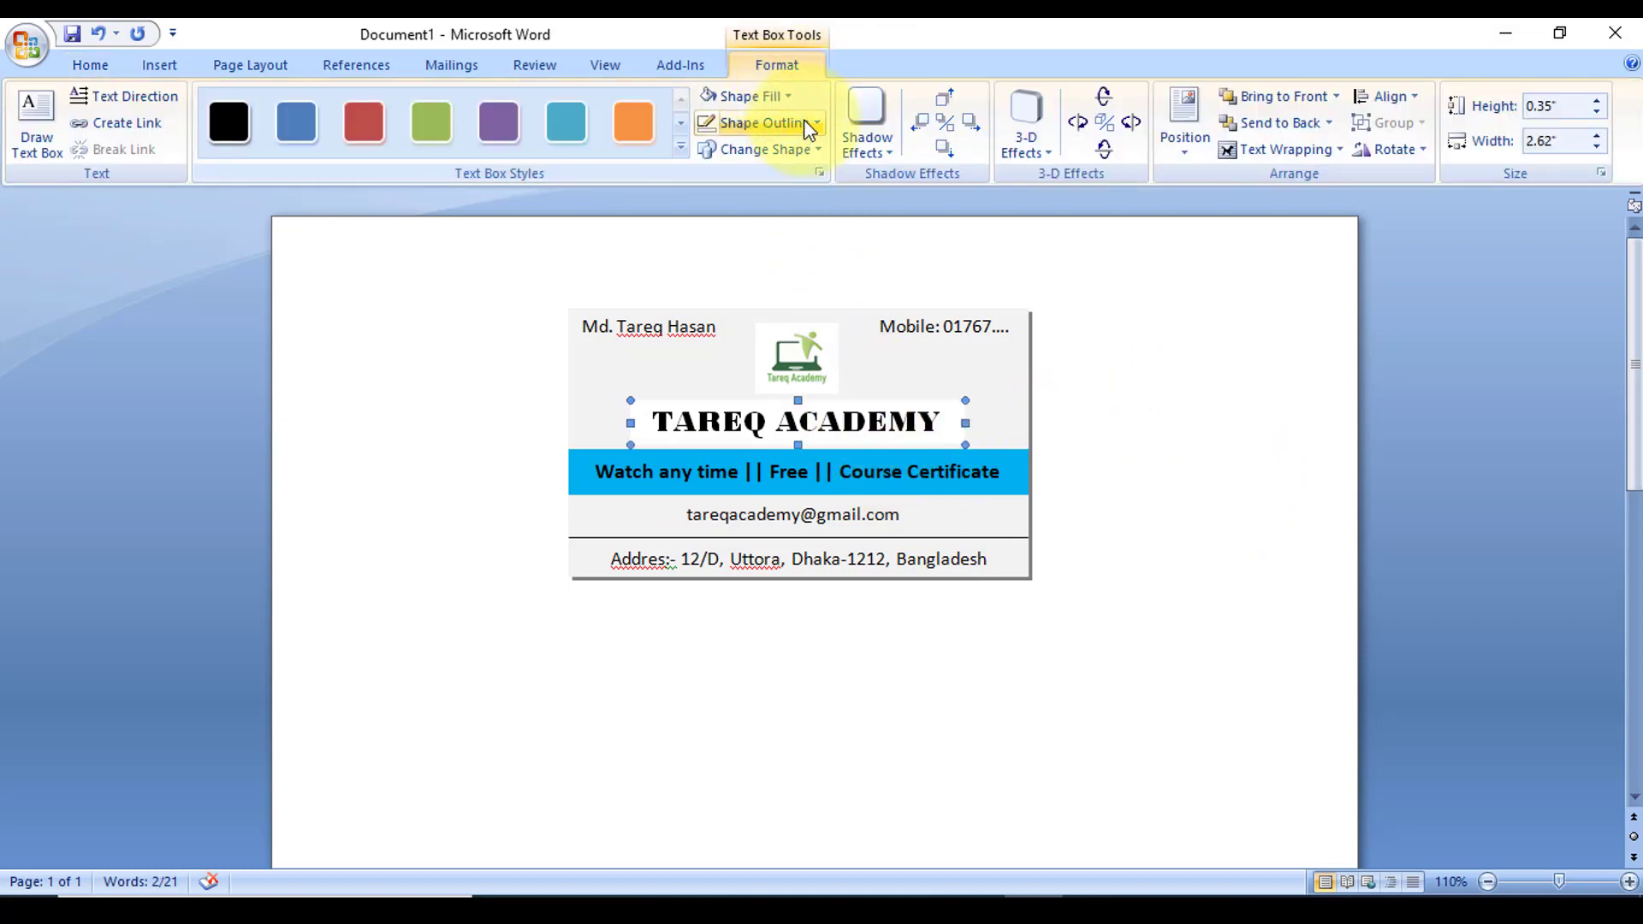
pyautogui.click(787, 96)
pyautogui.click(761, 307)
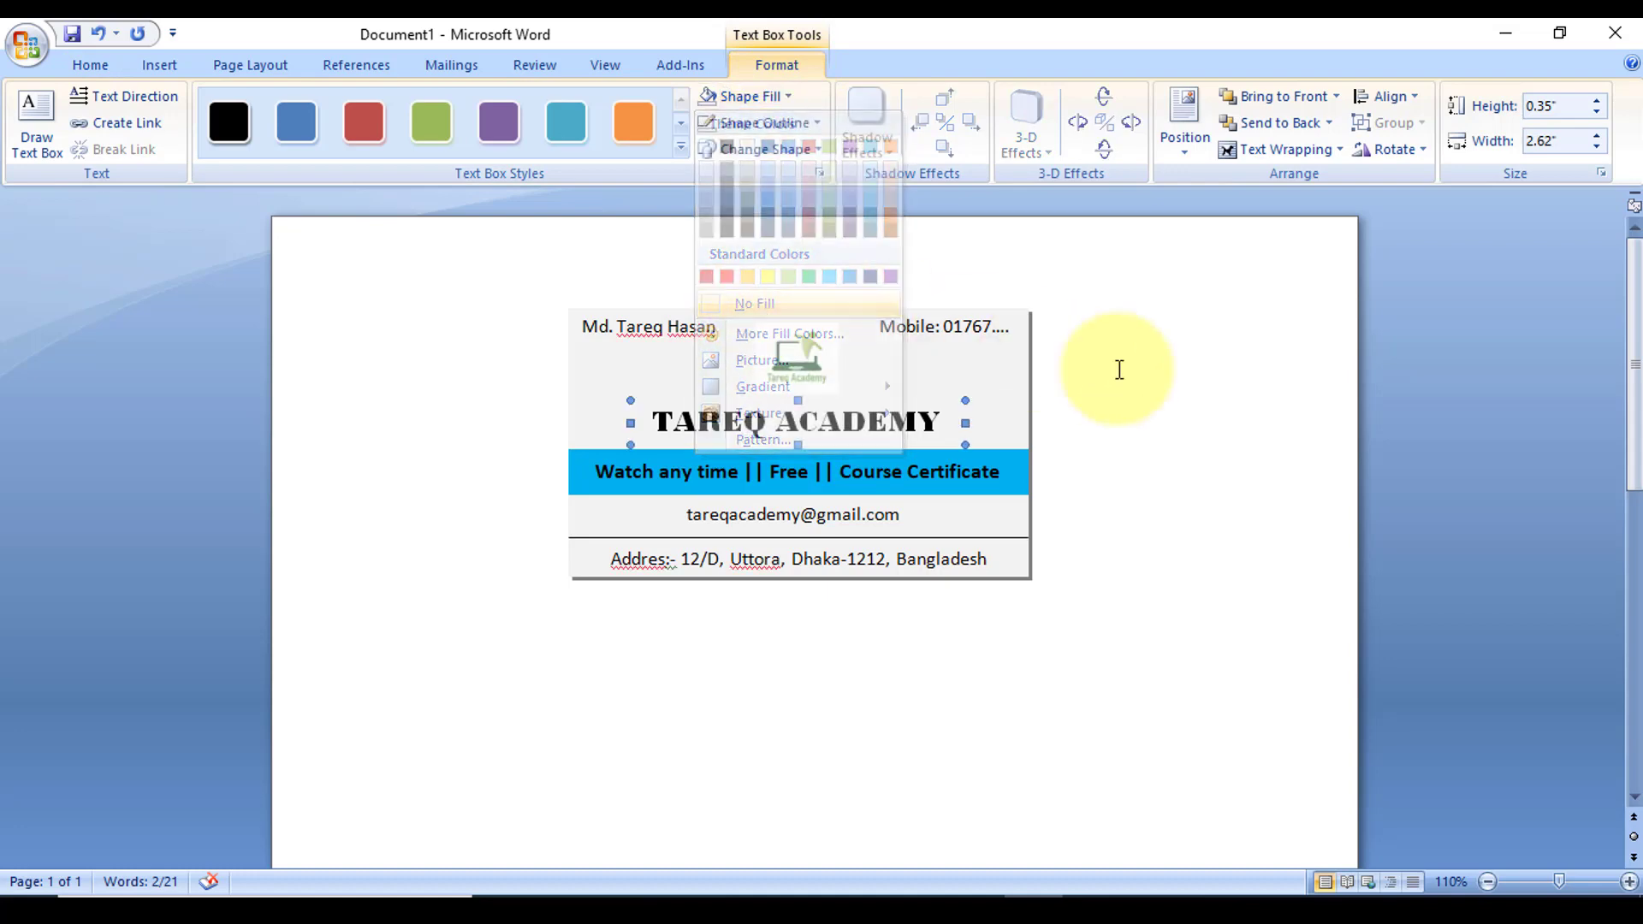
# Remove the background fill behind the logo picture.
pyautogui.click(1211, 393)
pyautogui.click(804, 351)
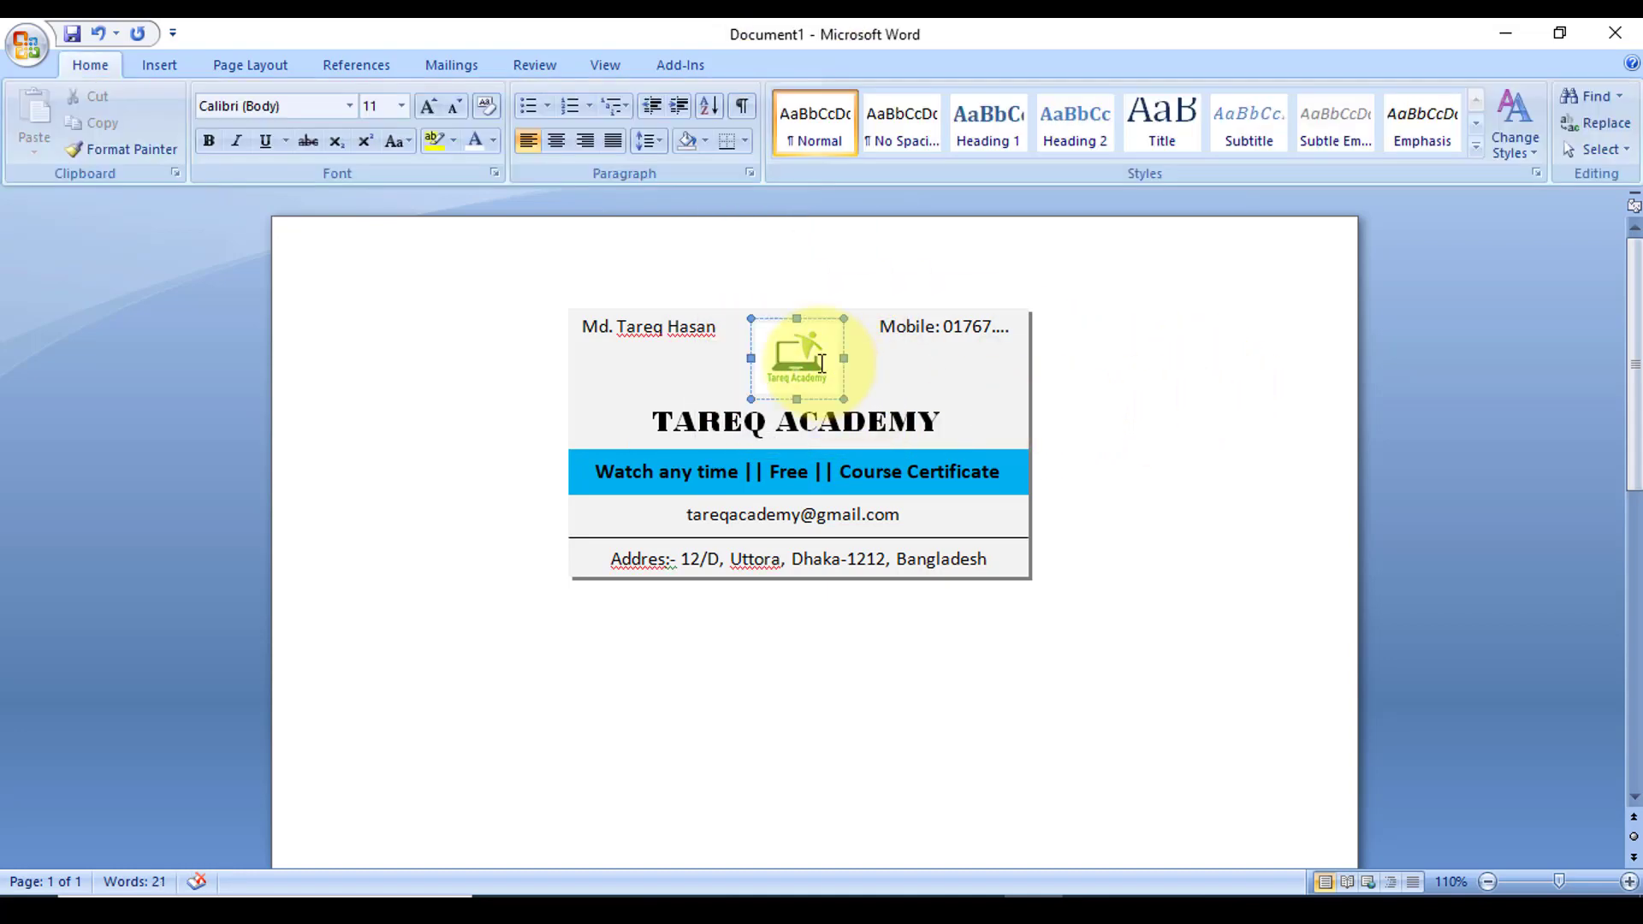
pyautogui.click(743, 96)
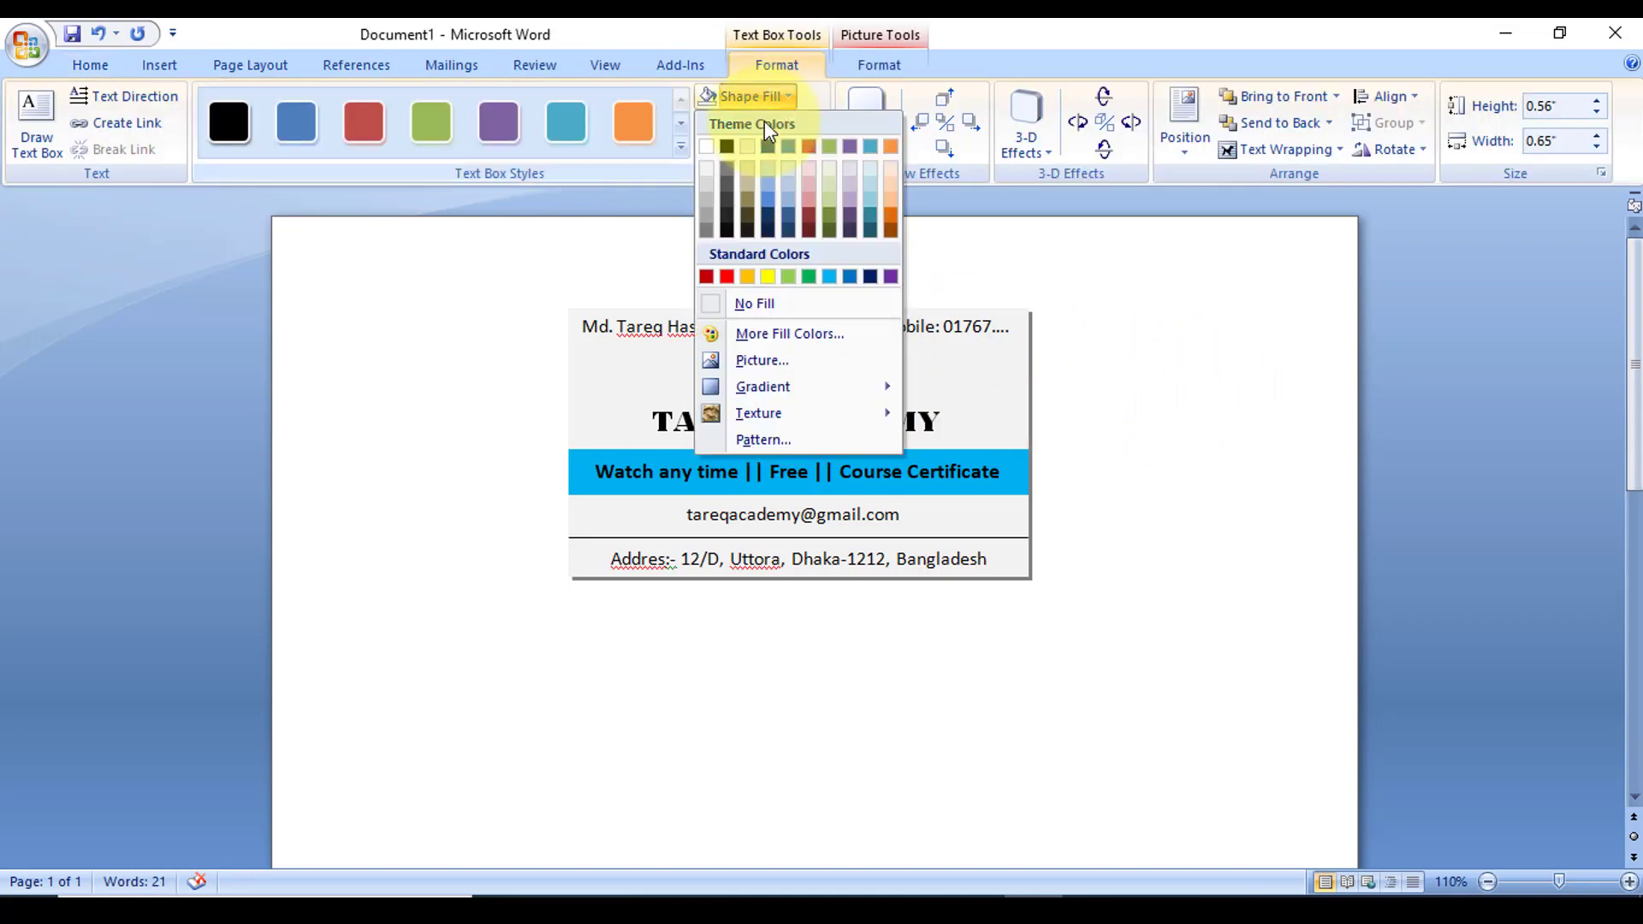
pyautogui.click(753, 306)
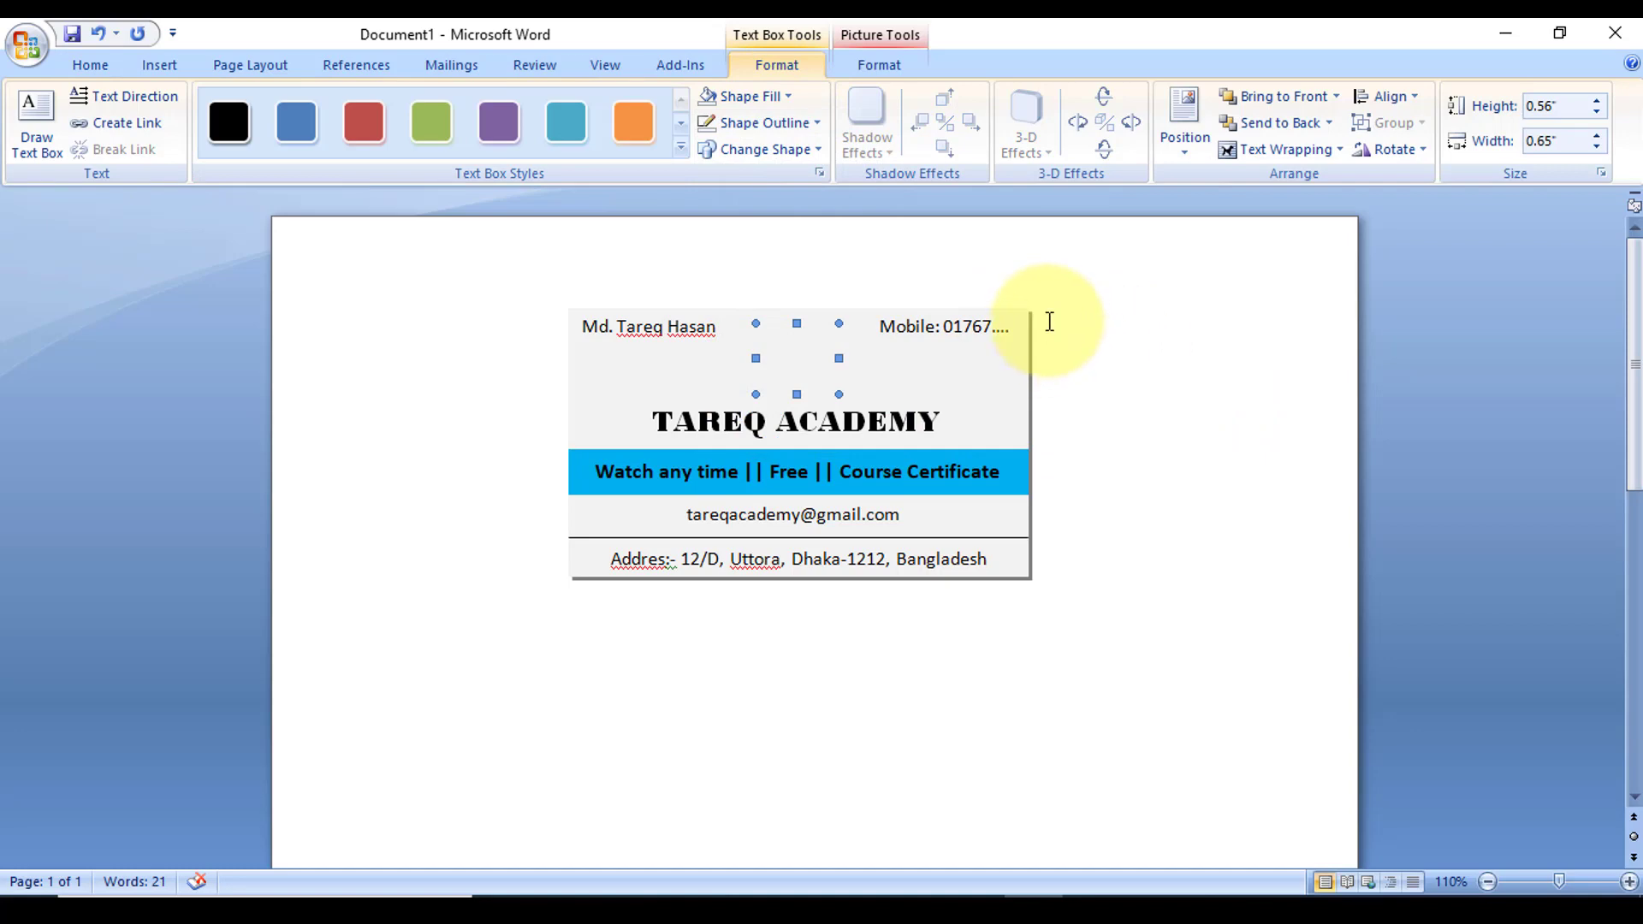
pyautogui.click(1192, 370)
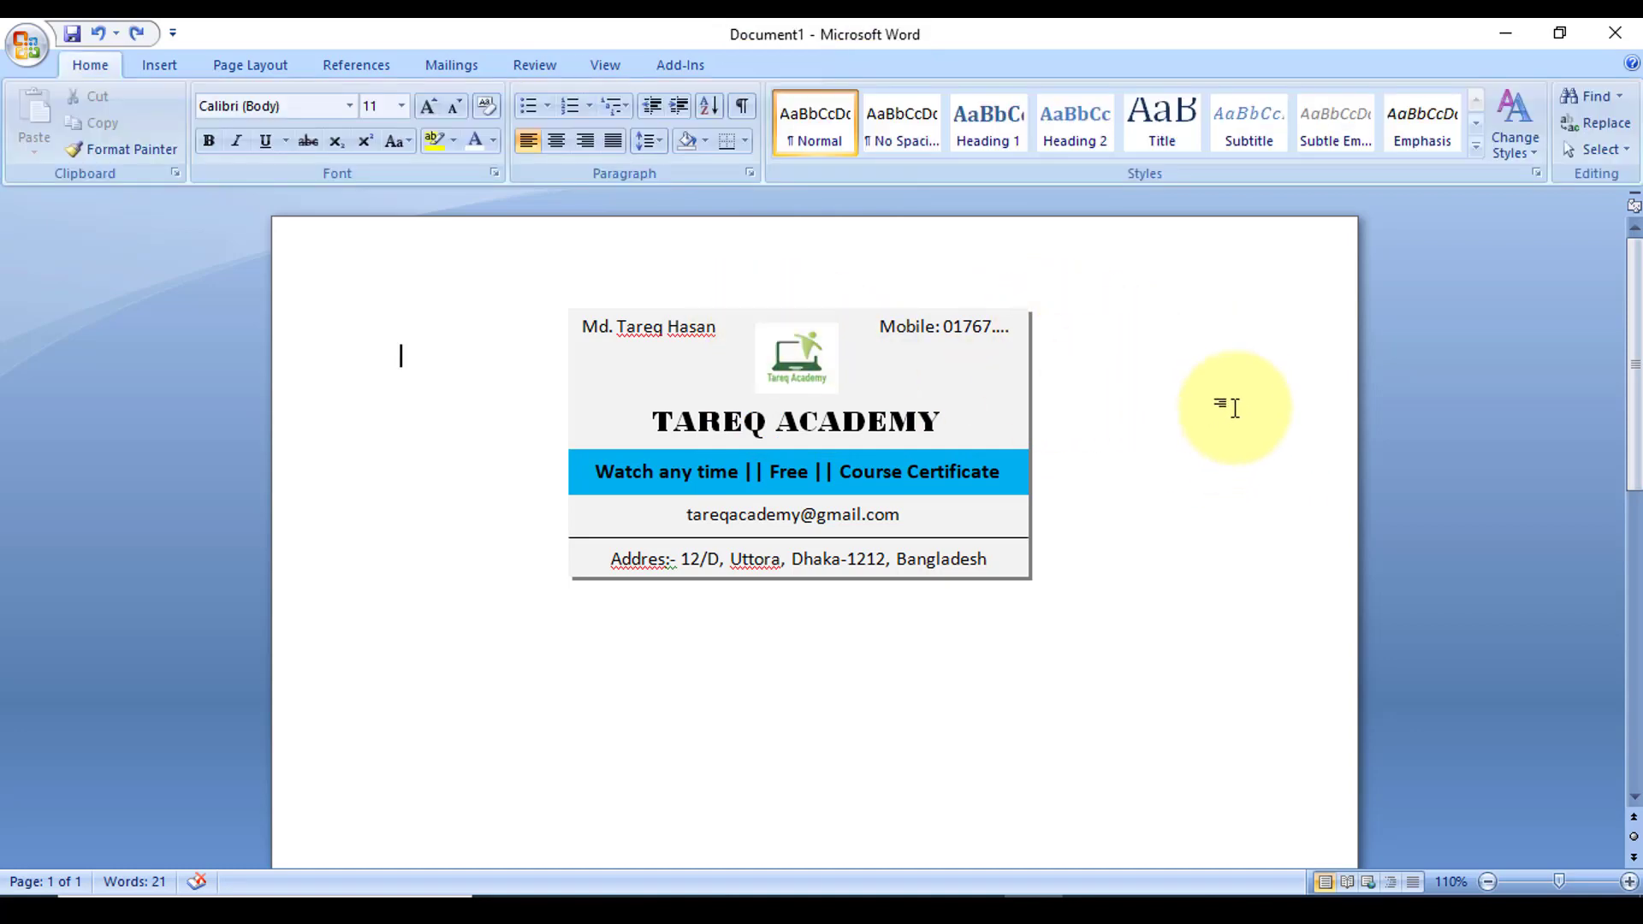
# Shift-select the name, mobile, background, logo and slogan band, and group them.
pyautogui.click(684, 340)
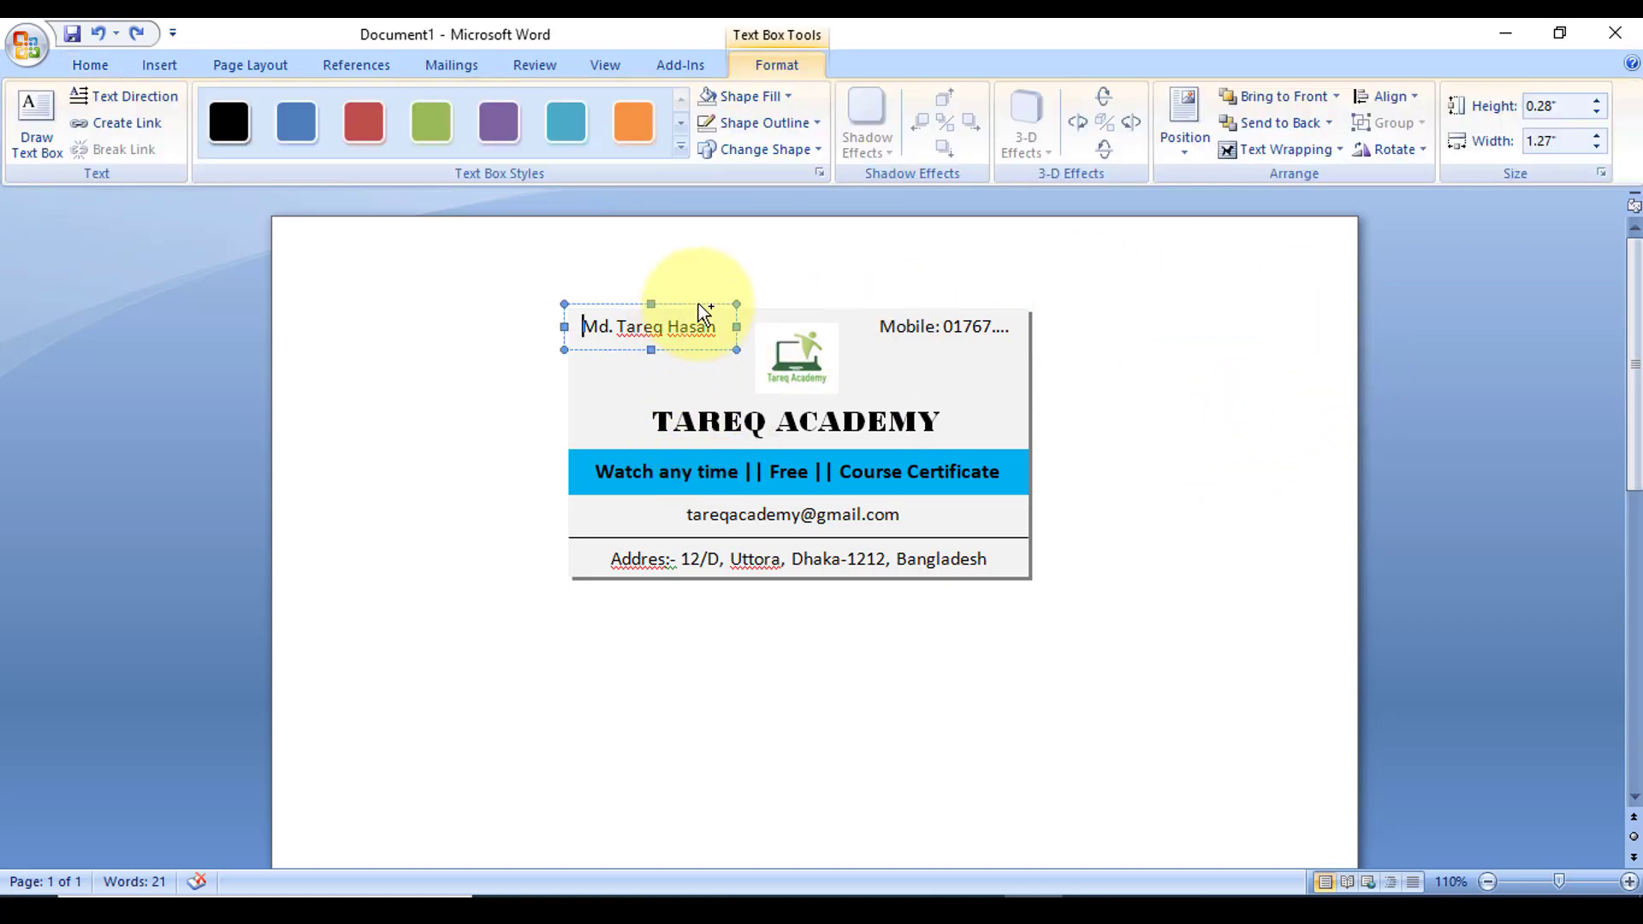
pyautogui.keyDown('shift'); pyautogui.click(941, 323); pyautogui.keyUp('shift')
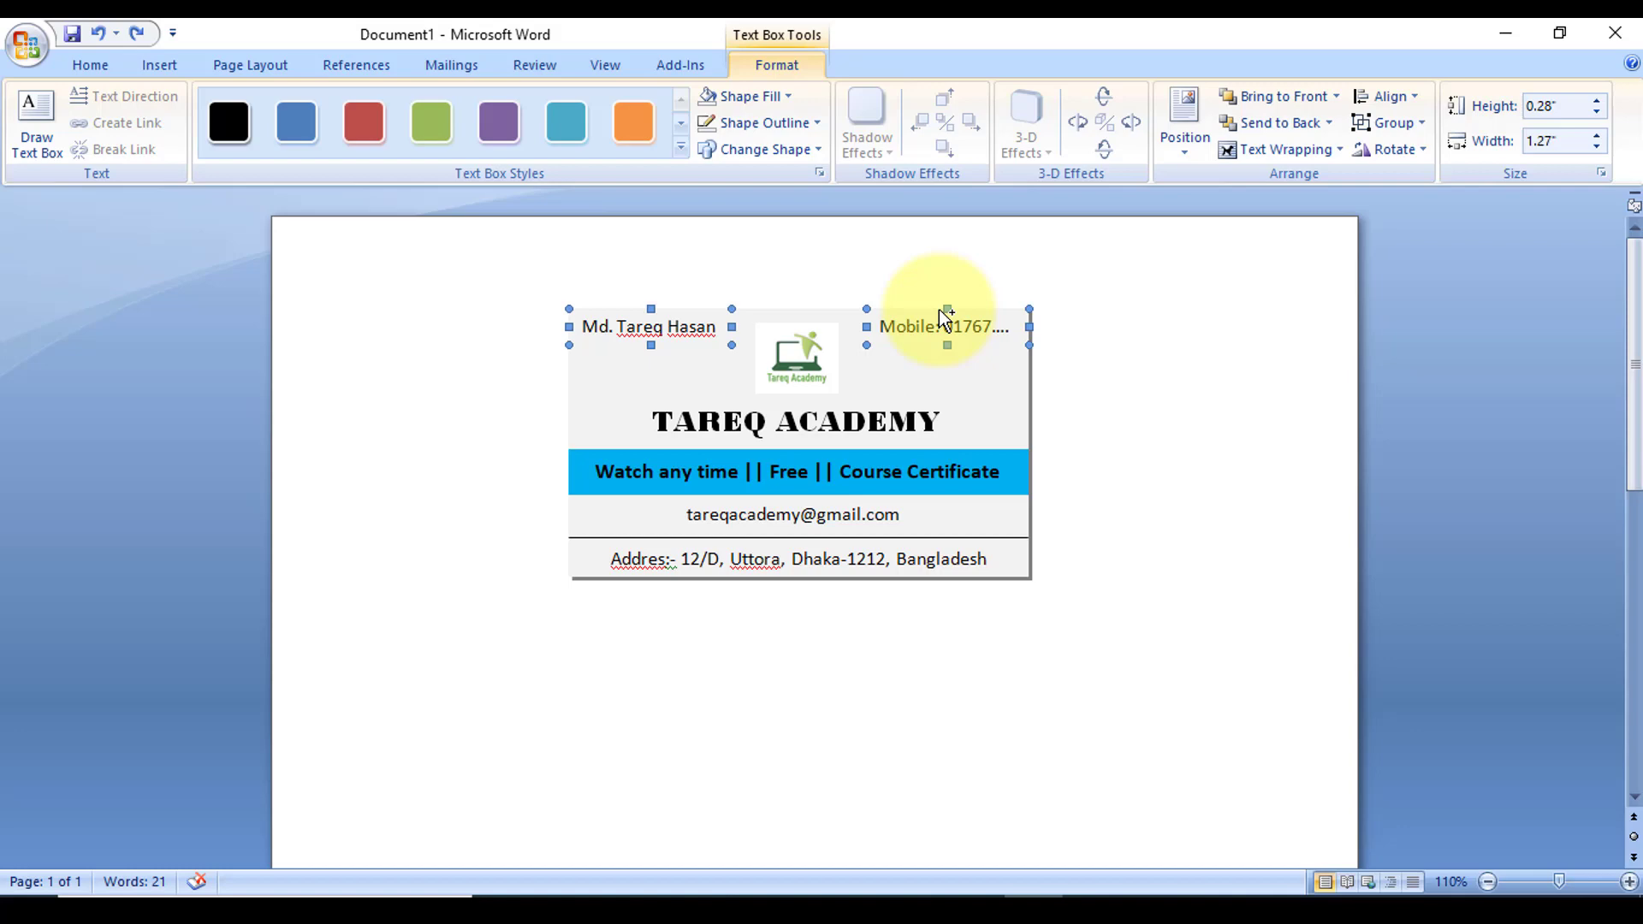
pyautogui.keyDown('shift'); pyautogui.click(847, 321); pyautogui.keyUp('shift')
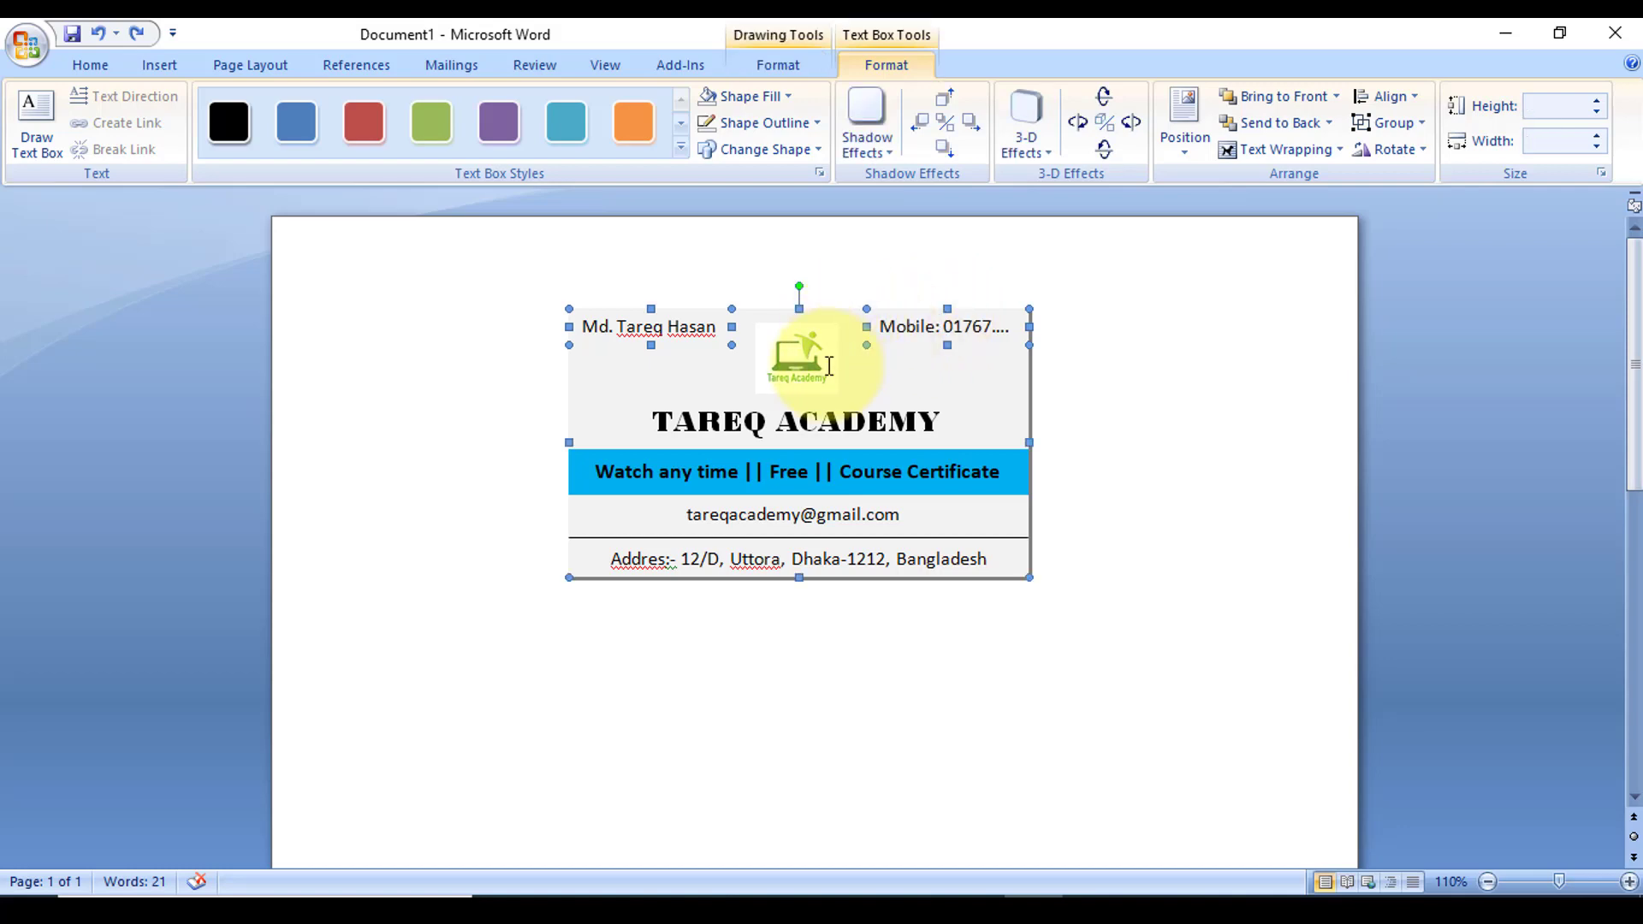
pyautogui.keyDown('shift'); pyautogui.click(831, 334); pyautogui.keyUp('shift')
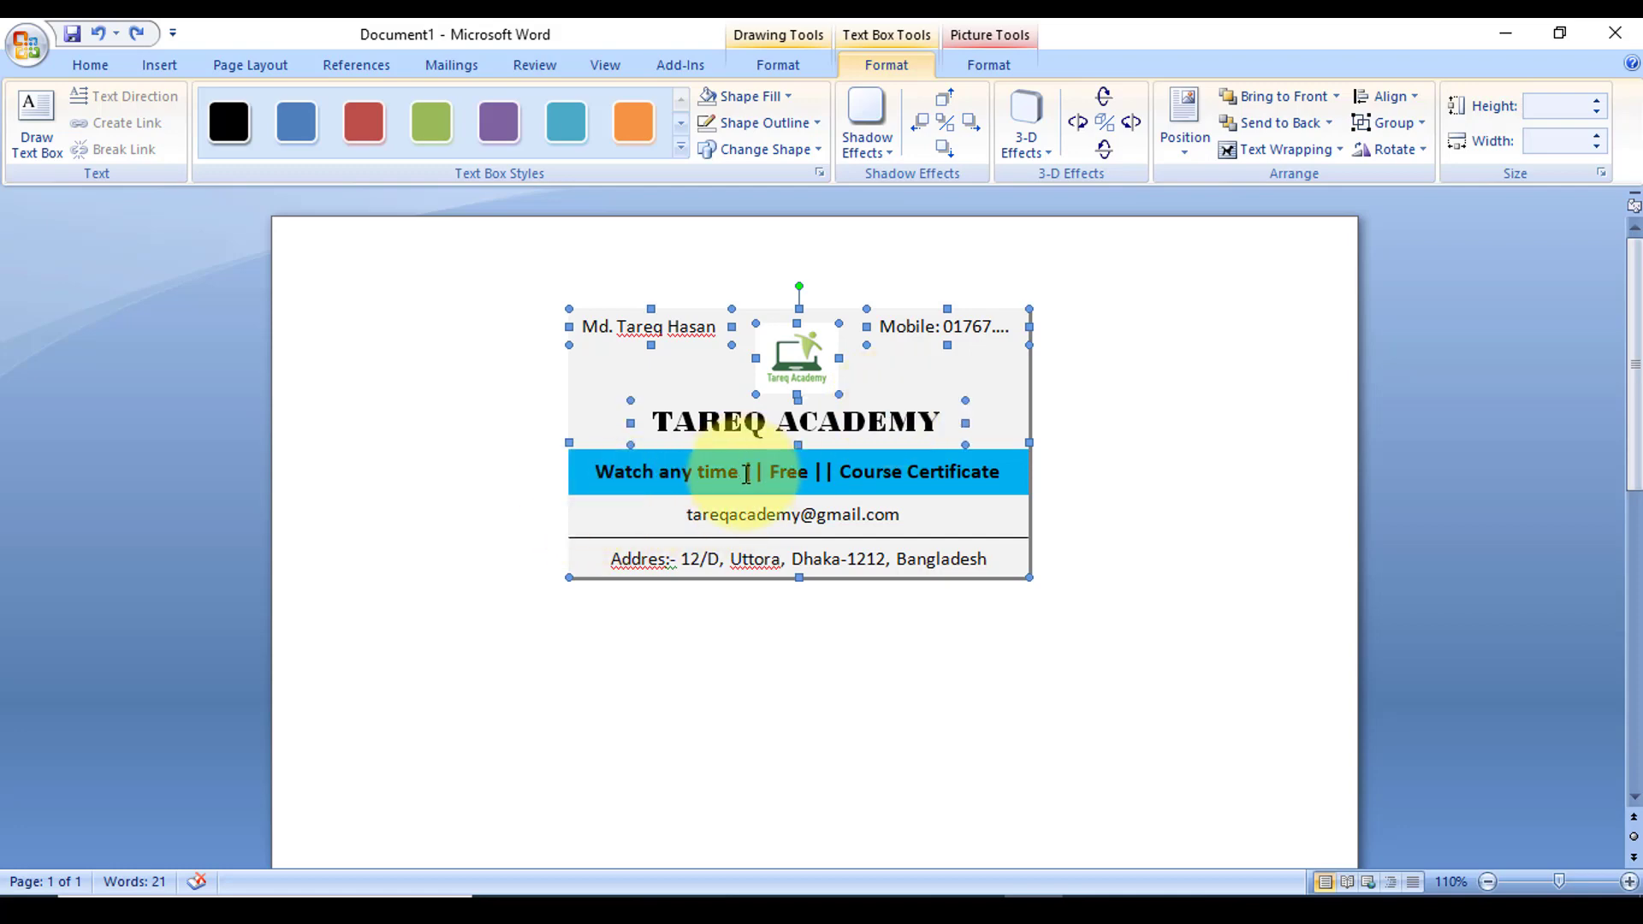
pyautogui.keyDown('shift'); pyautogui.click(578, 495); pyautogui.keyUp('shift')
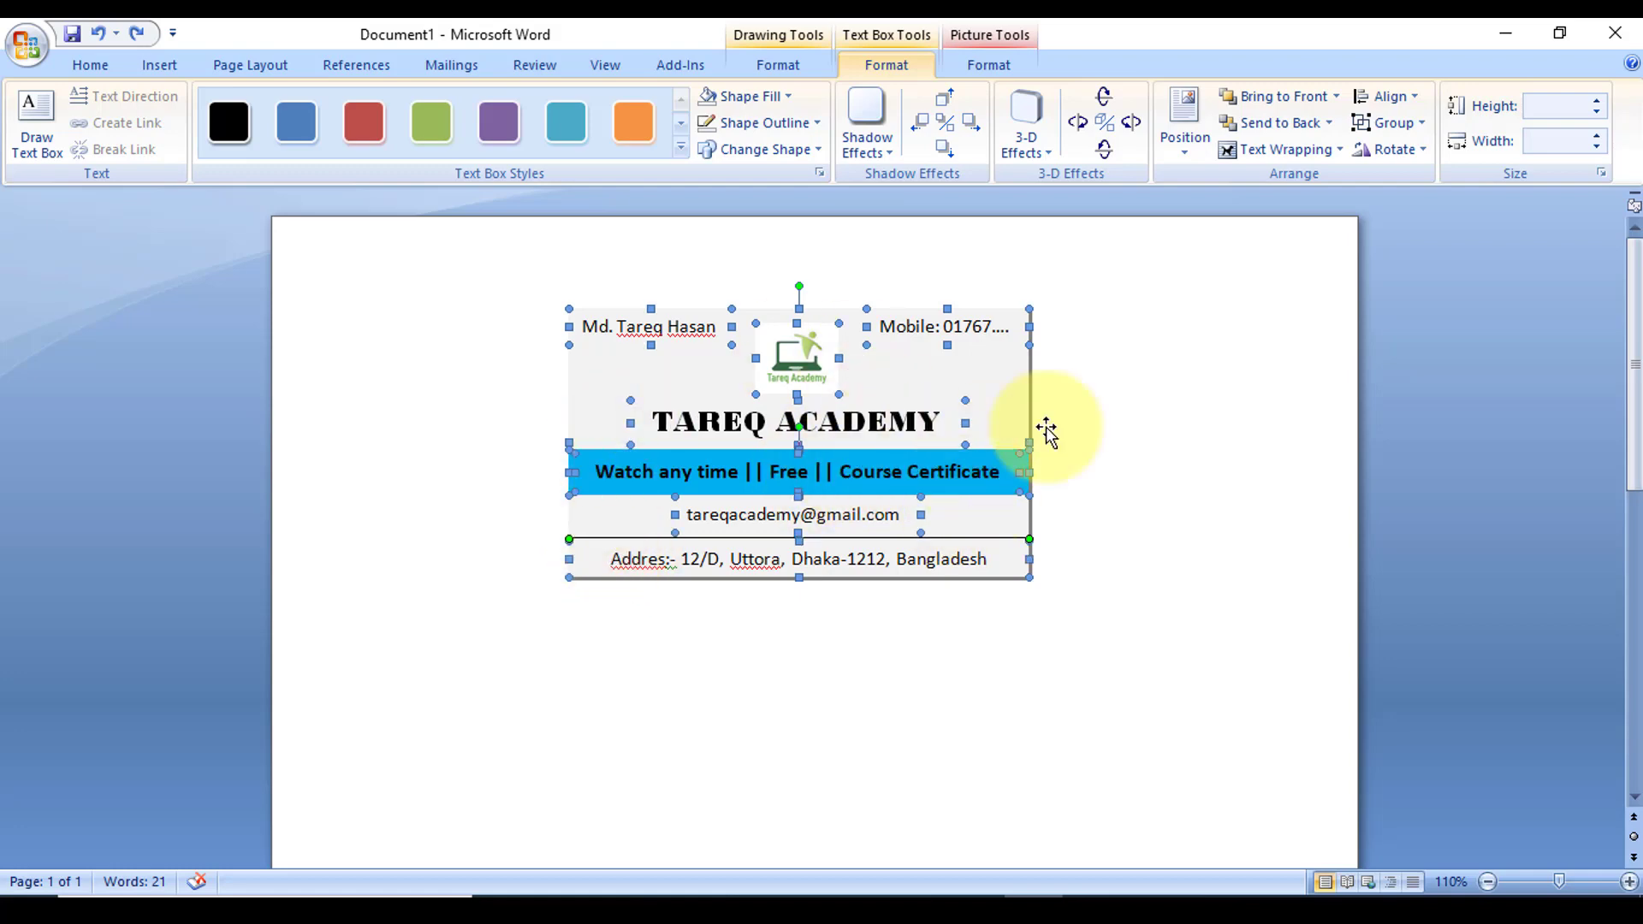
pyautogui.click(1412, 124)
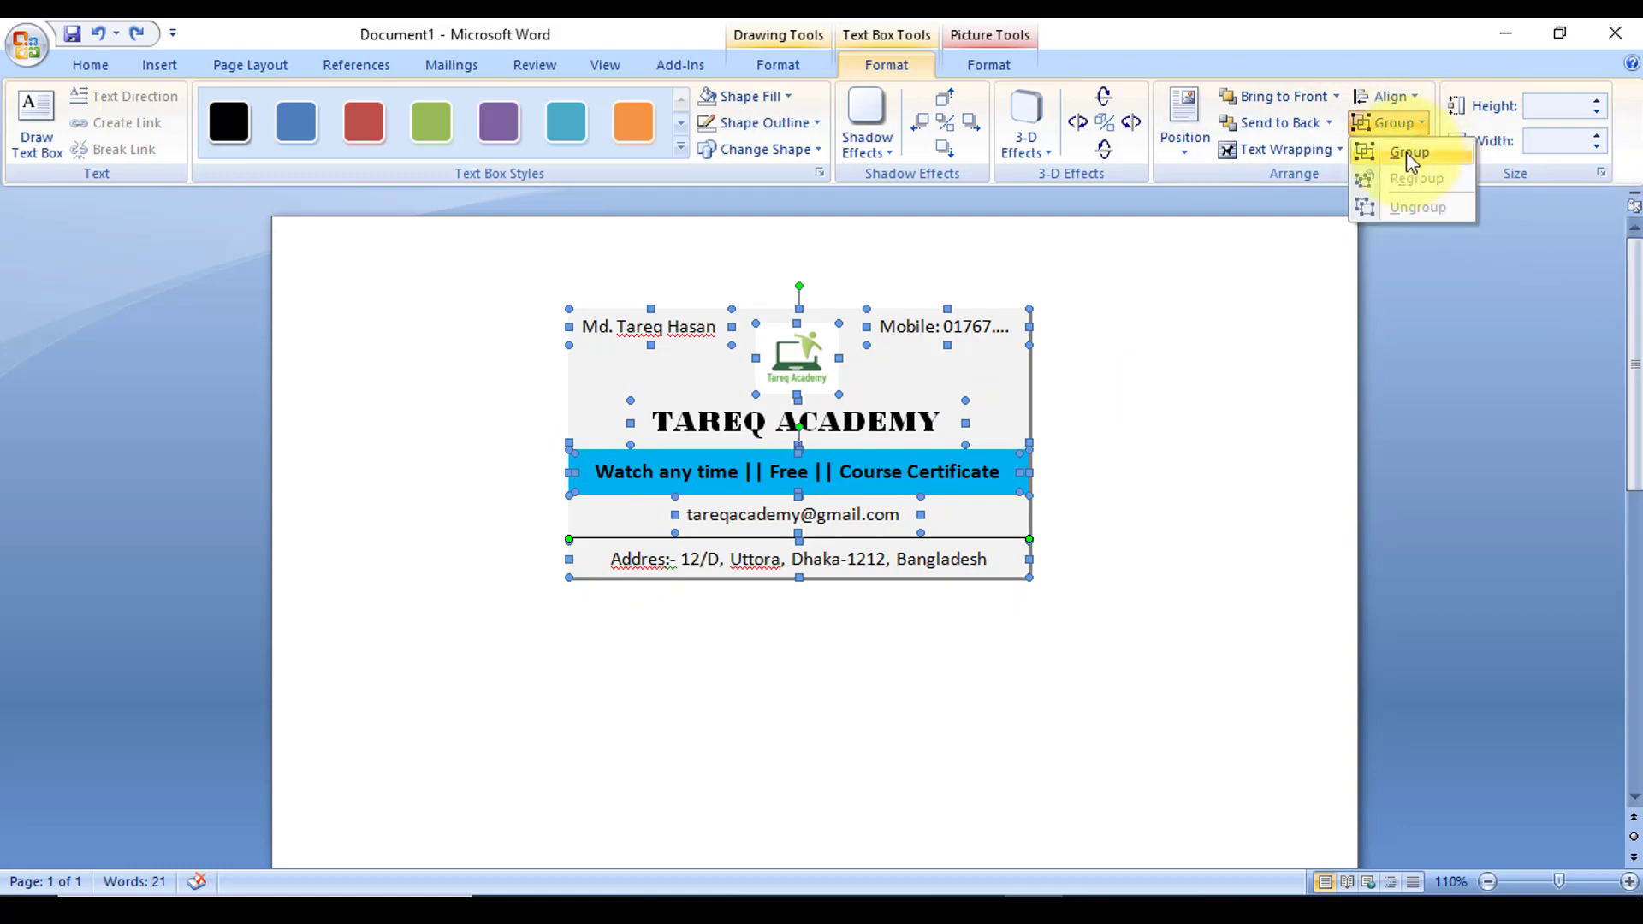
pyautogui.click(1410, 154)
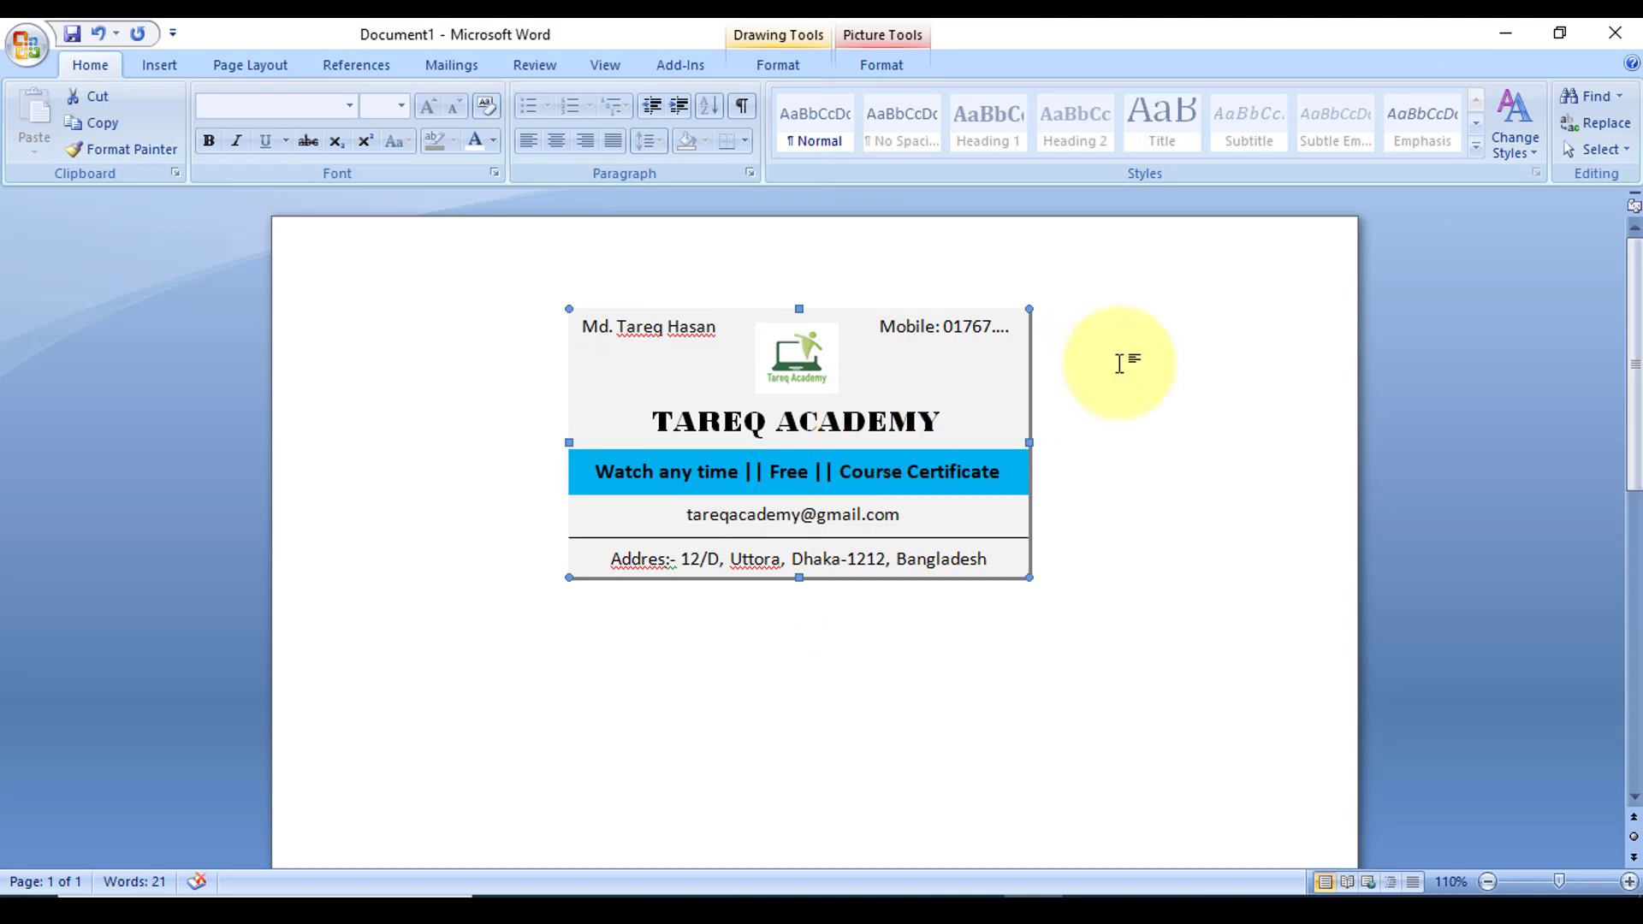
pyautogui.click(1133, 360)
# Move the grouped card to the top-left and paste a copy beside it on the right.
pyautogui.click(929, 428)
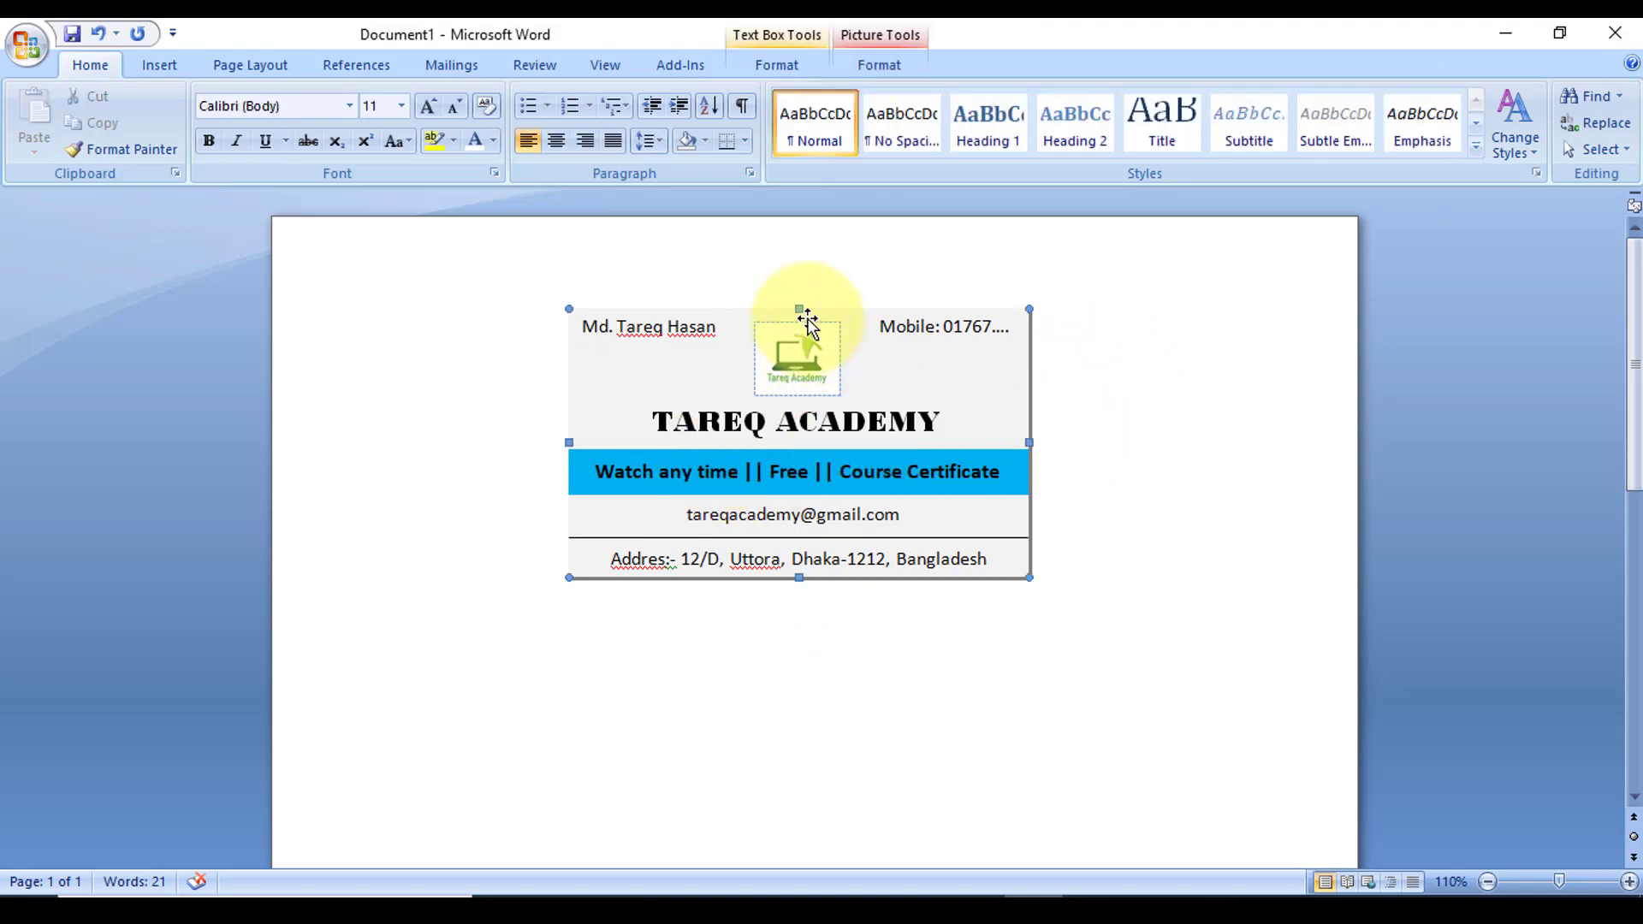
pyautogui.click(878, 326)
pyautogui.moveTo(850, 323)
pyautogui.mouseDown()
pyautogui.moveTo(605, 408)
pyautogui.moveTo(1085, 371)
pyautogui.moveTo(611, 274)
pyautogui.mouseUp()
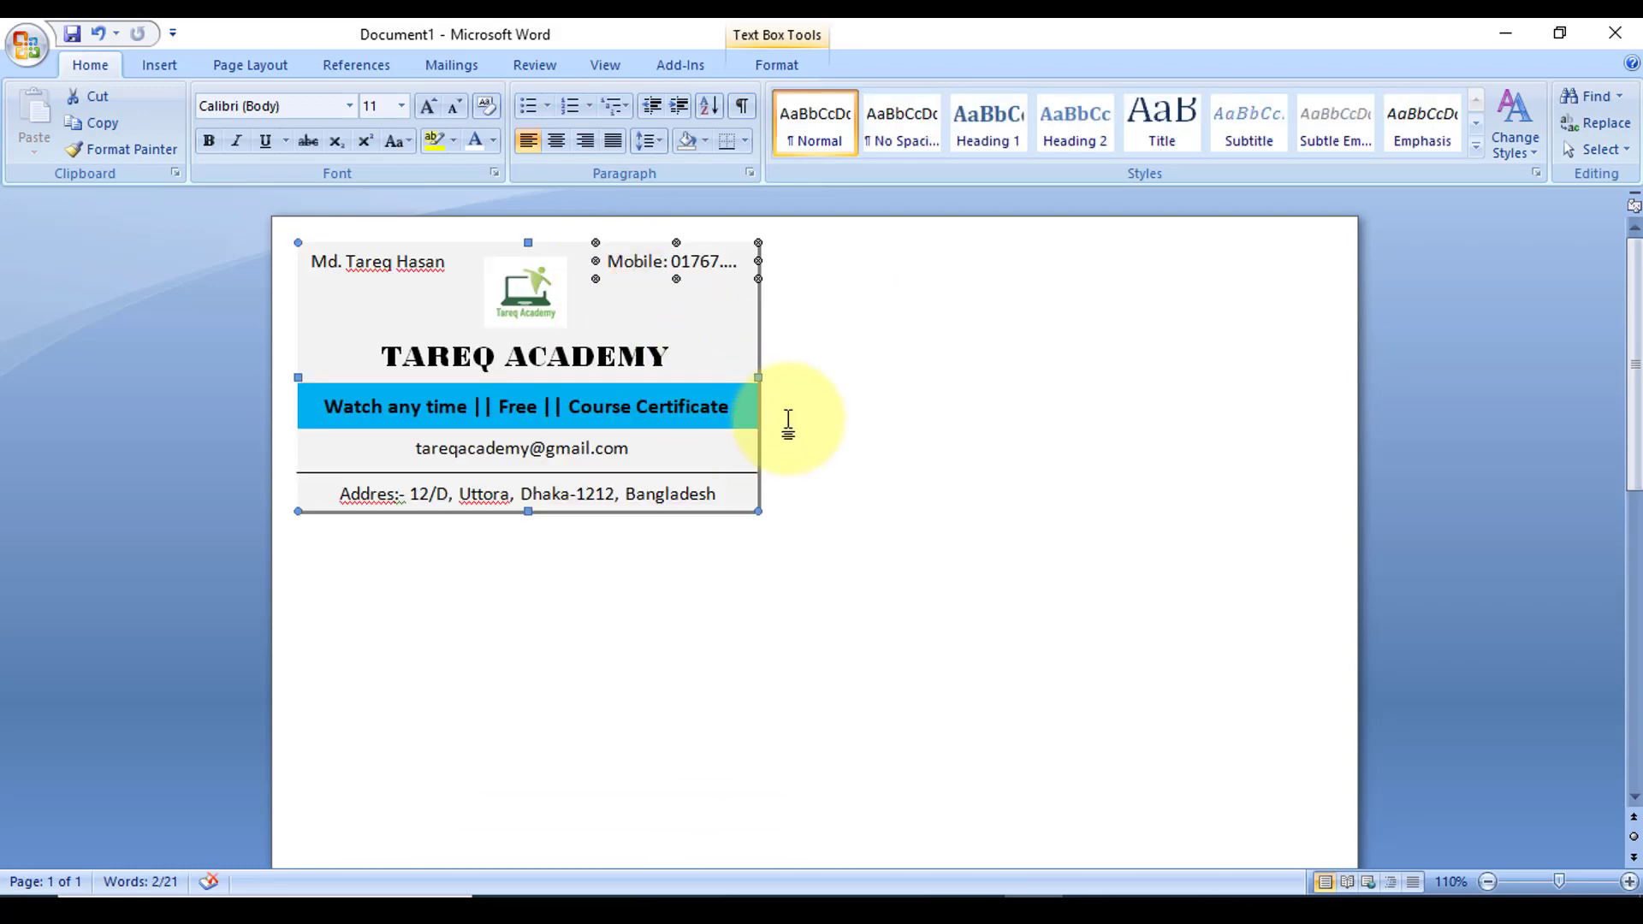
pyautogui.hotkey('ctrl', 'c')
pyautogui.hotkey('ctrl', 'v')
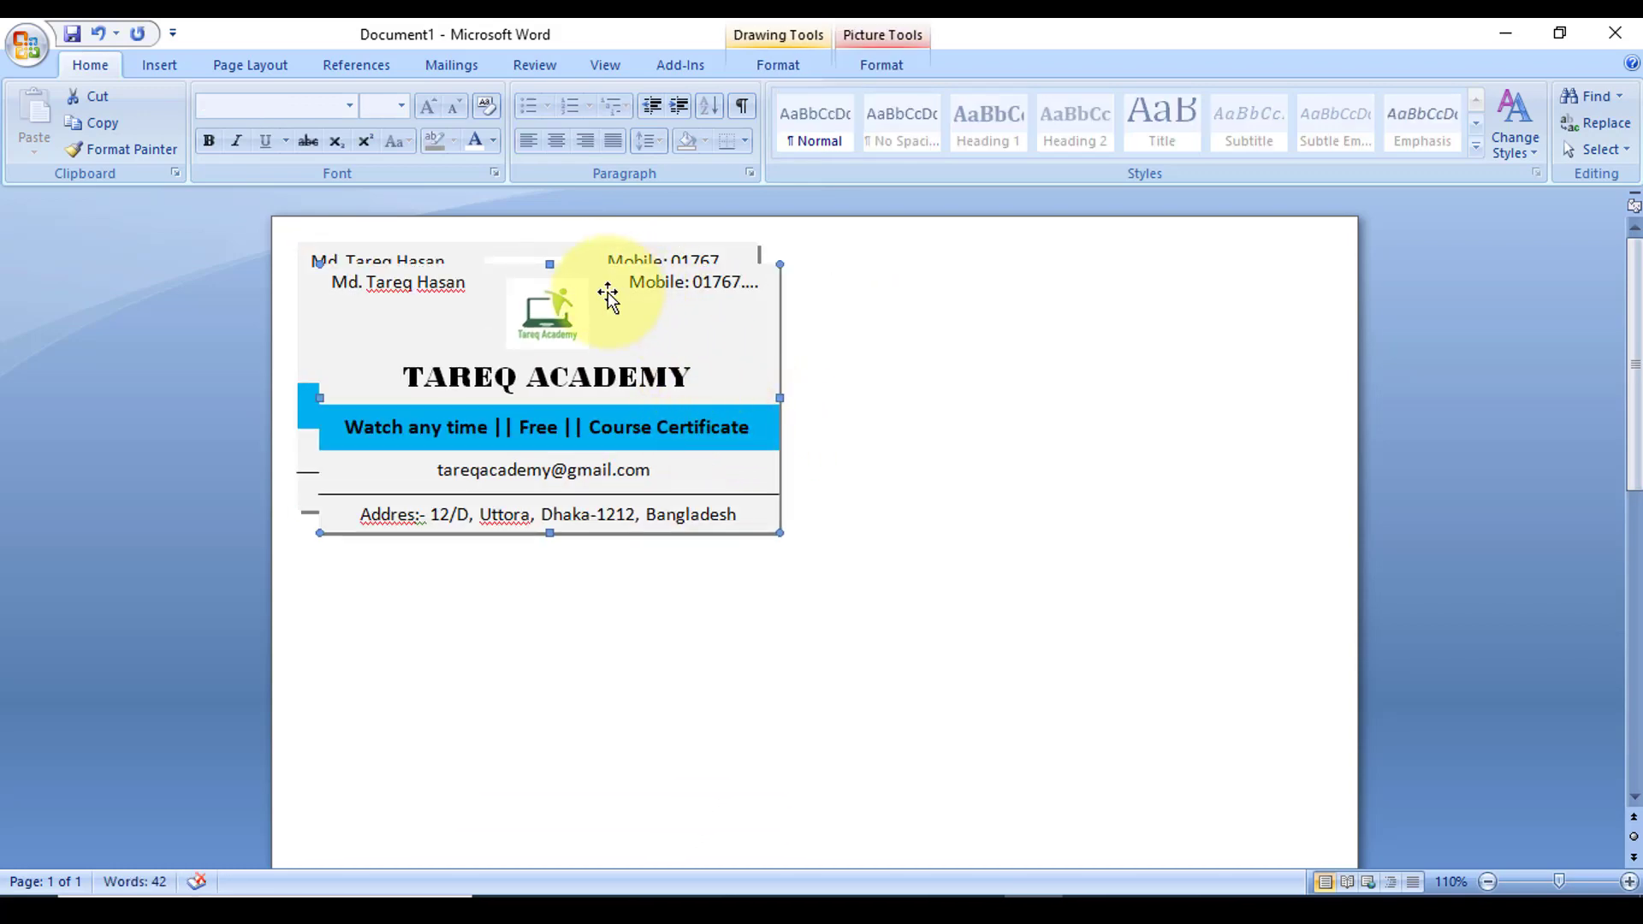
pyautogui.moveTo(608, 295); pyautogui.dragTo(1125, 275)
pyautogui.click(879, 517)
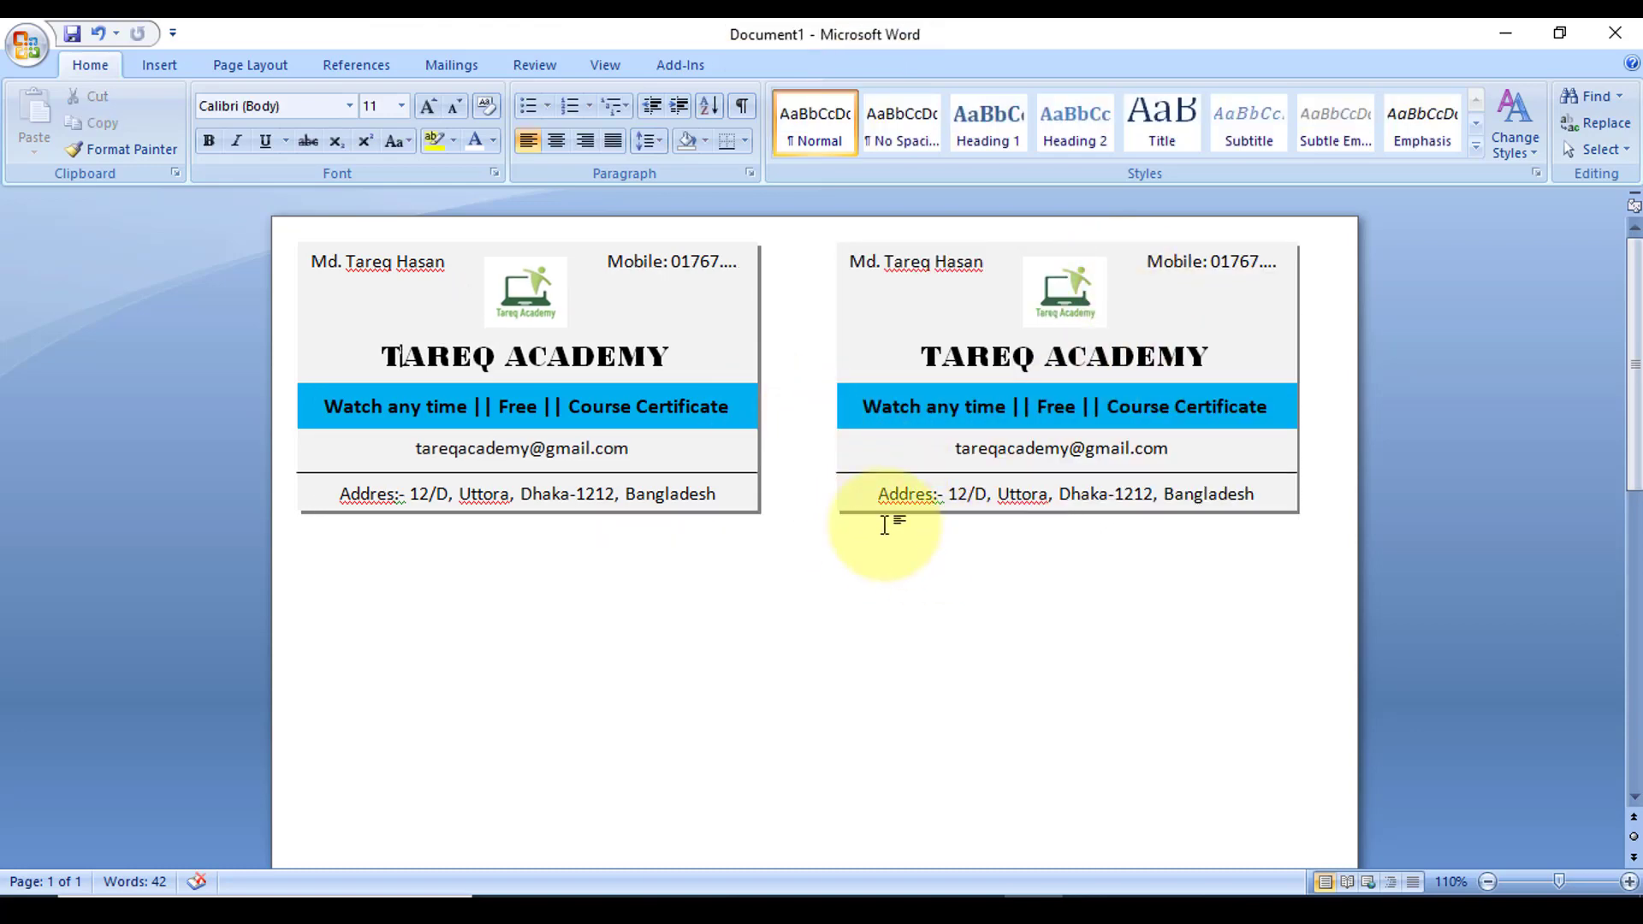
# Align the left and right cards so they sit level in the top row.
pyautogui.click(649, 444)
pyautogui.moveTo(596, 281); pyautogui.dragTo(628, 286)
pyautogui.click(958, 325)
pyautogui.click(973, 319)
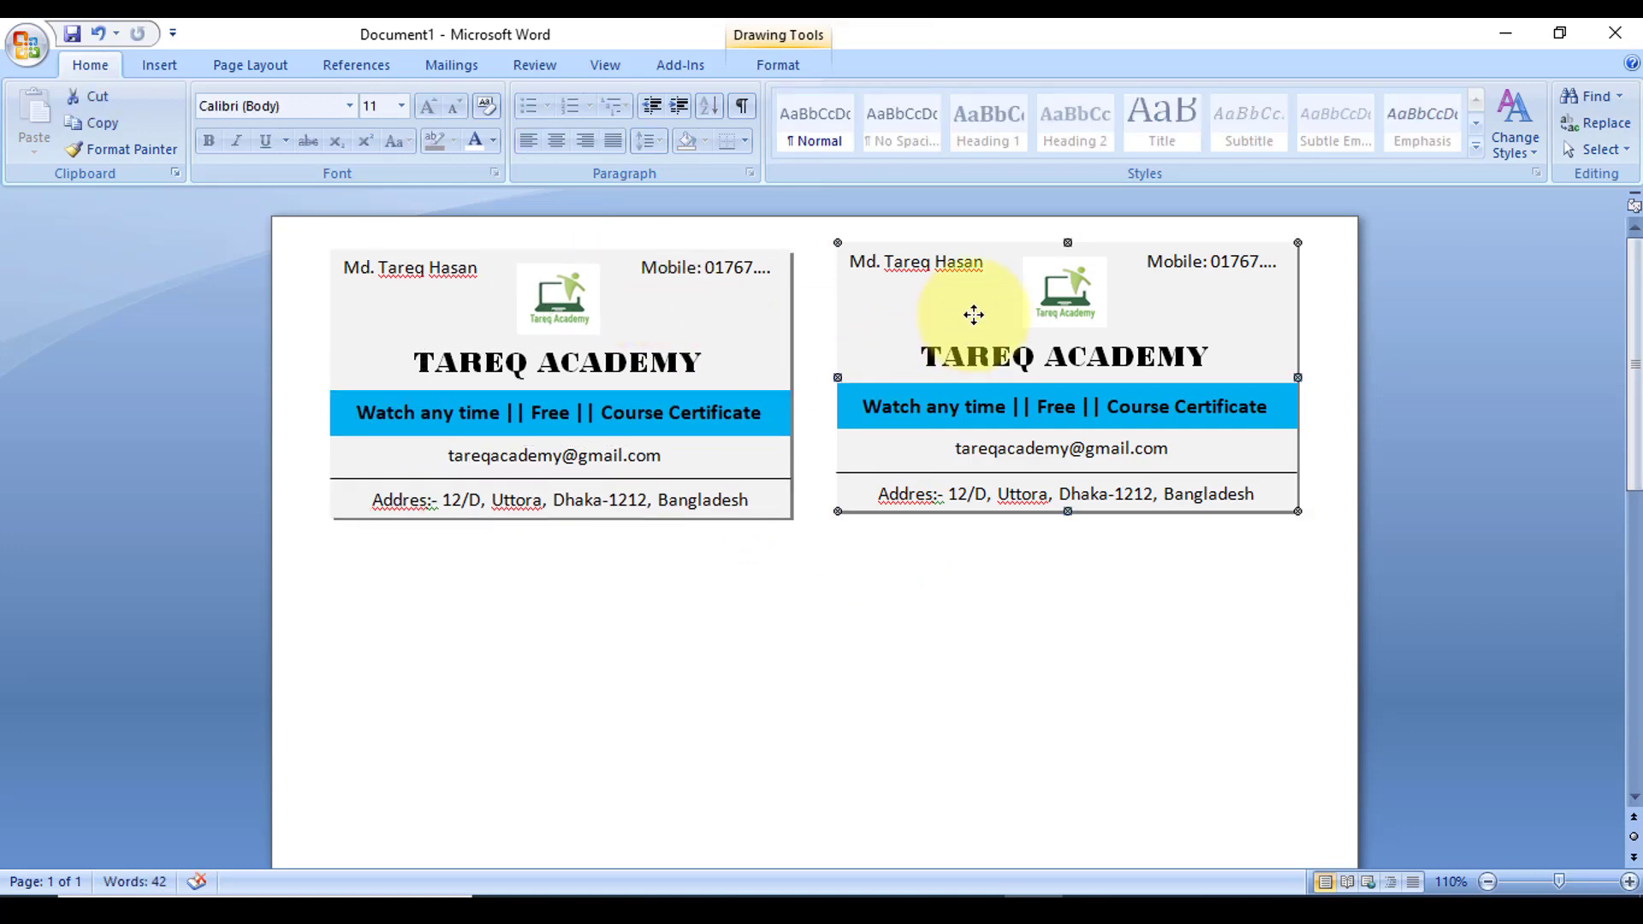
pyautogui.moveTo(1068, 417); pyautogui.dragTo(1068, 424)
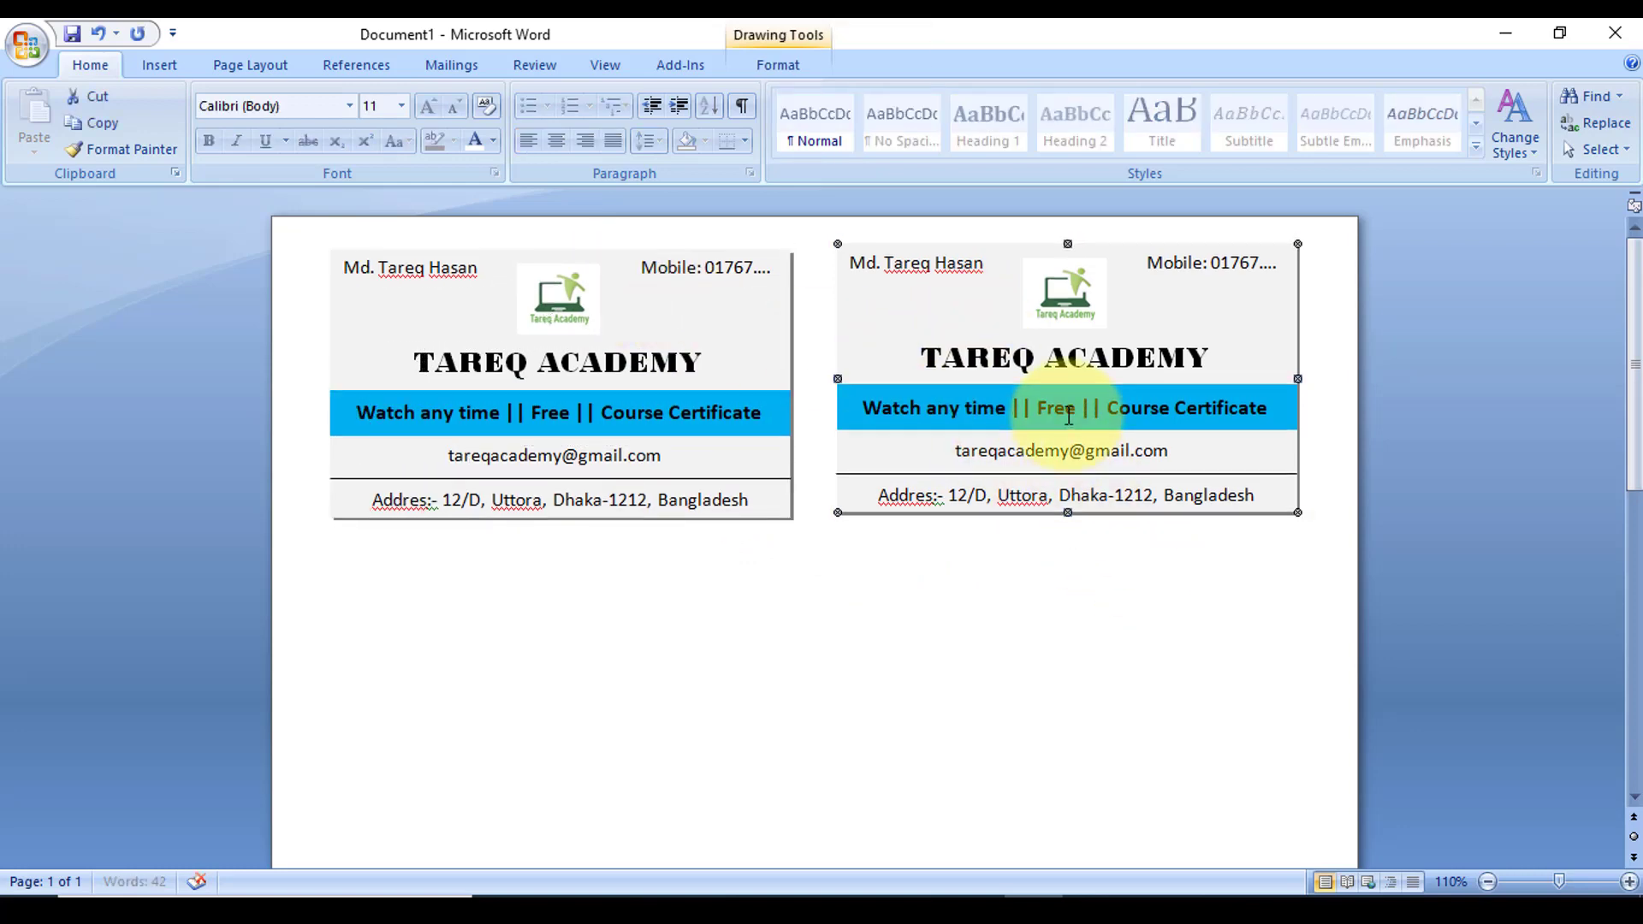
# Select both cards and Ctrl-drag a copy of the pair into a row below.
pyautogui.click(756, 337)
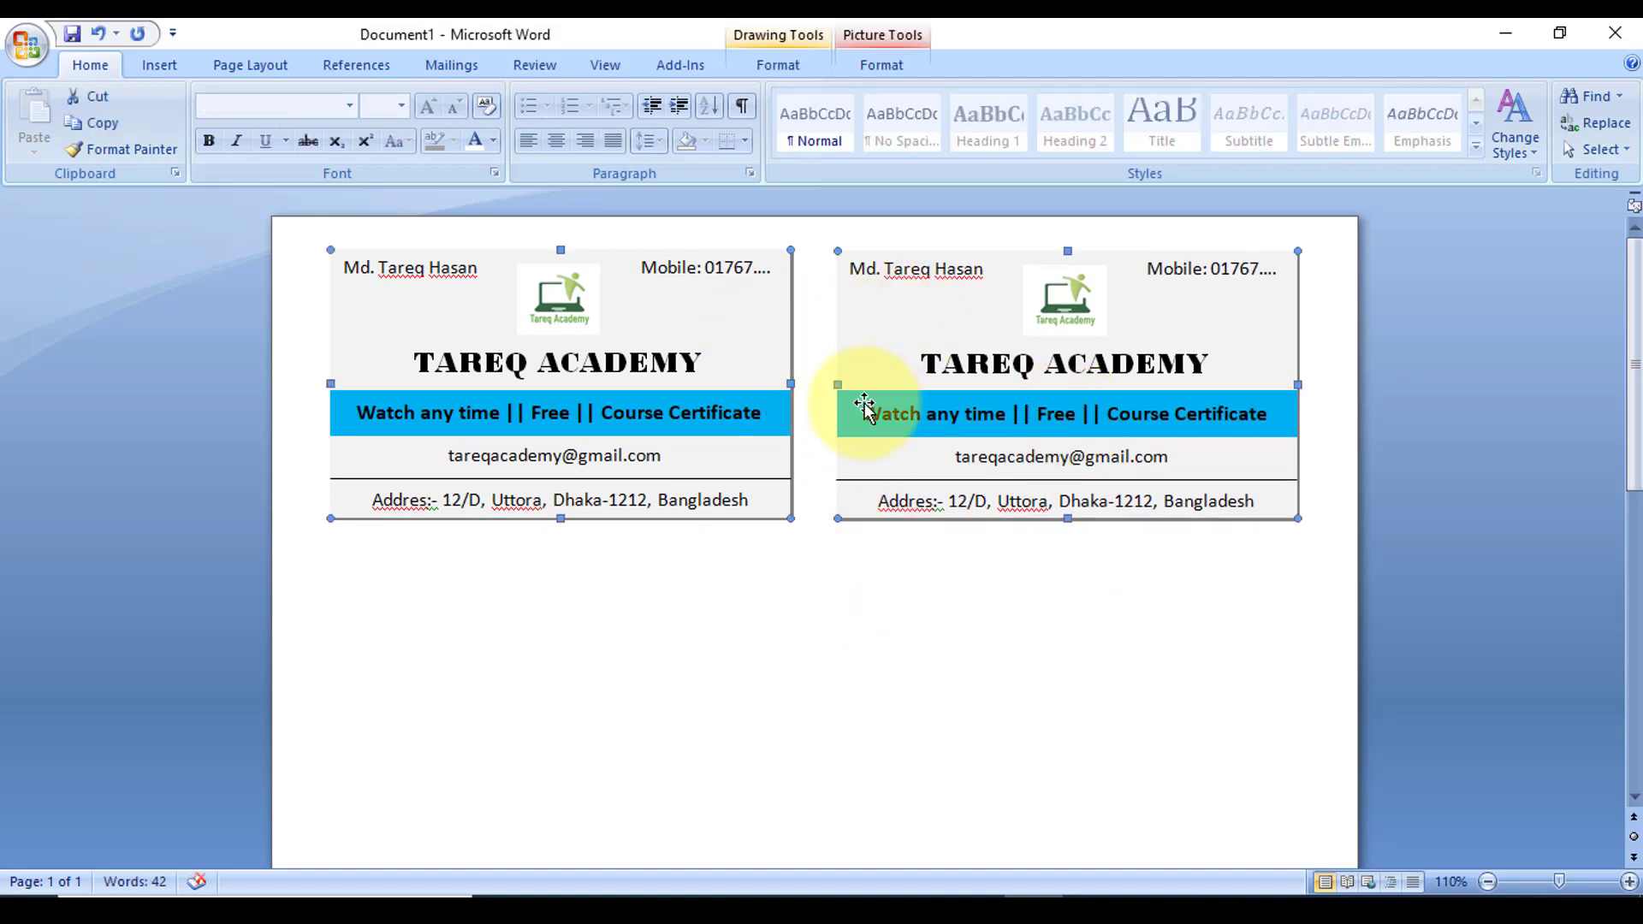
pyautogui.click(883, 530)
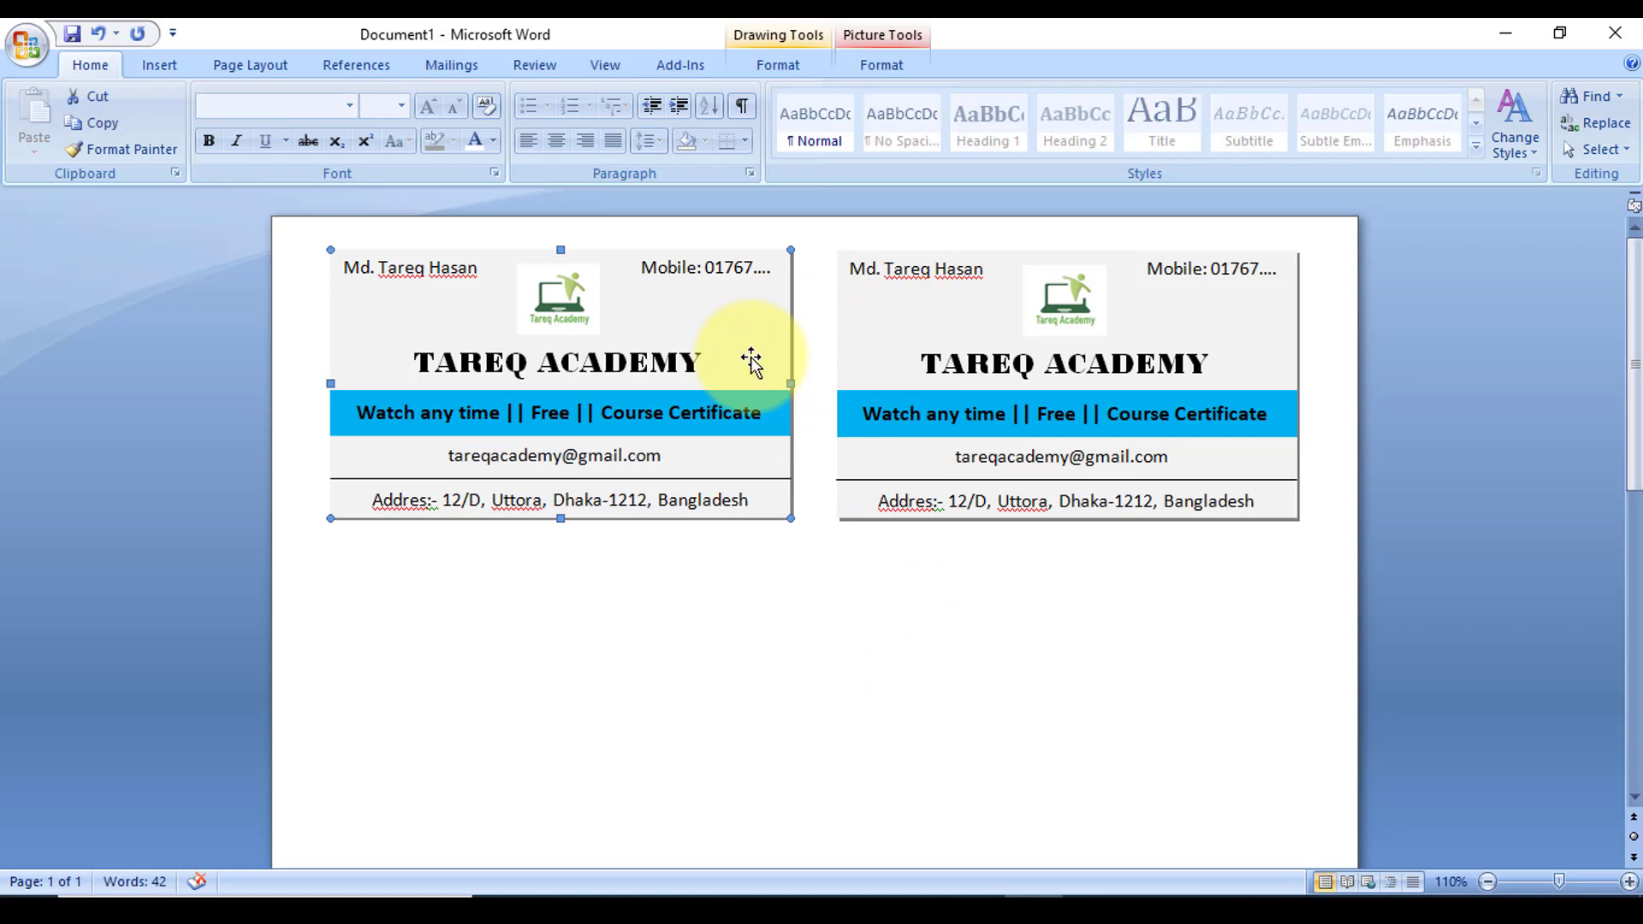
pyautogui.keyDown('shift'); pyautogui.click(900, 351); pyautogui.keyUp('shift')
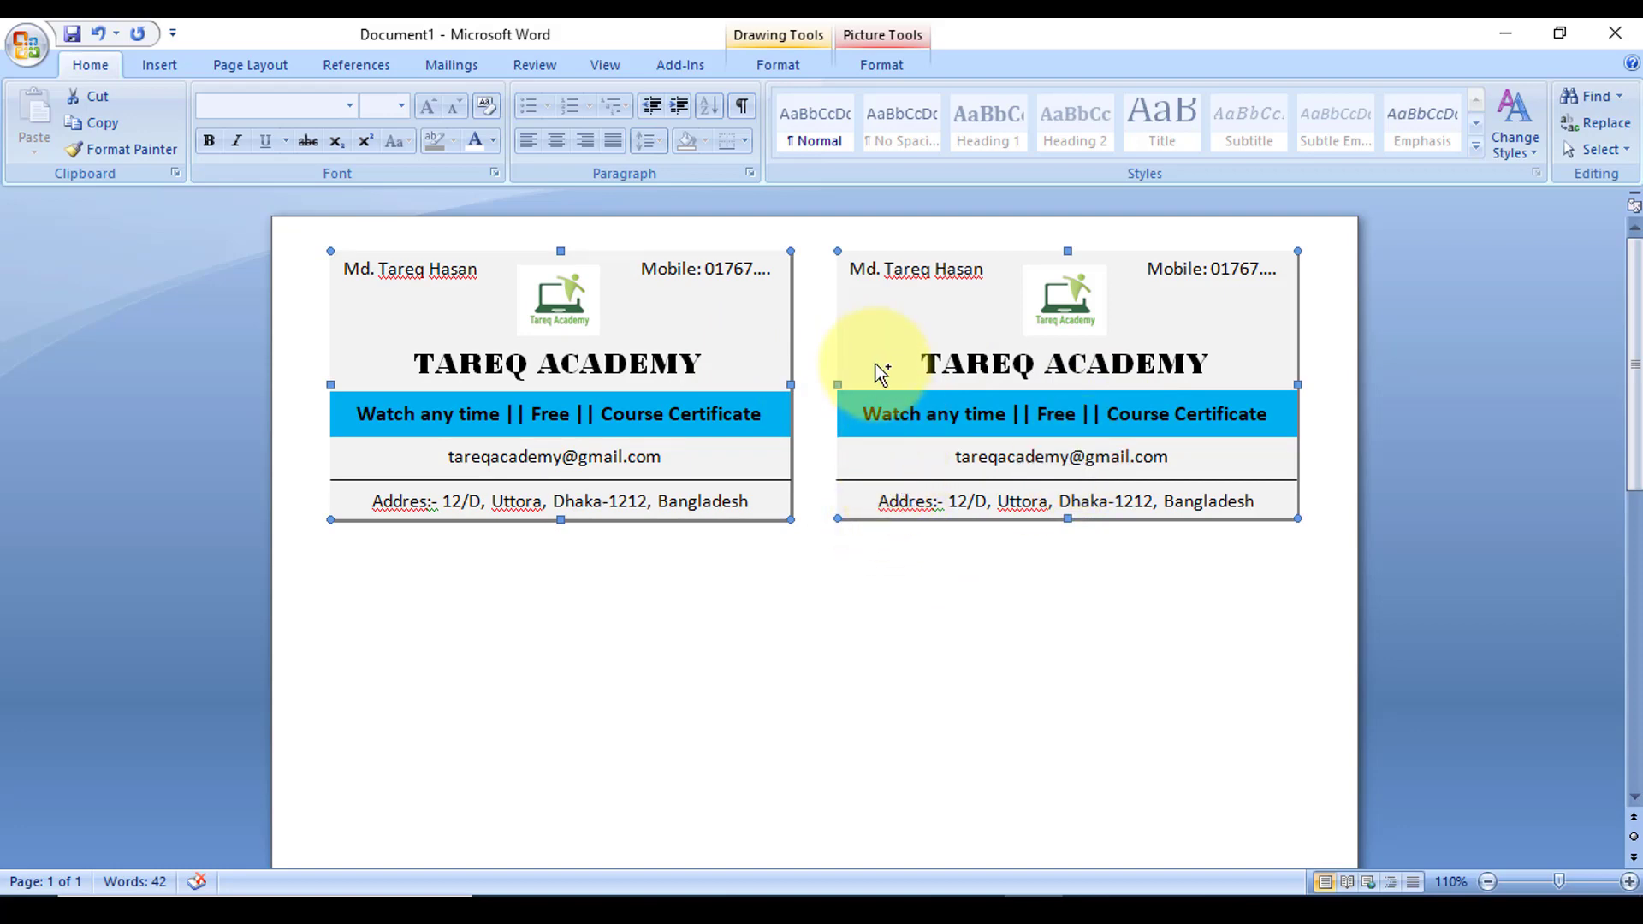
pyautogui.moveTo(886, 355); pyautogui.dragTo(881, 655)
# Position the copied pair in the lower row and nudge it down to complete the 2×2 grid.
pyautogui.scroll(-1, 950, 539)
pyautogui.scroll(-4, 953, 525)
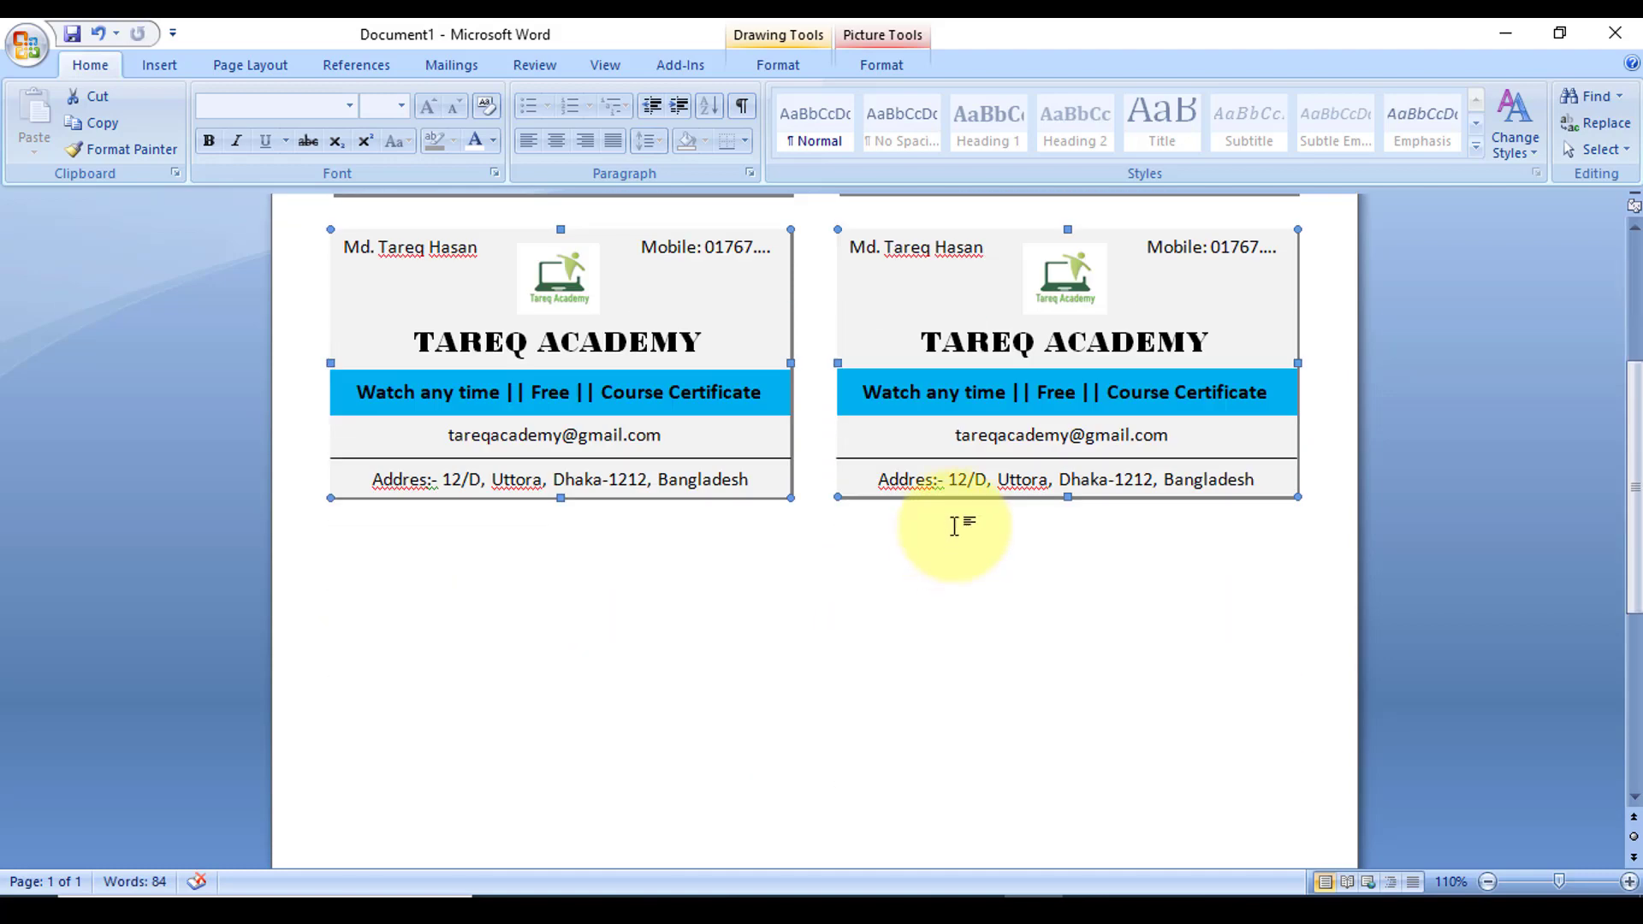
pyautogui.moveTo(895, 353); pyautogui.dragTo(882, 670)
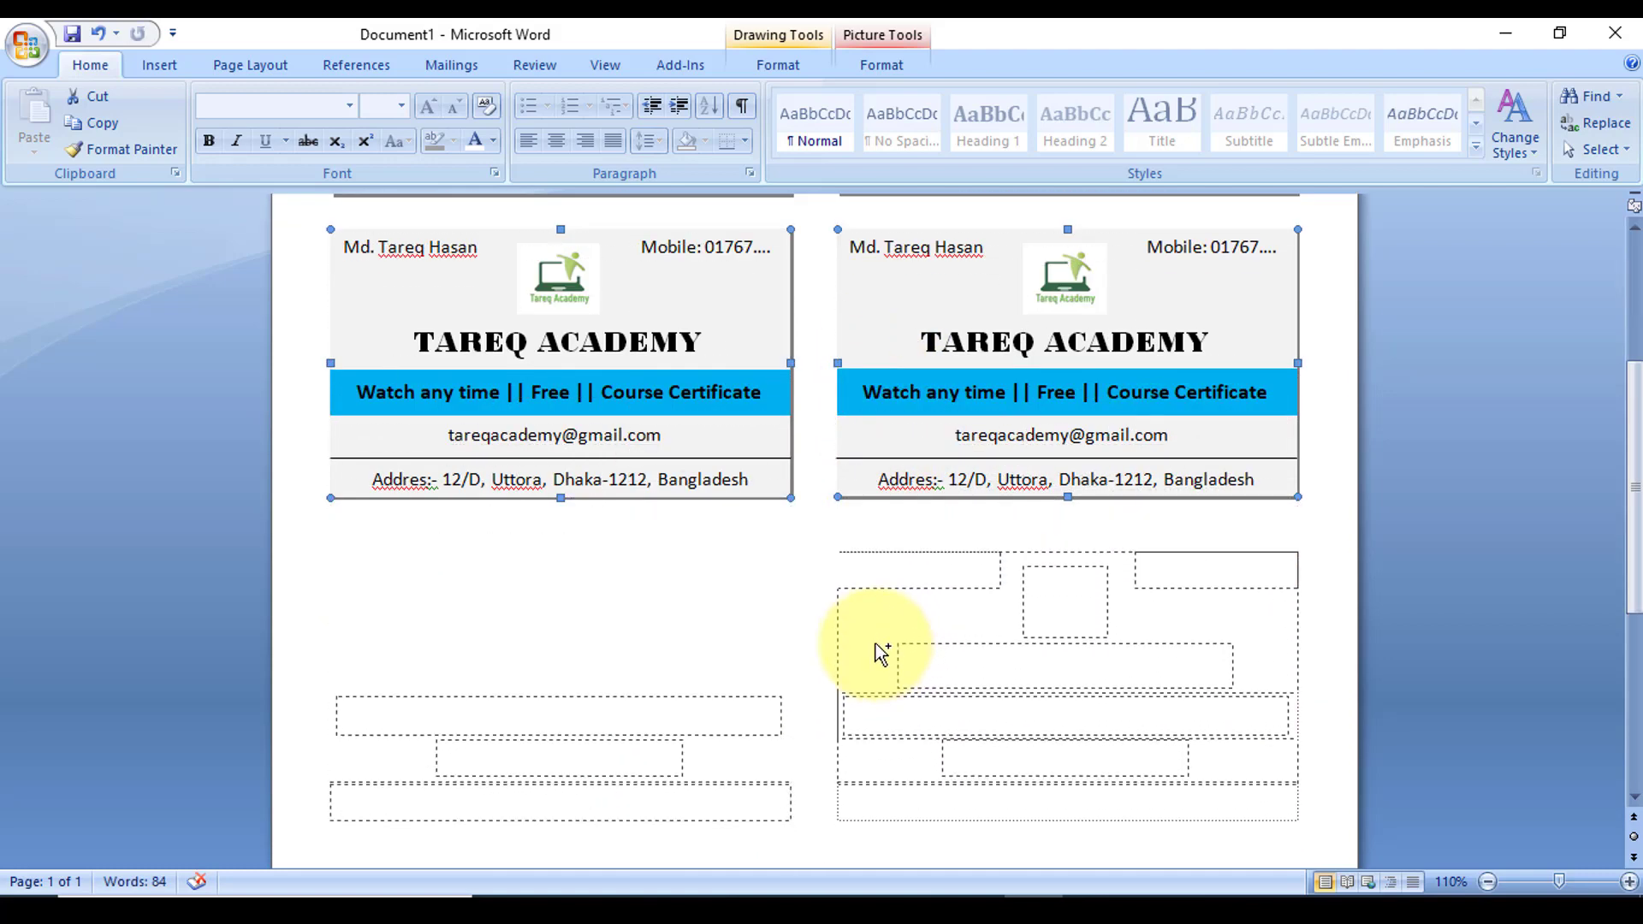
pyautogui.moveTo(880, 670); pyautogui.dragTo(876, 634)
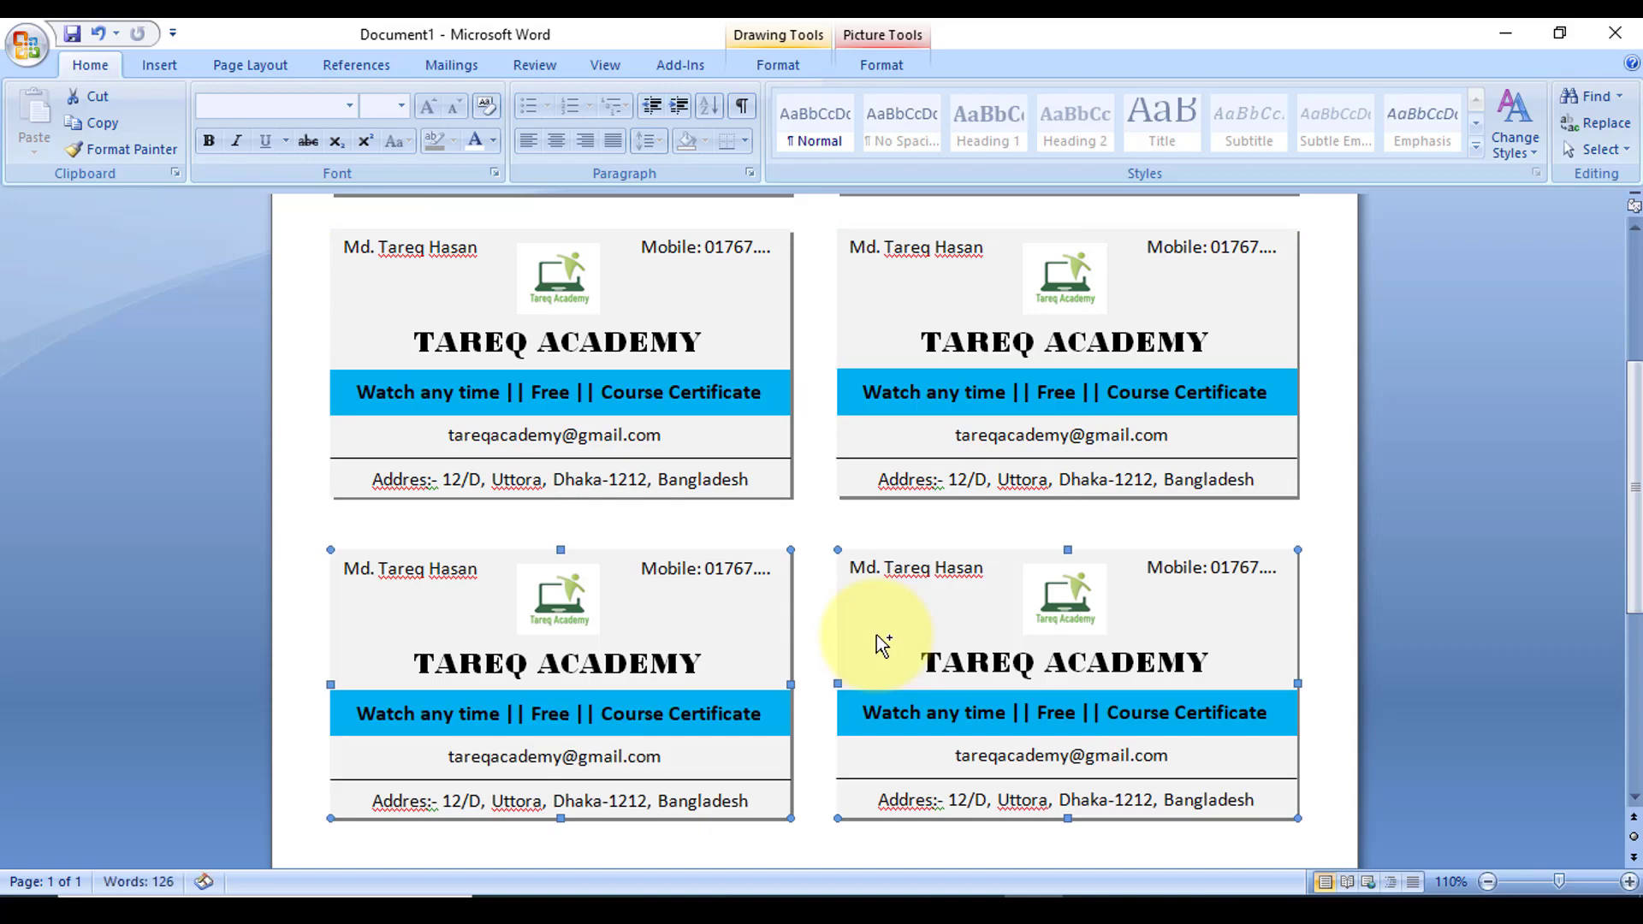
pyautogui.scroll(-7, 933, 590)
pyautogui.scroll(2, 907, 530)
pyautogui.scroll(1, 878, 444)
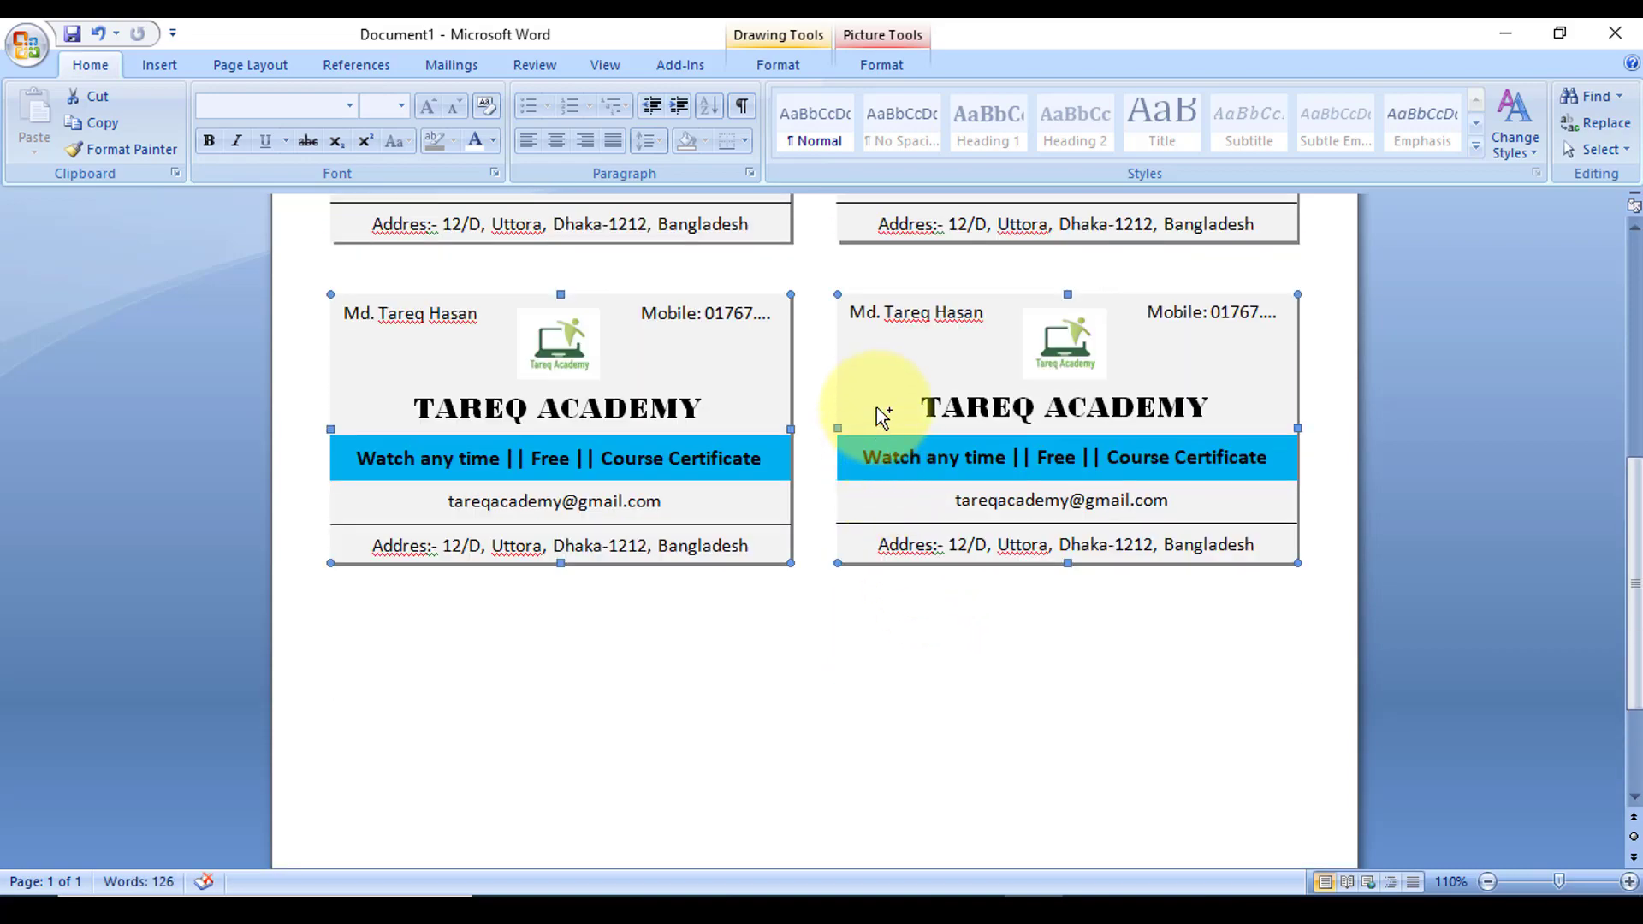
pyautogui.moveTo(875, 486); pyautogui.dragTo(875, 679)
pyautogui.scroll(-3, 954, 607)
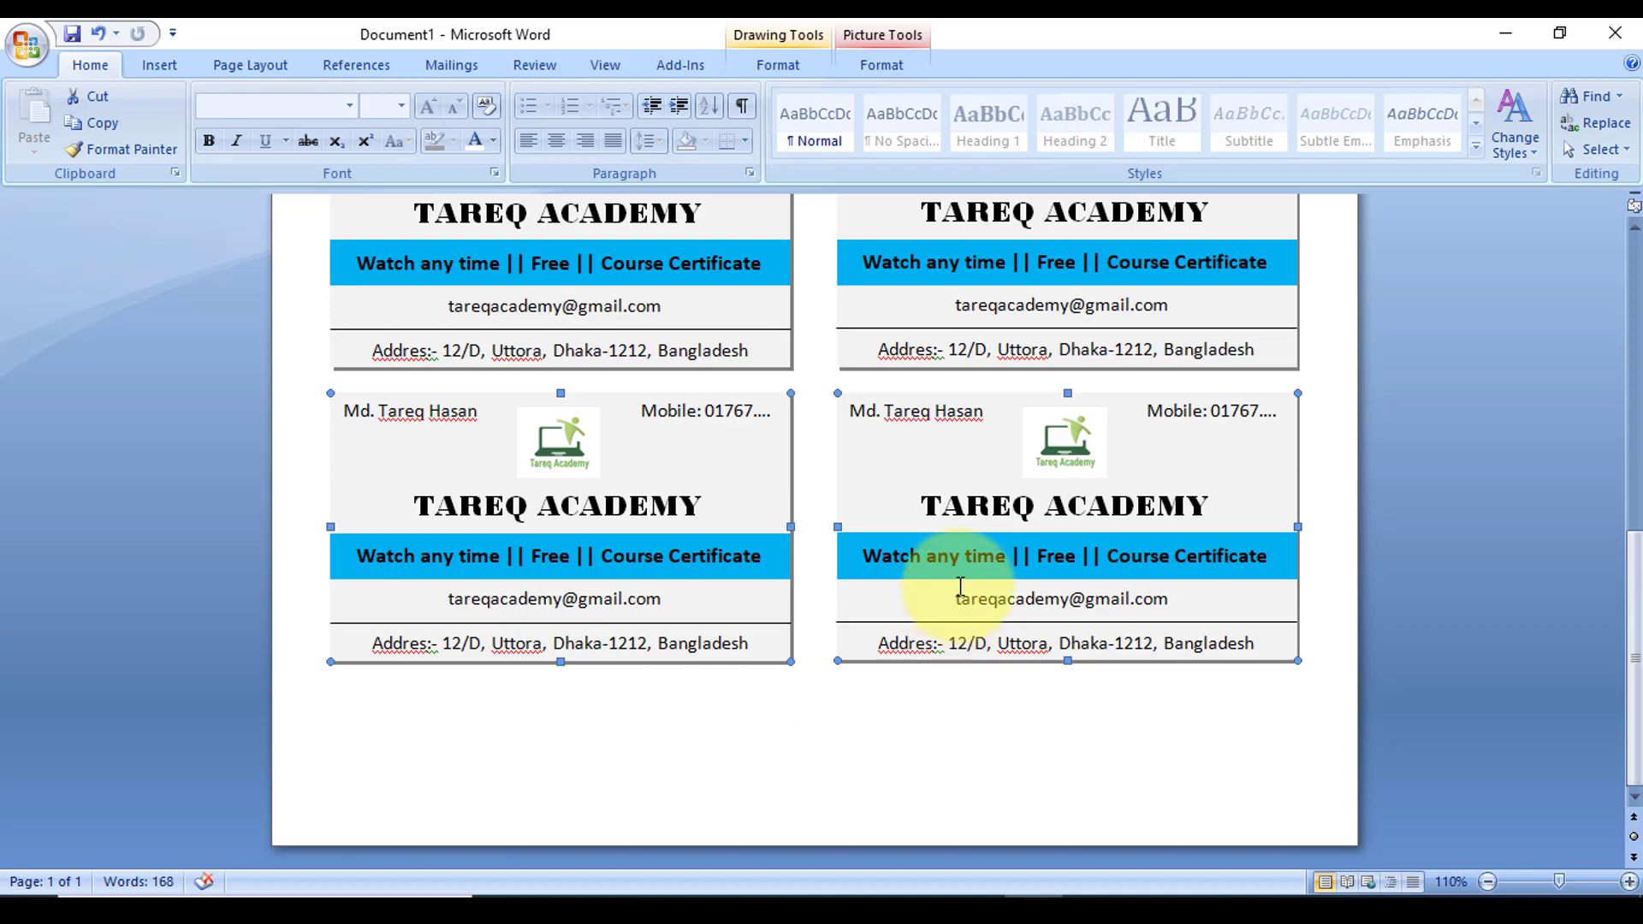
pyautogui.press('Down')
pyautogui.press('Down')
pyautogui.press('Down')
pyautogui.press('Down')
pyautogui.press('Down')
pyautogui.press('Down')
pyautogui.press('Down')
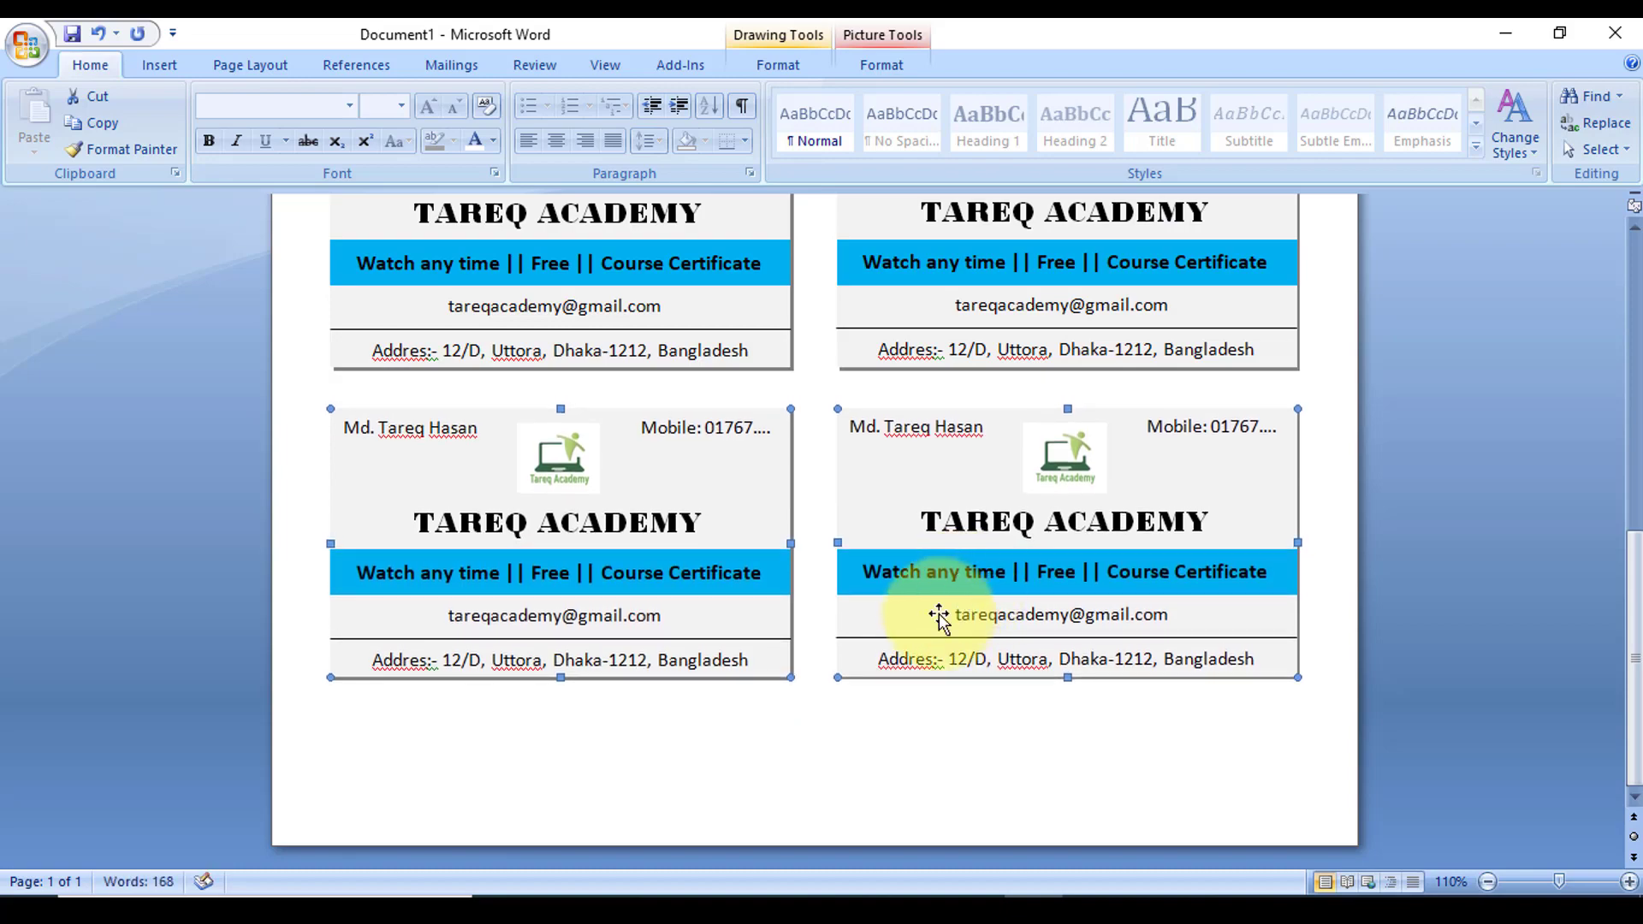
pyautogui.scroll(5, 939, 616)
pyautogui.scroll(7, 890, 616)
pyautogui.click(811, 394)
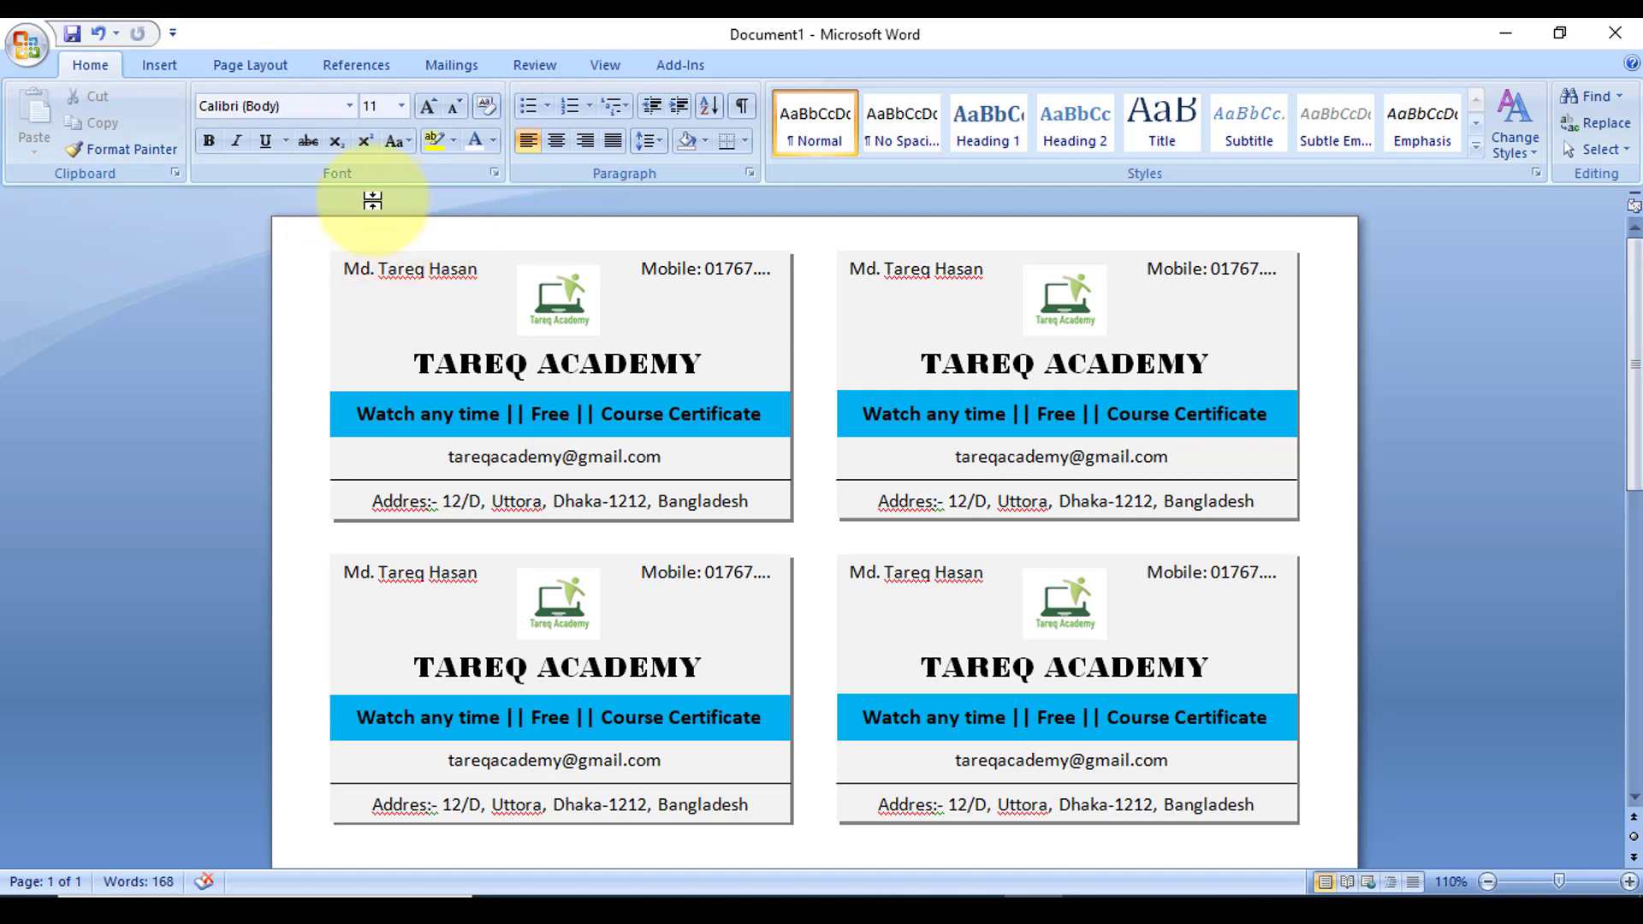
pyautogui.click(26, 42)
pyautogui.moveTo(74, 311)
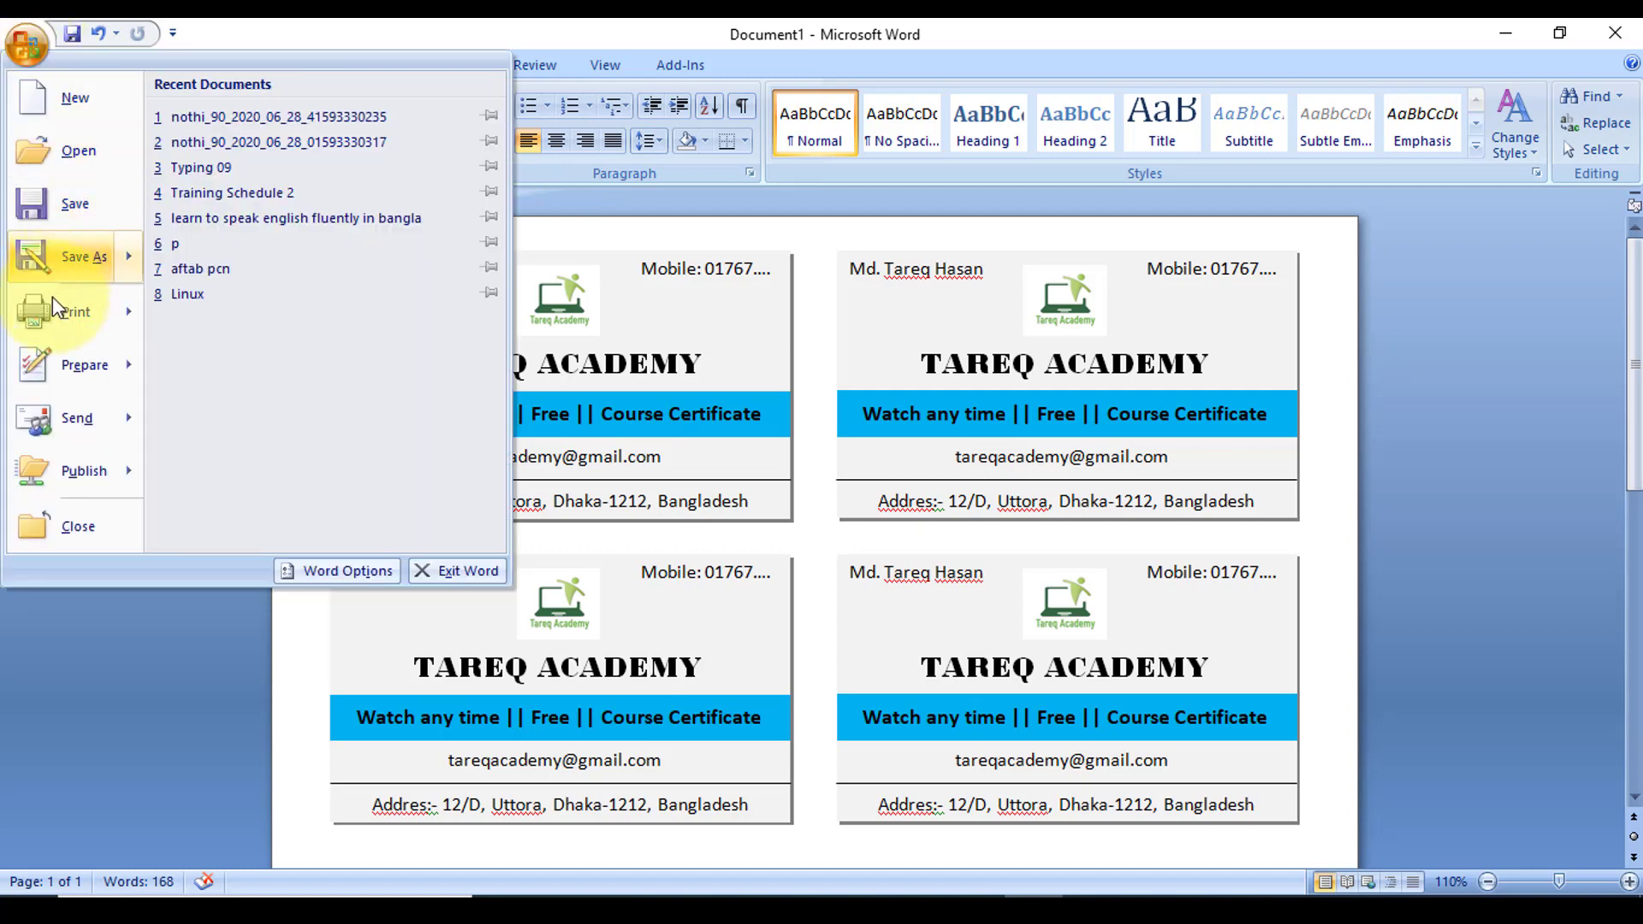
pyautogui.click(236, 274)
pyautogui.click(787, 313)
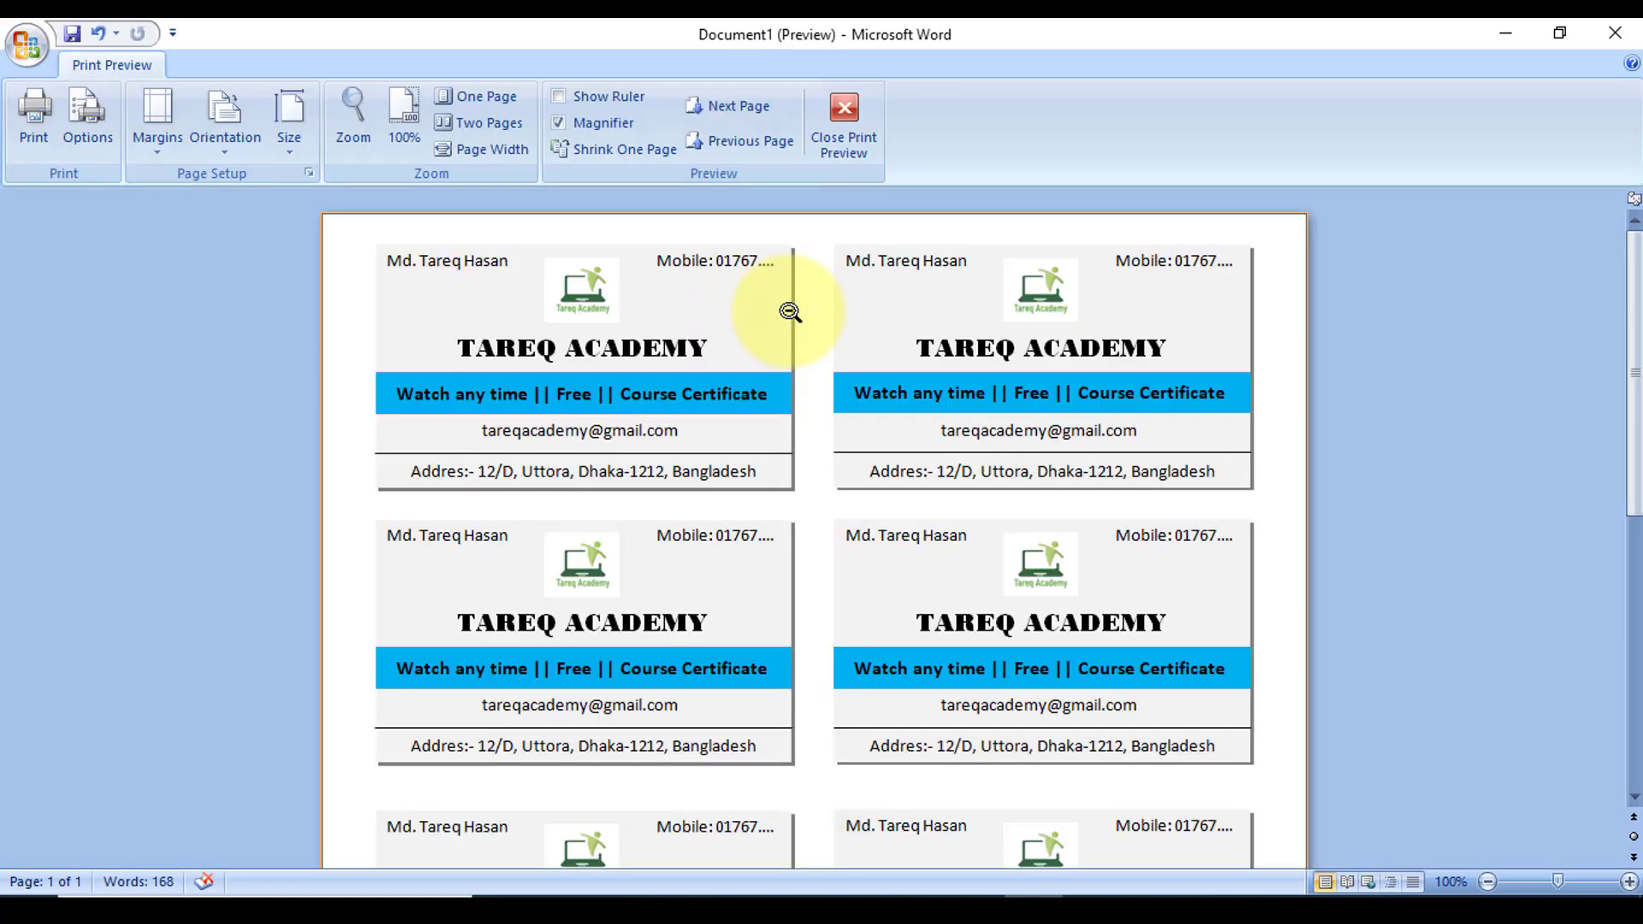
pyautogui.scroll(-3, 1210, 460)
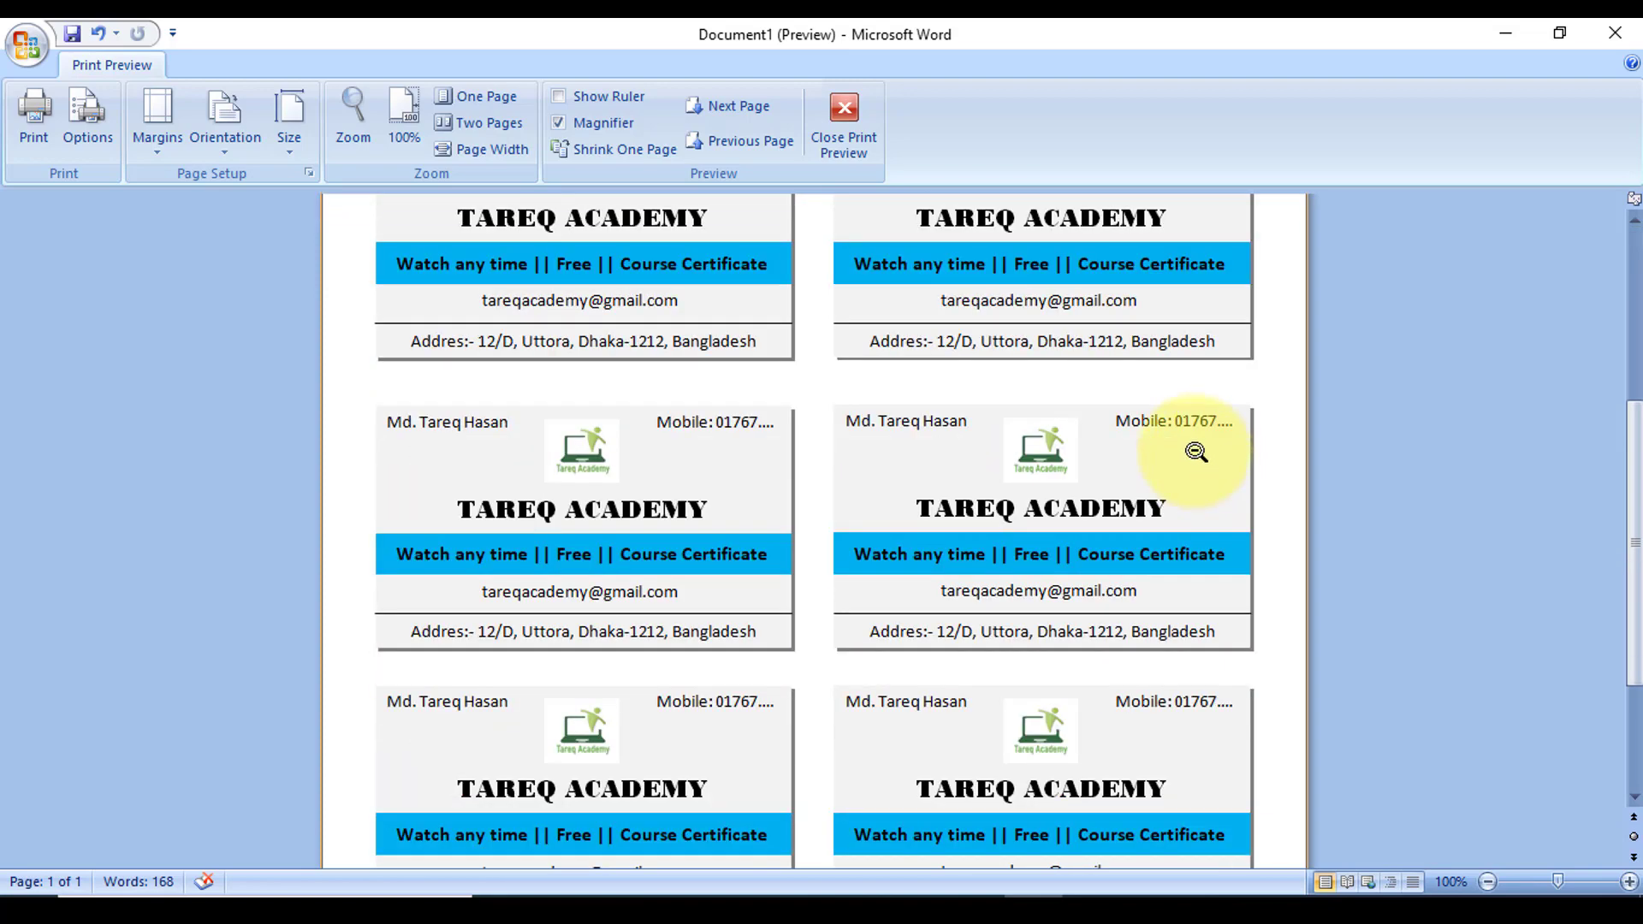
pyautogui.scroll(-2, 1196, 452)
pyautogui.scroll(3, 1196, 451)
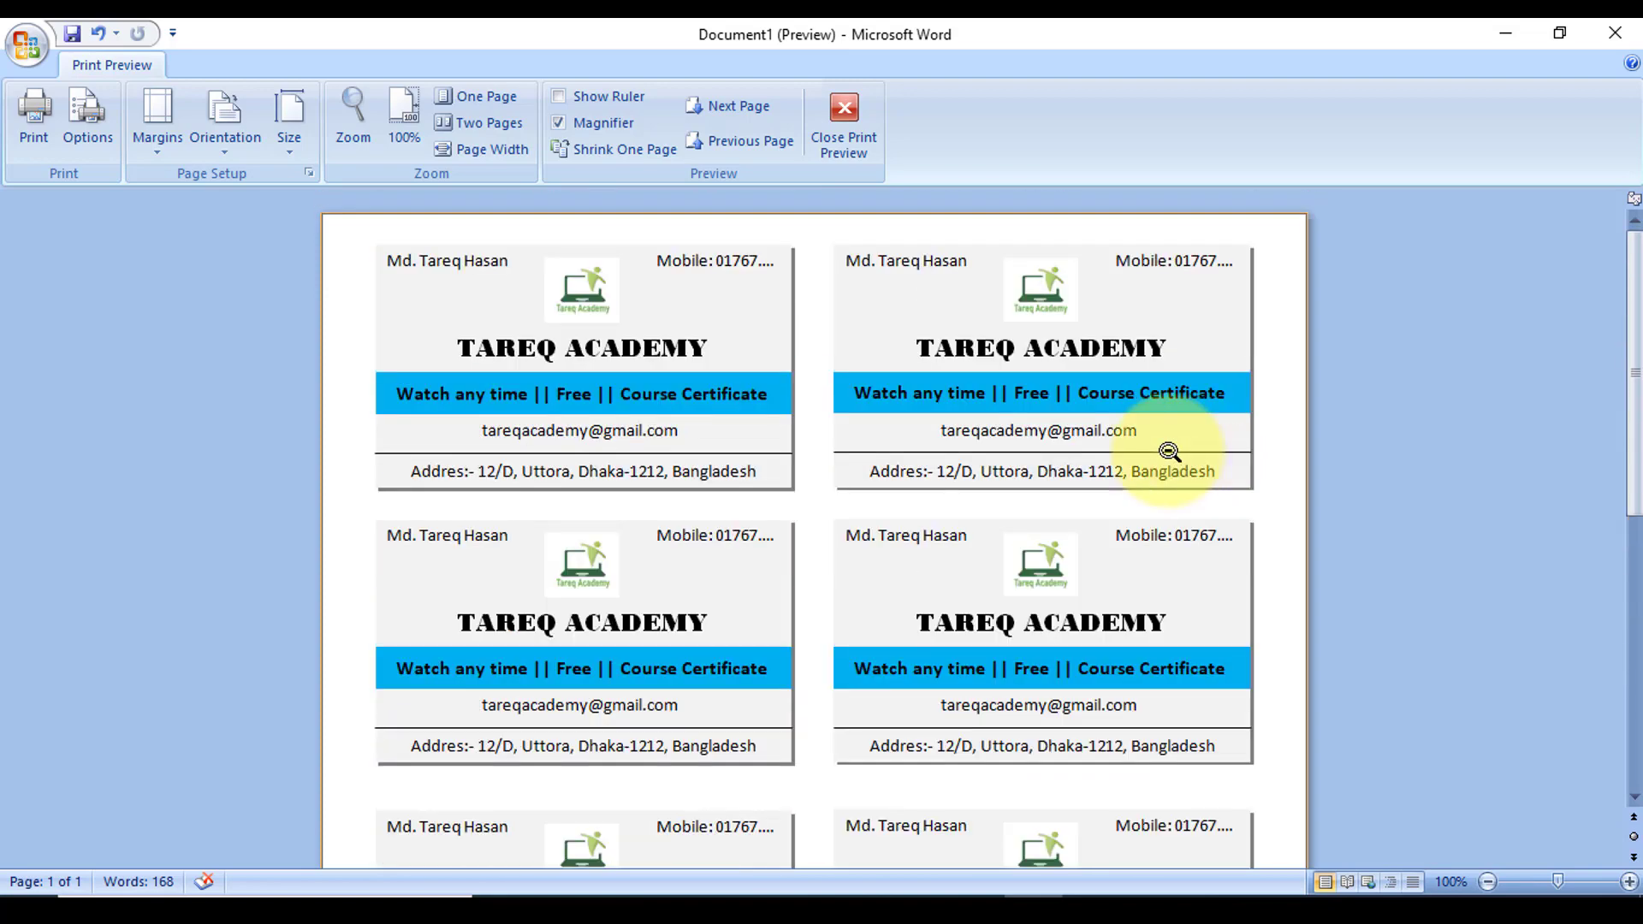
pyautogui.click(843, 110)
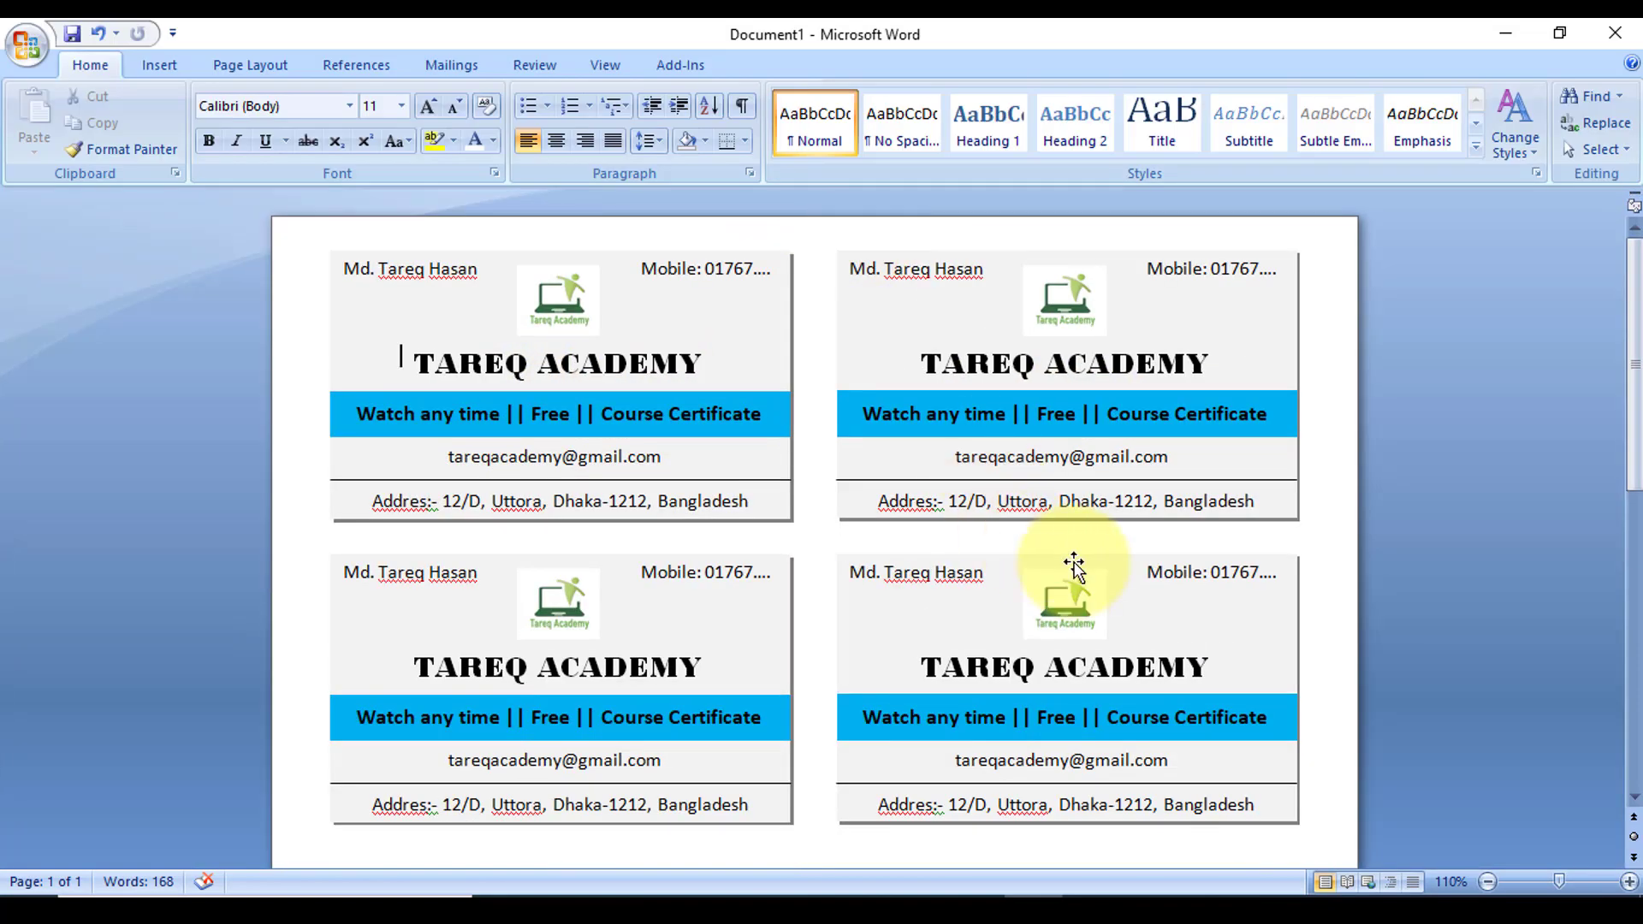